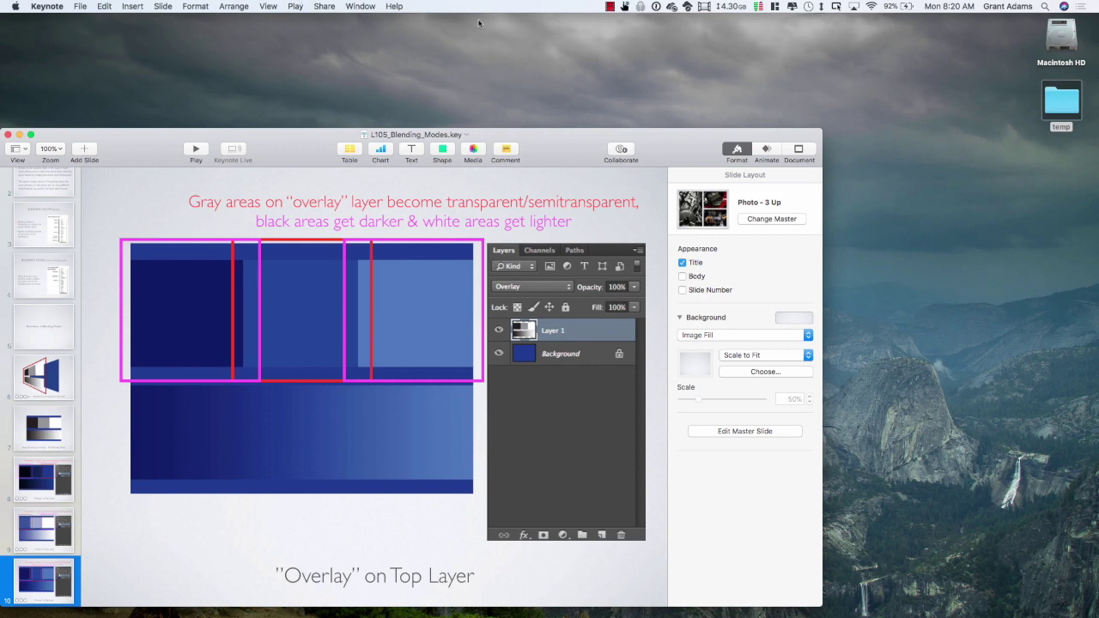
left_click(611, 6)
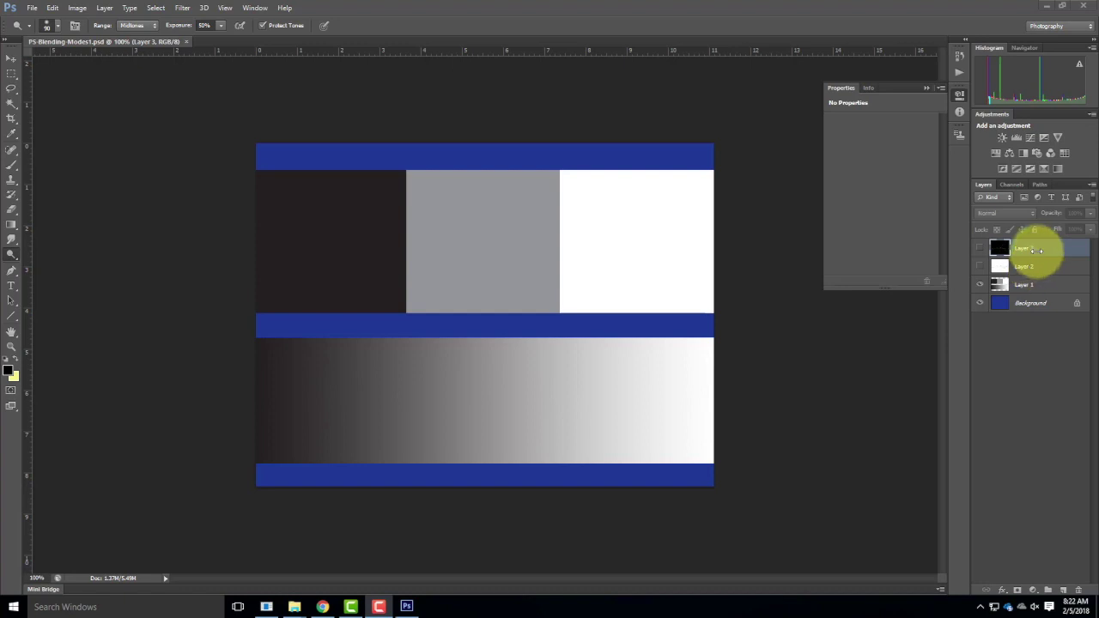
Step: Hide and show Layer 1 and the Background layer in turn to inspect what each one contains
left_click(1022, 286)
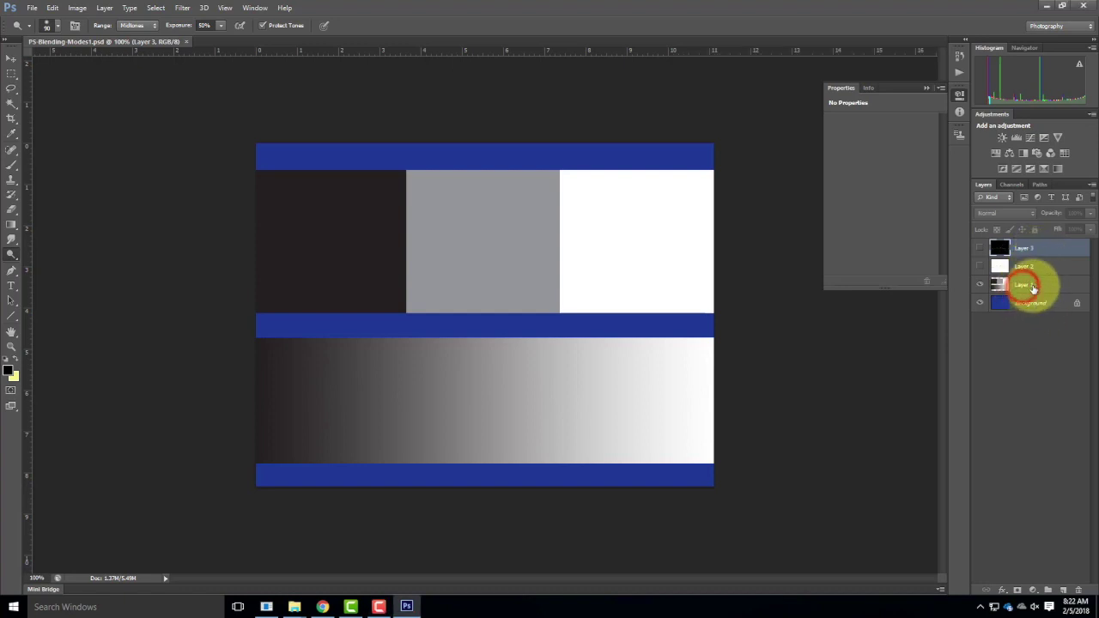
left_click(1030, 285)
left_click(1040, 312)
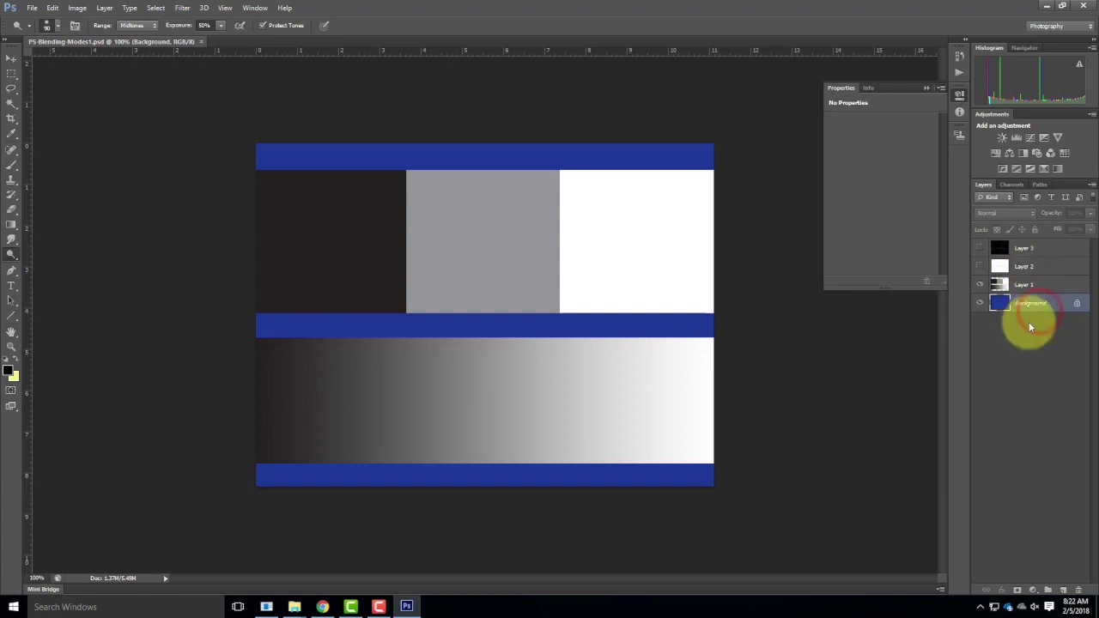
left_click(982, 286)
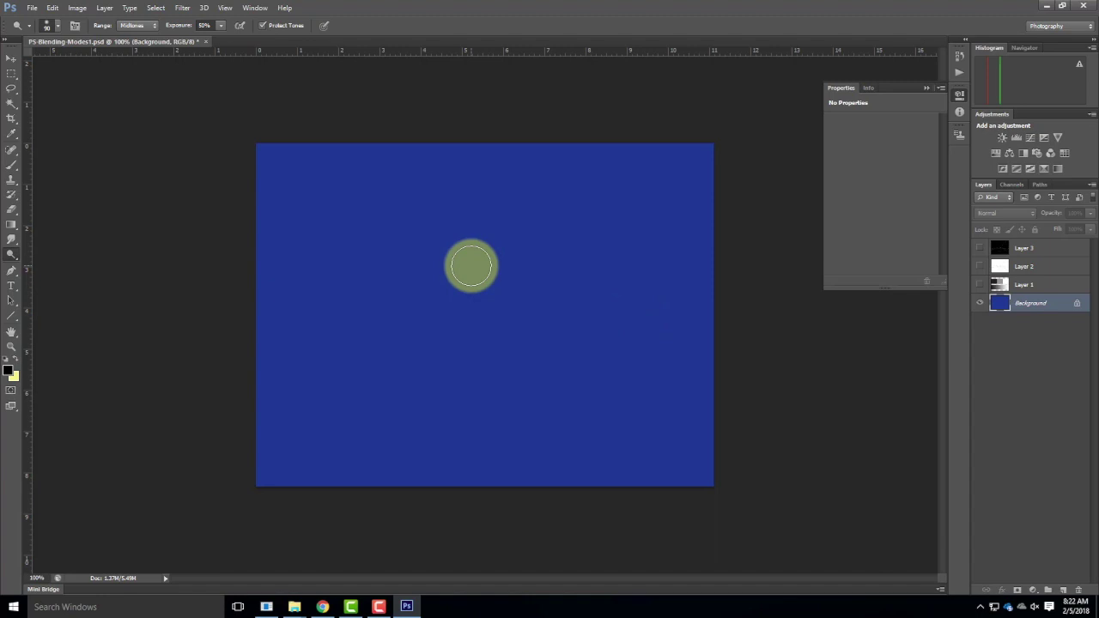
left_click(980, 285)
left_click(984, 304)
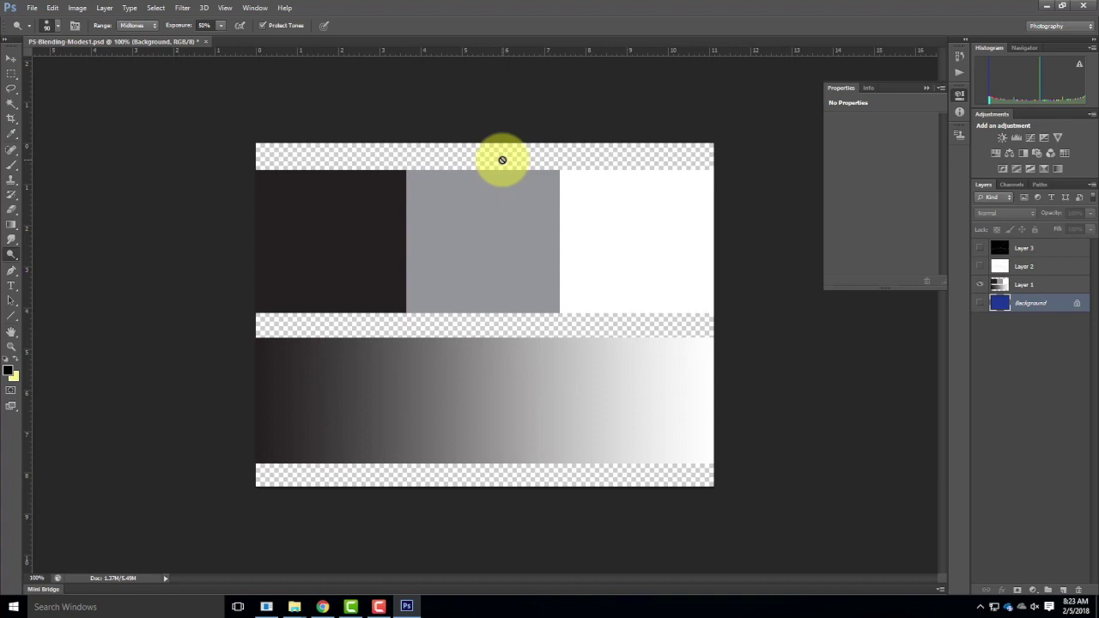
left_click(979, 304)
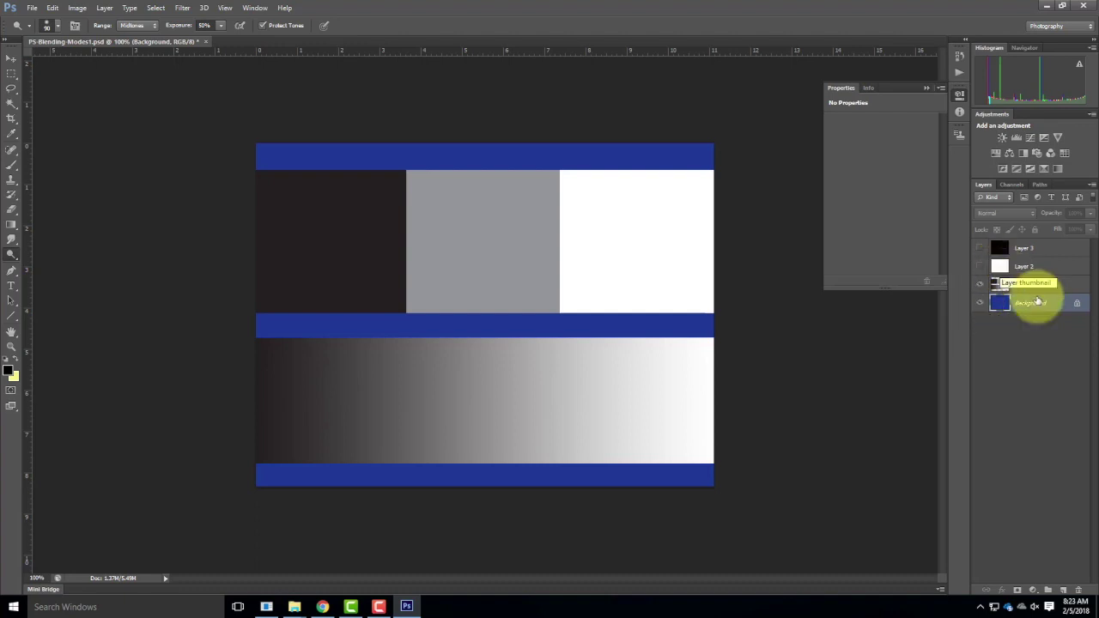
Step: Try the Multiply and Screen blending modes on Layer 1 and finish with Overlay
left_click(1032, 287)
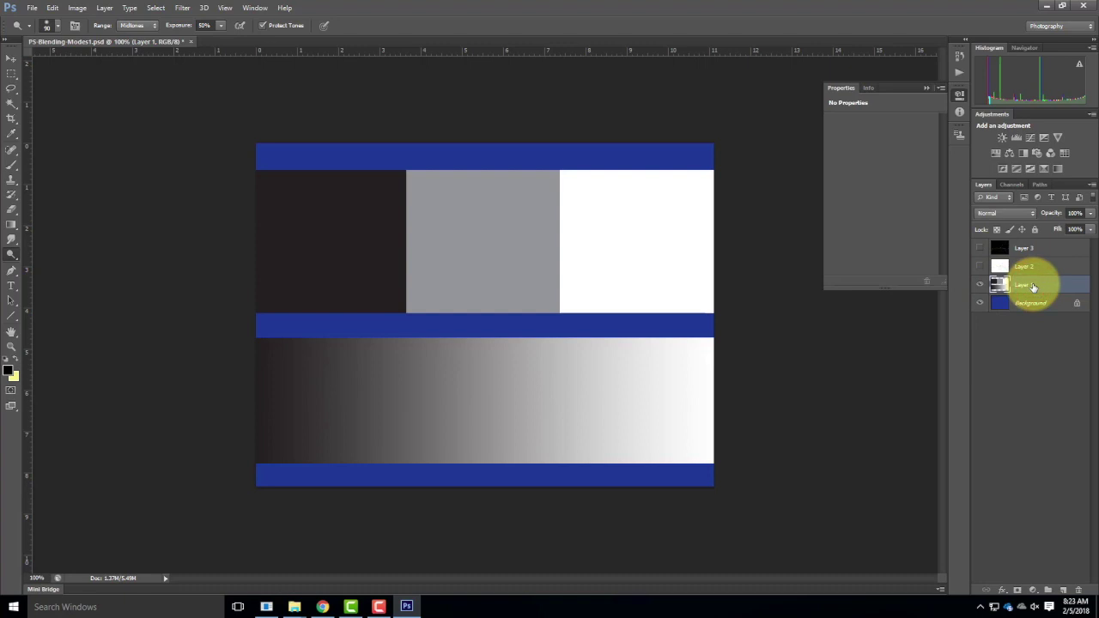
left_click(1000, 214)
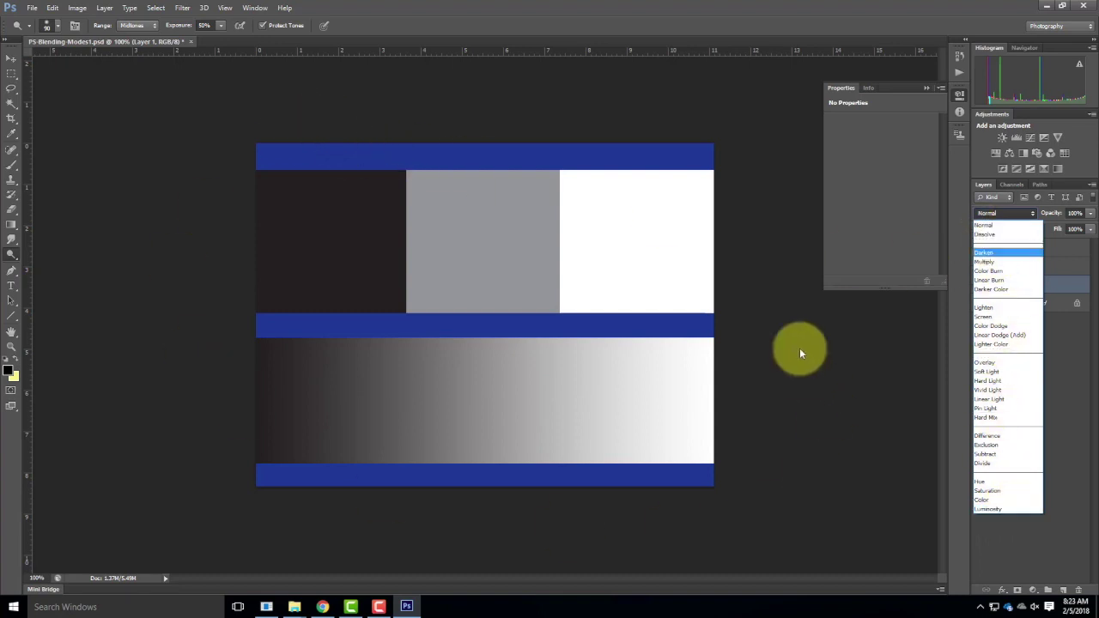
left_click(991, 262)
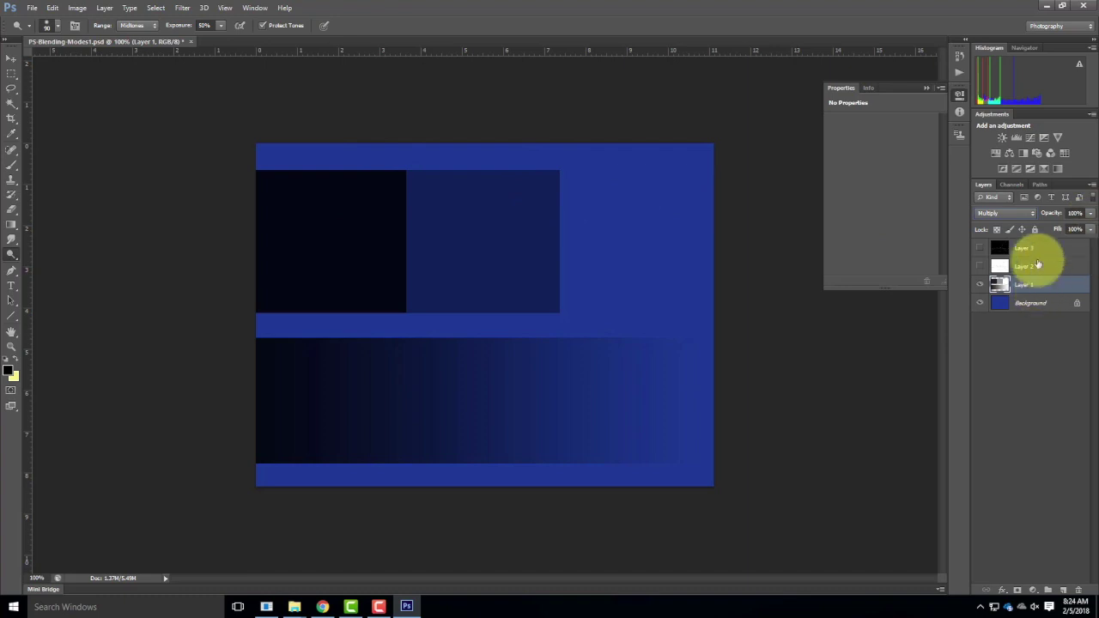
left_click(1007, 215)
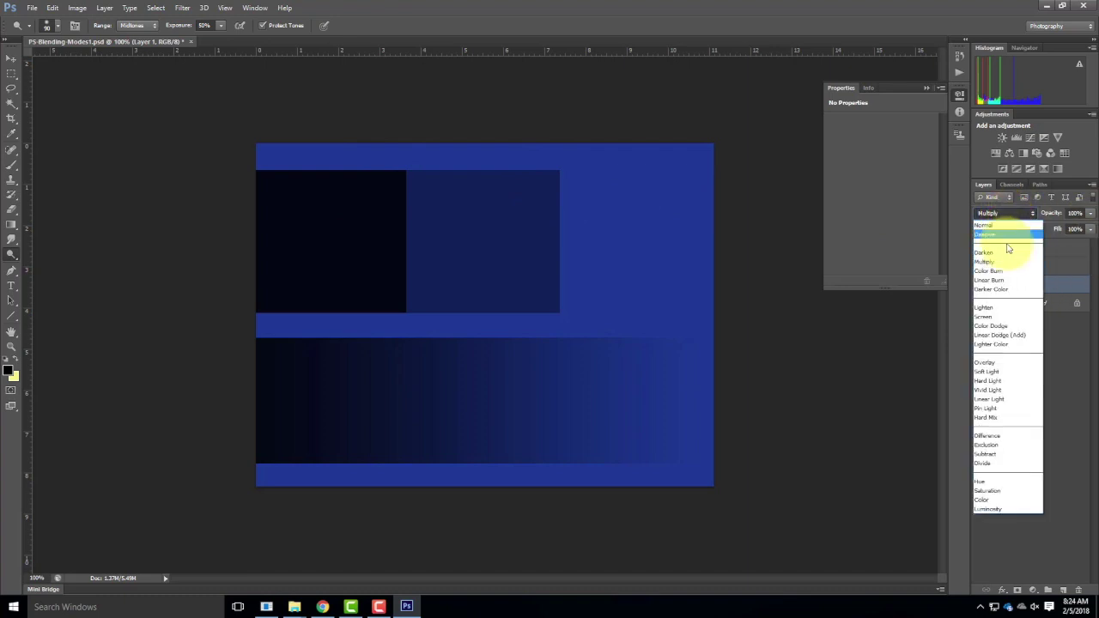
left_click(1018, 318)
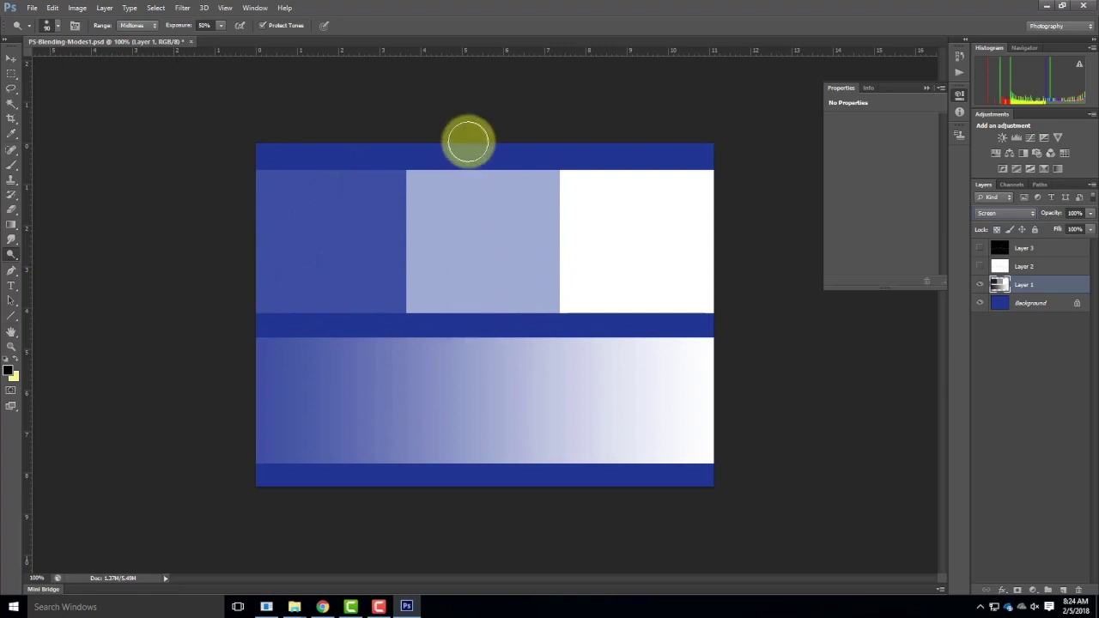
mouse_move(472, 326)
left_mouse_down()
mouse_move(561, 243)
mouse_move(478, 178)
mouse_move(479, 305)
mouse_move(471, 142)
mouse_move(477, 227)
mouse_move(742, 228)
mouse_move(667, 151)
mouse_move(600, 164)
mouse_move(591, 290)
mouse_move(704, 305)
mouse_move(727, 185)
mouse_move(643, 152)
mouse_move(608, 189)
mouse_move(594, 317)
mouse_move(685, 314)
mouse_move(713, 217)
mouse_move(705, 210)
mouse_move(700, 247)
left_mouse_up()
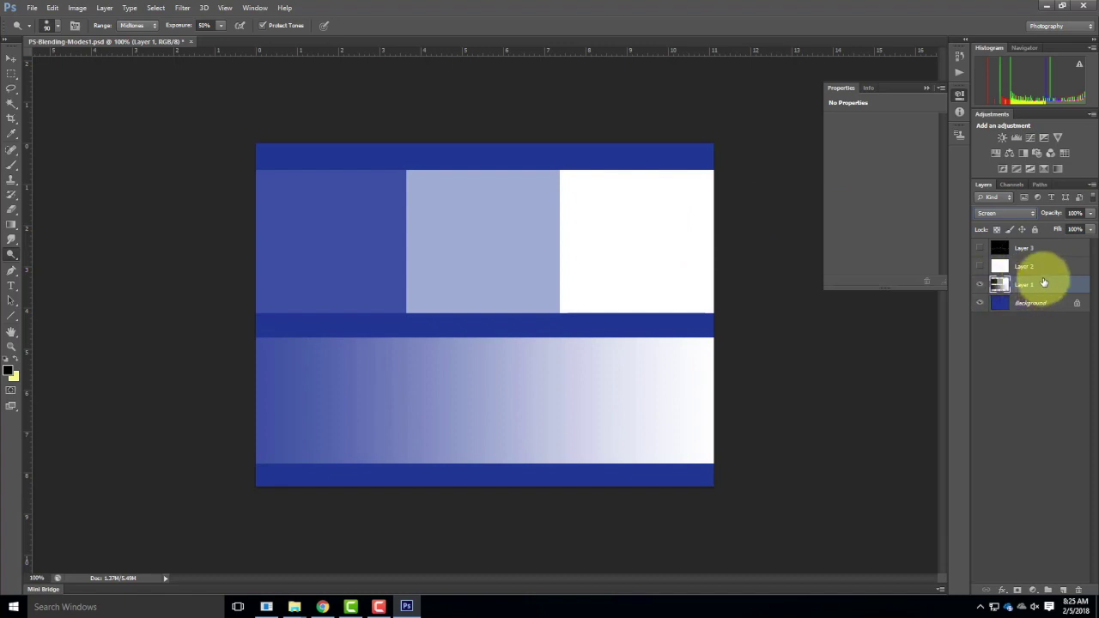
left_click(999, 214)
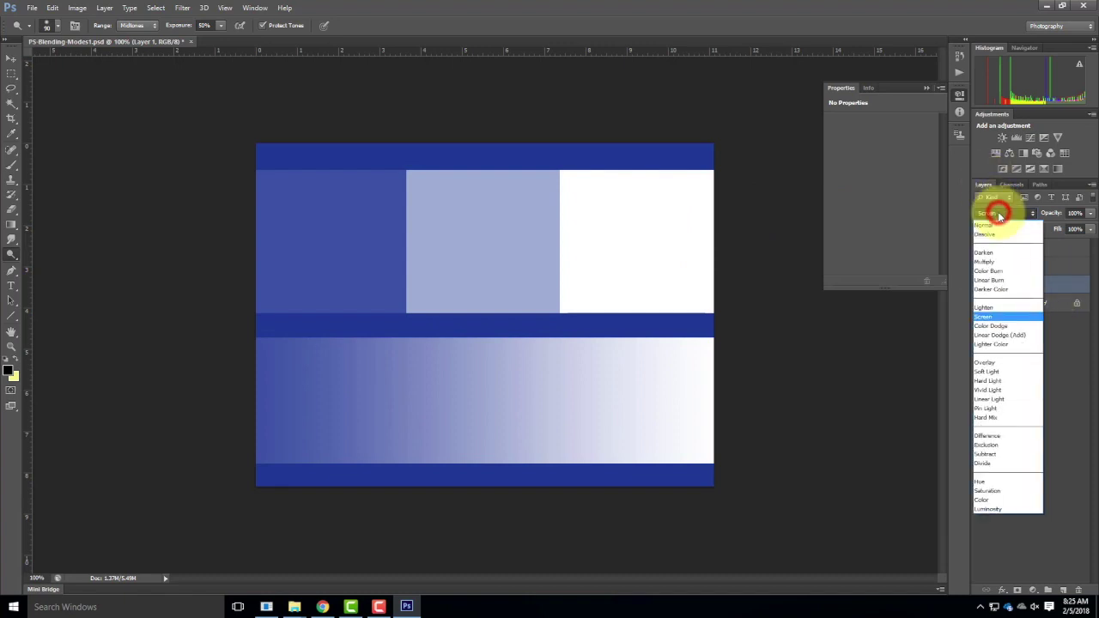
left_click(994, 365)
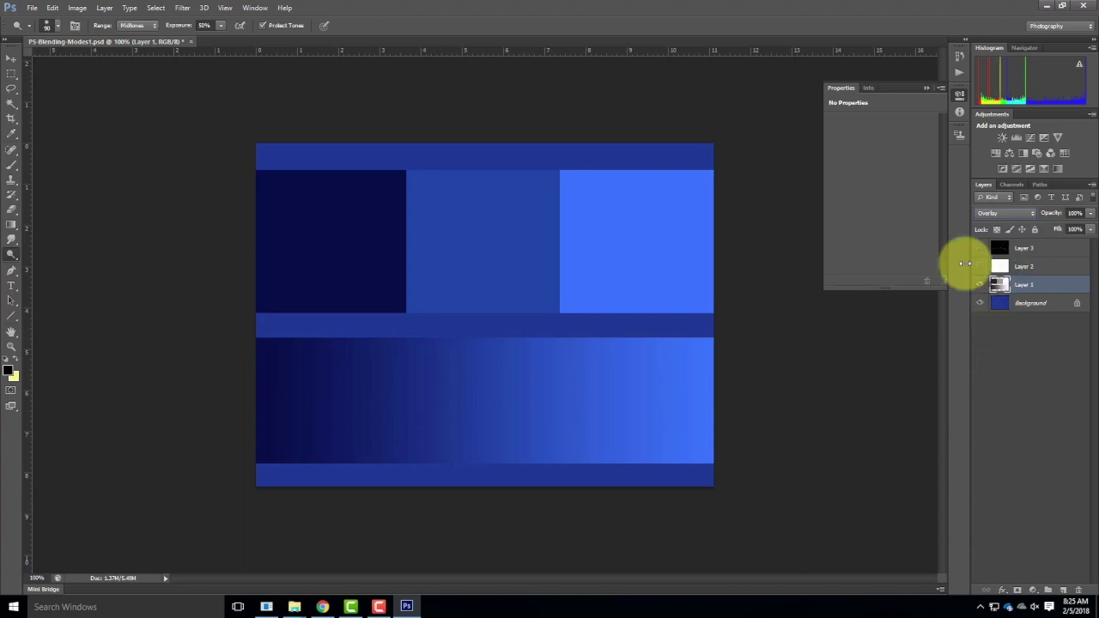
Step: Duplicate the Overlay-blended Layer 1, keeping the default name and destination
right_click(1023, 286)
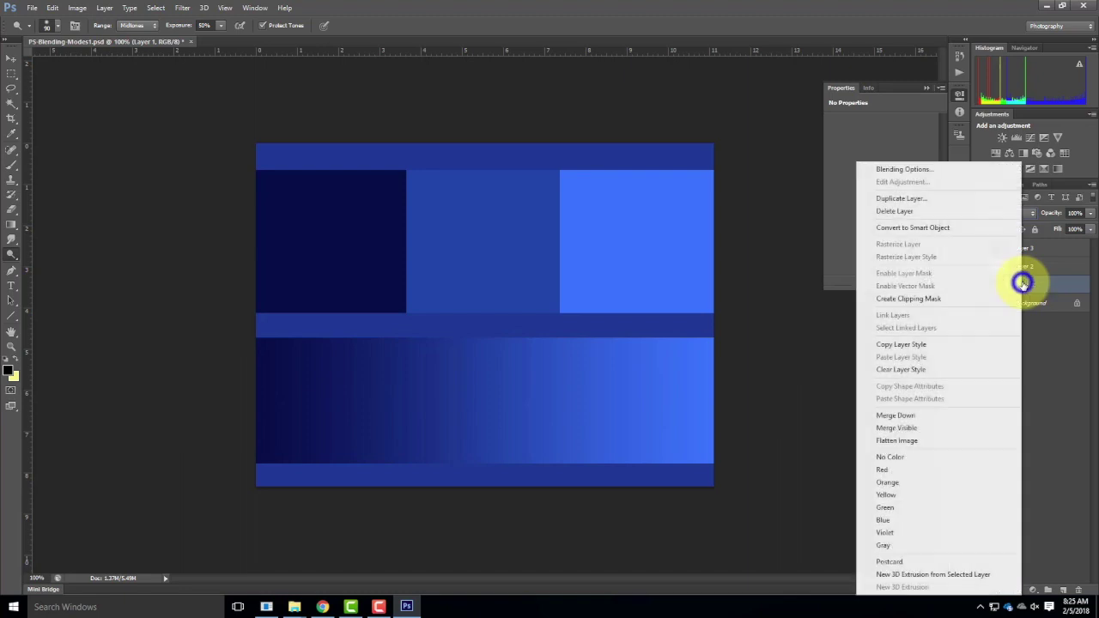
left_click(971, 203)
left_click(652, 184)
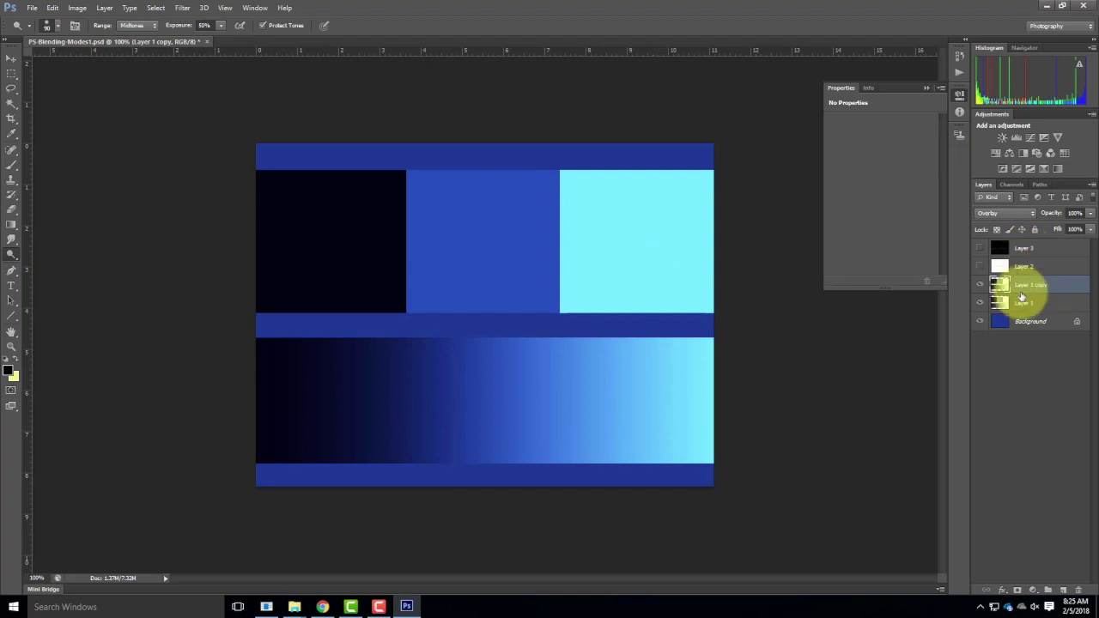
Step: Hide the duplicate of Layer 1 and delete it
left_click(980, 285)
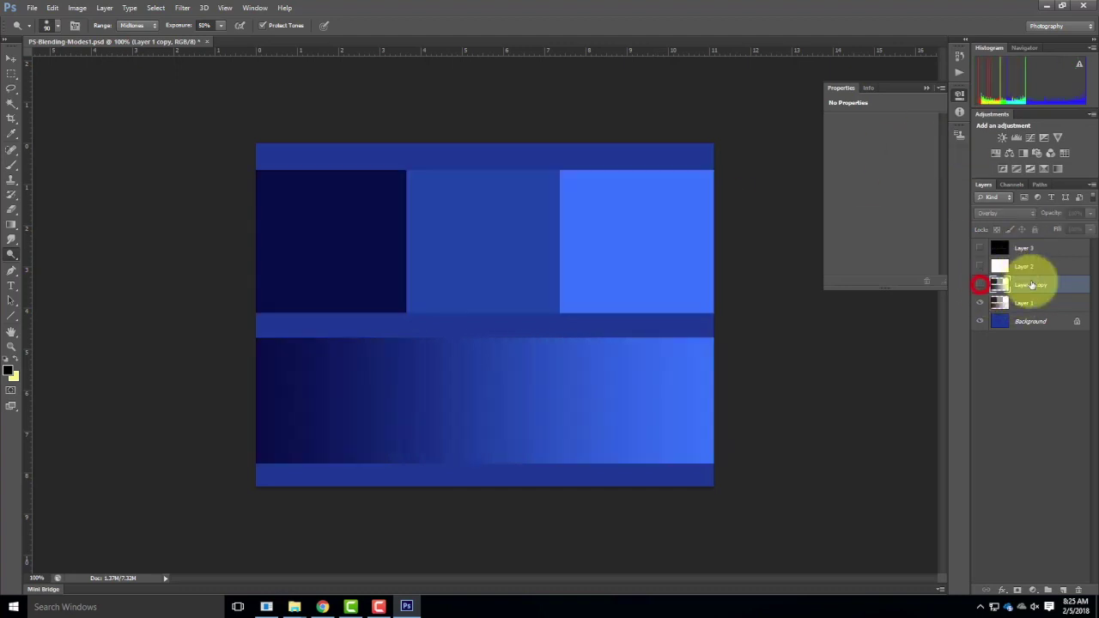
left_click(1078, 589)
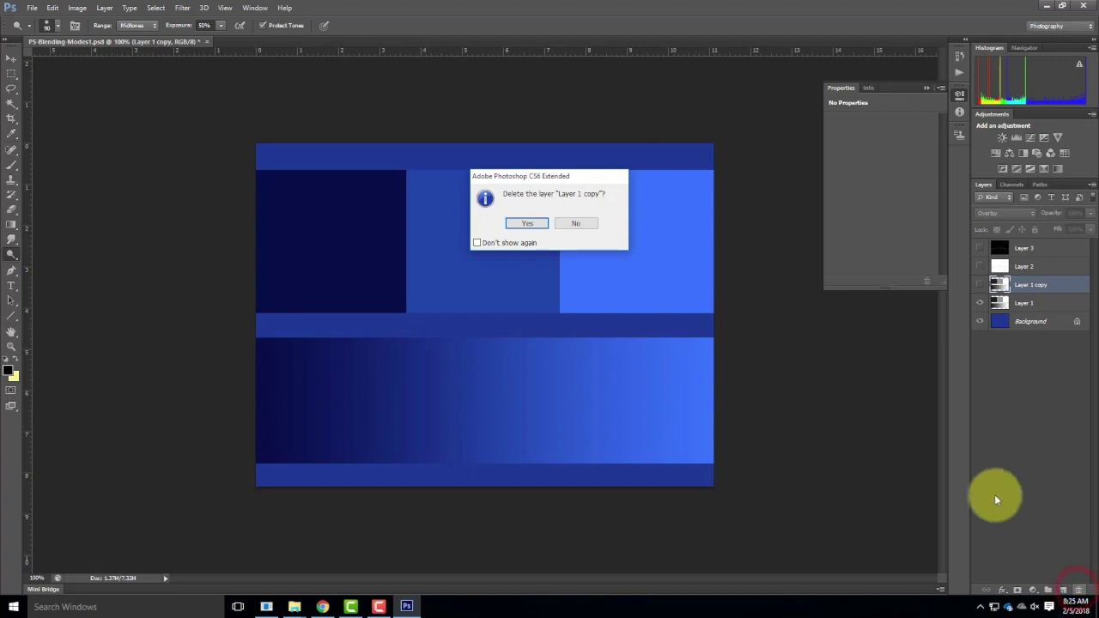
left_click(518, 225)
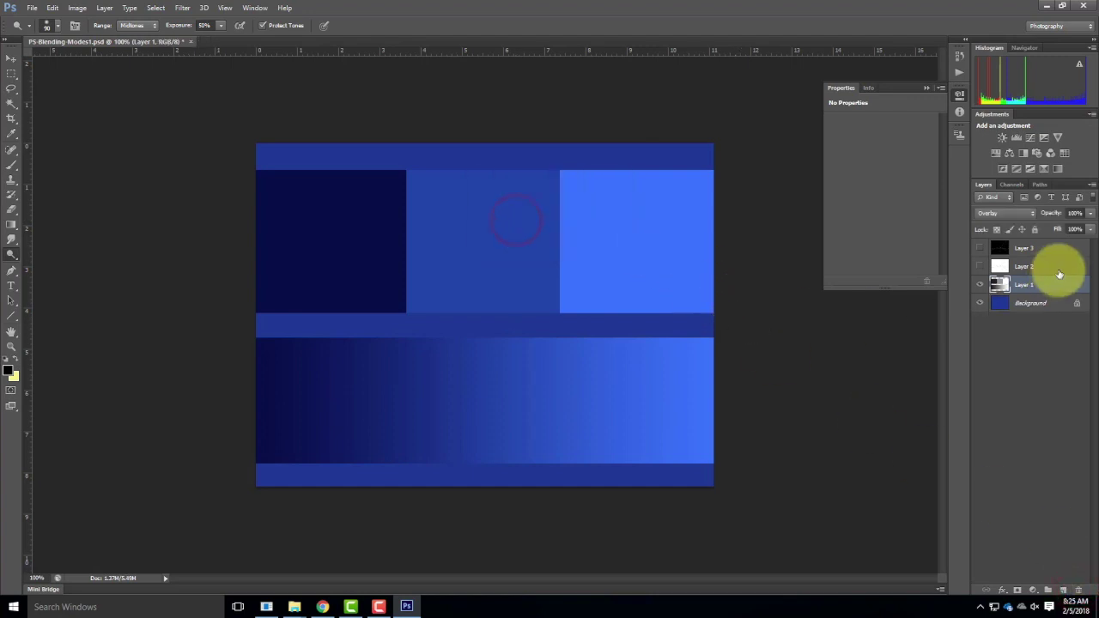
Step: Hide Layer 1 and show the white line drawing on Layer 2
left_click(980, 284)
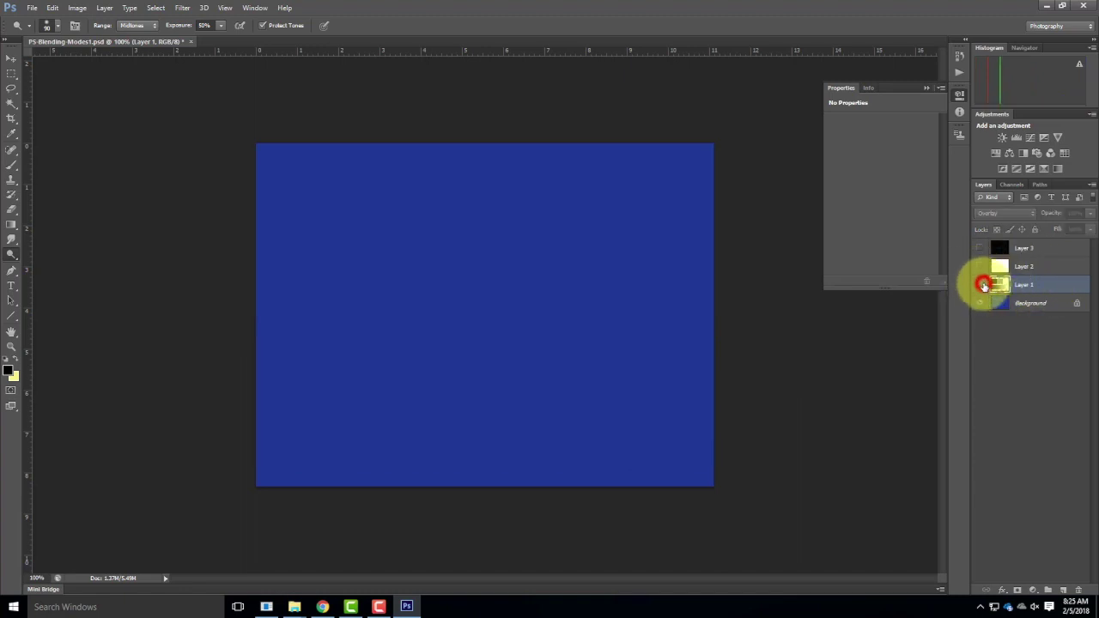
left_click(978, 269)
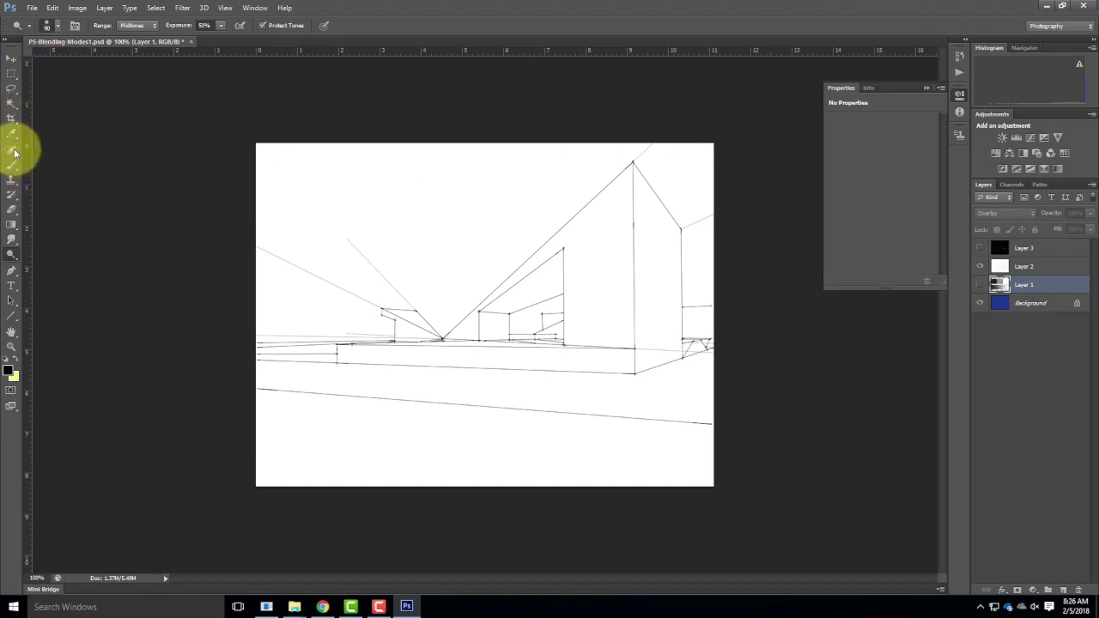
Step: Erase a soft, wavy patch from the white sky area of Layer 2 with the Eraser tool
left_click(15, 211)
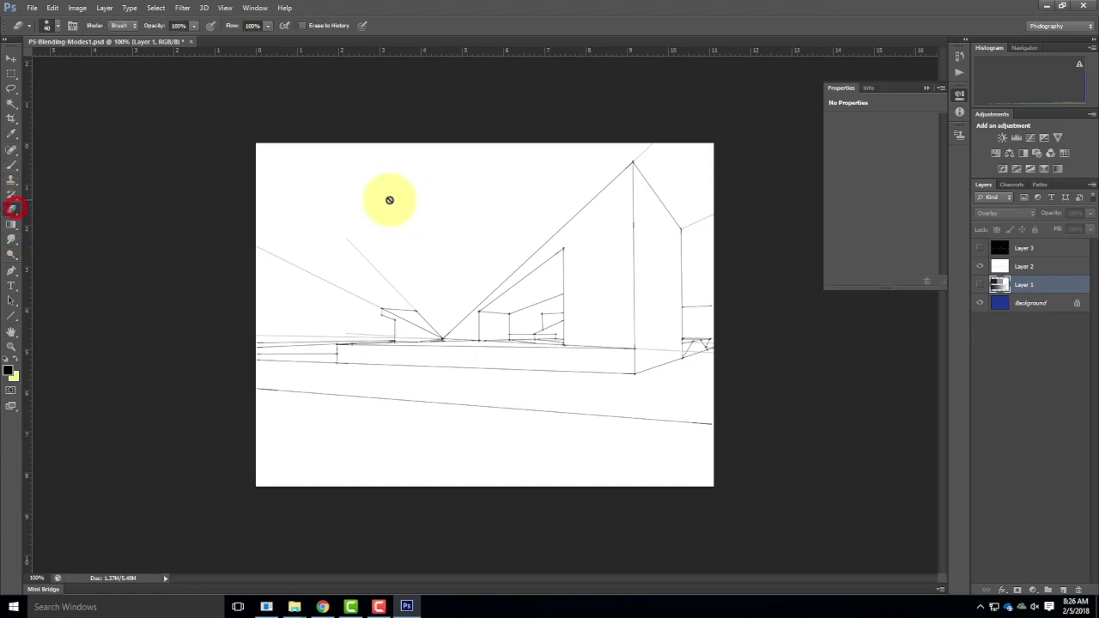
left_click(1034, 265)
mouse_move(417, 211)
left_mouse_down()
mouse_move(469, 220)
mouse_move(487, 245)
mouse_move(539, 241)
left_mouse_up()
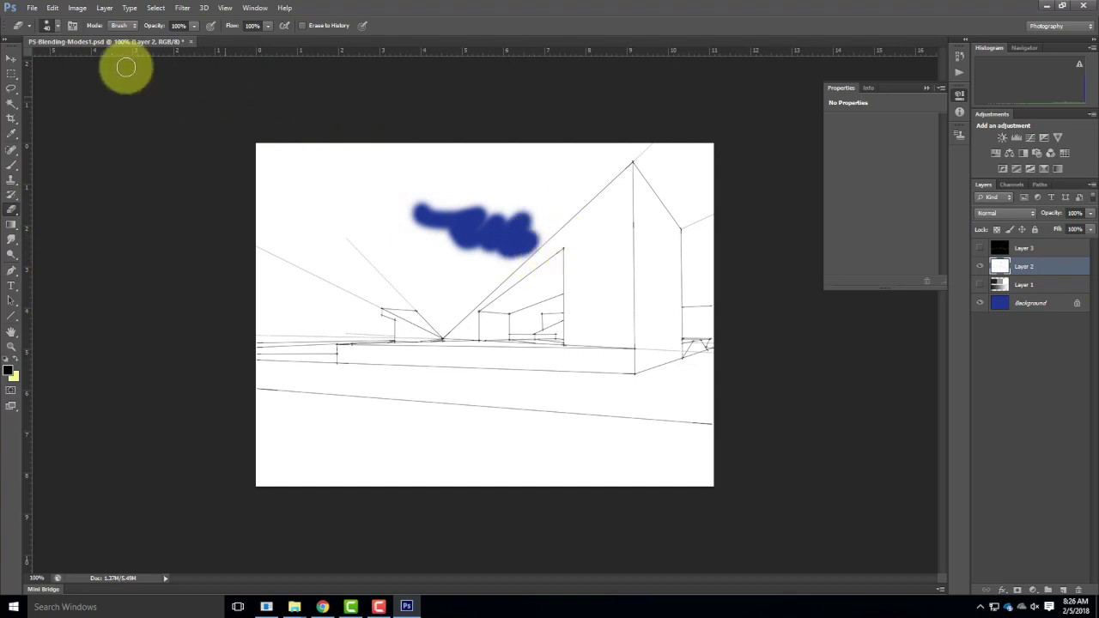
Step: Select the white sky area of Layer 2 with the Magic Wand and delete it
left_click(11, 103)
left_click(448, 175)
key("Delete")
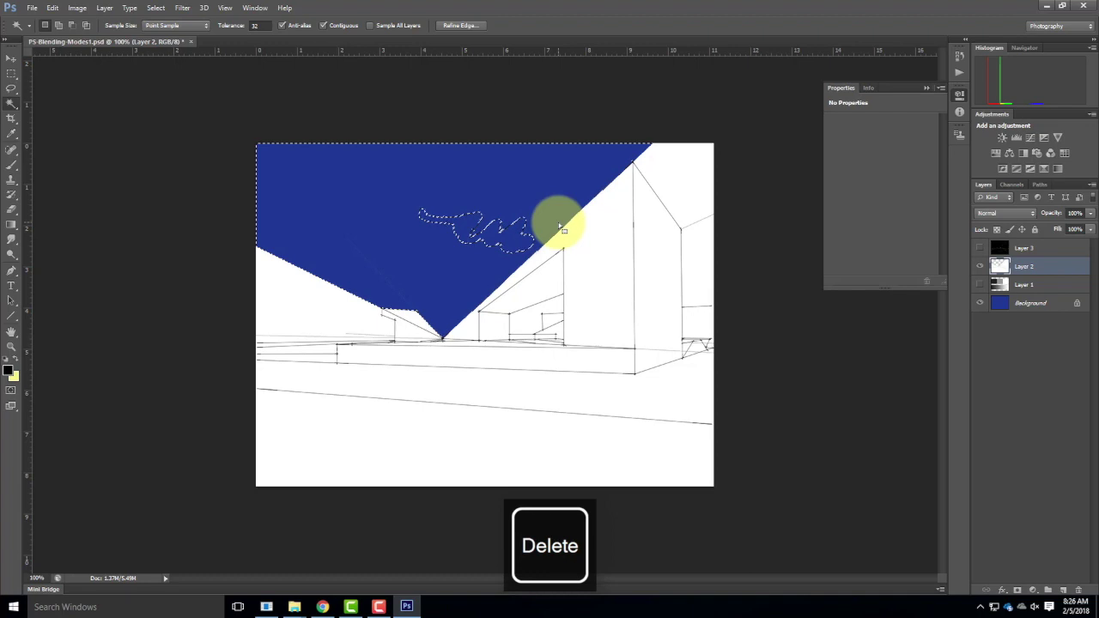
Step: Undo the sky deletion and the eraser stroke on Layer 2
key("ctrl+z")
key("ctrl+z")
key("ctrl+z")
key("ctrl+alt+z")
key("ctrl+alt+z")
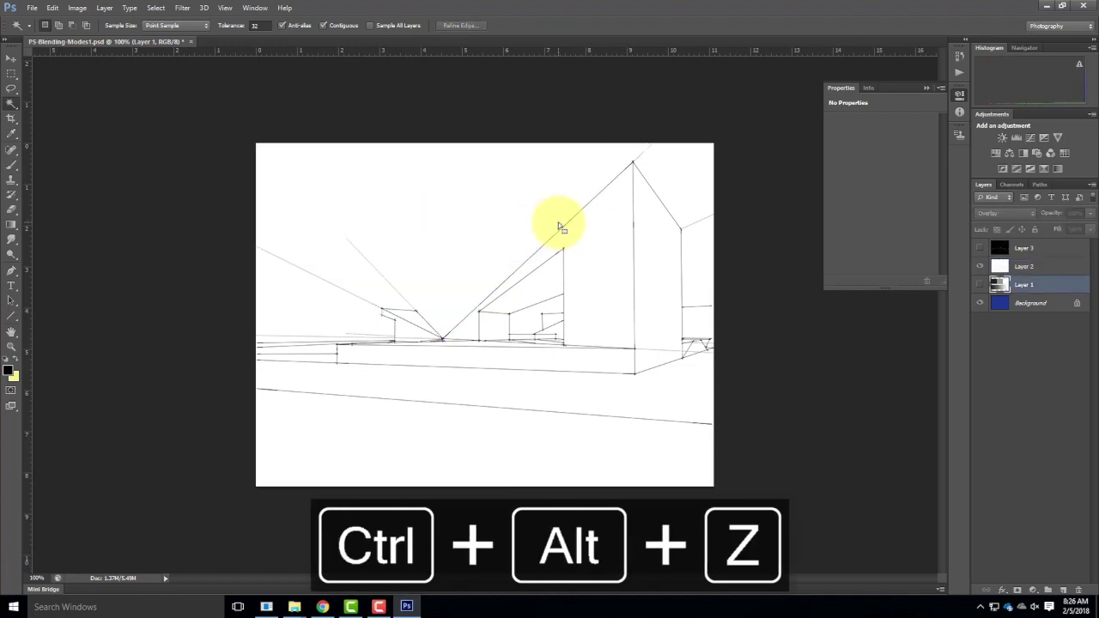
Step: Set the blending mode of Layer 2 to Multiply
left_click(1043, 270)
left_click(1017, 213)
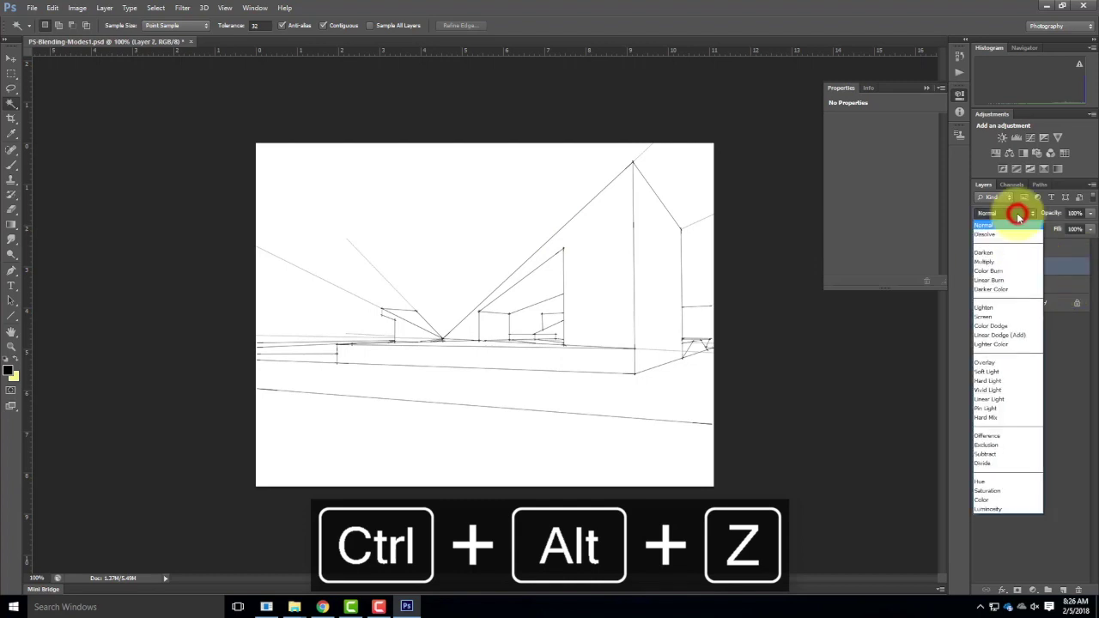
left_click(995, 262)
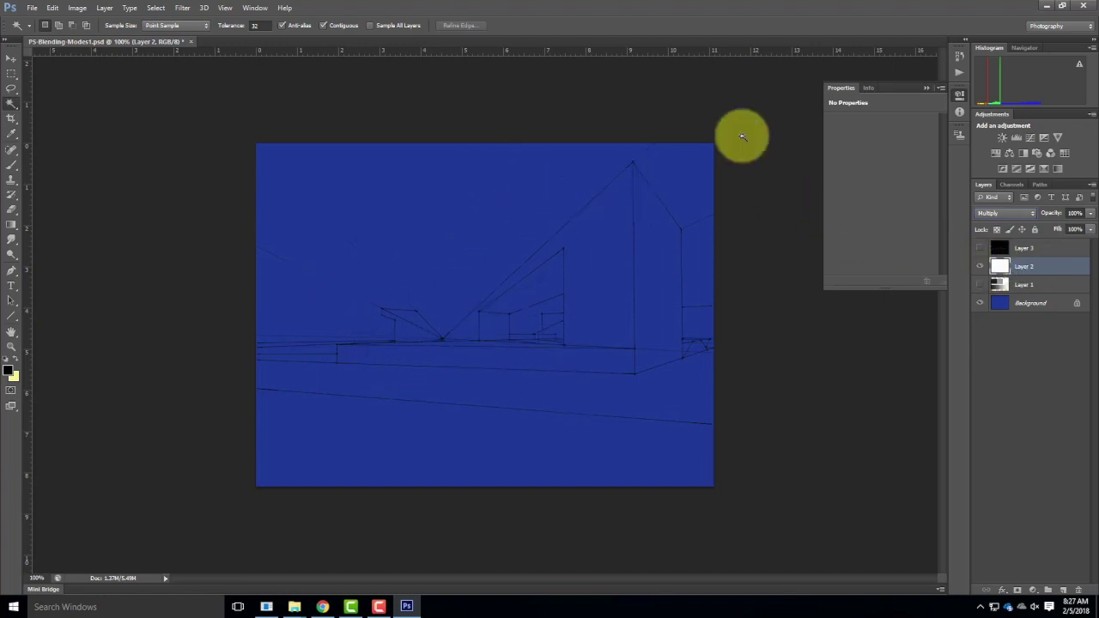
Step: Try the Screen and Overlay blending modes on Layer 2 and return it to Multiply
left_click(1018, 213)
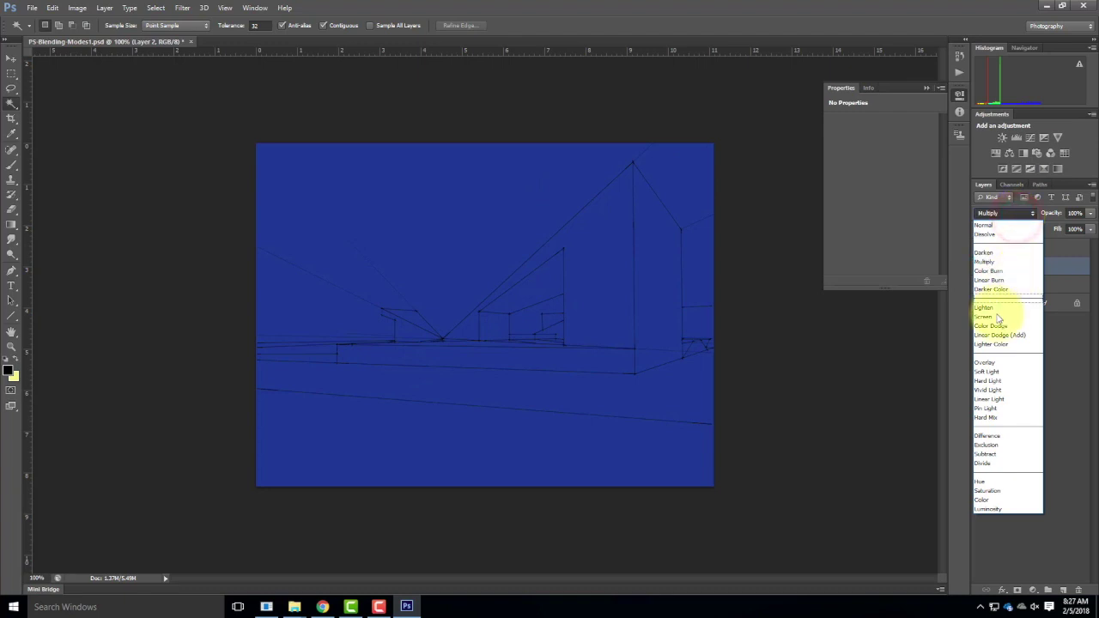
left_click(997, 318)
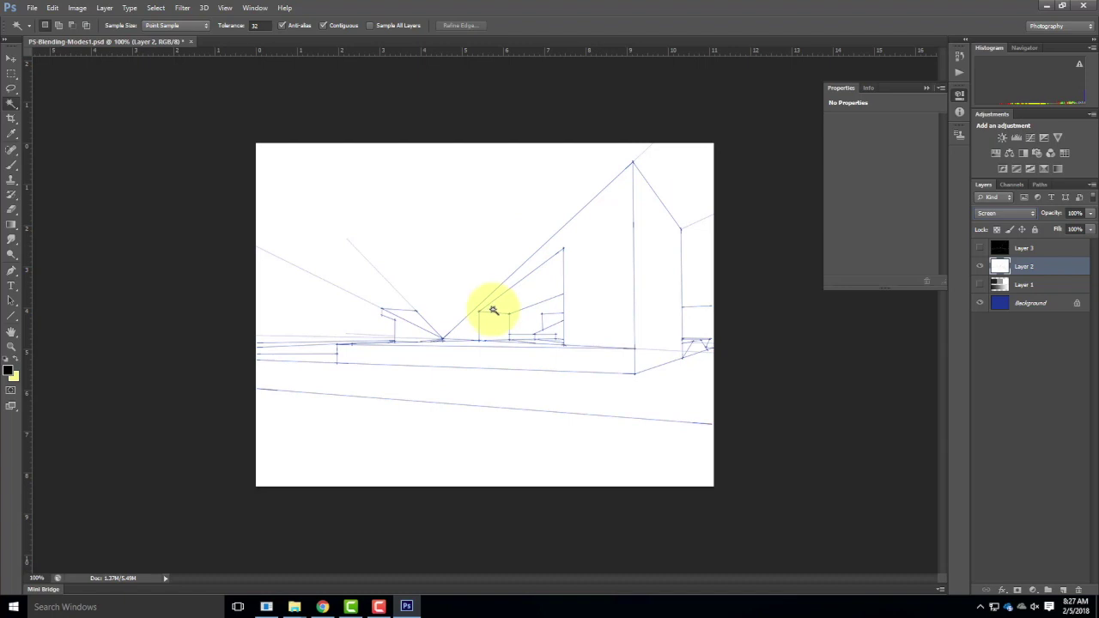
left_click(1004, 213)
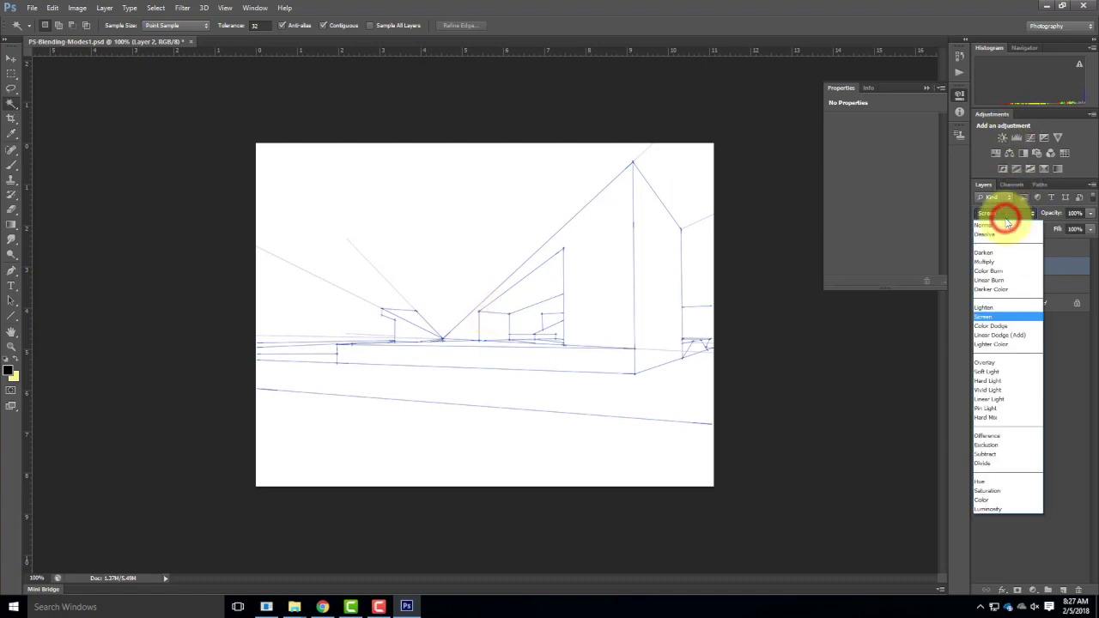
left_click(1000, 363)
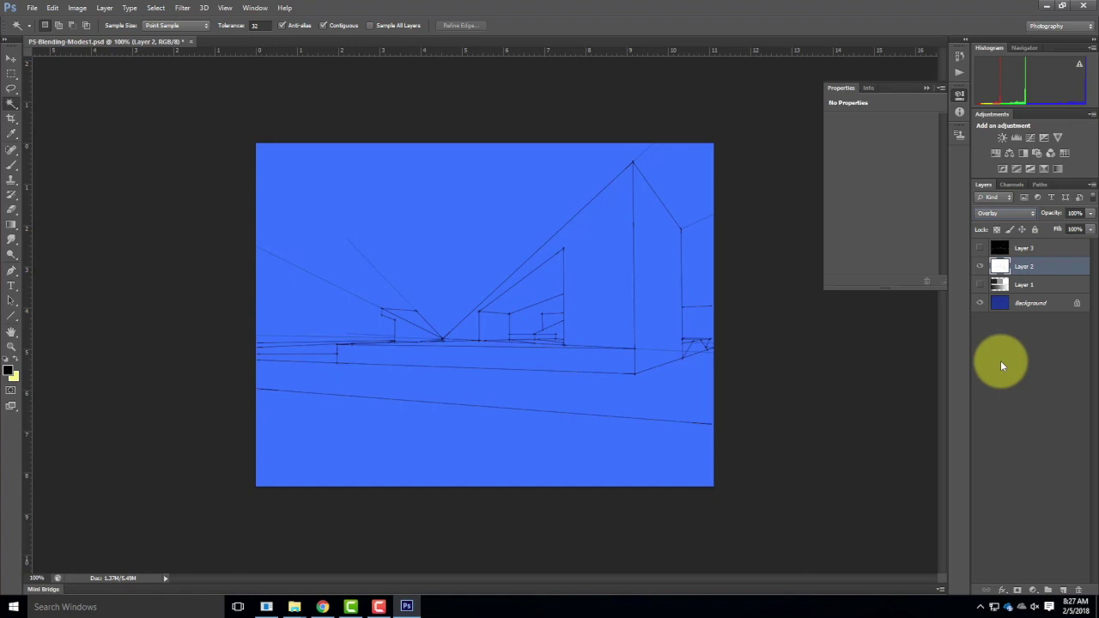
left_click(1007, 214)
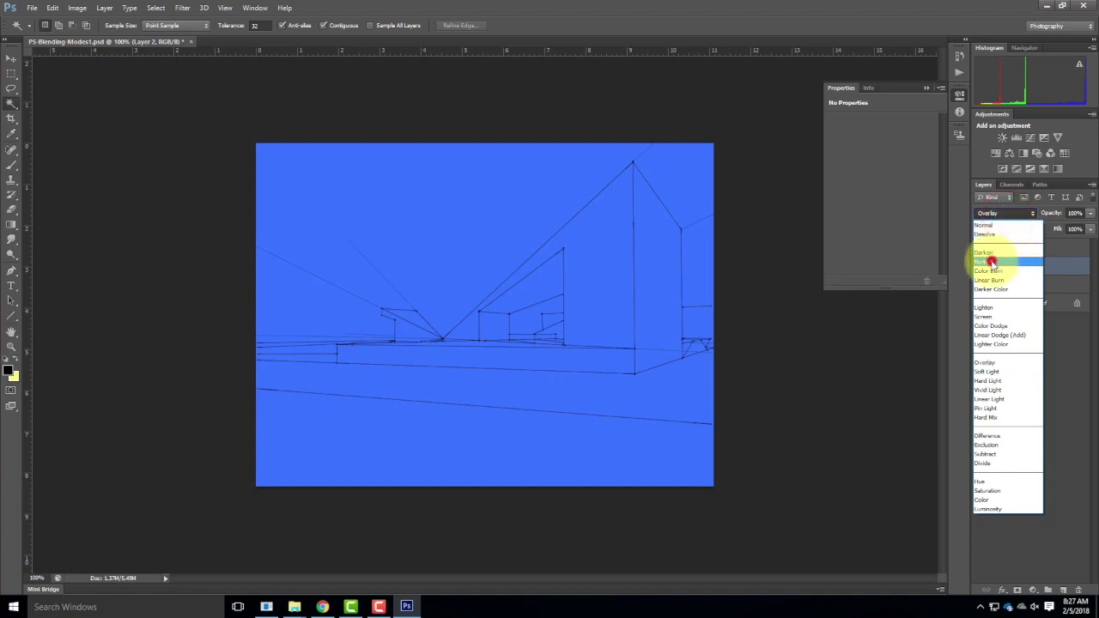
left_click(992, 261)
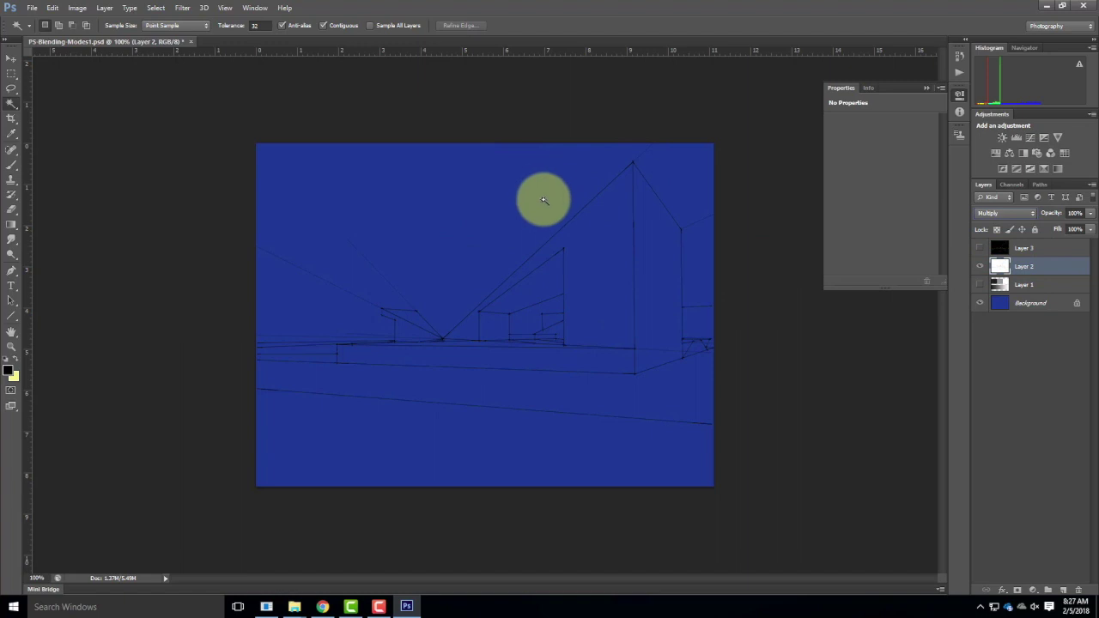
Step: Hide Layer 2 and make the black line drawing on Layer 3 the visible, active layer
left_click(980, 268)
left_click(981, 247)
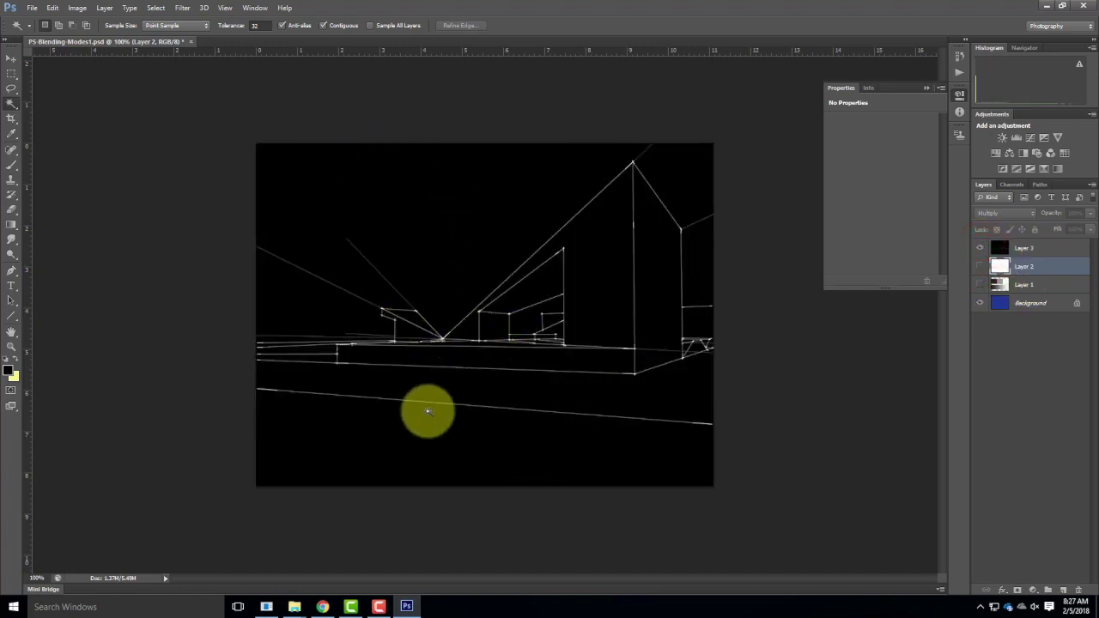
left_click(1034, 247)
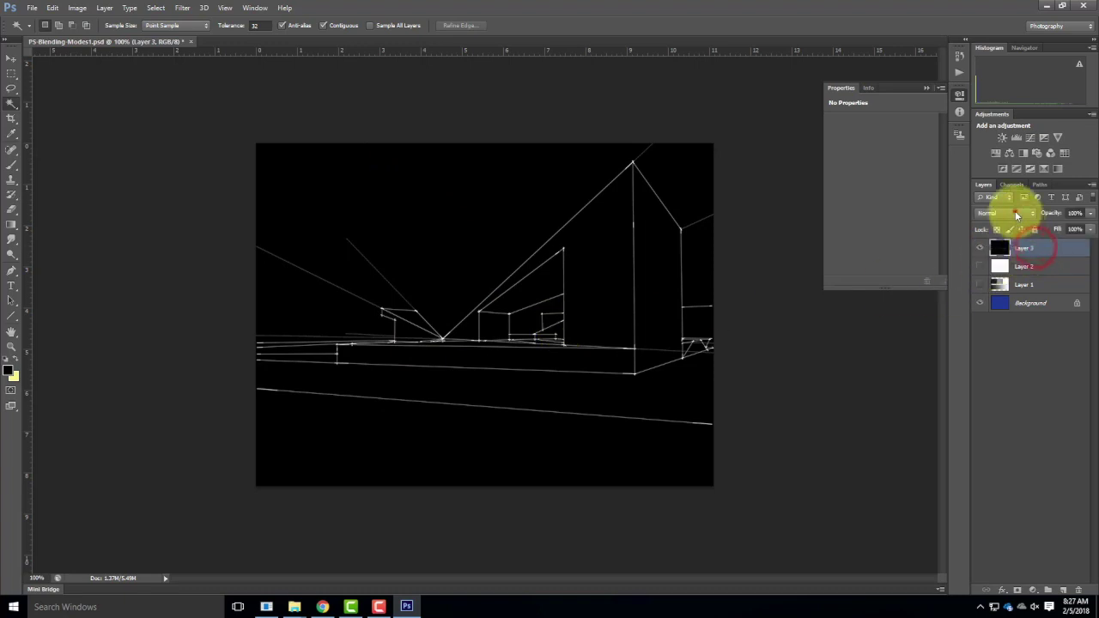
Step: Try the Multiply blending mode on Layer 3 and set it to Screen instead
left_click(1016, 214)
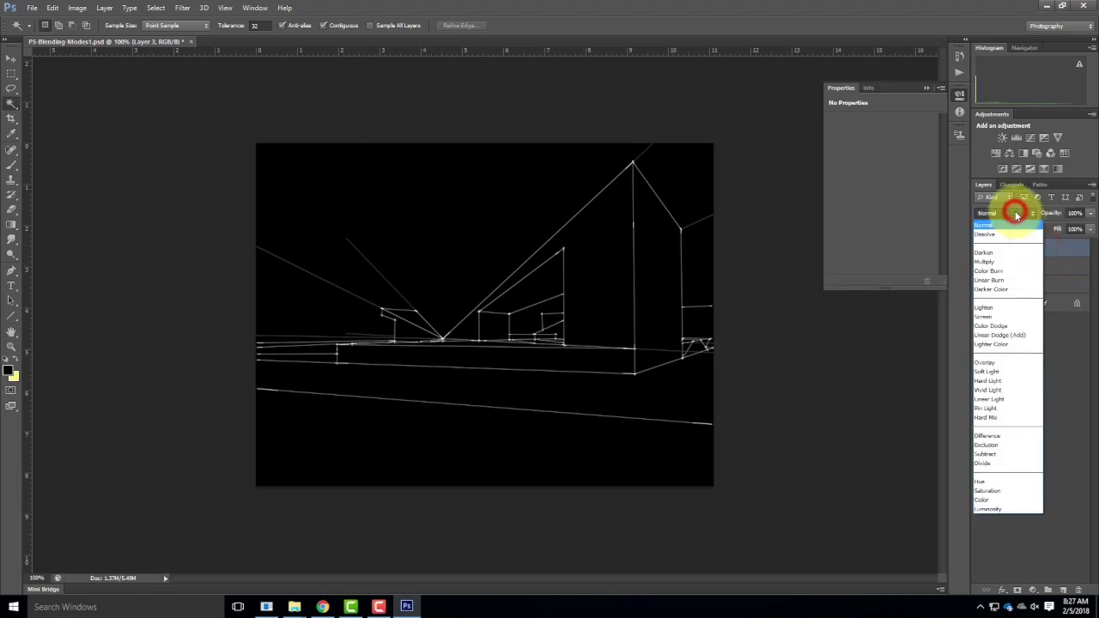
left_click(1003, 262)
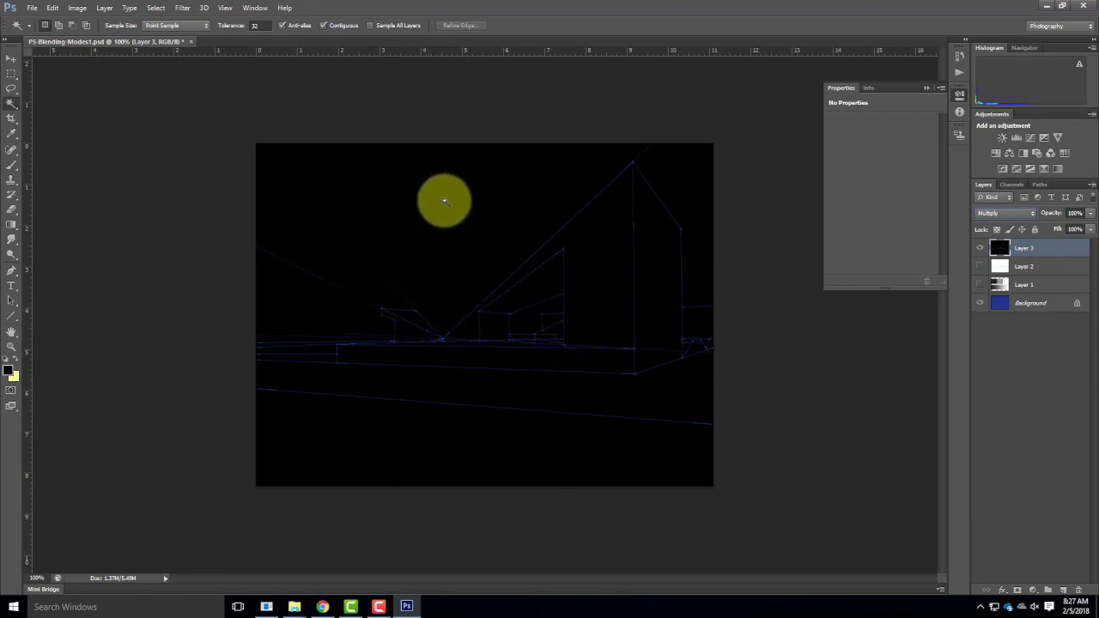
left_click(1018, 213)
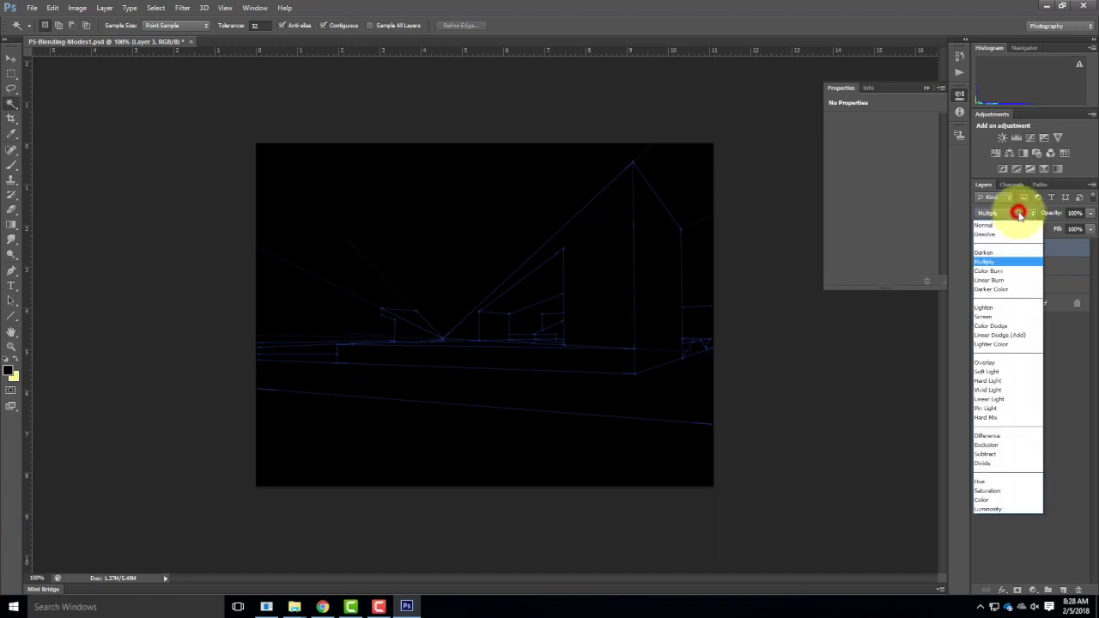
left_click(1001, 316)
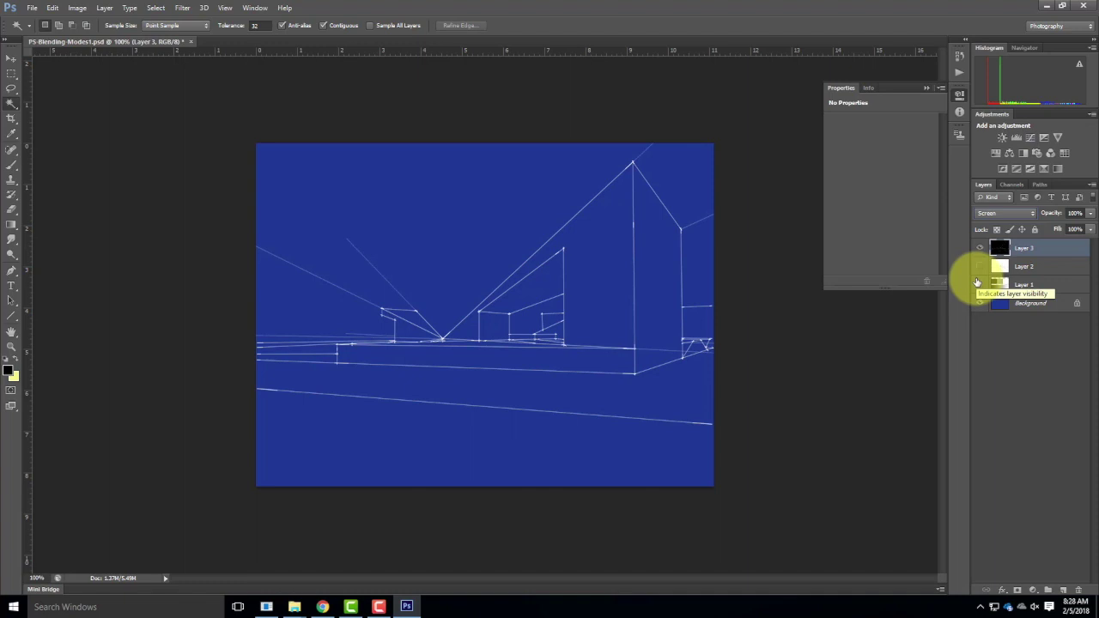
left_click(1018, 253)
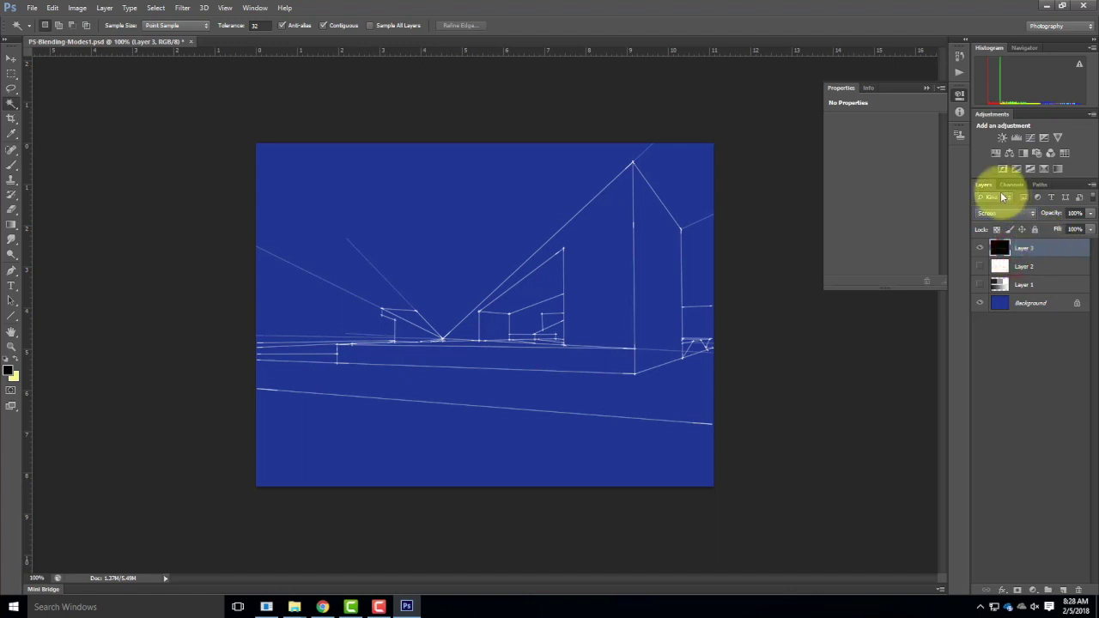
left_click(1045, 271)
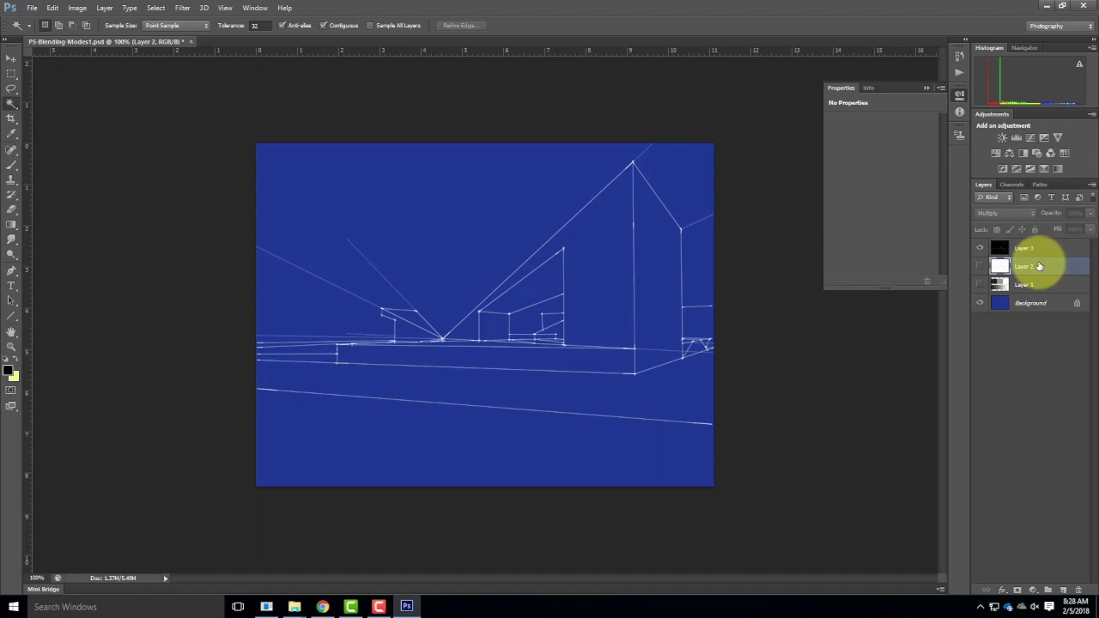
left_click(1021, 208)
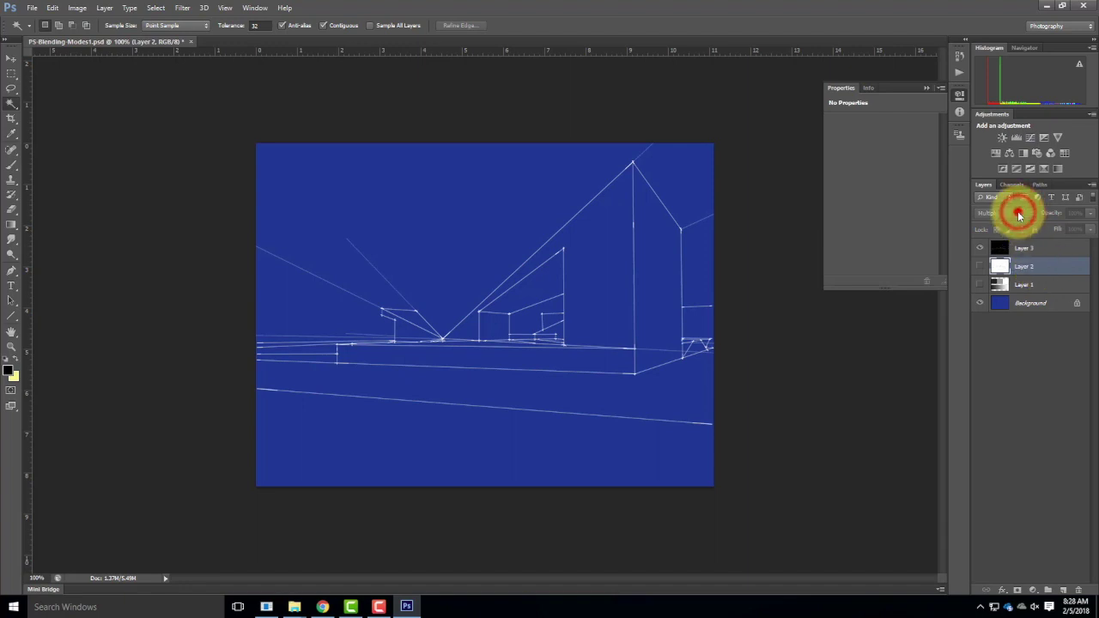
left_click(1038, 248)
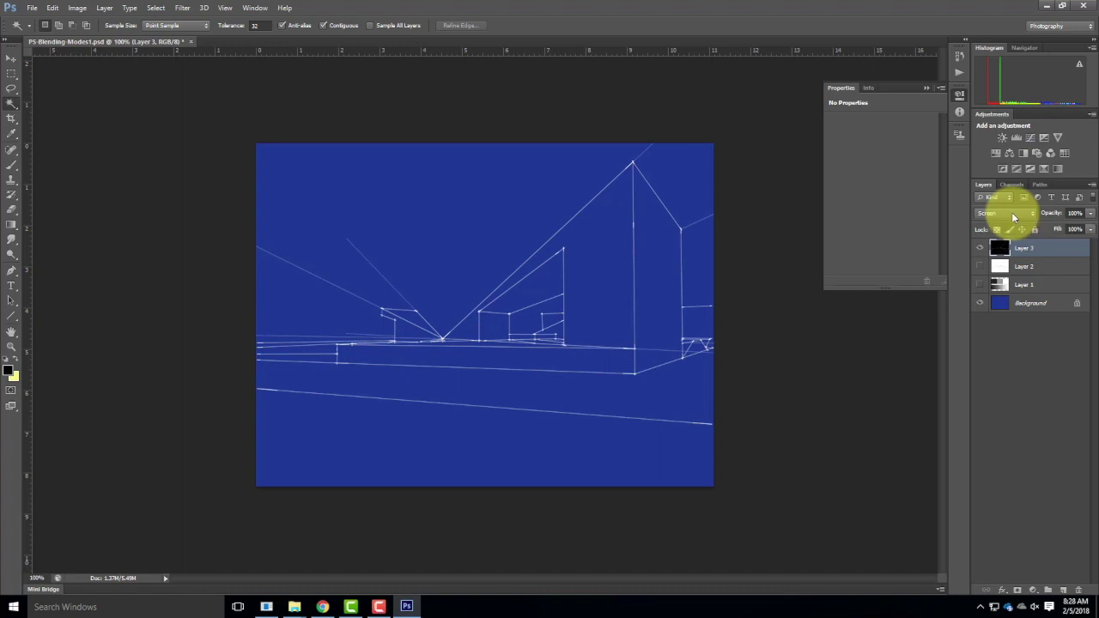
Step: Hide Layer 3, and make Layer 2 visible and active with its blending mode set to Normal
left_click(1019, 260)
left_click(980, 249)
left_click(982, 266)
left_click(1022, 267)
left_click(995, 213)
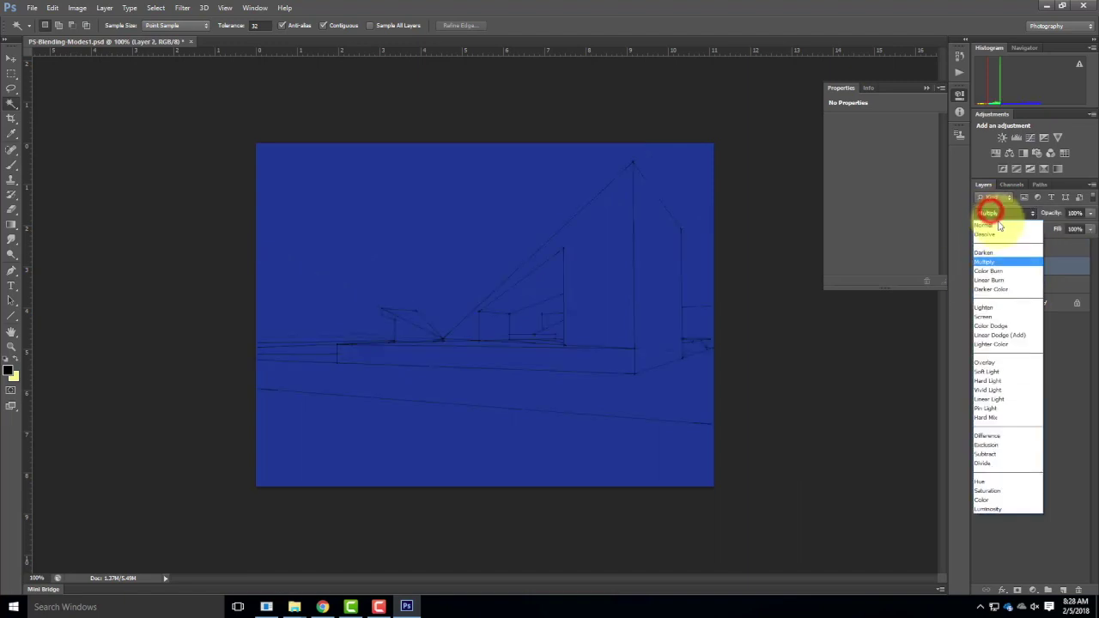
left_click(999, 221)
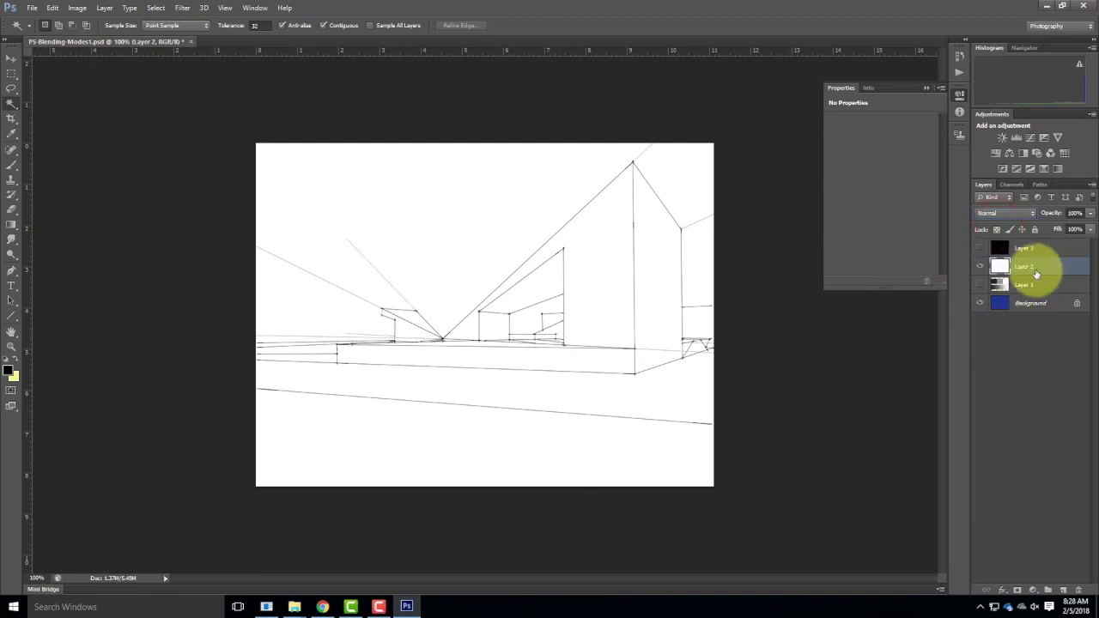
Step: Invert the colors of Layer 2 and invert them again to restore black lines on white
left_click(75, 8)
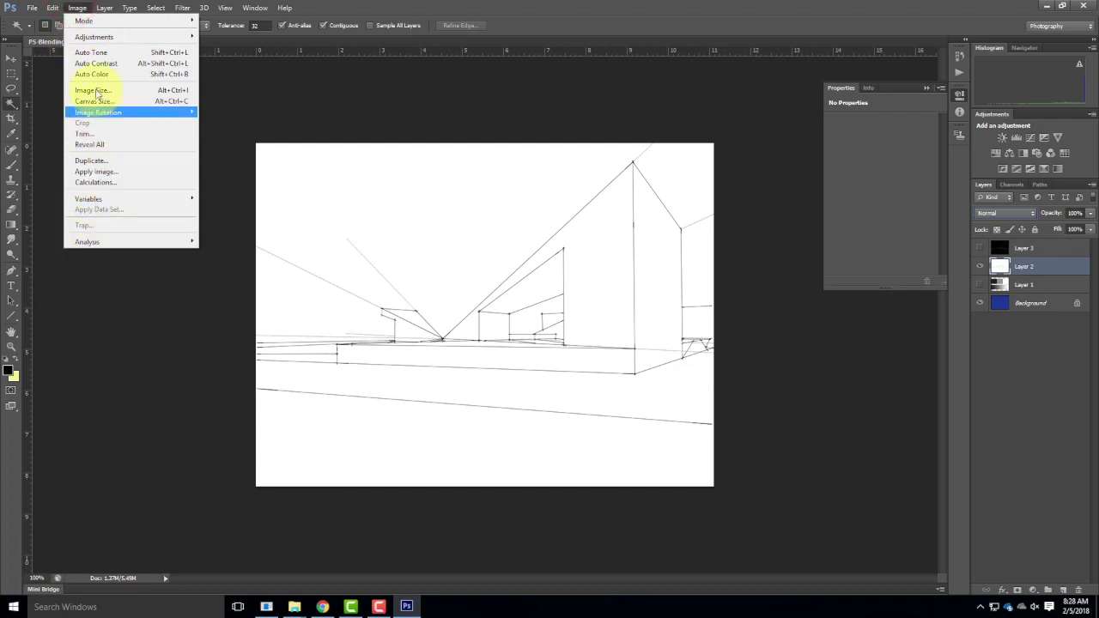
mouse_move(88, 39)
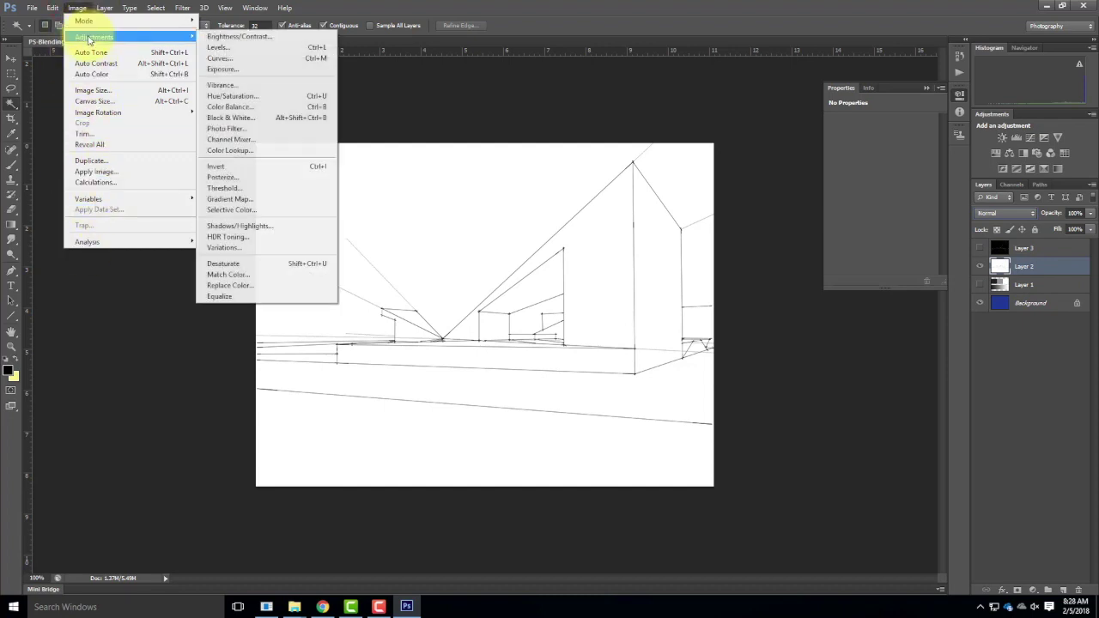
left_click(248, 168)
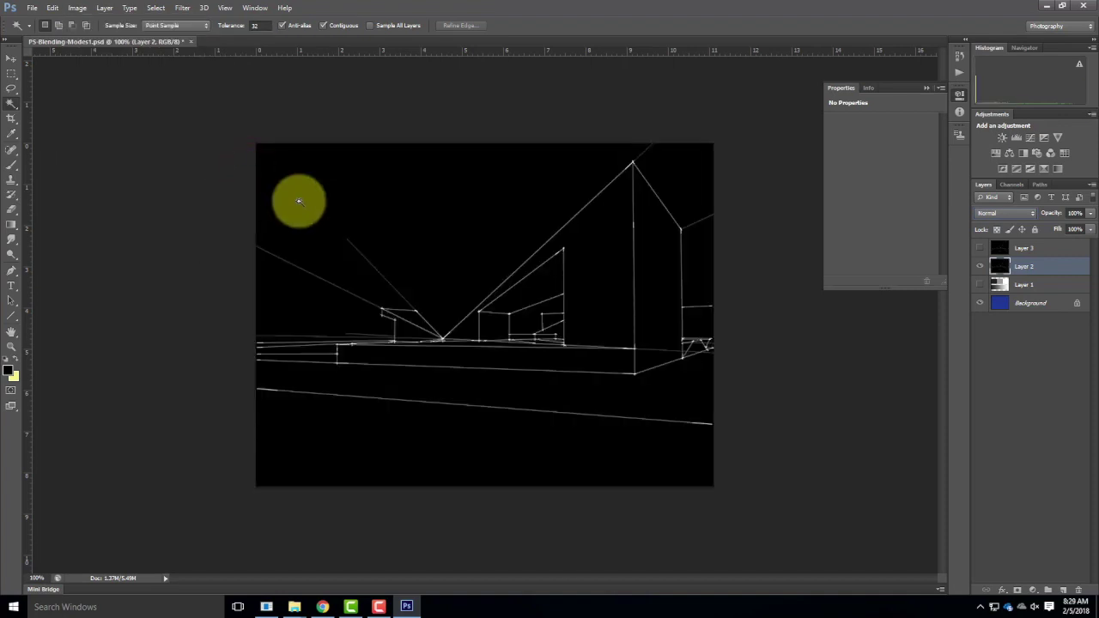
left_click(77, 7)
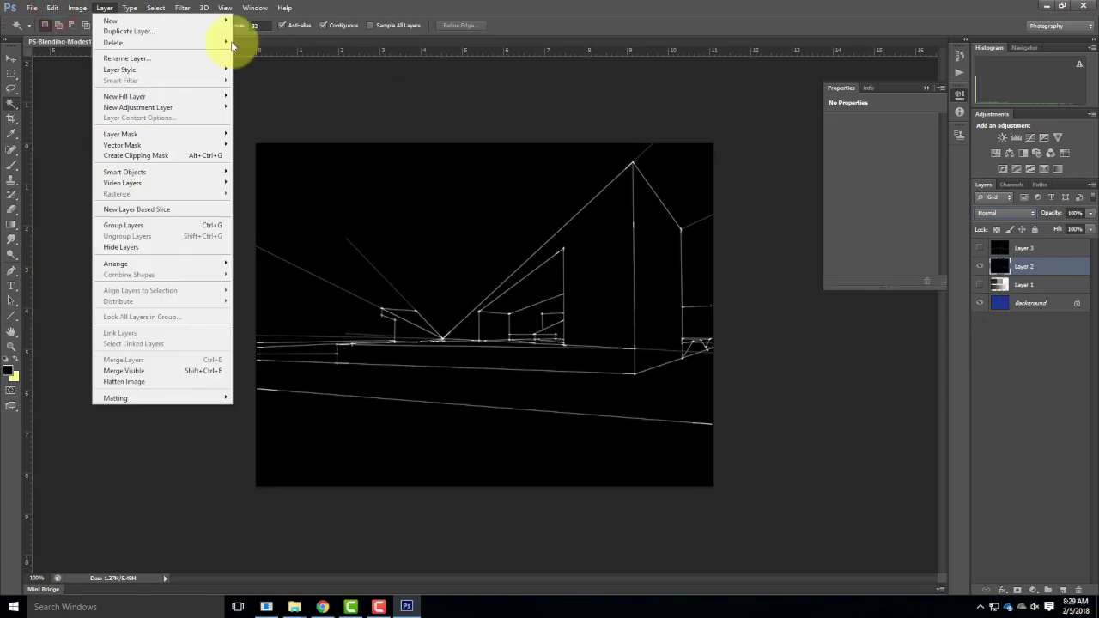
left_click(78, 7)
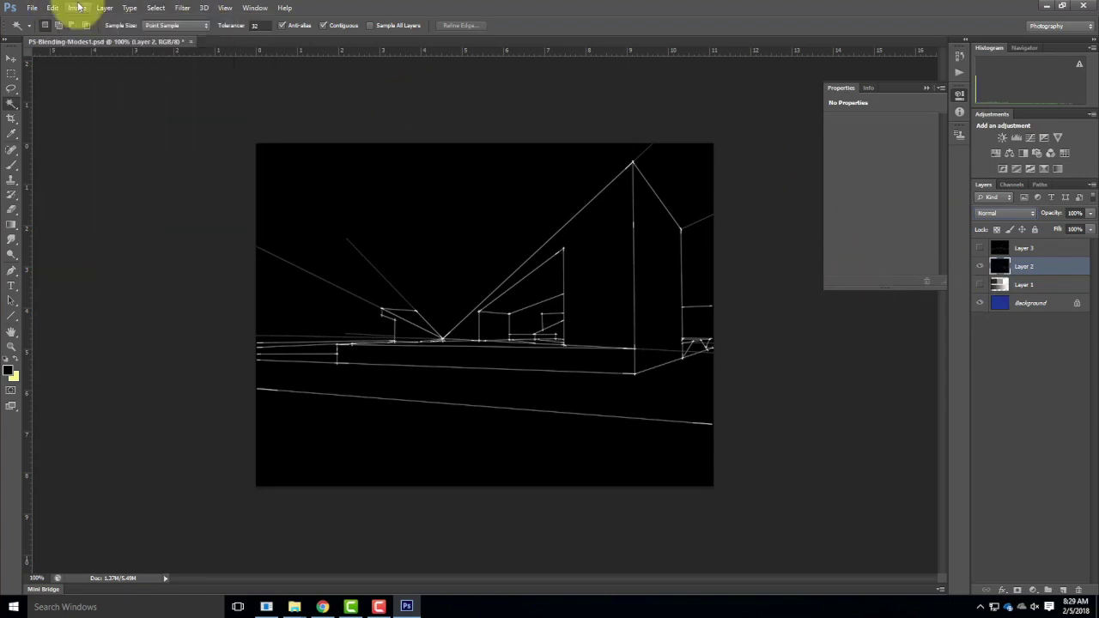
key("ctrl+i")
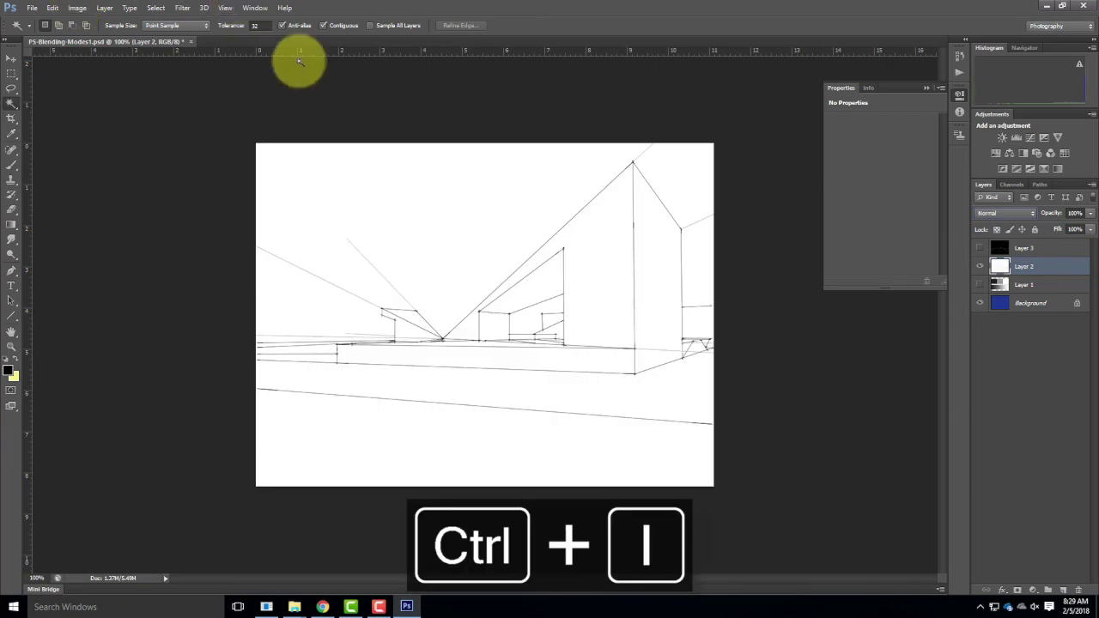
Step: Hide Layer 2 and make Layer 3 the visible, active layer
left_click(980, 266)
left_click(980, 248)
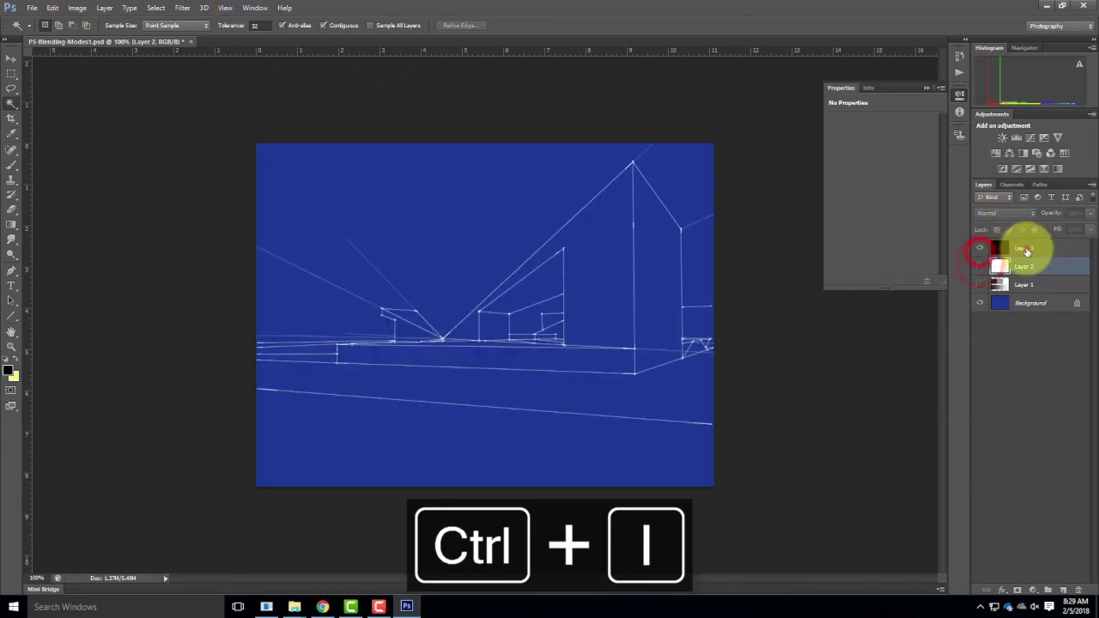
left_click(1027, 248)
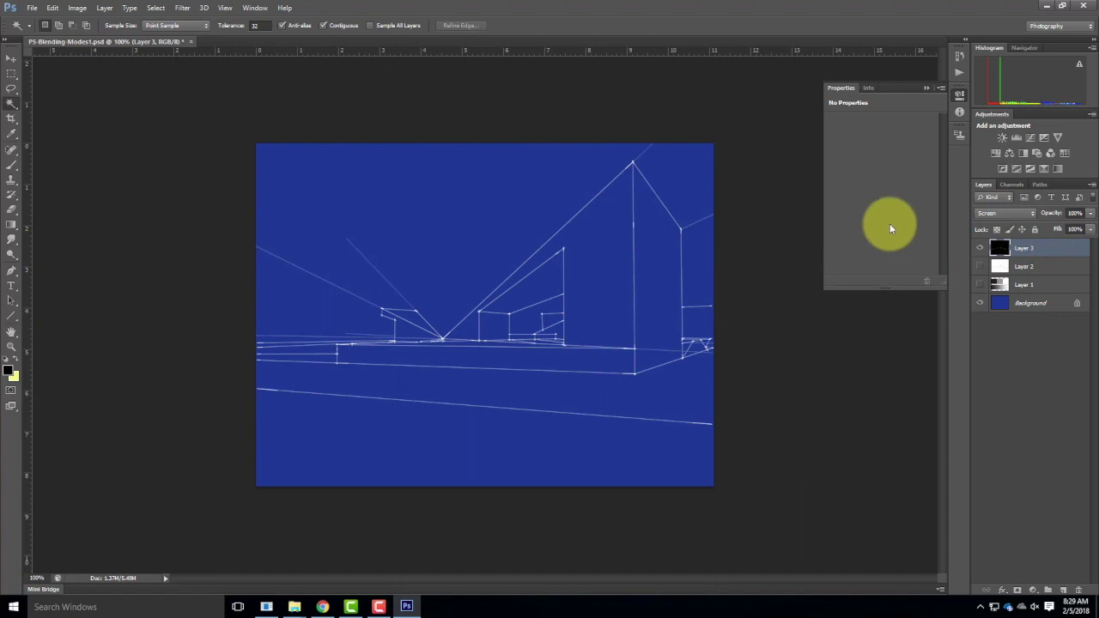
Step: Try the Overlay and Multiply blending modes on Layer 3 and return it to Screen
left_click(982, 213)
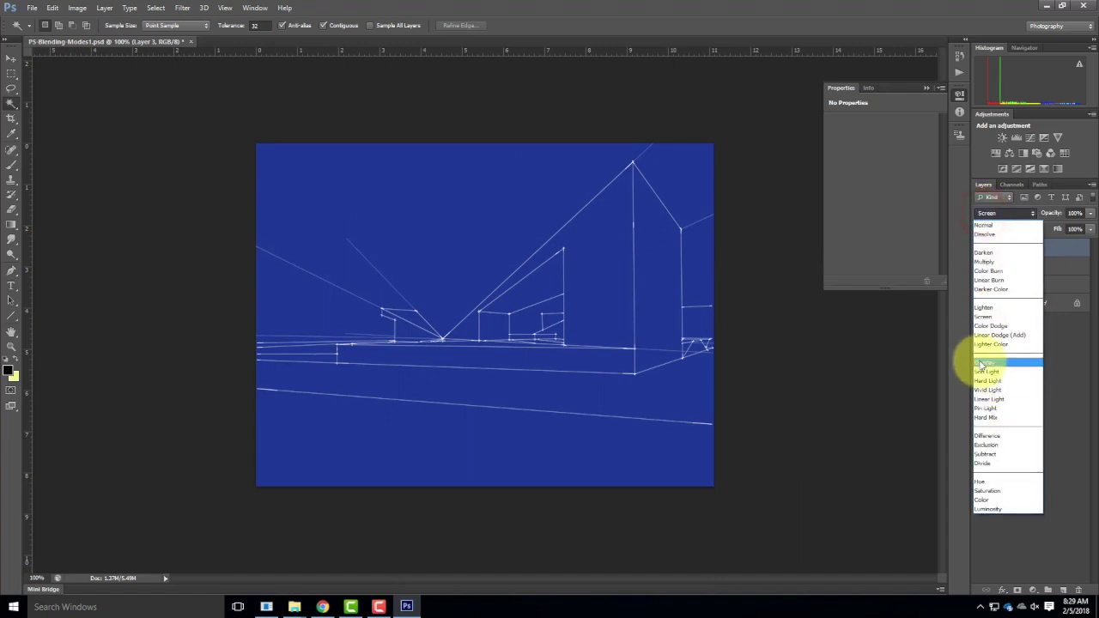
left_click(982, 364)
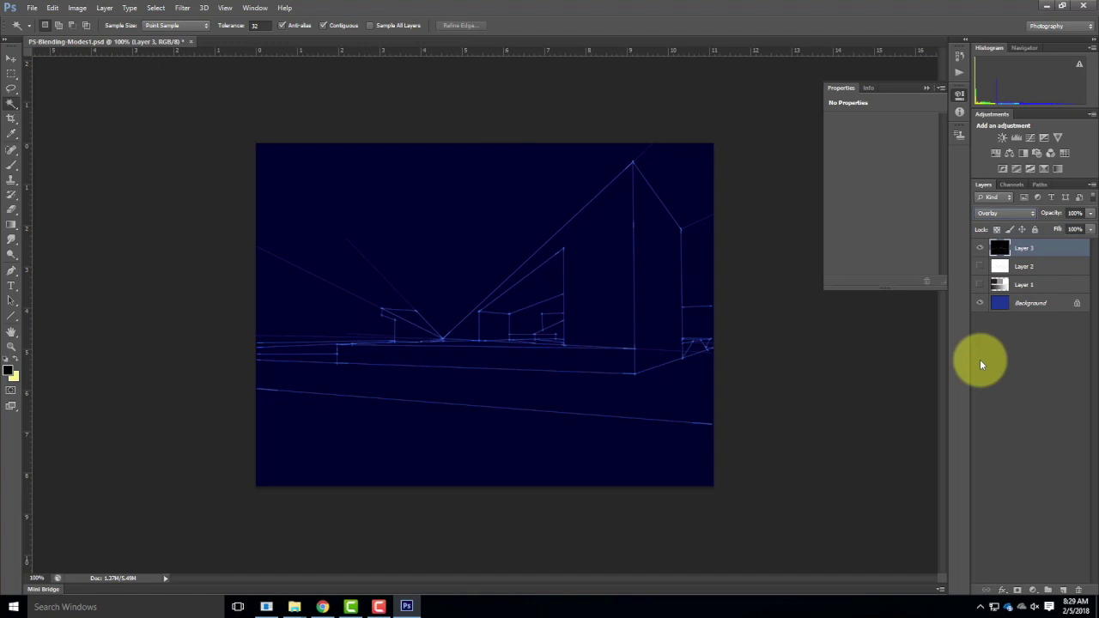
left_click(1030, 214)
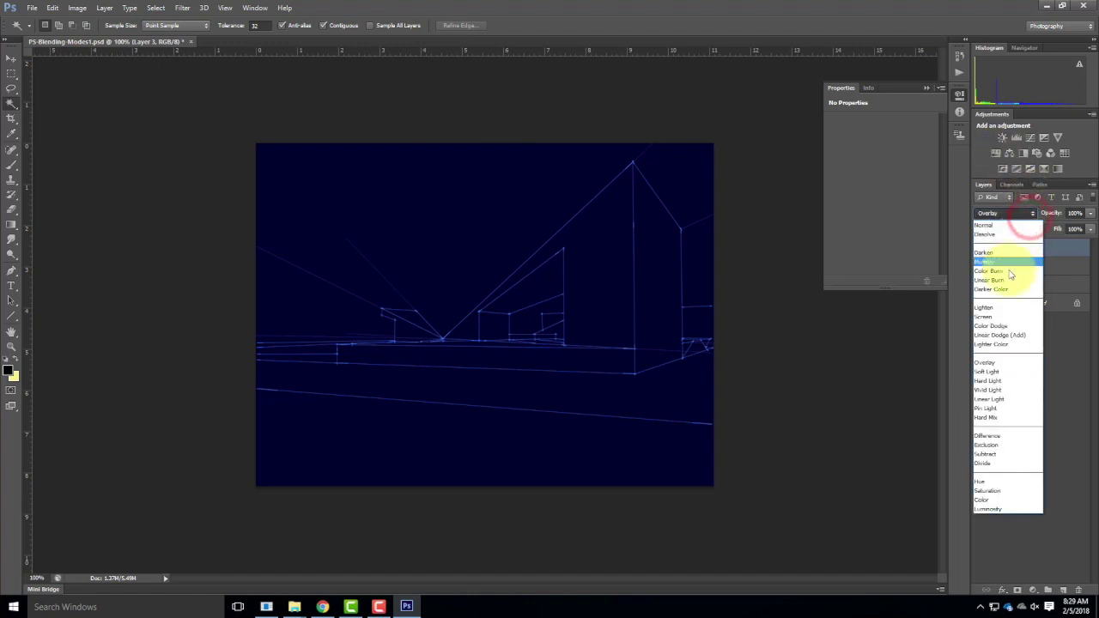
left_click(1007, 260)
left_click(1010, 204)
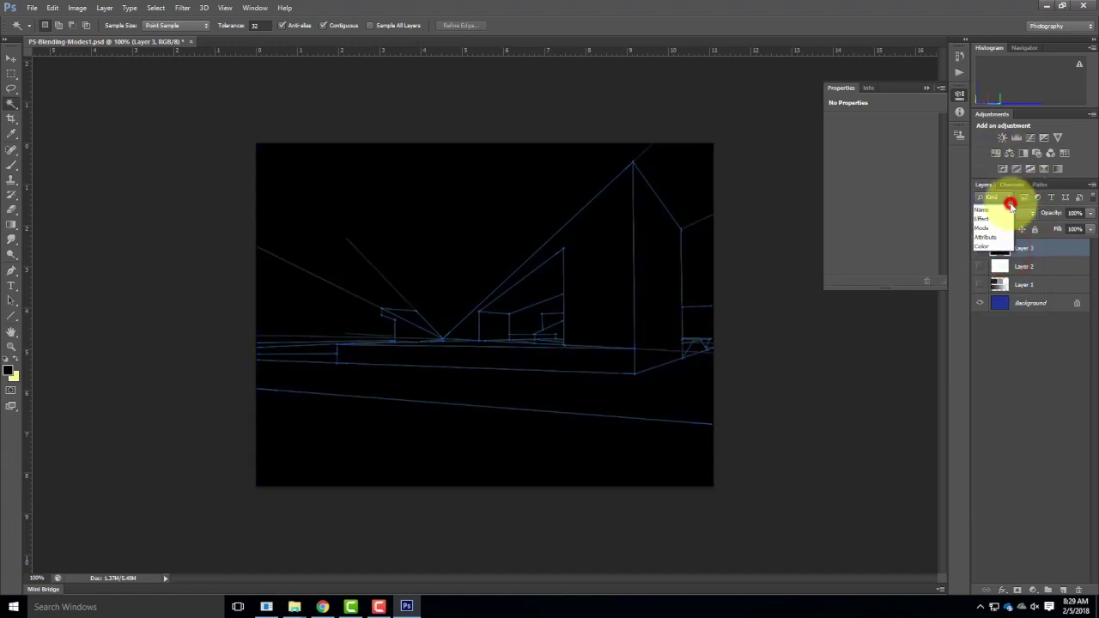
left_click(1017, 215)
left_click(1013, 213)
left_click(1009, 316)
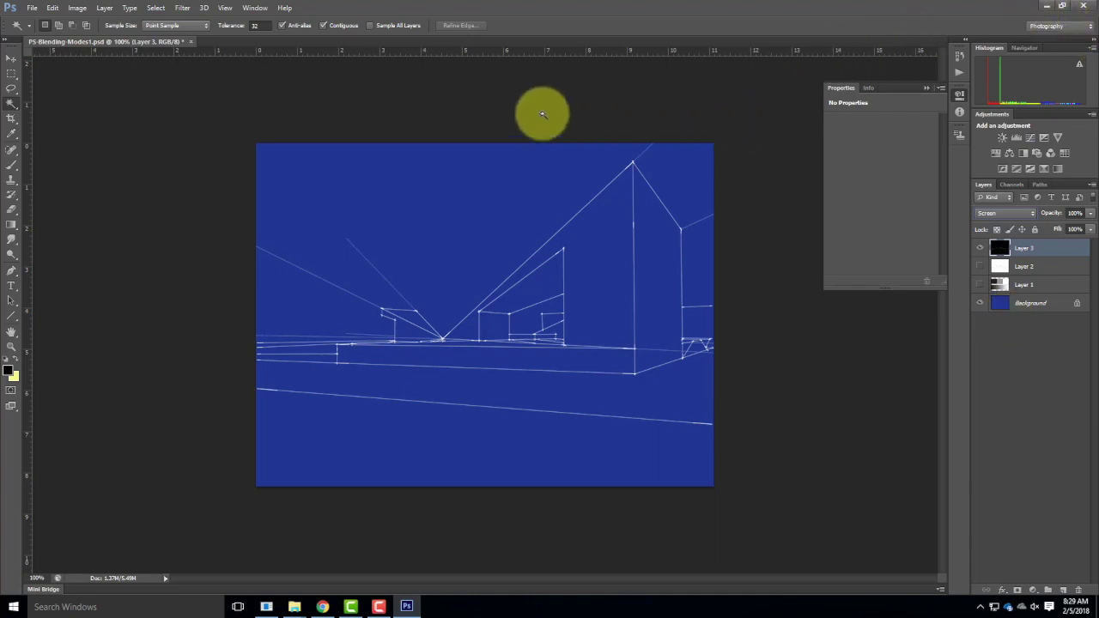
Step: Minimize Photoshop and switch to the open Chrome browser window
left_click(1043, 6)
left_click(846, 43)
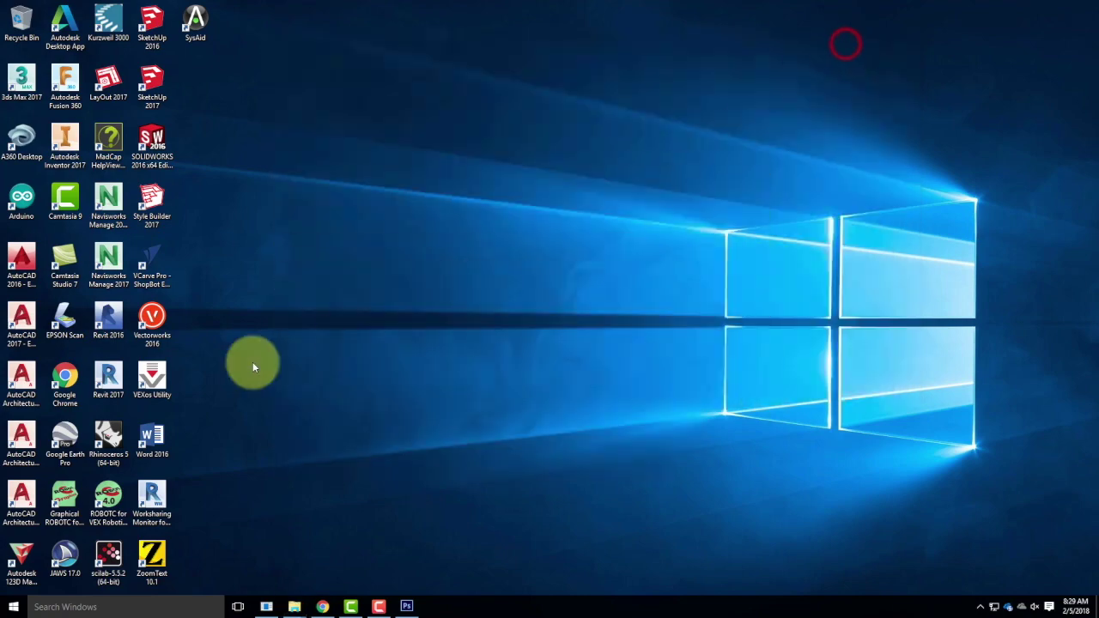
mouse_move(323, 607)
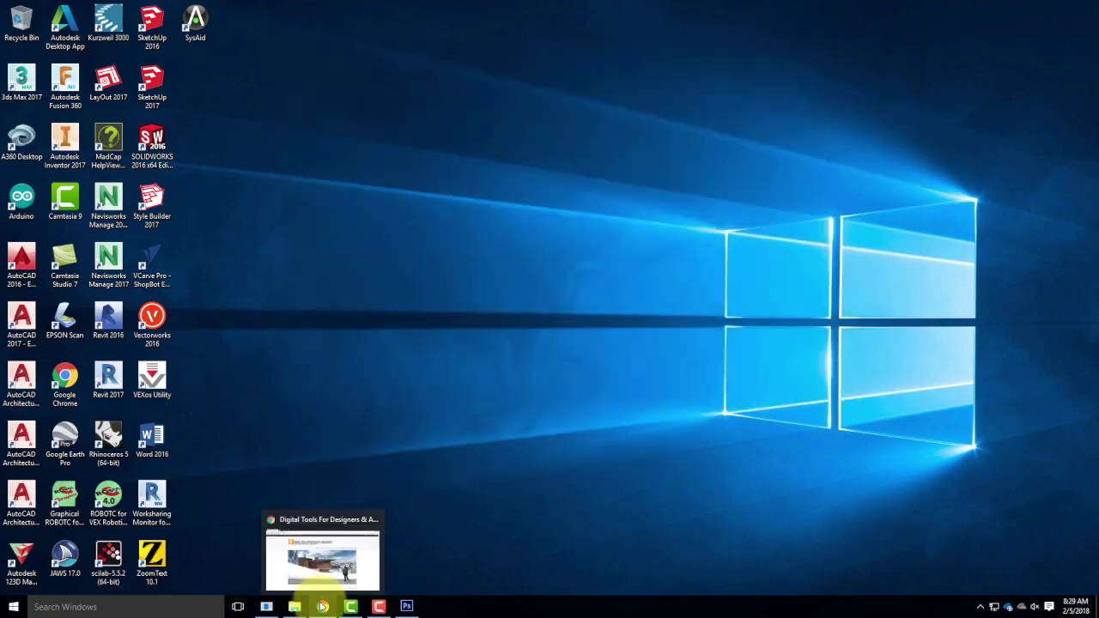
left_click(323, 607)
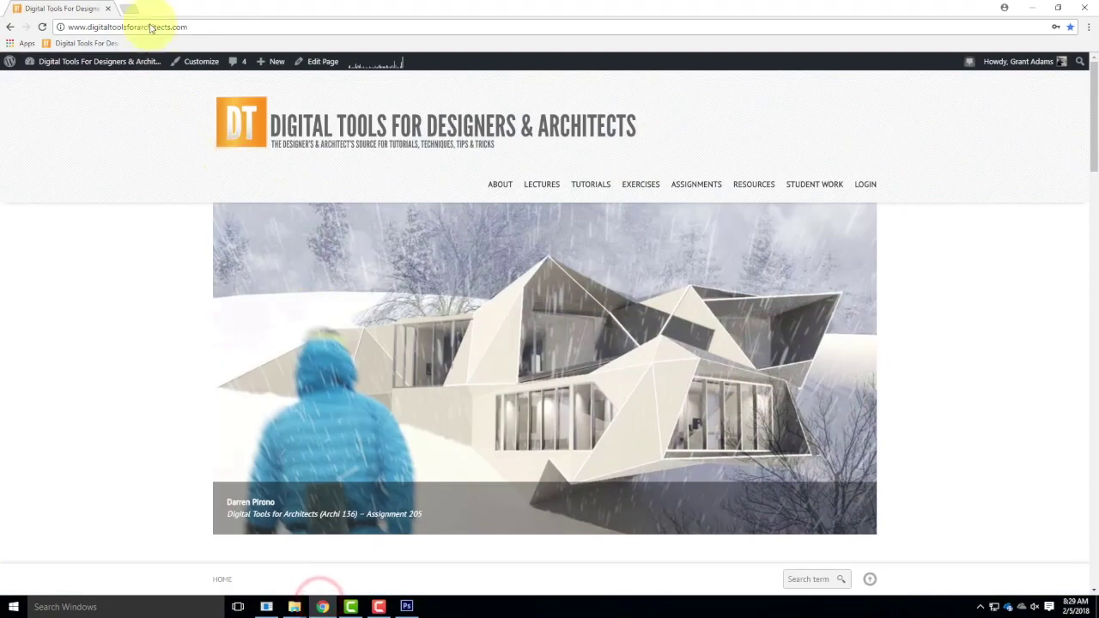
Step: Open search.creativecommons.org in a new browser tab and dismiss the newsletter pop-up
left_click(129, 8)
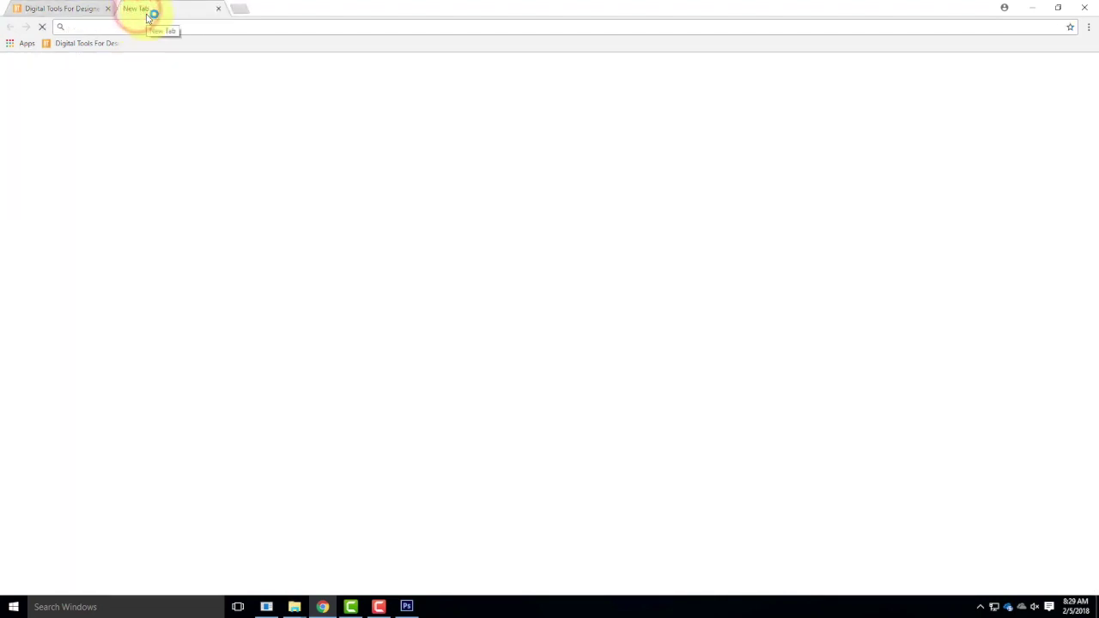
type("search.creativecommons.org")
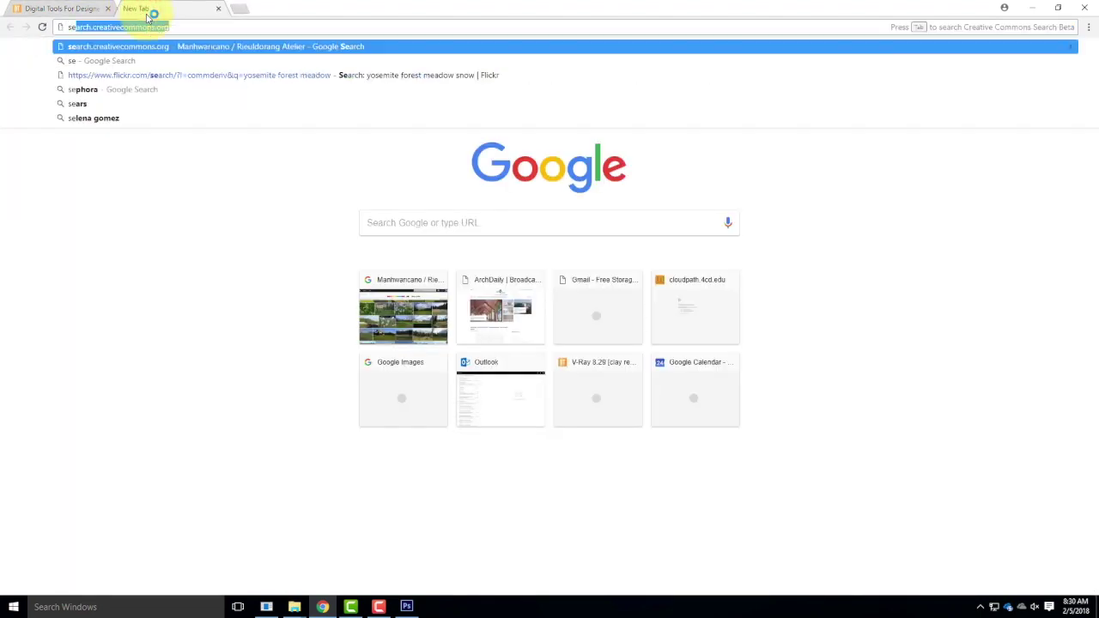
key("Return")
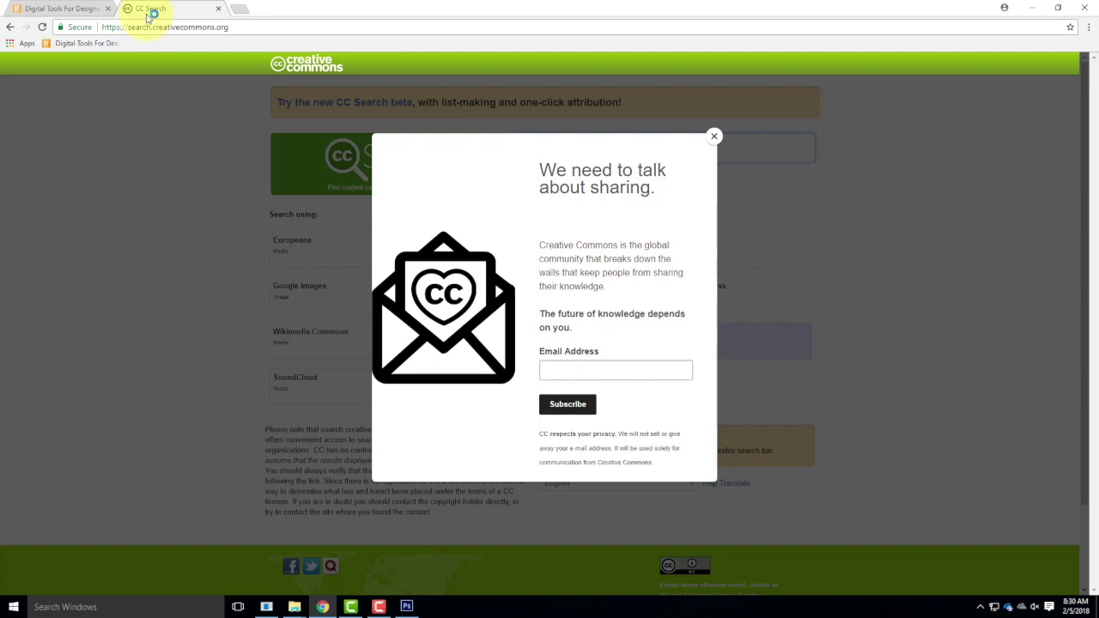
left_click(715, 138)
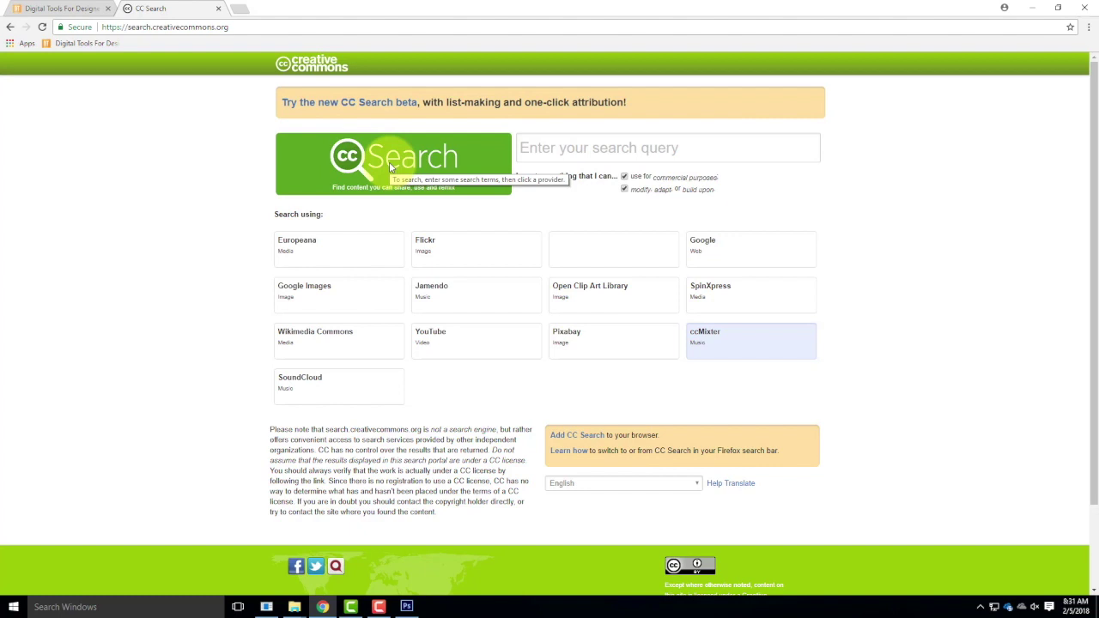
Step: Search Flickr for "black and white photo" through CC Search and browse the results
left_click(550, 148)
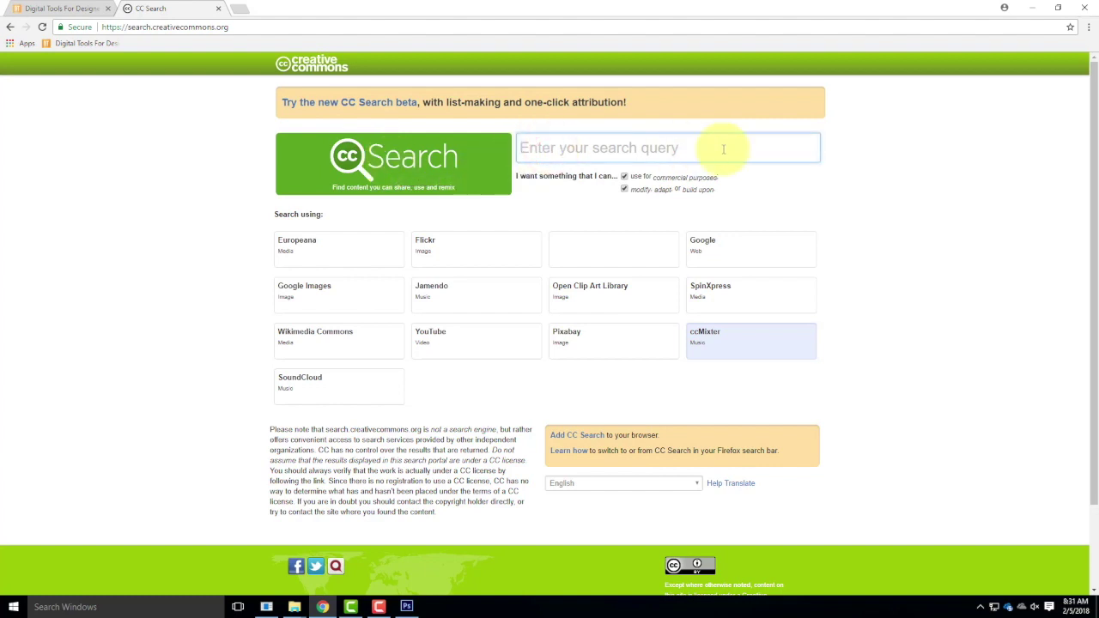
type("b")
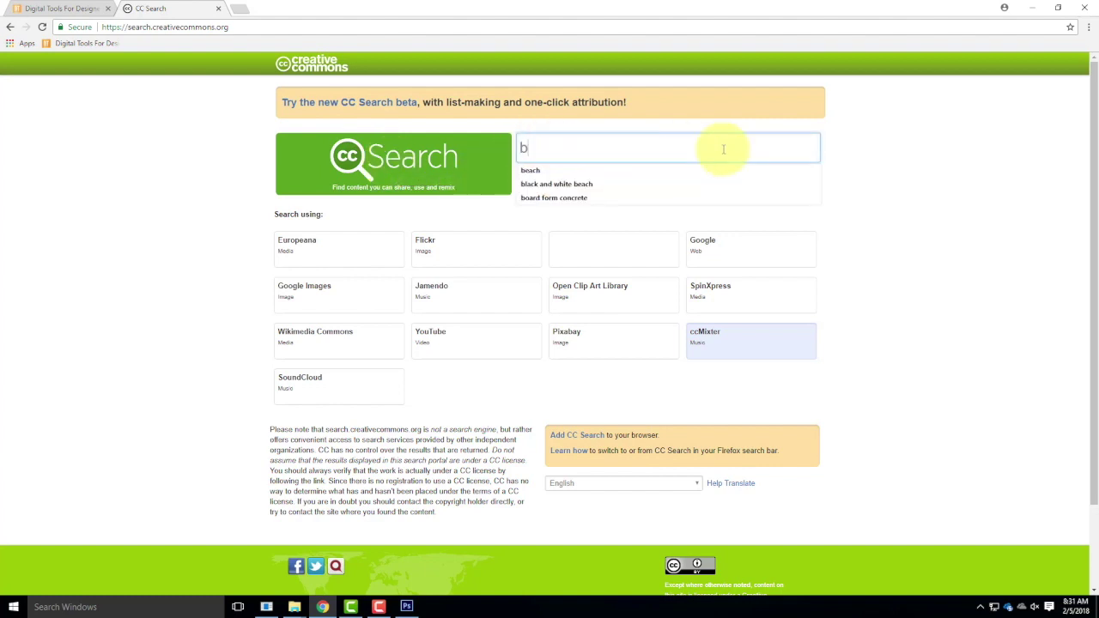
type("lack and white phoo")
key("BackSpace")
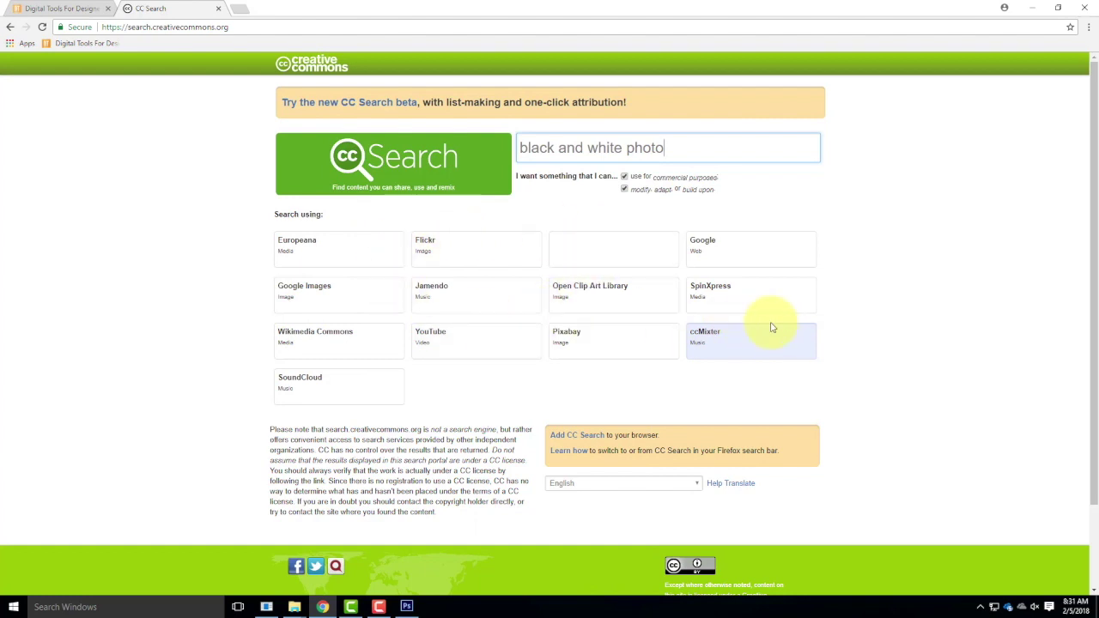
left_click(489, 256)
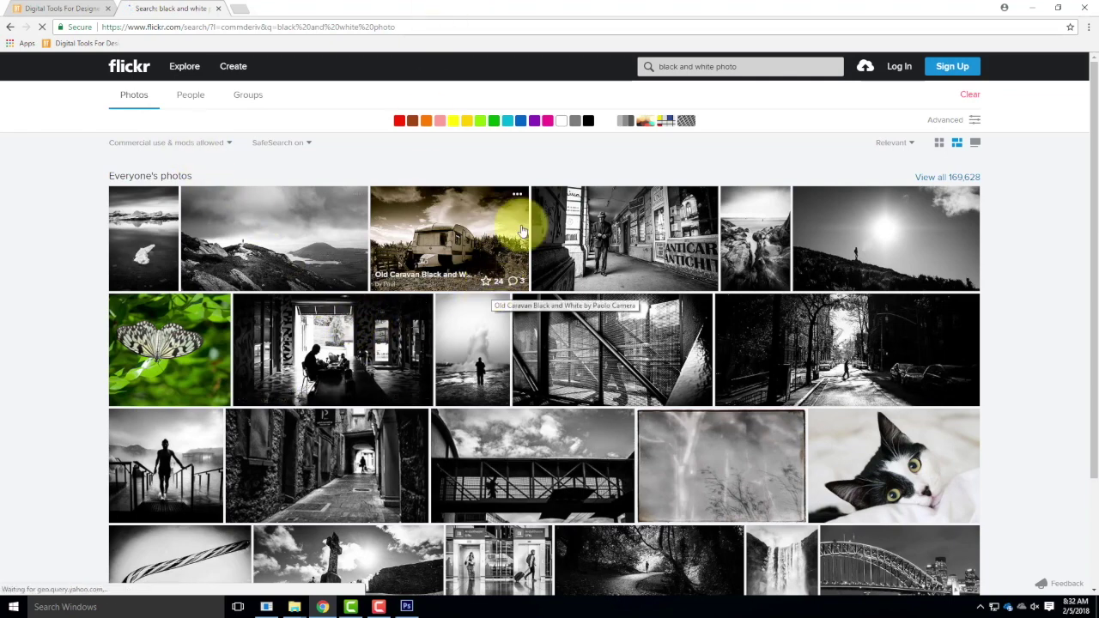
scroll(621, 282, "down", 2)
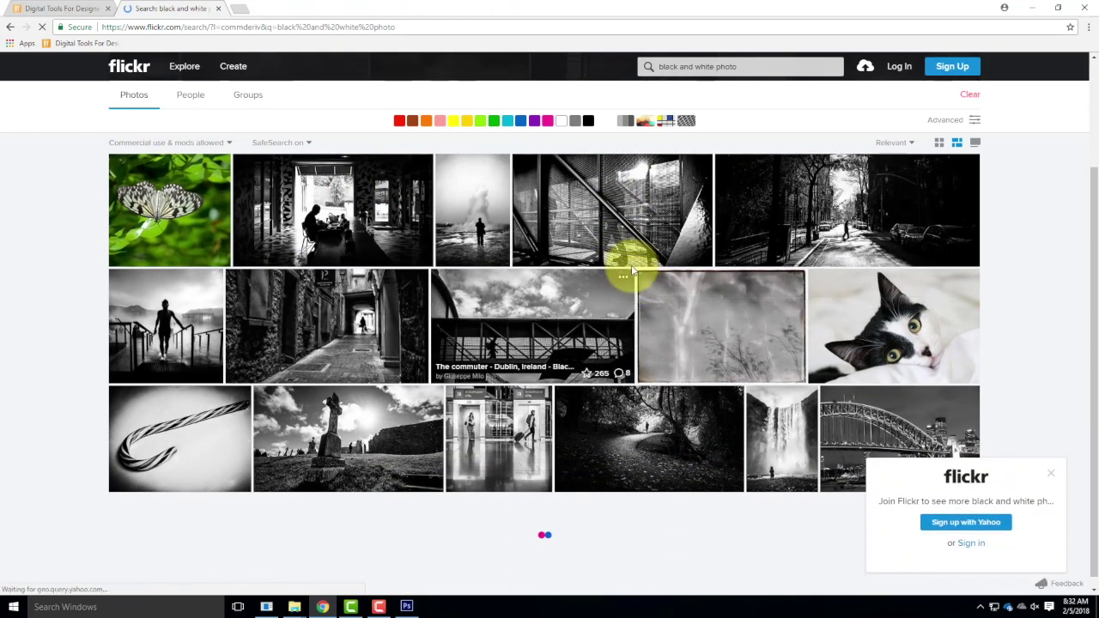
Step: Go back to CC Search and search Flickr for "black and white photo old"
scroll(608, 367, "up", 2)
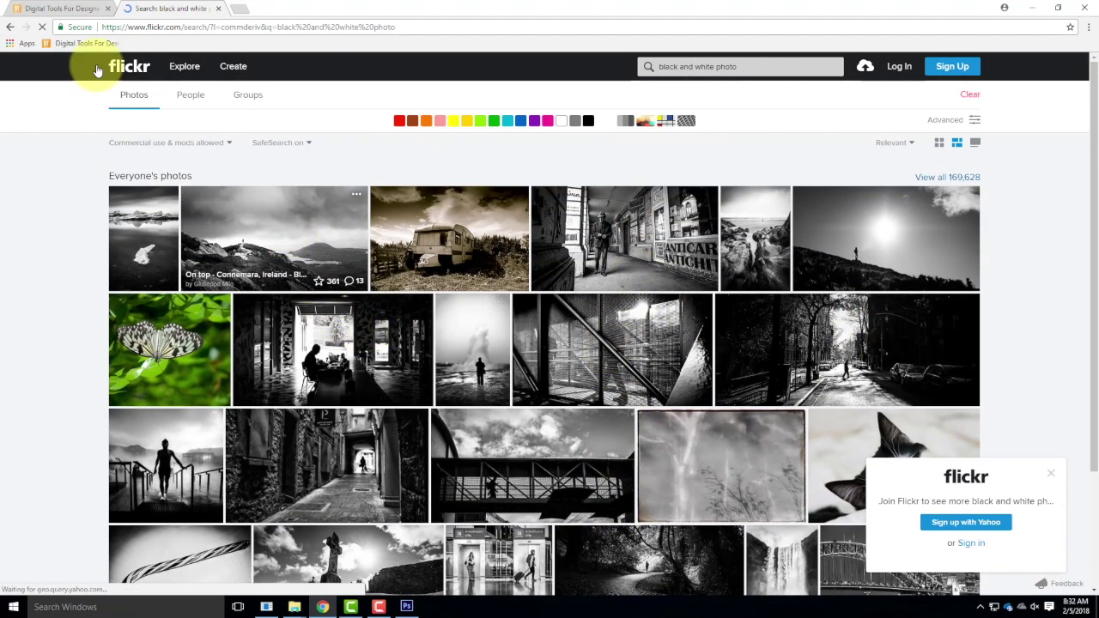
left_click(11, 27)
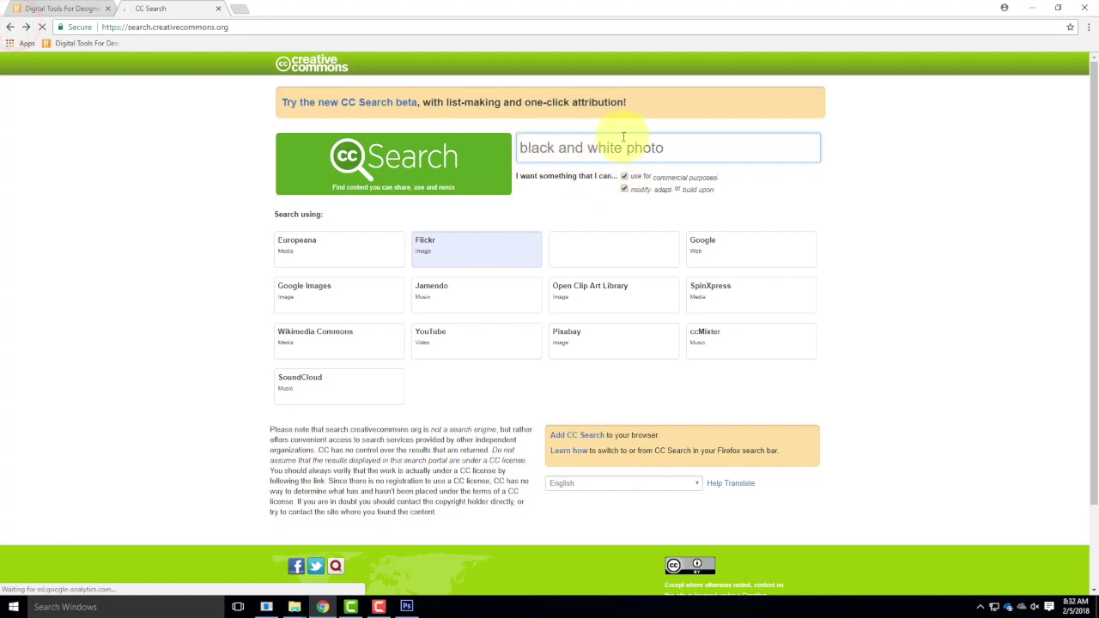
left_click(687, 147)
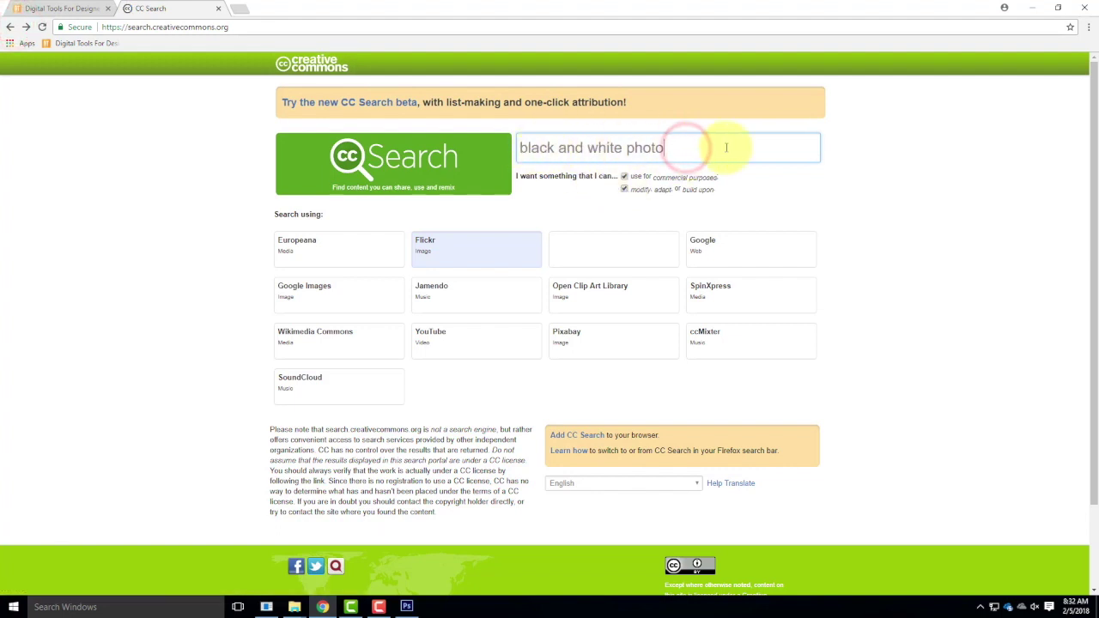
type("old")
key("Return")
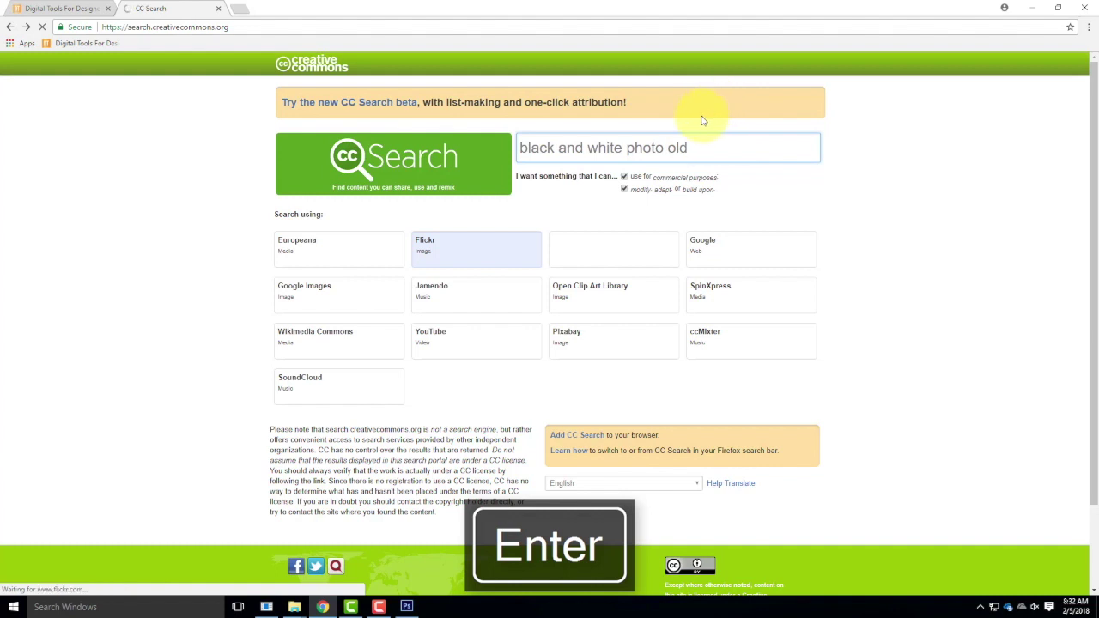
left_click(498, 251)
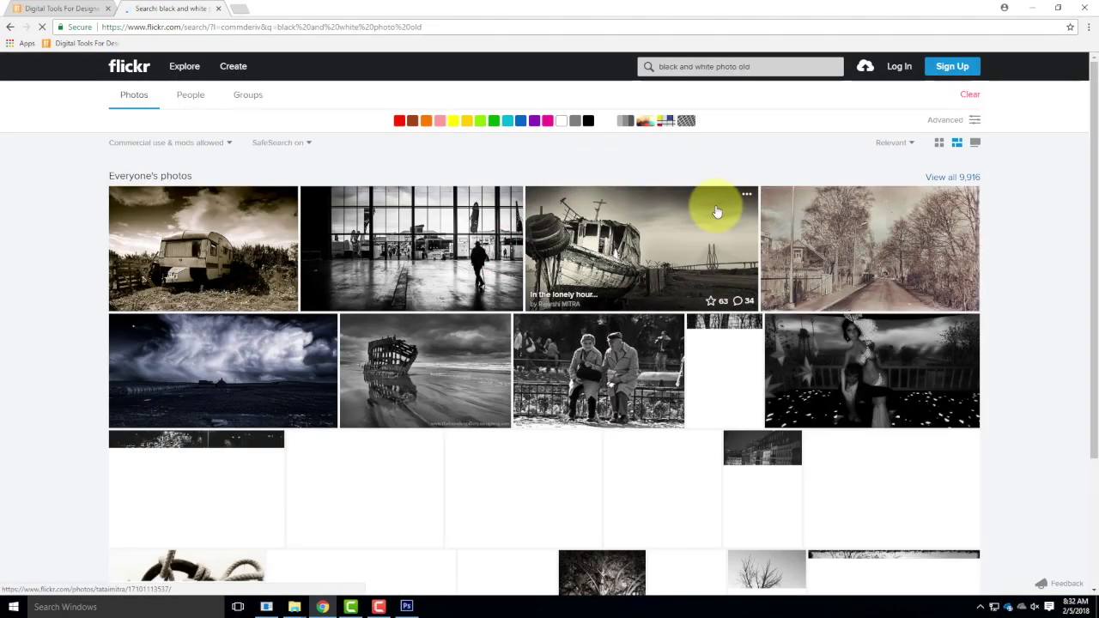
Step: Try to open the "Abandoned" tree-lined road photo and browse the other old black and white results
left_click(899, 237)
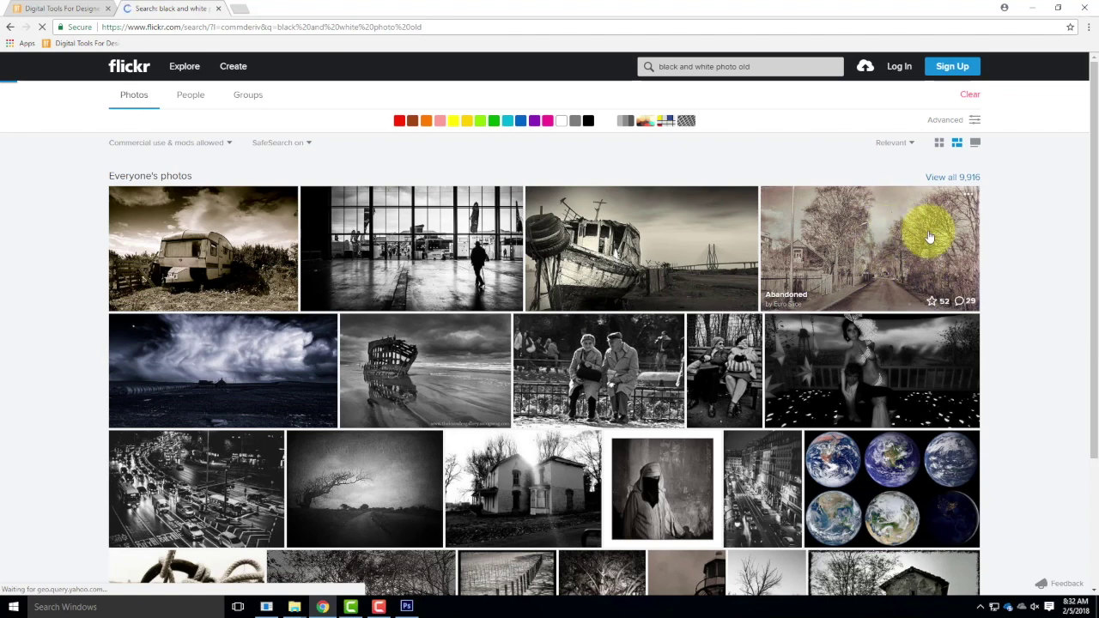
scroll(927, 238, "down", 2)
scroll(939, 207, "up", 2)
left_click(882, 233)
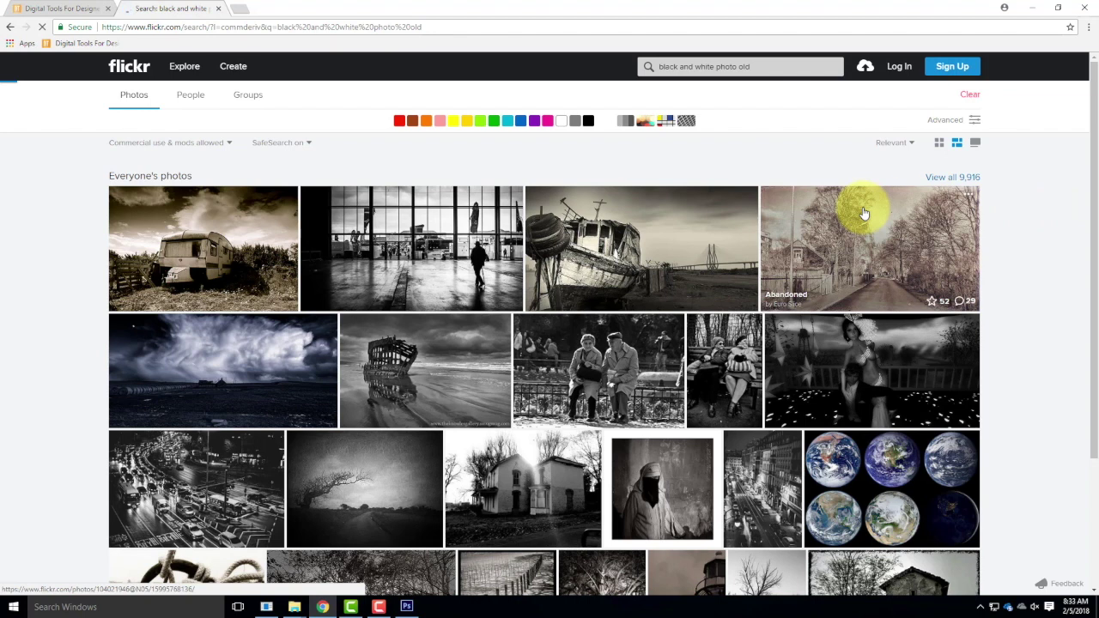
left_click(1026, 217)
left_click(895, 219)
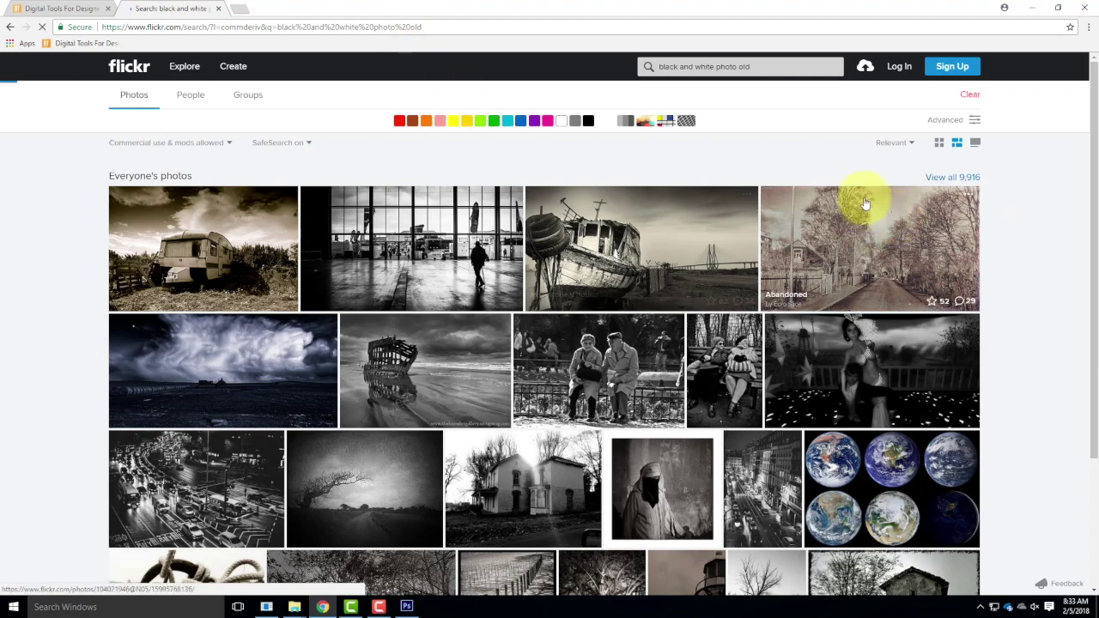
scroll(1029, 277, "down", 1)
scroll(1027, 275, "down", 1)
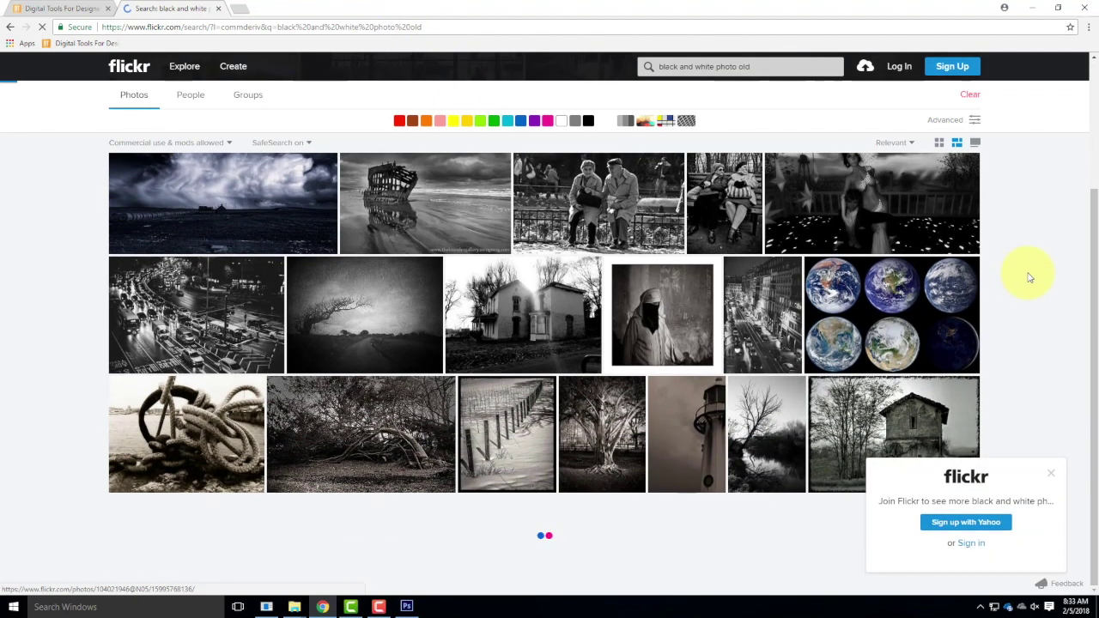
scroll(1025, 275, "up", 2)
Step: Minimize the Chrome window and switch back to Photoshop
left_click(1032, 8)
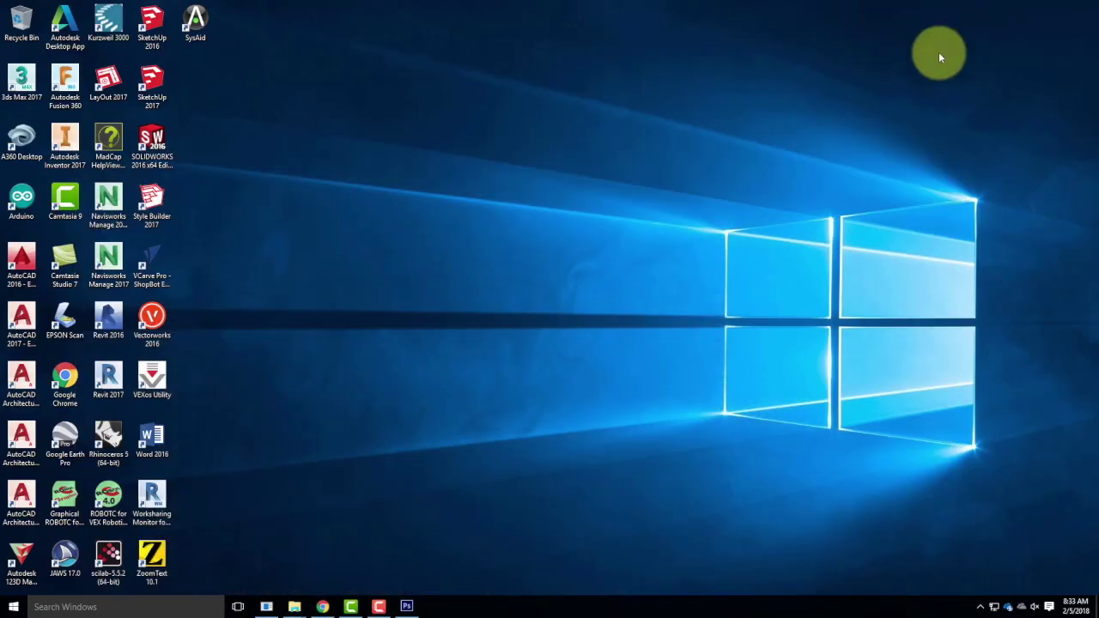
left_click(322, 607)
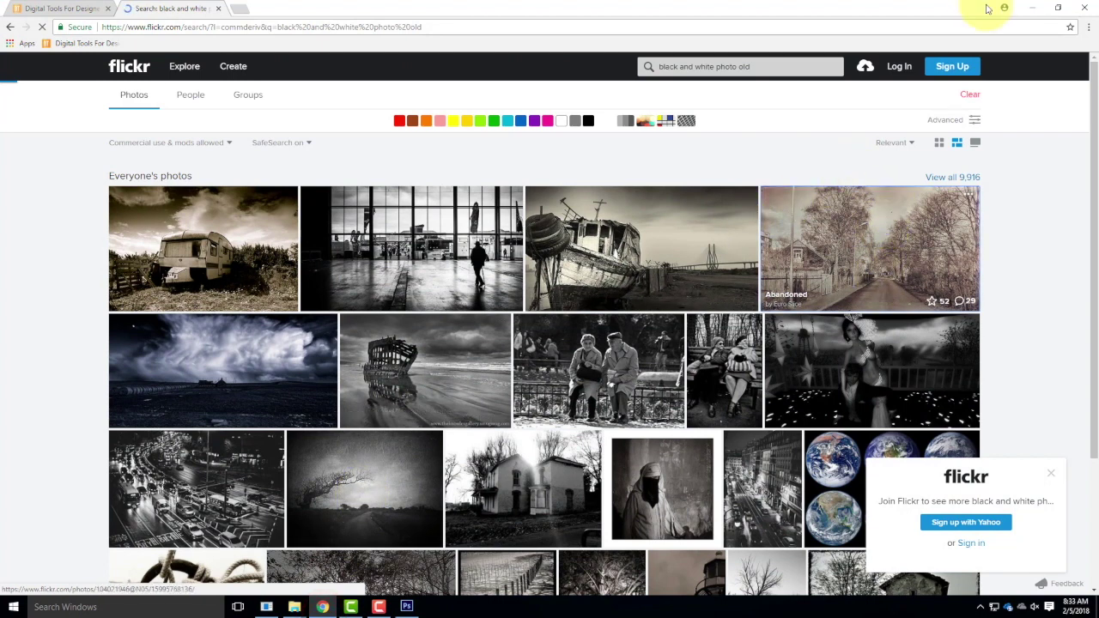
left_click(1034, 8)
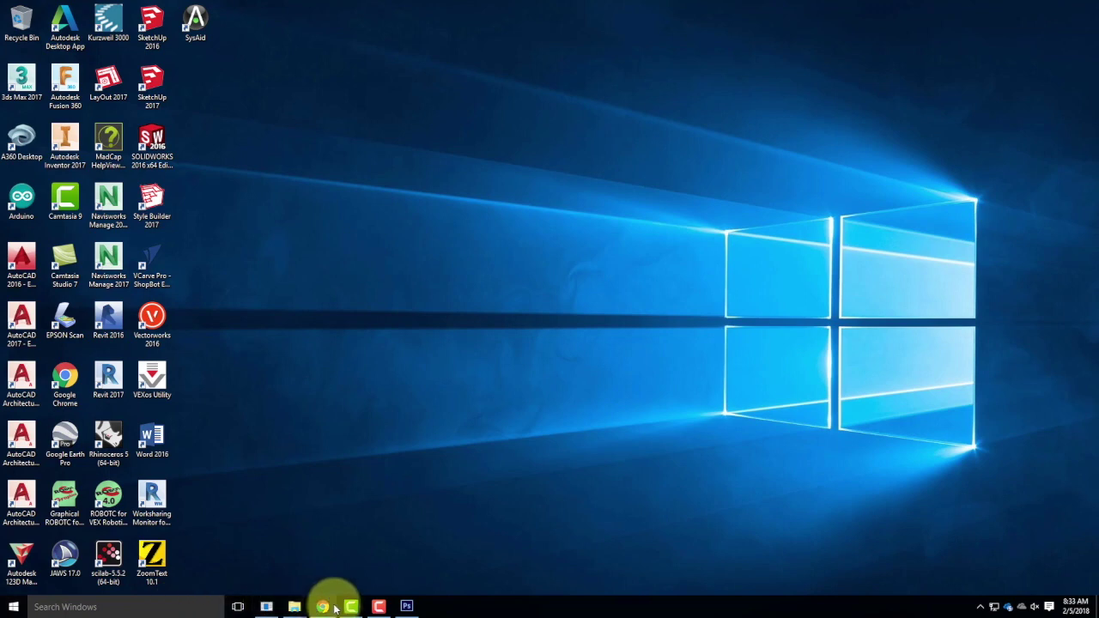
left_click(409, 607)
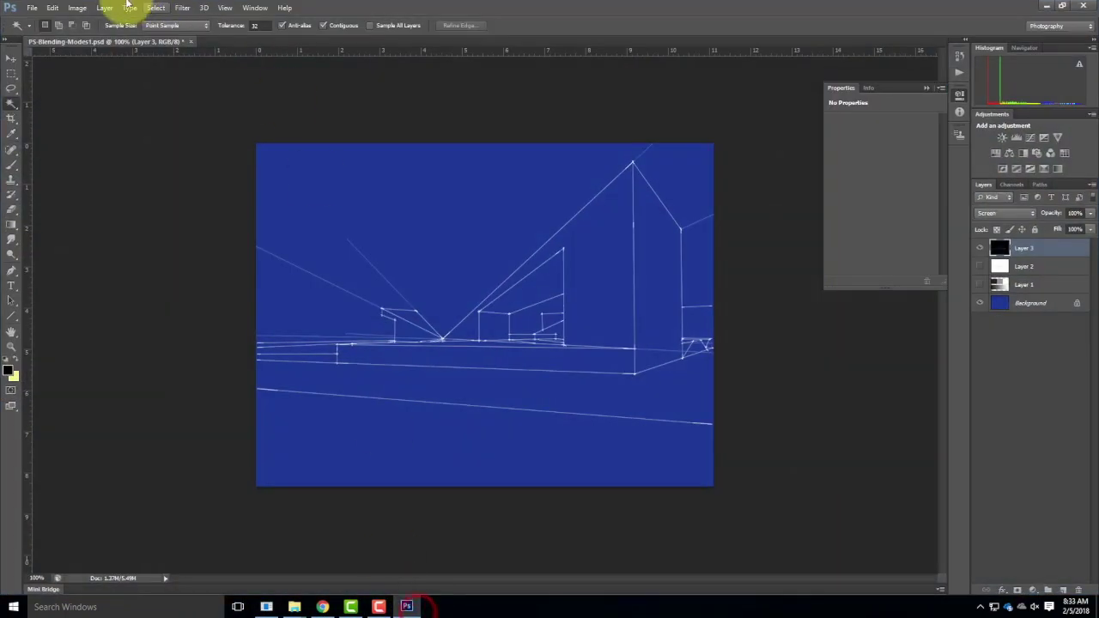
Step: Start opening a file and browse the college OneDrive to Live Demonstrations, Live - A135 Exercises, Ex105
left_click(30, 7)
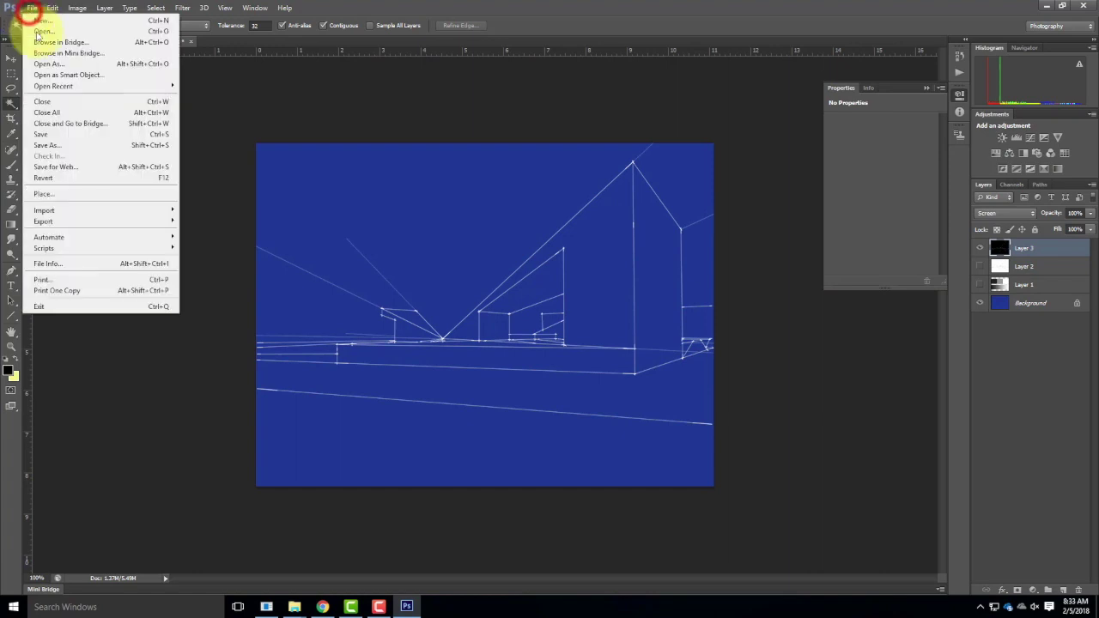
left_click(38, 31)
left_click(478, 136)
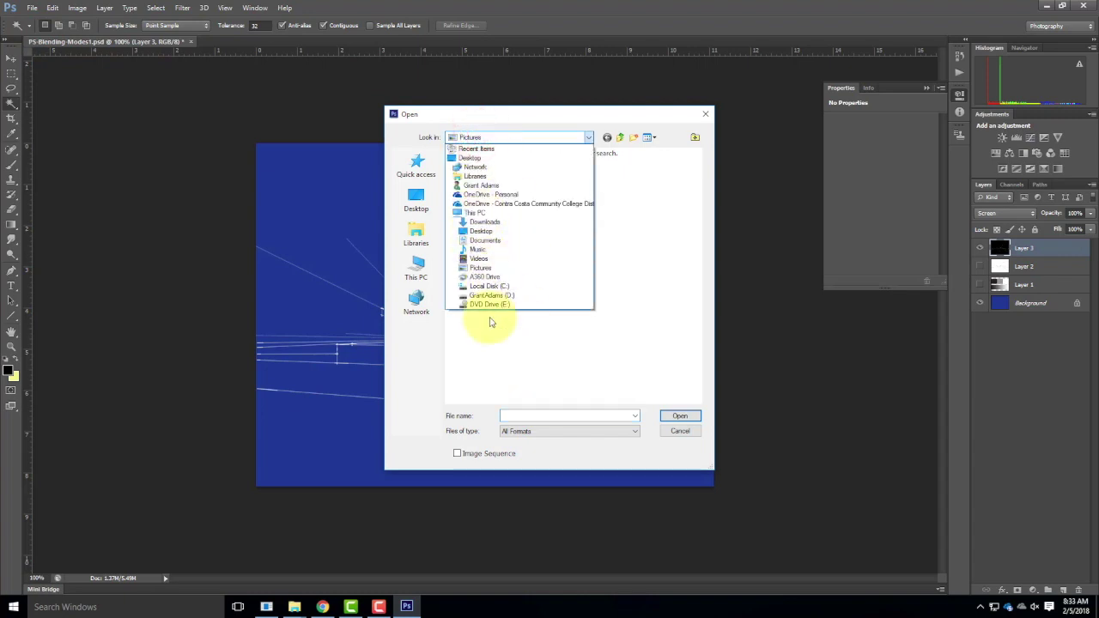
left_click(494, 204)
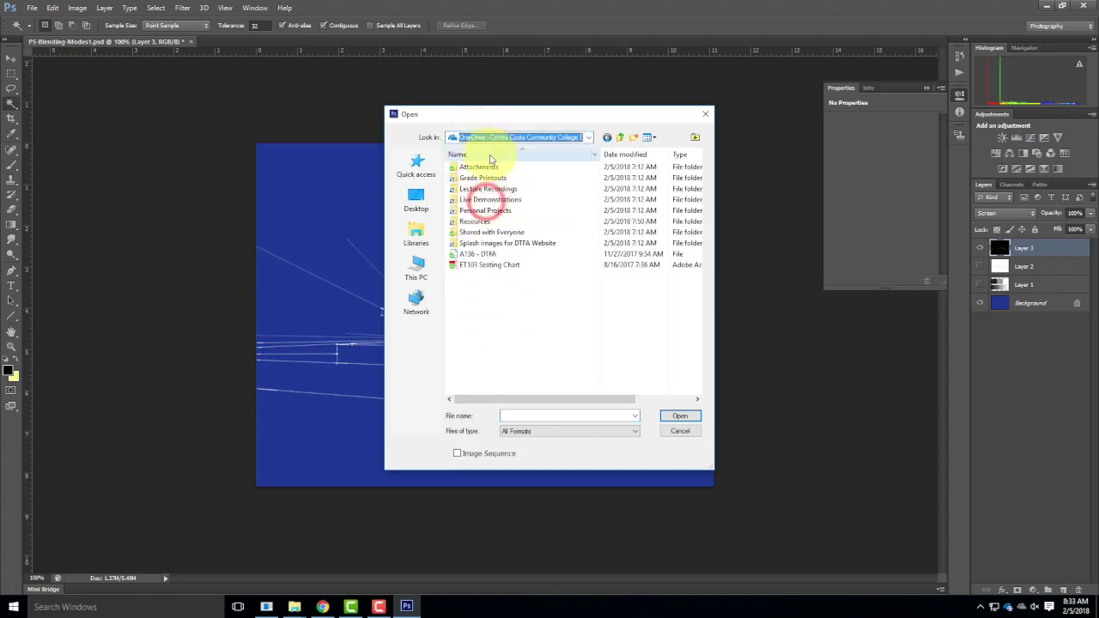
double_click(489, 200)
double_click(490, 167)
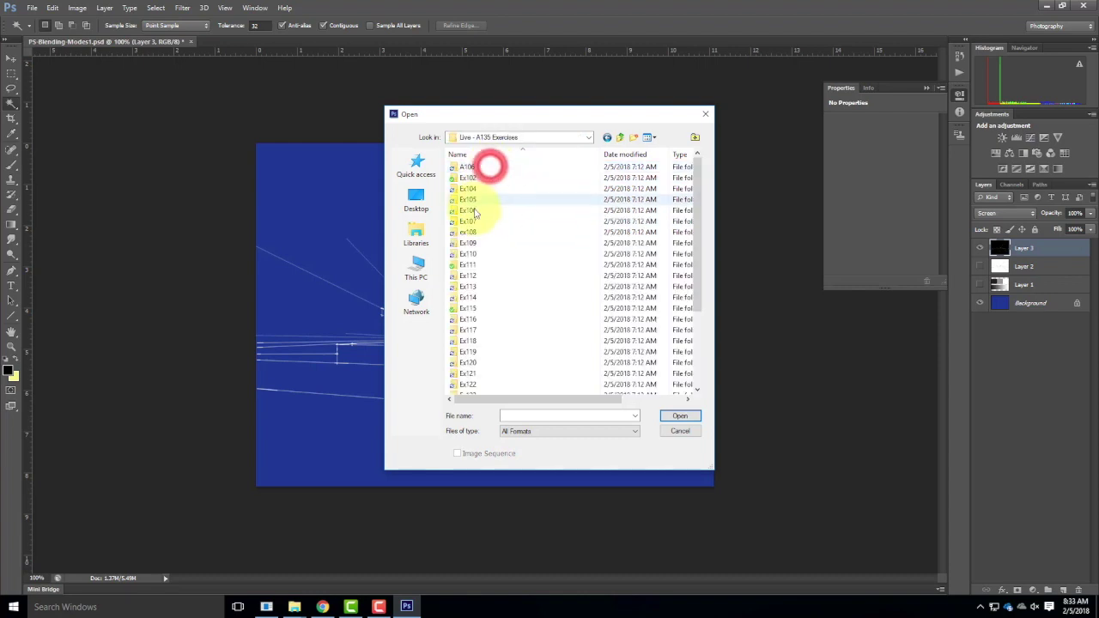
double_click(470, 200)
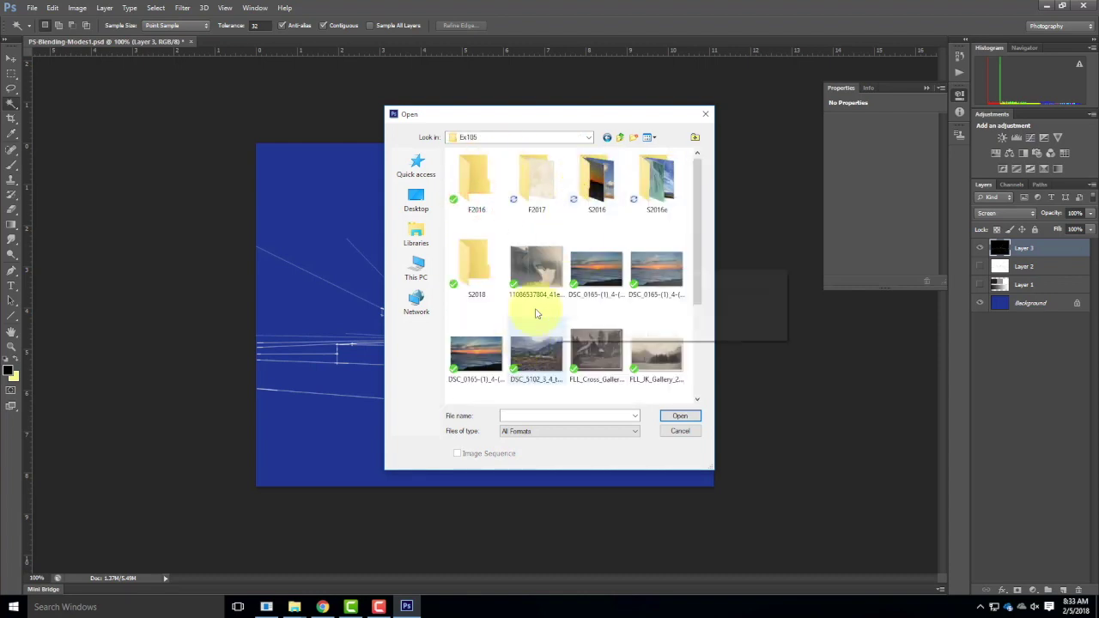
Step: Look through the Ex105 images and open the lake photo FLL_JK_Gallery_201206_0011
scroll(651, 374, "down", 3)
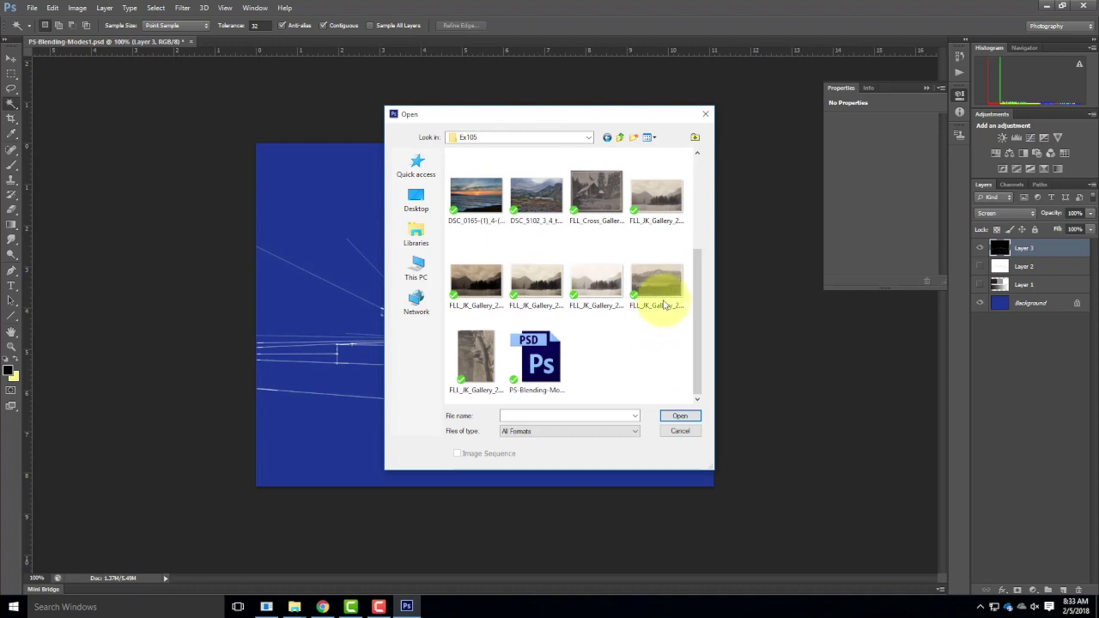
left_click(664, 195)
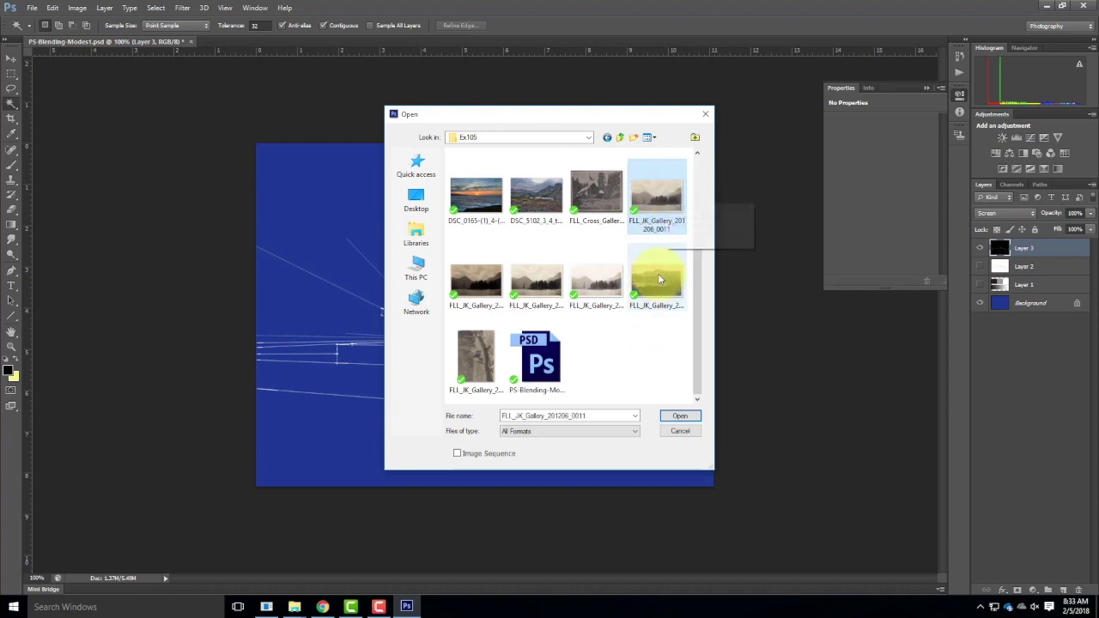
scroll(658, 273, "up", 3)
scroll(658, 273, "down", 2)
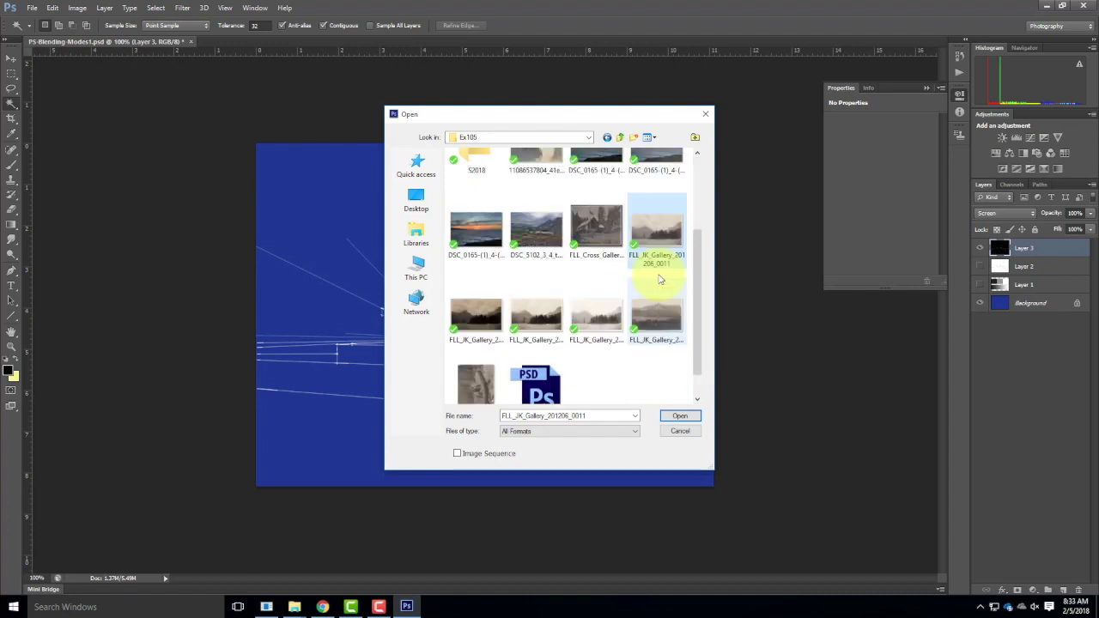
scroll(653, 279, "up", 3)
left_click(679, 418)
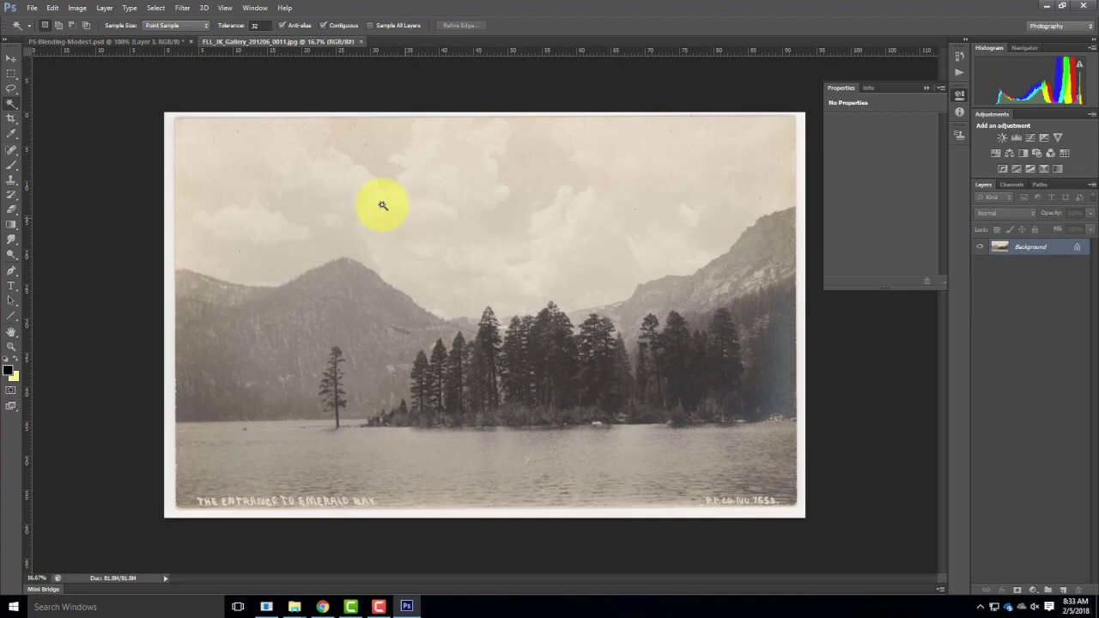
left_click(34, 8)
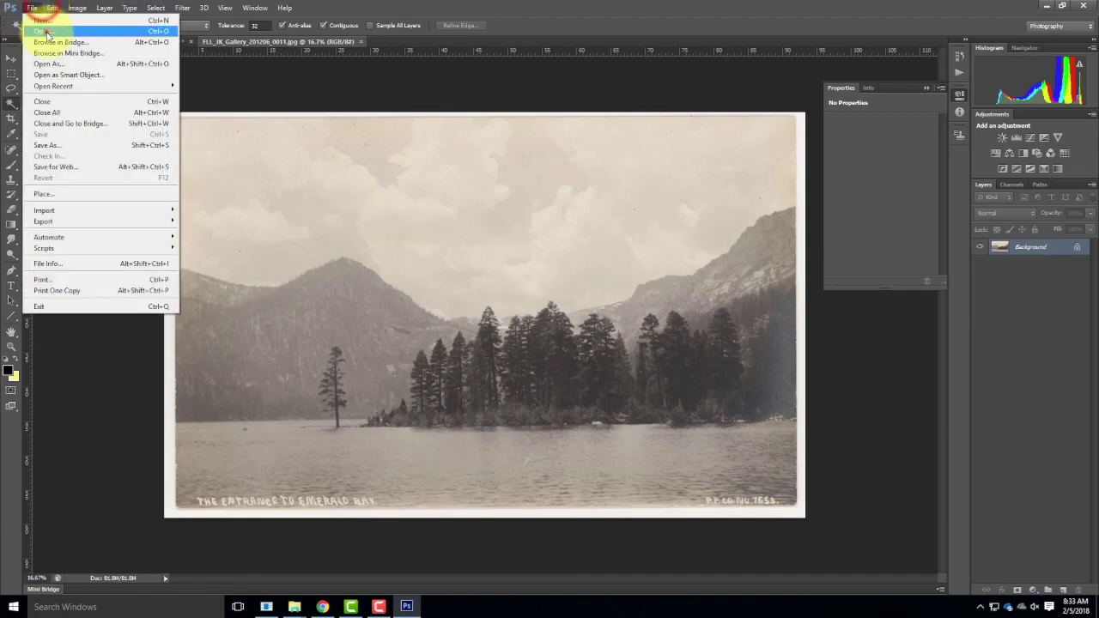
left_click(43, 31)
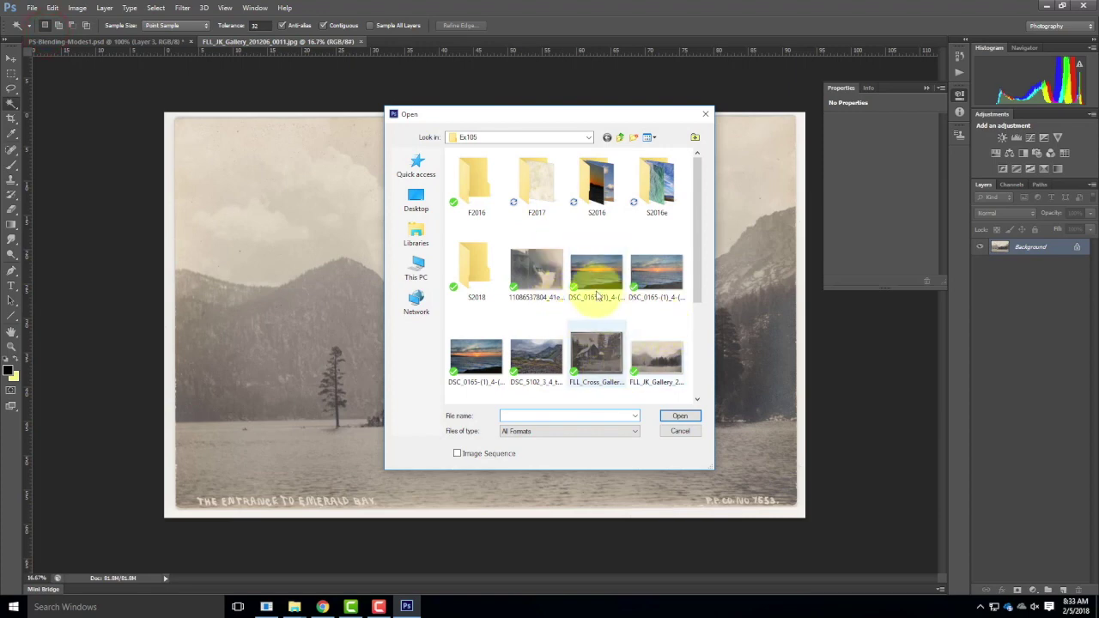
left_click(536, 269)
left_click(680, 415)
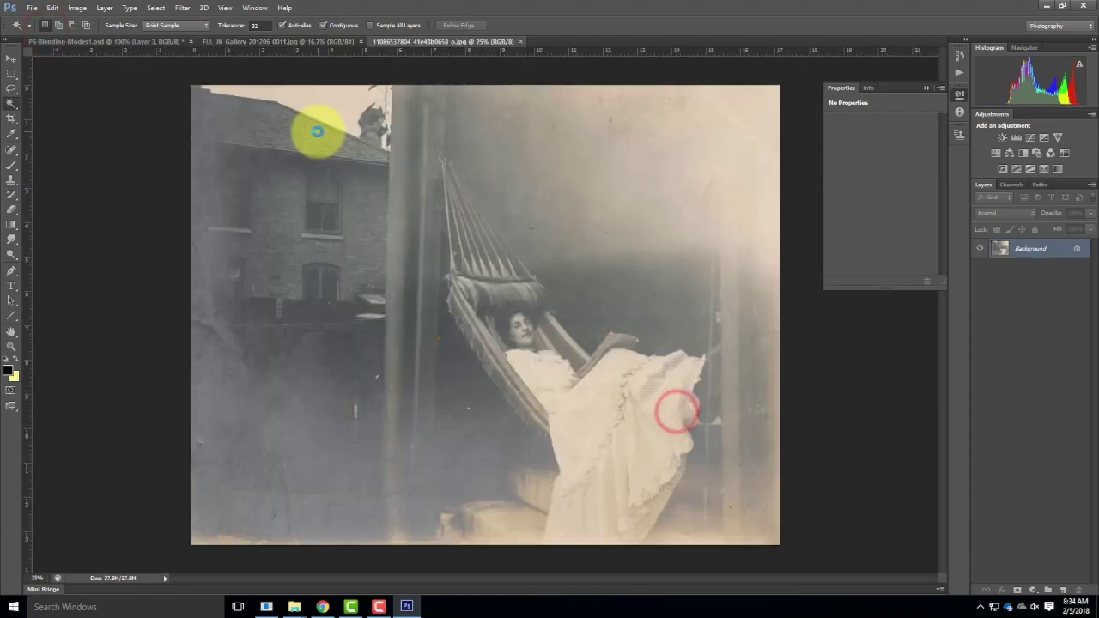
Step: Open the cabin photo FLL_Cross_Gallery_201208_ from the Ex105 folder
left_click(32, 8)
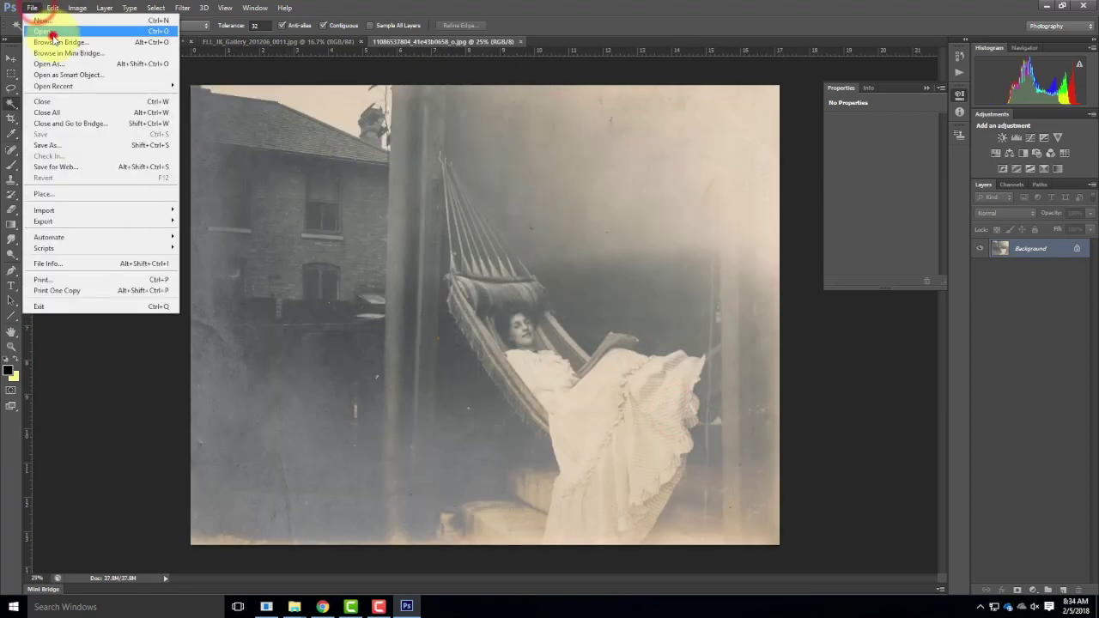
left_click(53, 34)
scroll(635, 300, "down", 5)
left_click(598, 203)
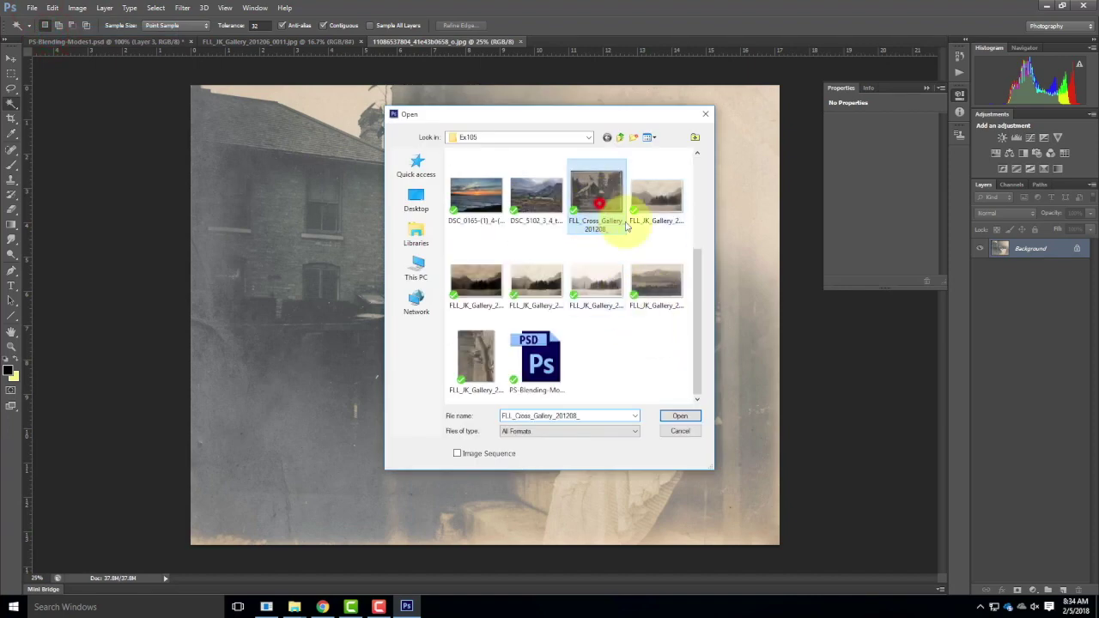
left_click(680, 416)
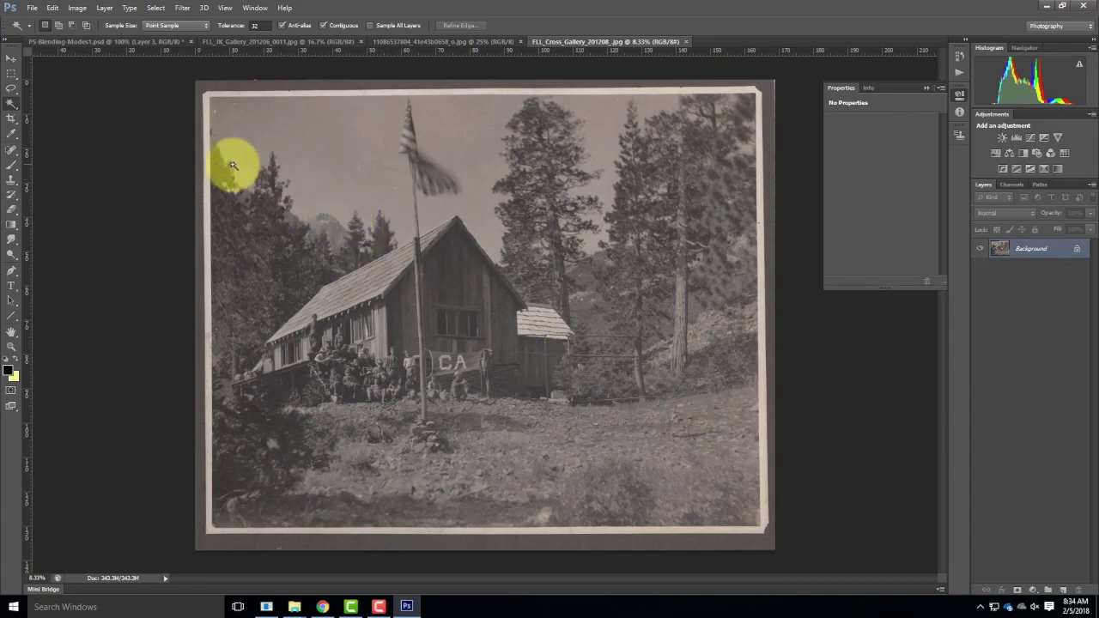
Step: Return to the Emerald Bay photo and add a Levels adjustment layer with the default settings
left_click(261, 42)
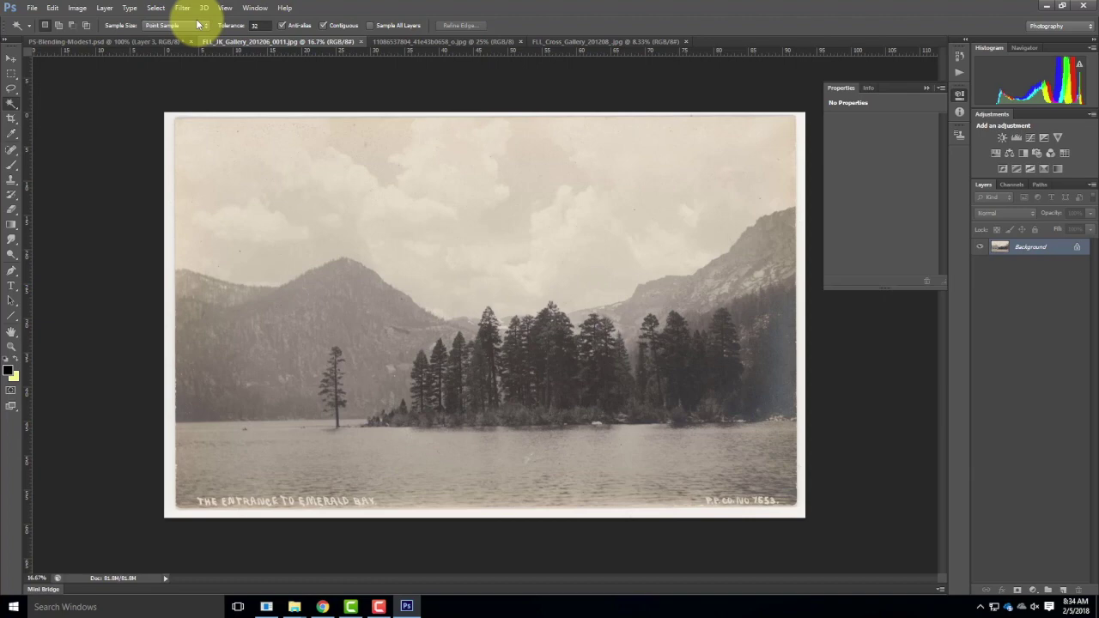
left_click(105, 8)
mouse_move(105, 9)
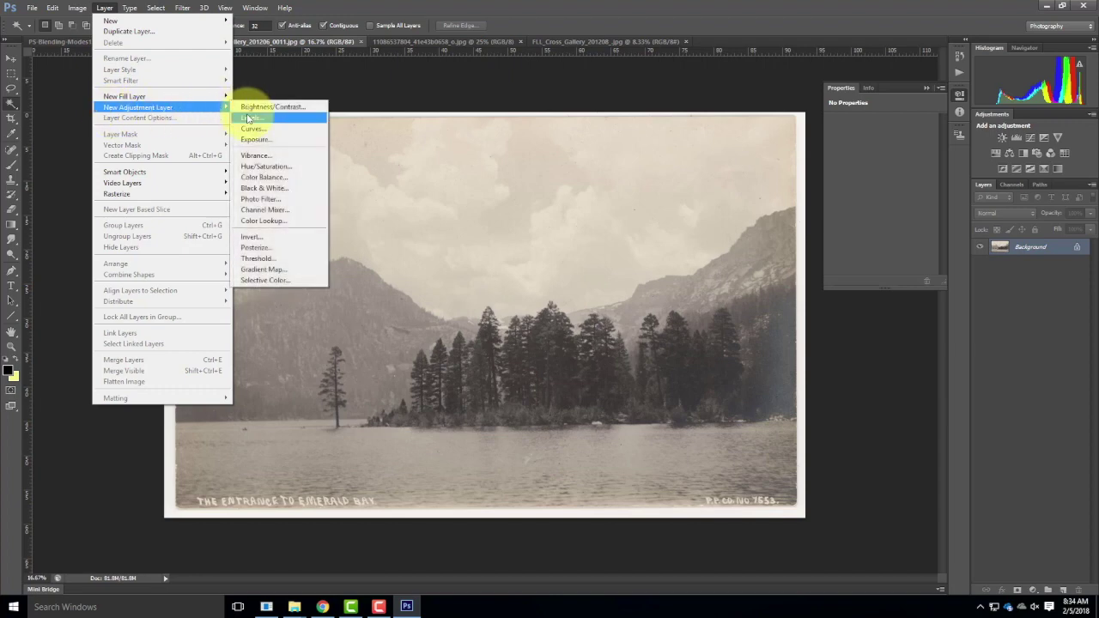
left_click(247, 116)
left_click(618, 204)
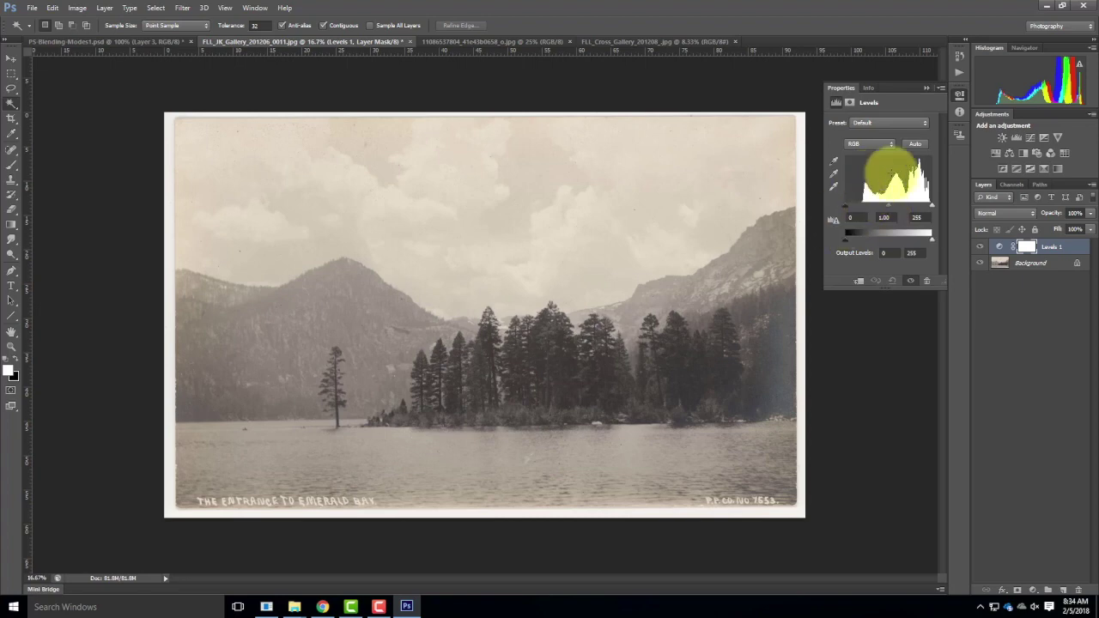
Step: Try different shadow input levels on the Levels layer, settle on 40, and collapse its properties
left_click_drag(846, 208, 864, 211)
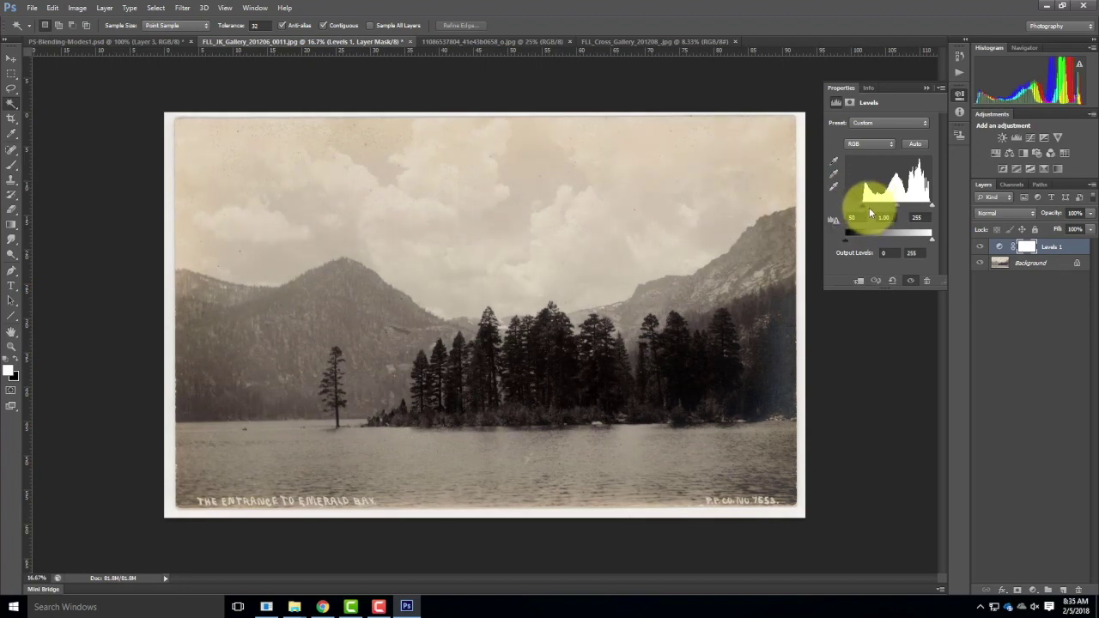
left_click_drag(864, 205, 841, 211)
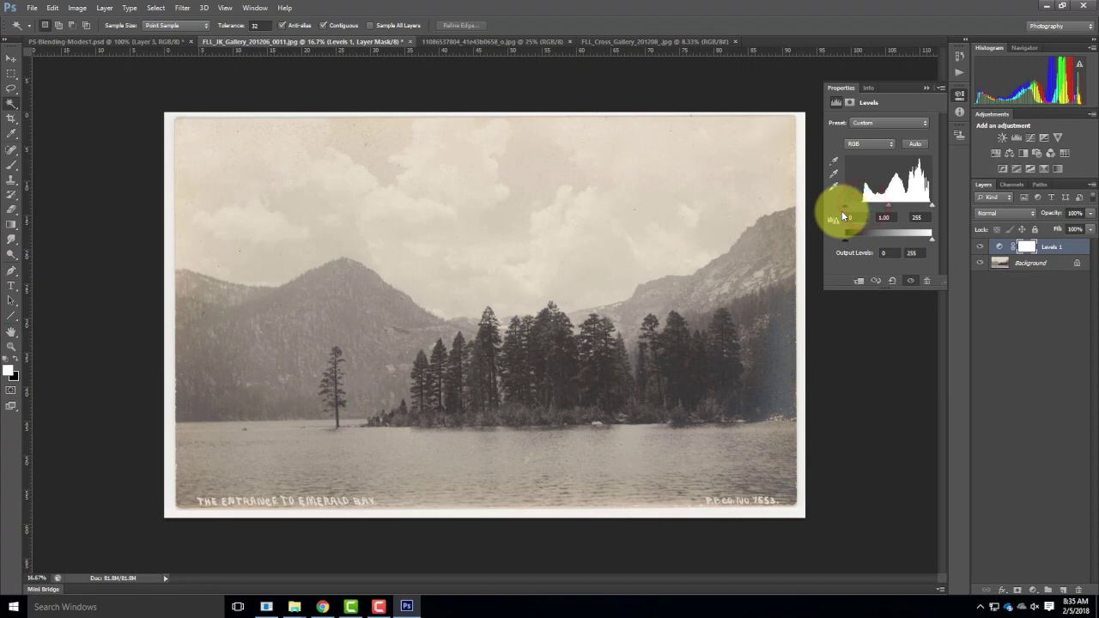
left_click_drag(843, 215, 858, 217)
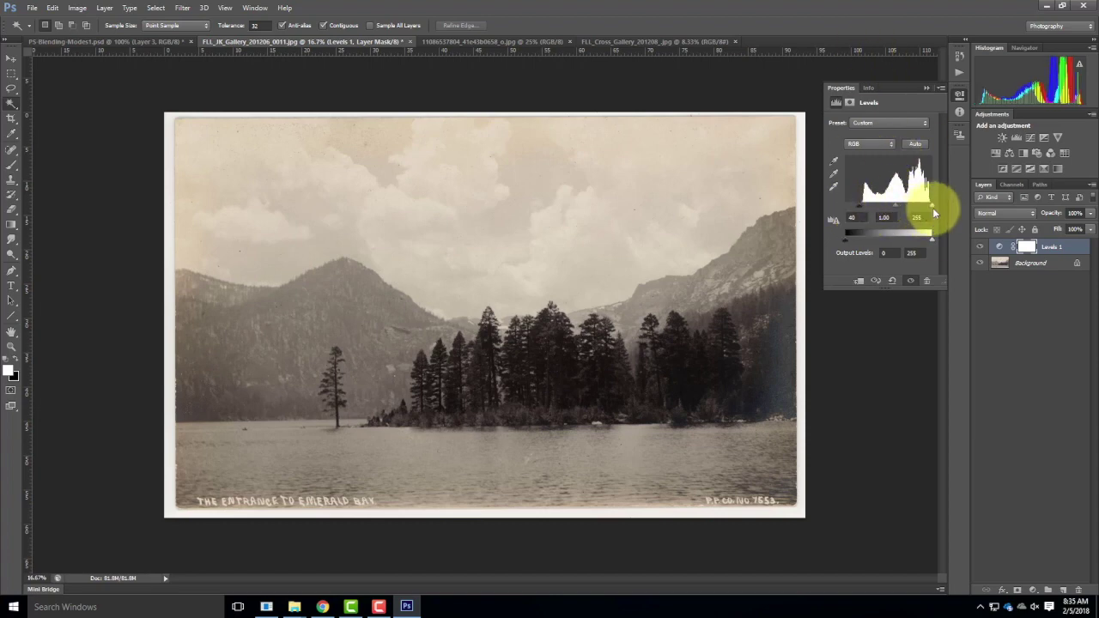
left_click(925, 89)
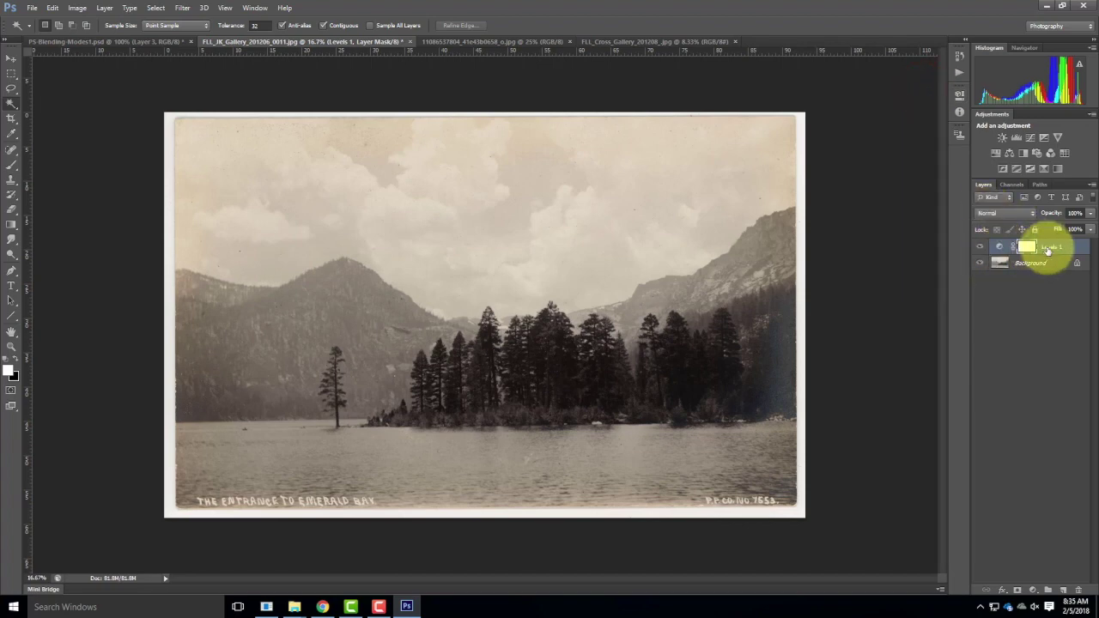
Step: Set the Levels layer's blending mode to Multiply and toggle its visibility to compare before and after
left_click(1015, 214)
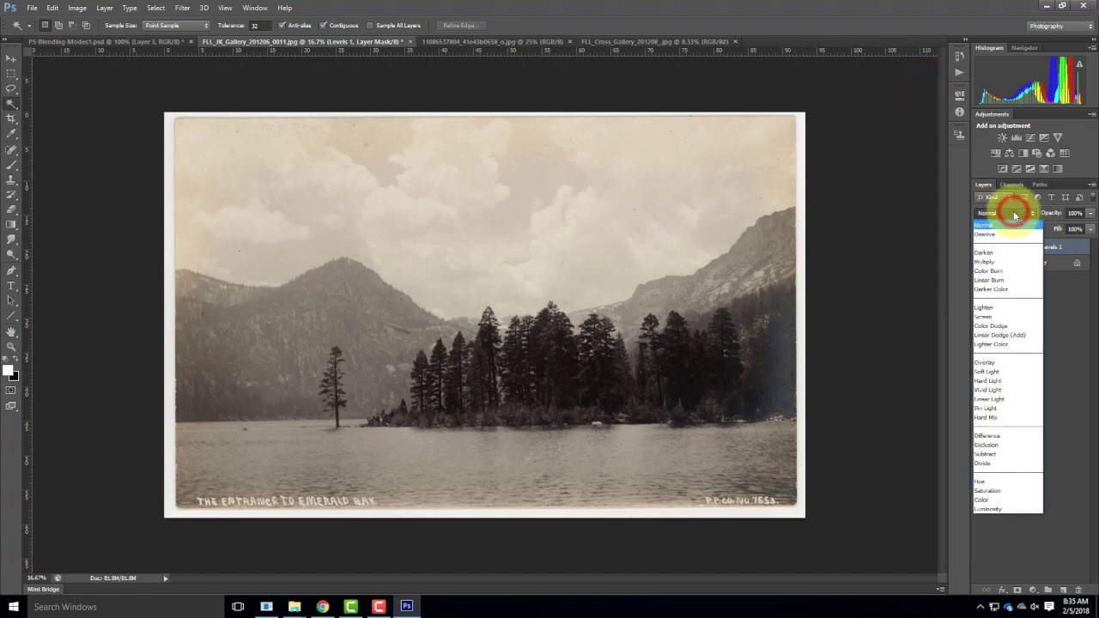
left_click(1009, 262)
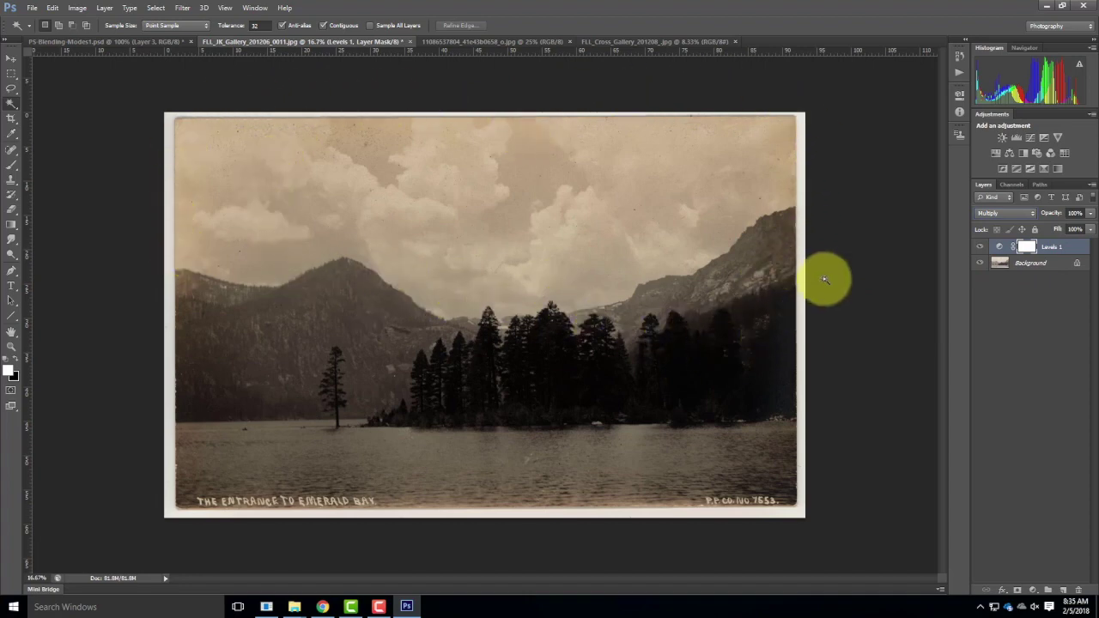
left_click(980, 247)
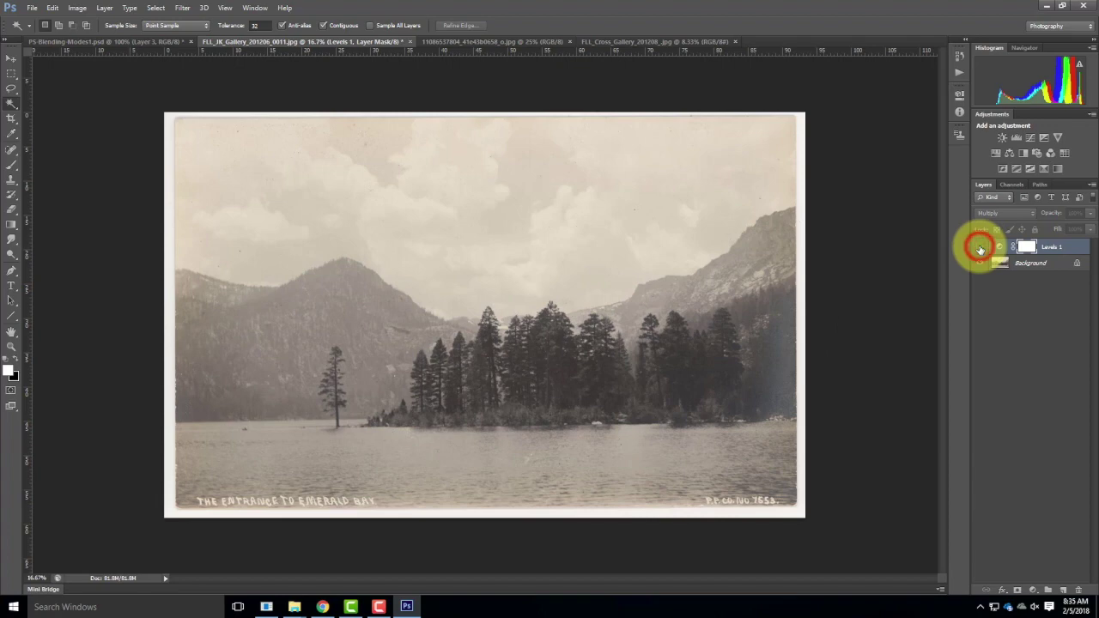
left_click(980, 247)
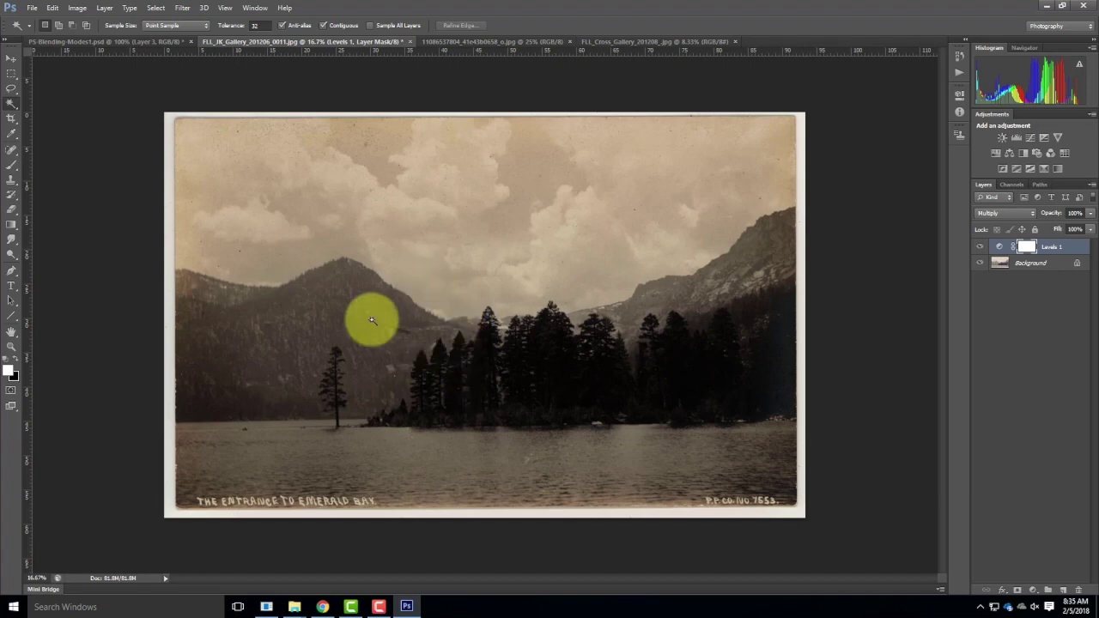
Step: Rename the Levels adjustment layer as Multiply
double_click(1052, 248)
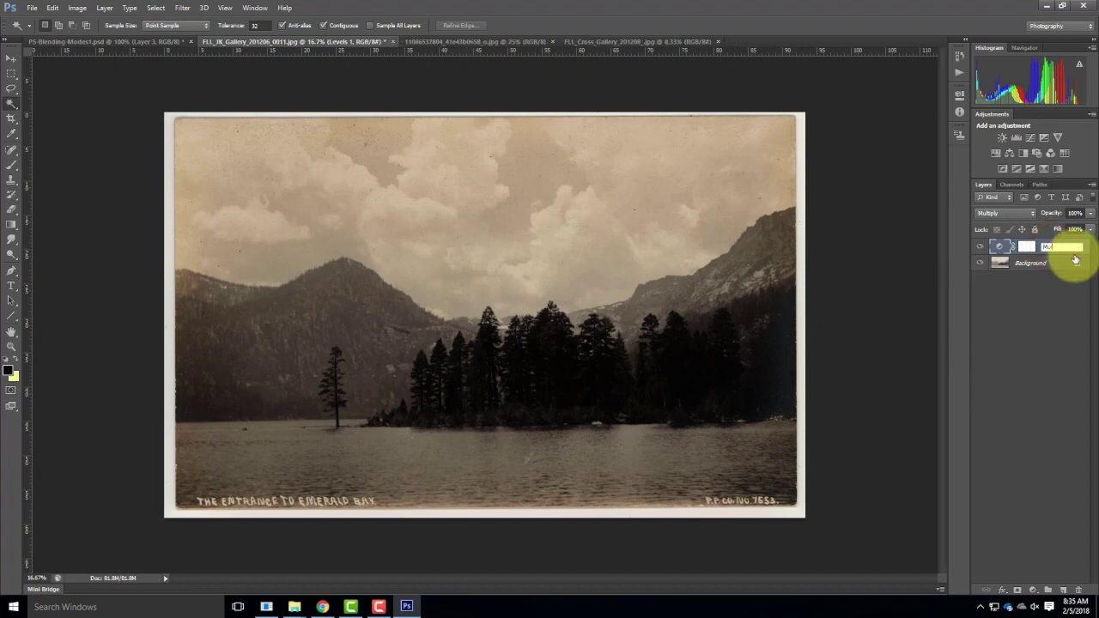
key("BackSpace")
key("Return")
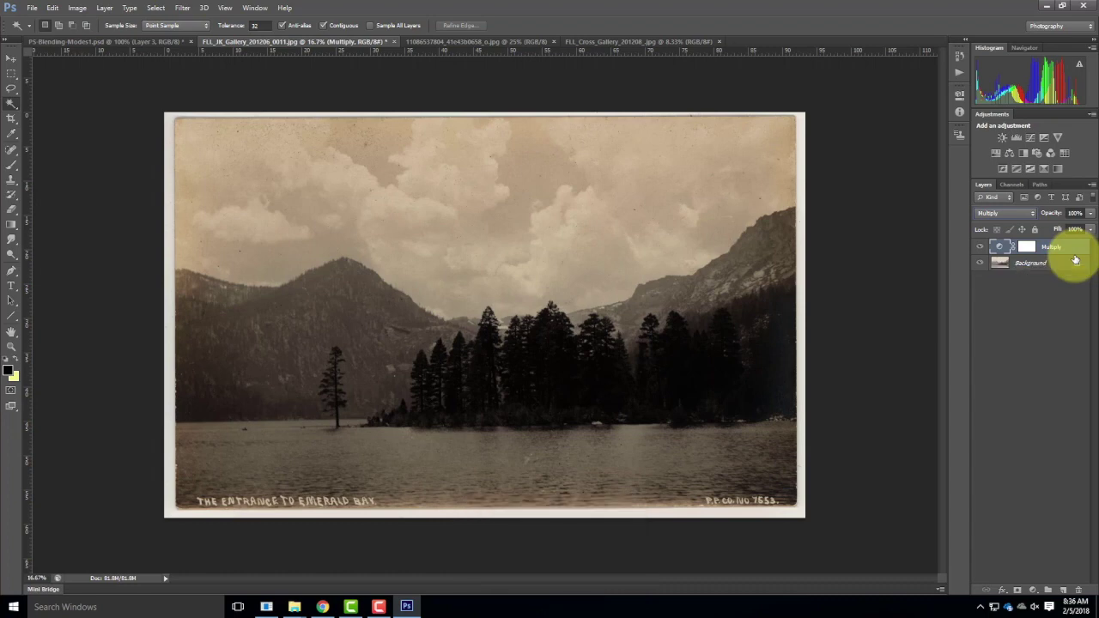
Step: Hide the Multiply layer and add a new Levels adjustment layer with its shadow input raised to the start of the histogram
left_click(979, 247)
left_click(164, 9)
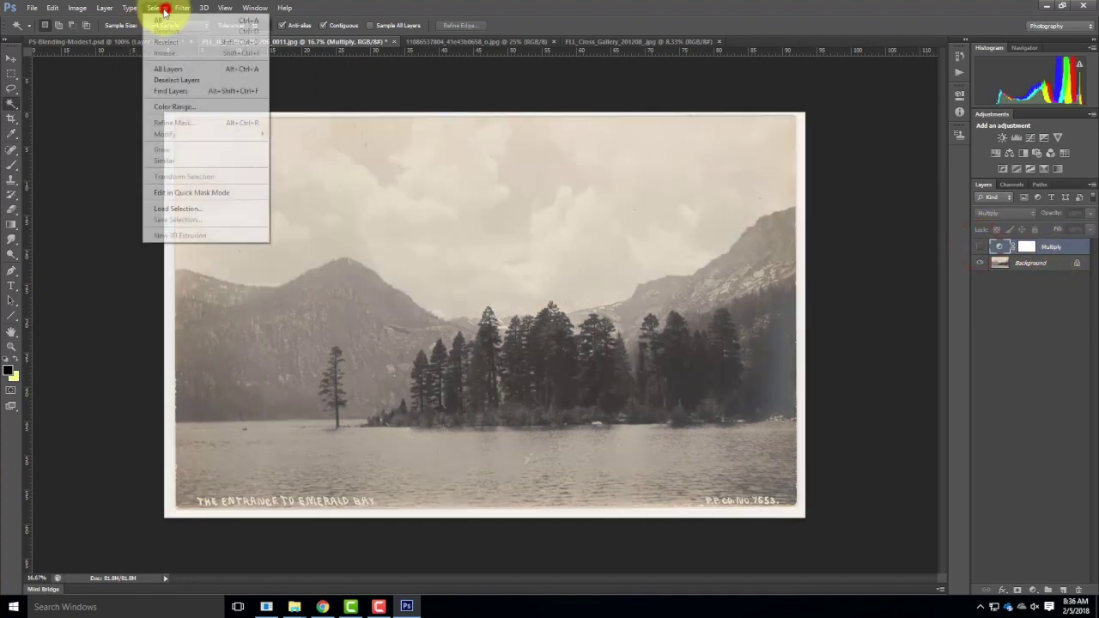
left_click(104, 8)
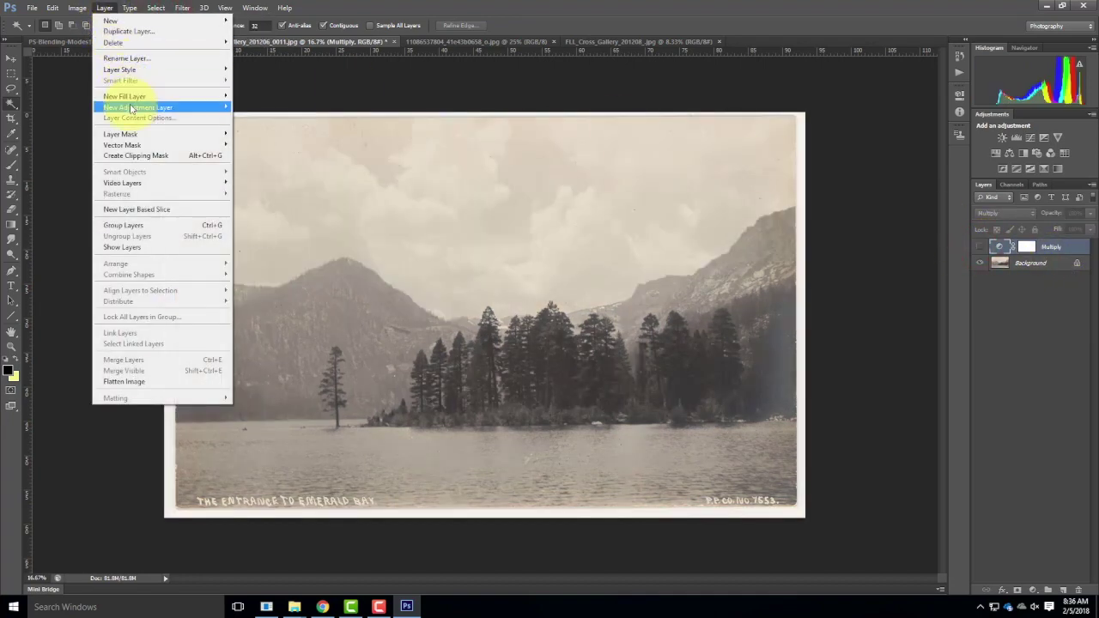
mouse_move(137, 108)
left_click(262, 118)
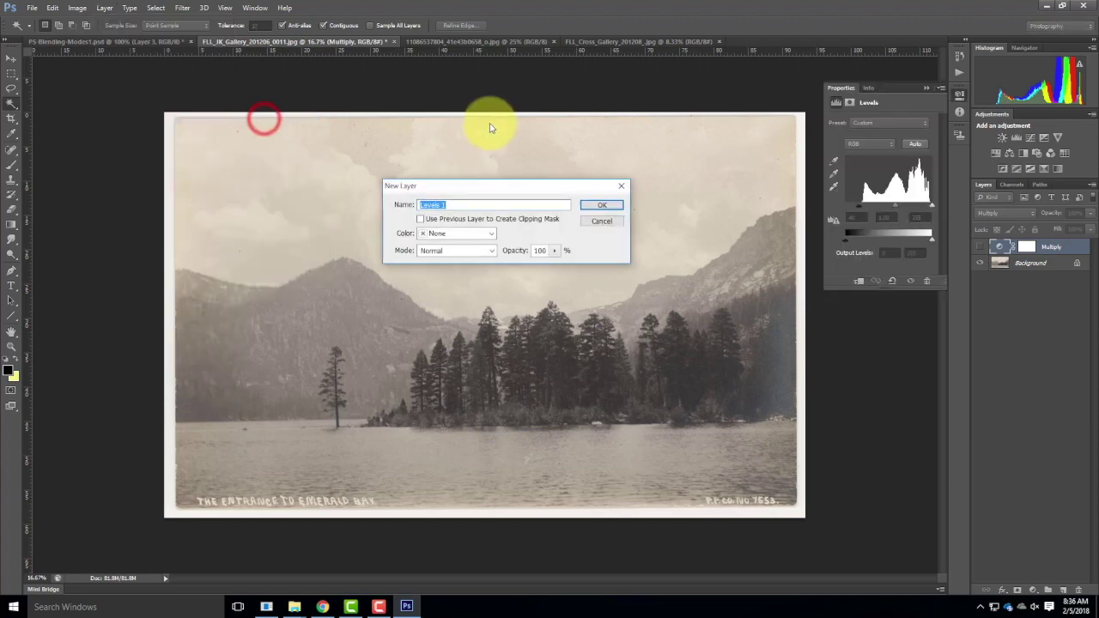
left_click(595, 205)
left_click_drag(848, 207, 862, 207)
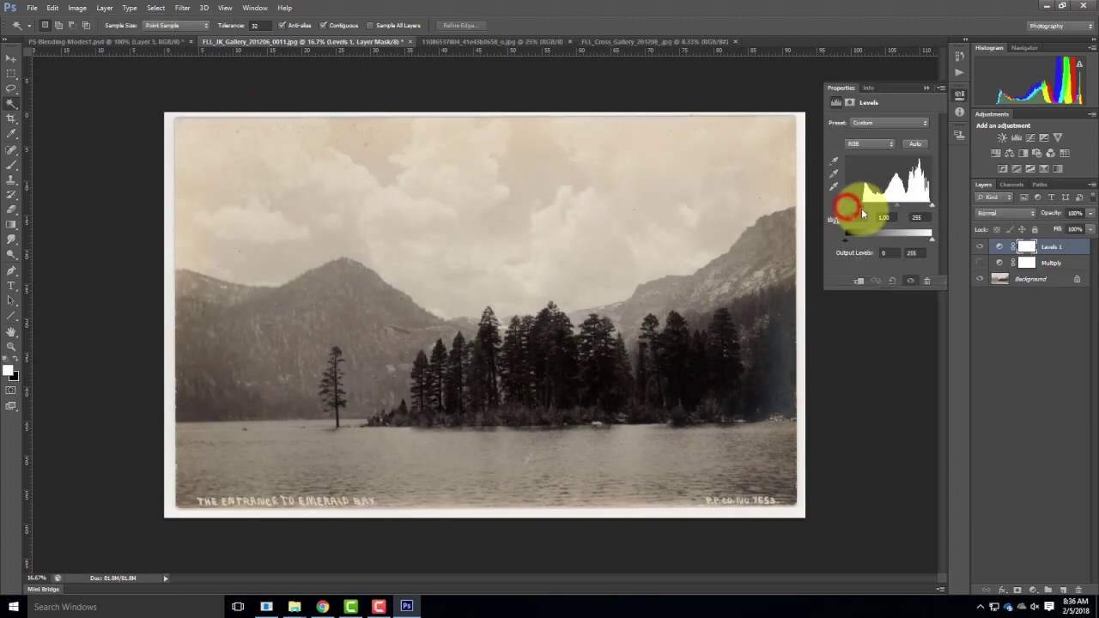
left_click(924, 86)
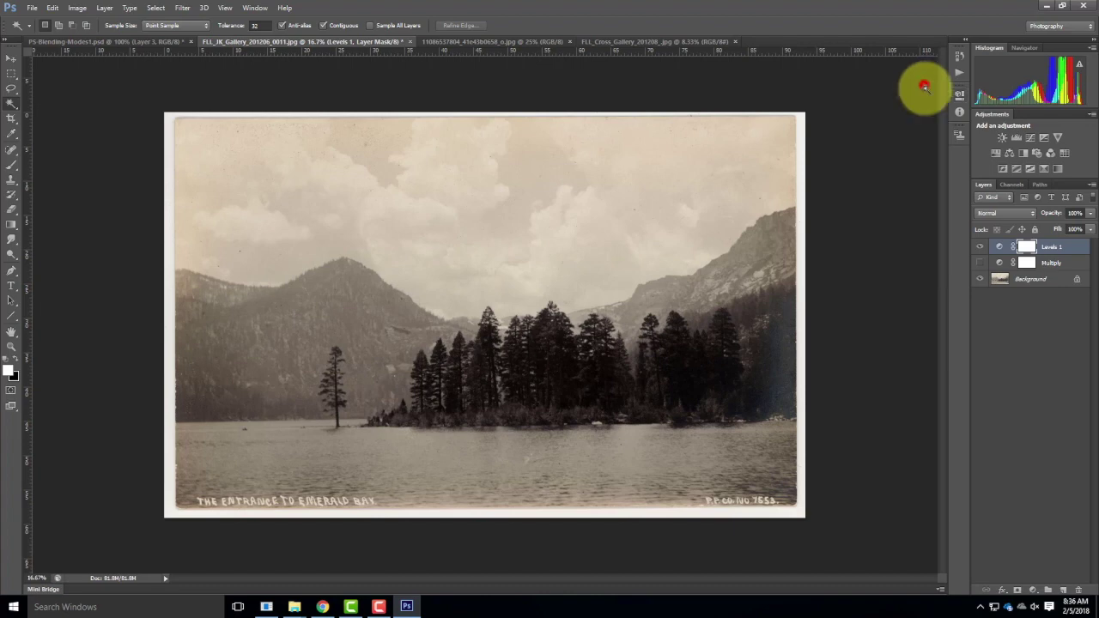
Step: Rename the new Levels layer as Screen and set its blending mode to Screen
double_click(1053, 246)
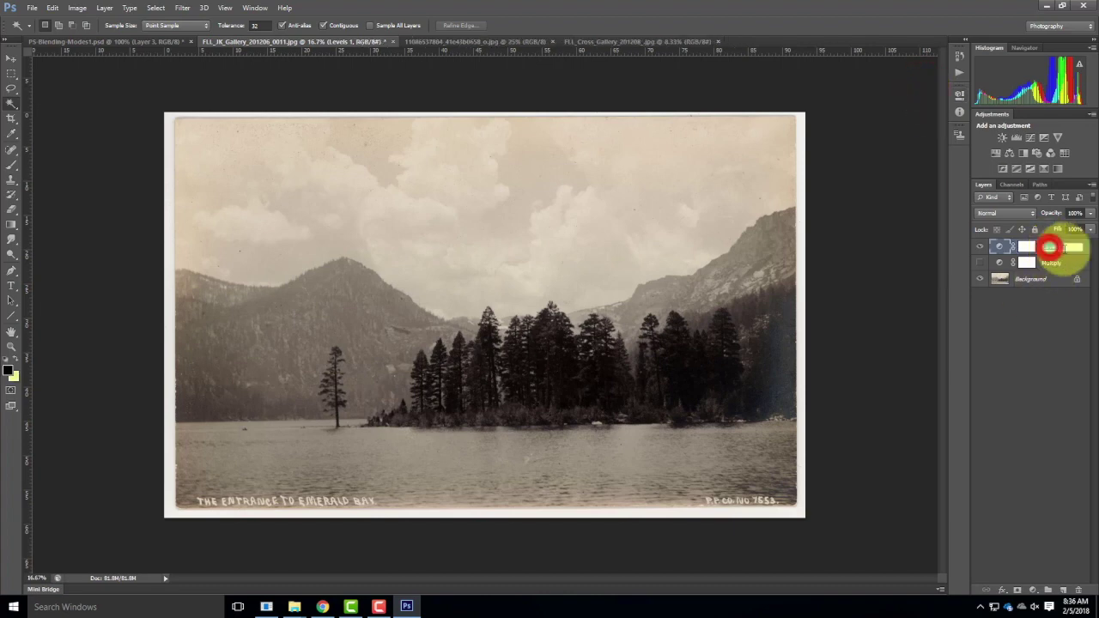
key("BackSpace")
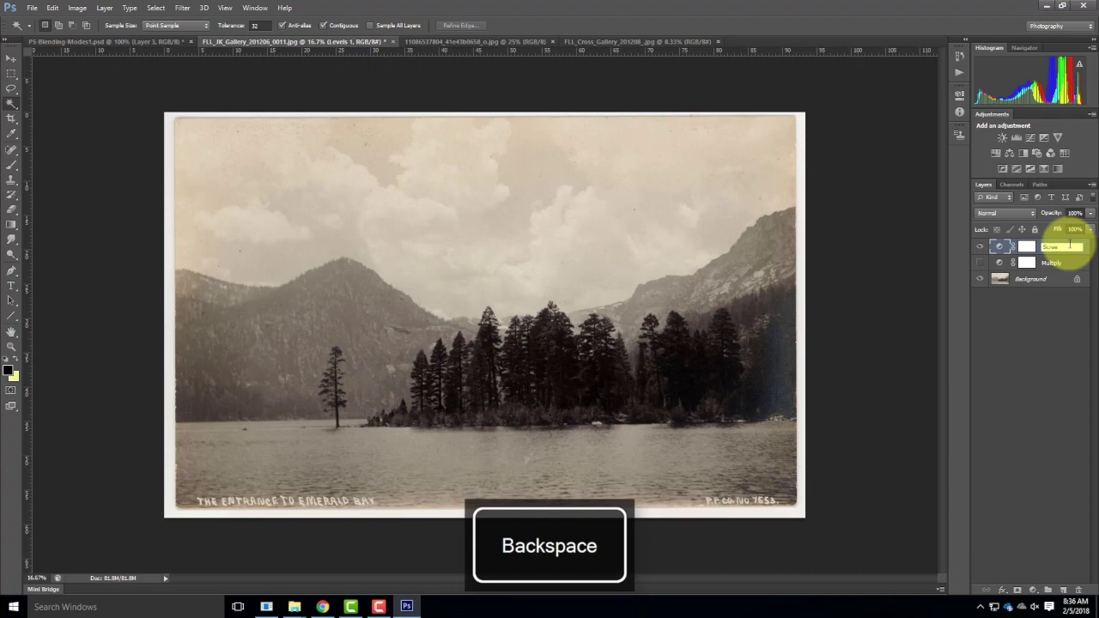
type("Screen")
key("Return")
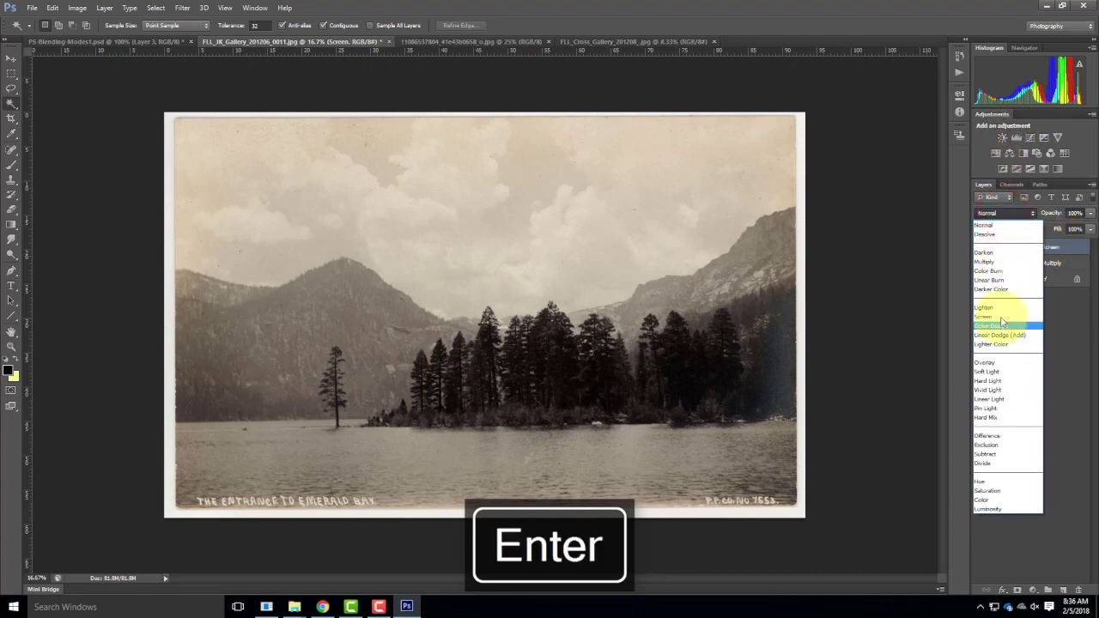
left_click(985, 316)
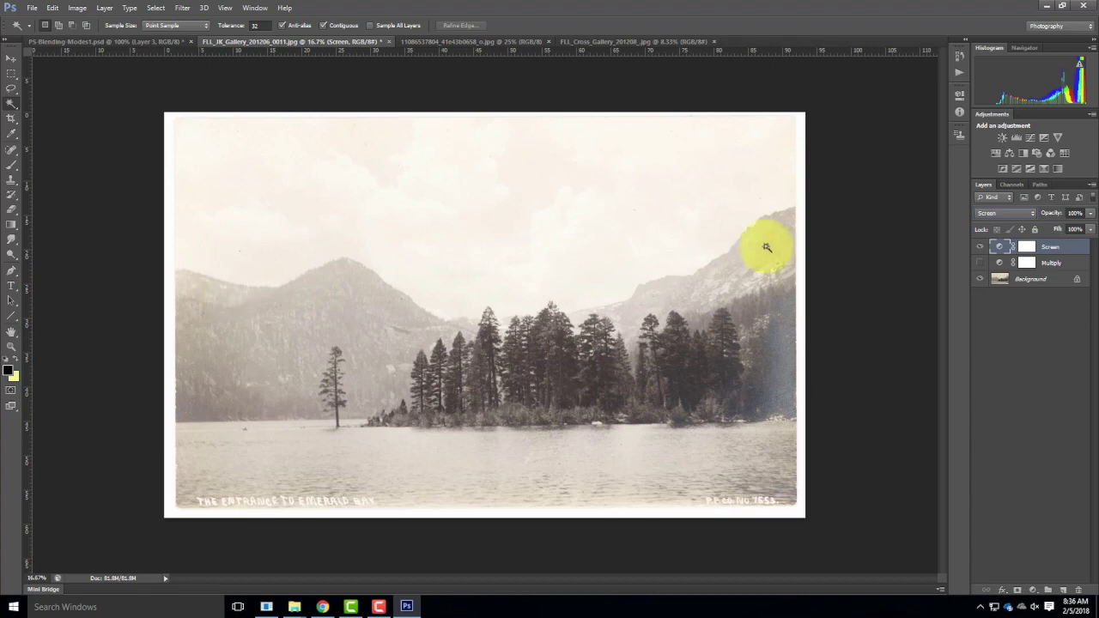
Step: Hide the Screen layer and add a third Levels adjustment layer with the shadow input level at 47
left_click(979, 248)
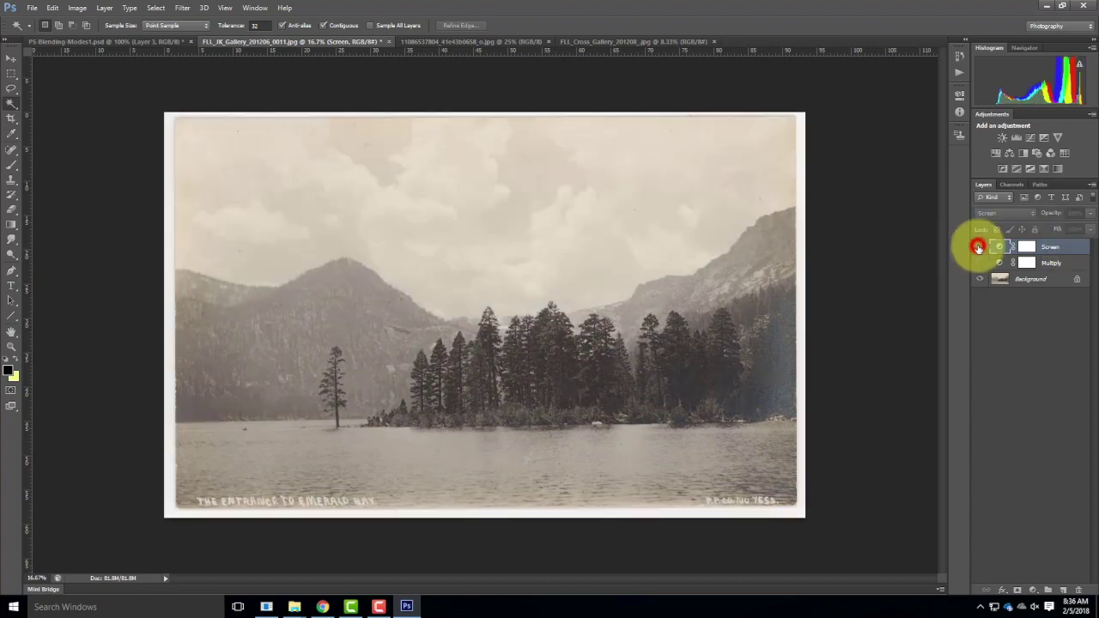
left_click(75, 8)
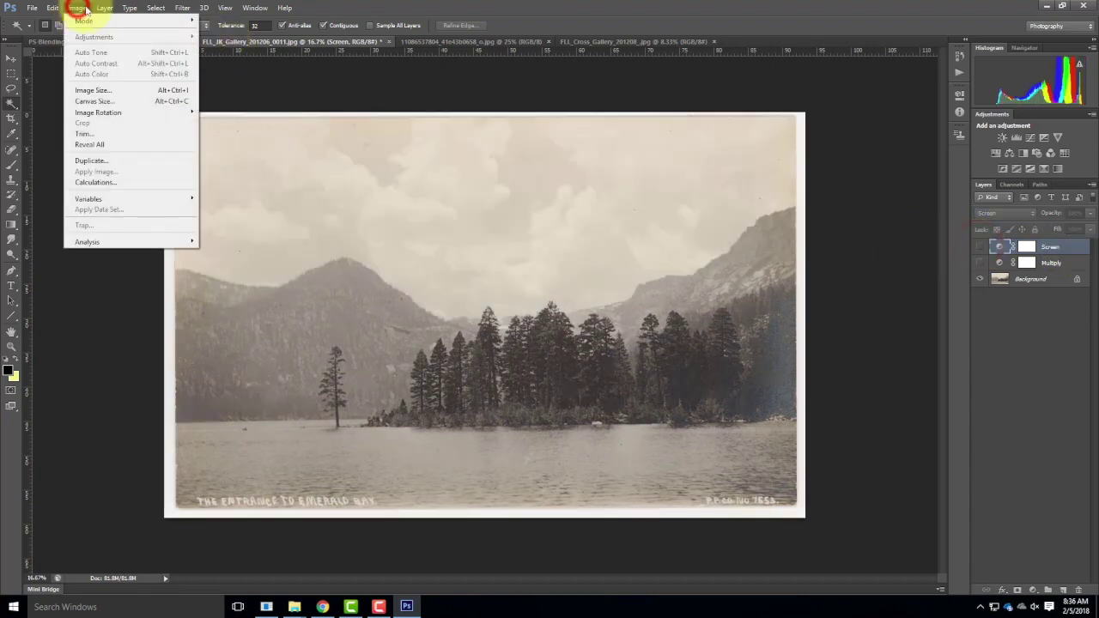
mouse_move(104, 8)
mouse_move(214, 107)
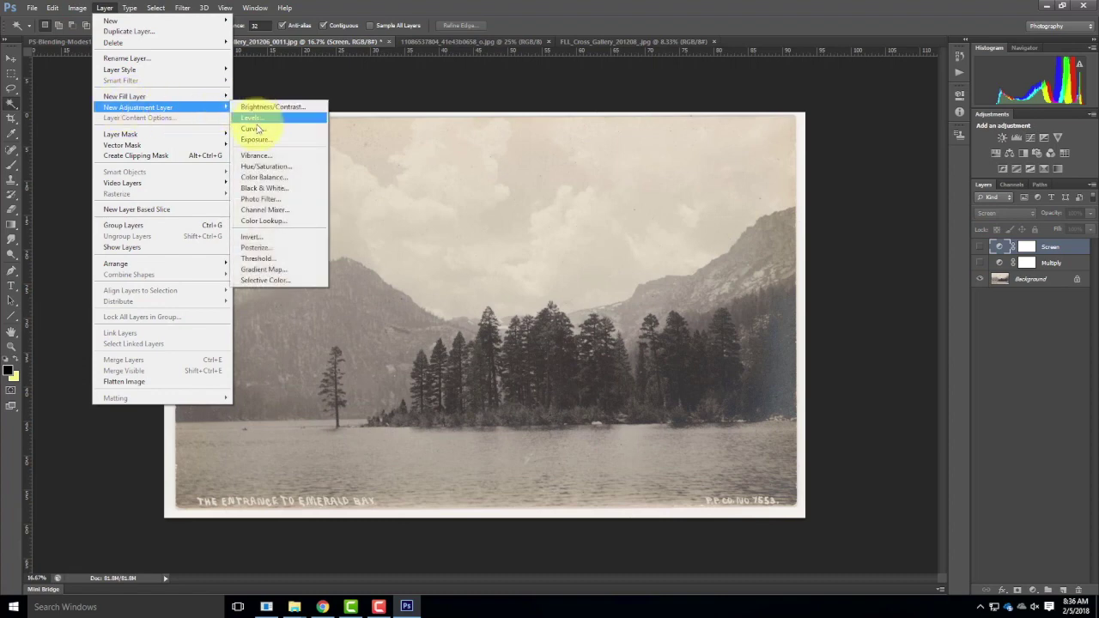
left_click(254, 118)
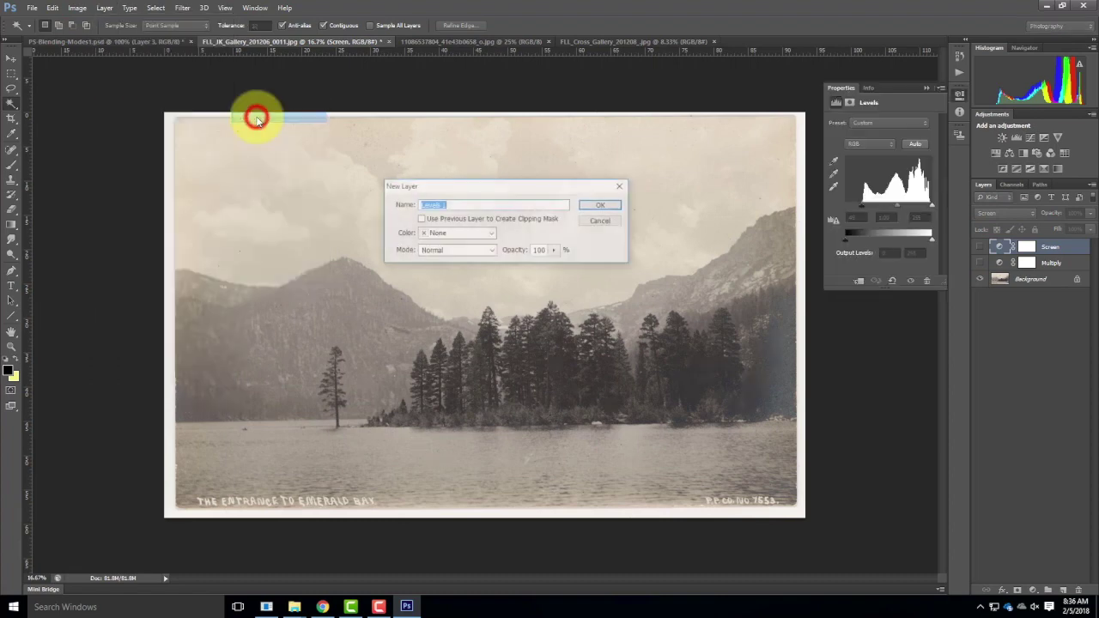
left_click(616, 207)
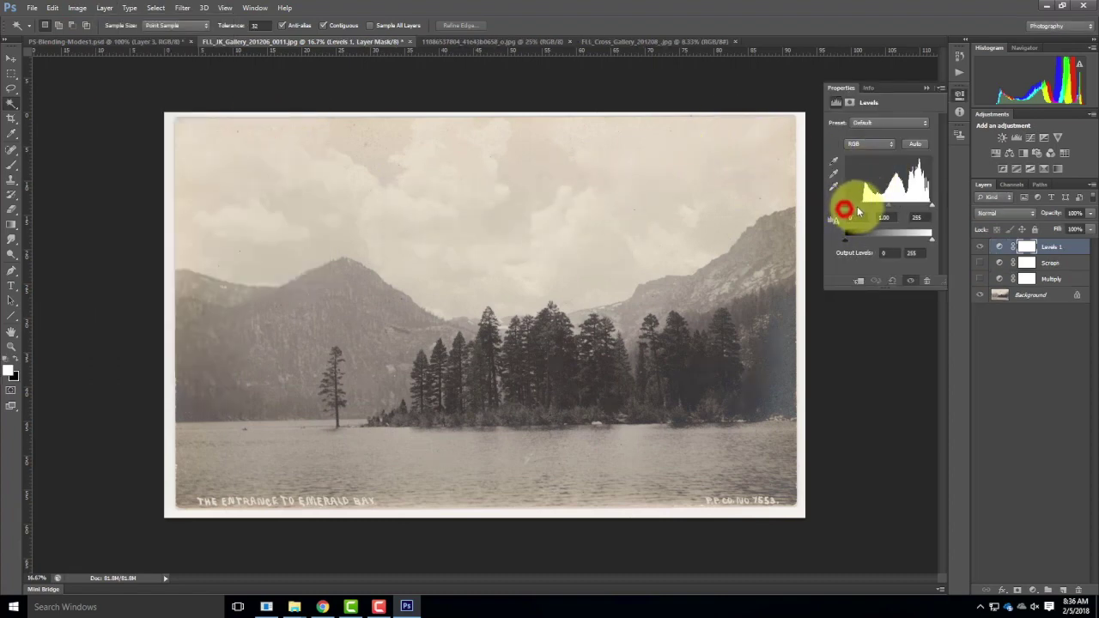
left_click_drag(844, 206, 863, 209)
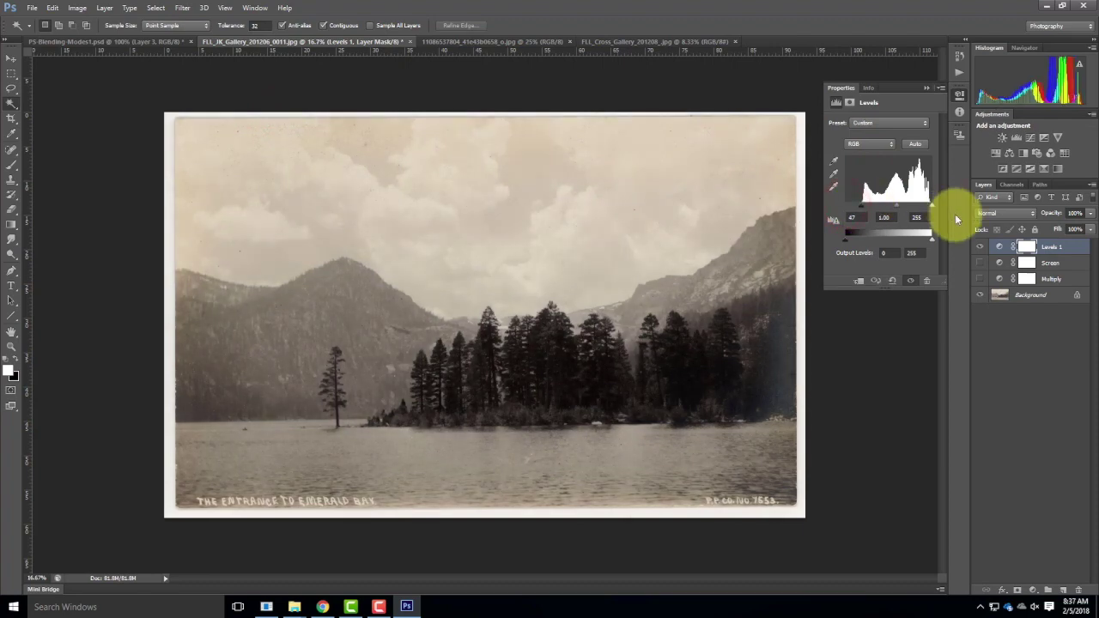
Step: Rename the third Levels layer as Overlay and set its blending mode to Overlay
double_click(1055, 248)
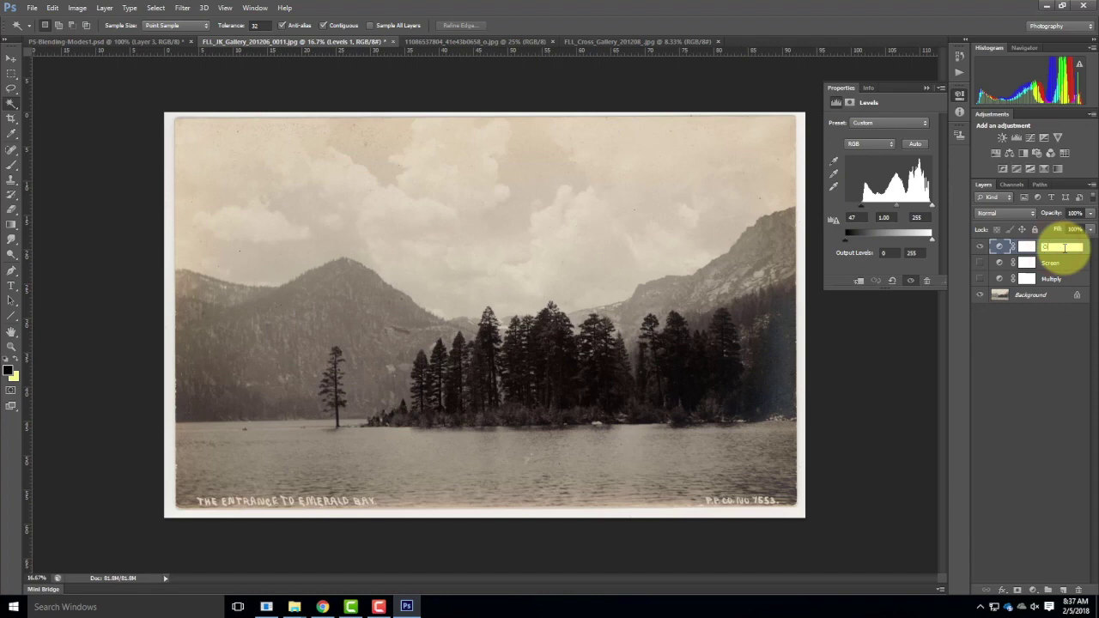
type("Overlay")
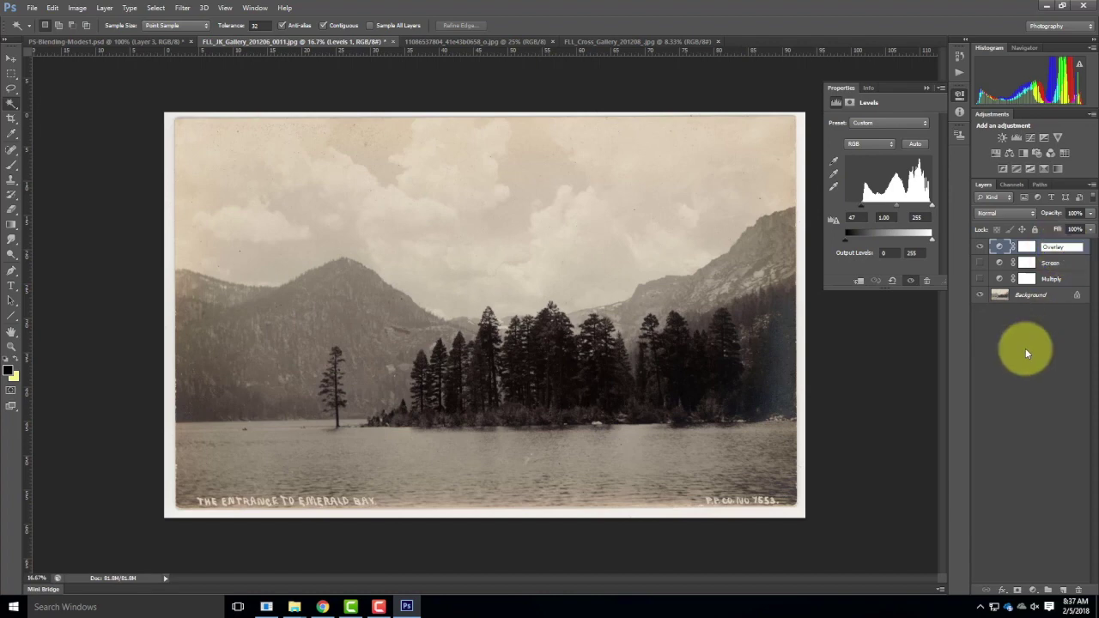
left_click(1024, 361)
left_click(1056, 247)
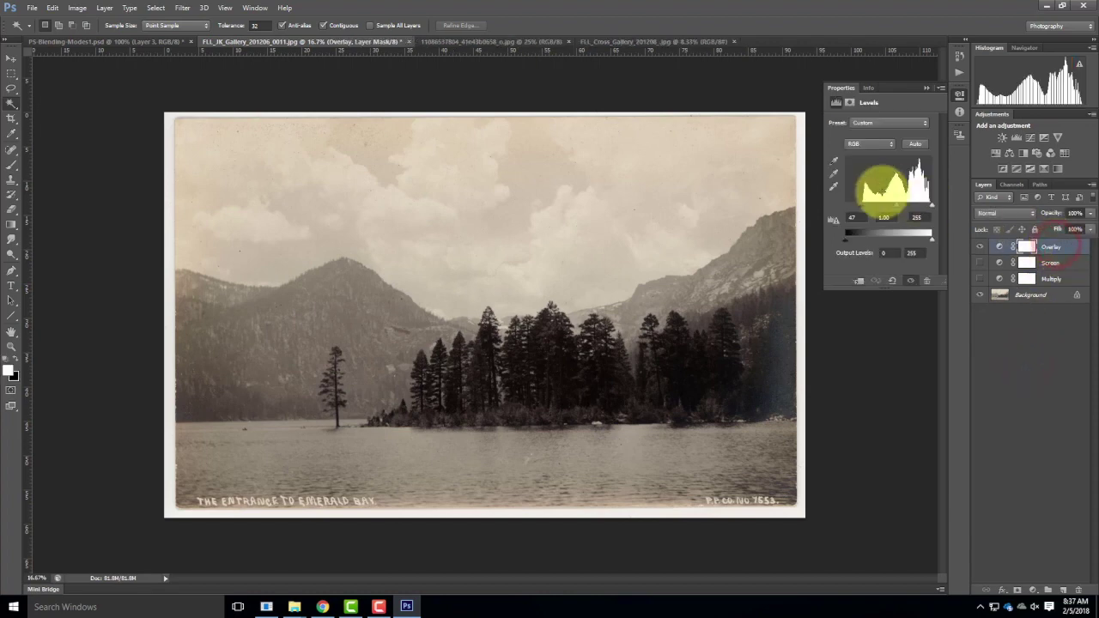
left_click(1012, 215)
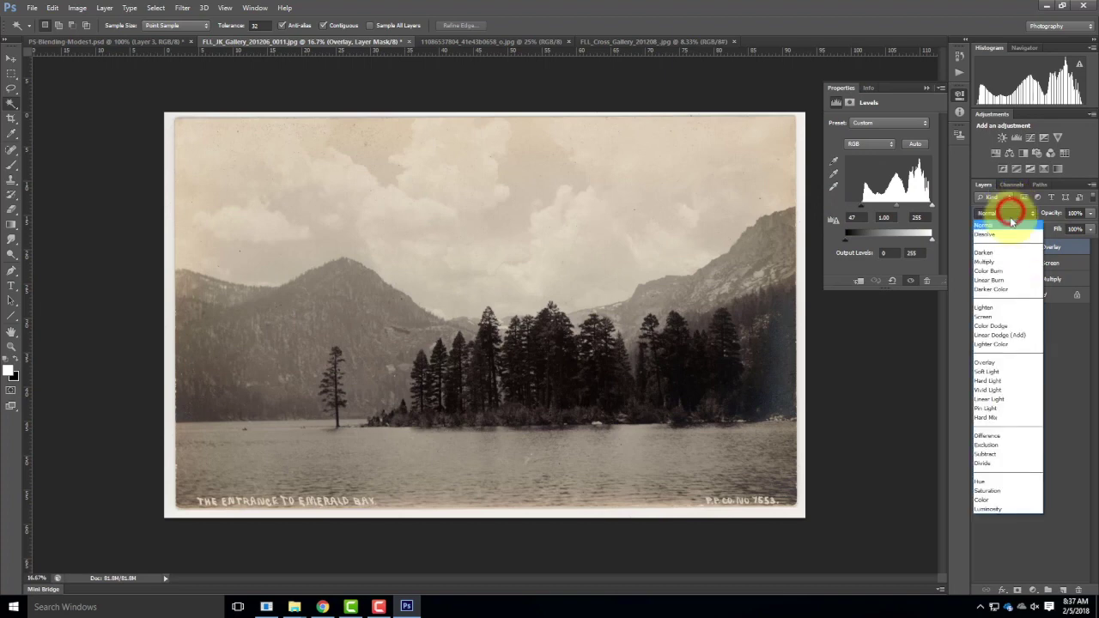
left_click(1005, 363)
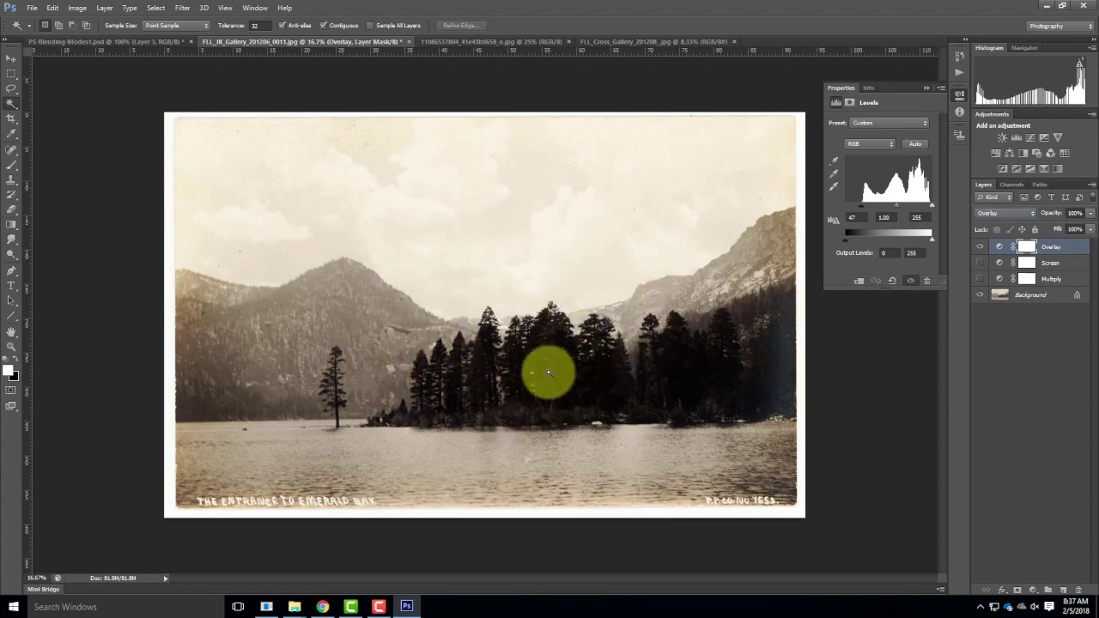
Step: Toggle the three adjustment layers to compare their combined effect, leaving only Multiply and the Background visible
left_click(980, 246)
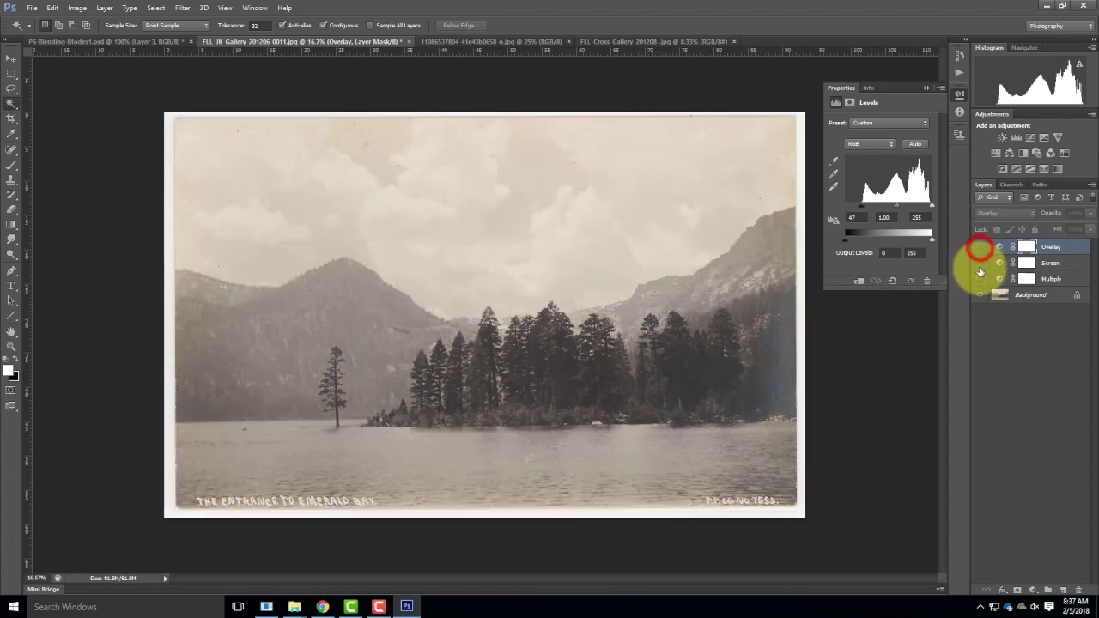
left_click(981, 263)
left_click(981, 279)
left_click(979, 248)
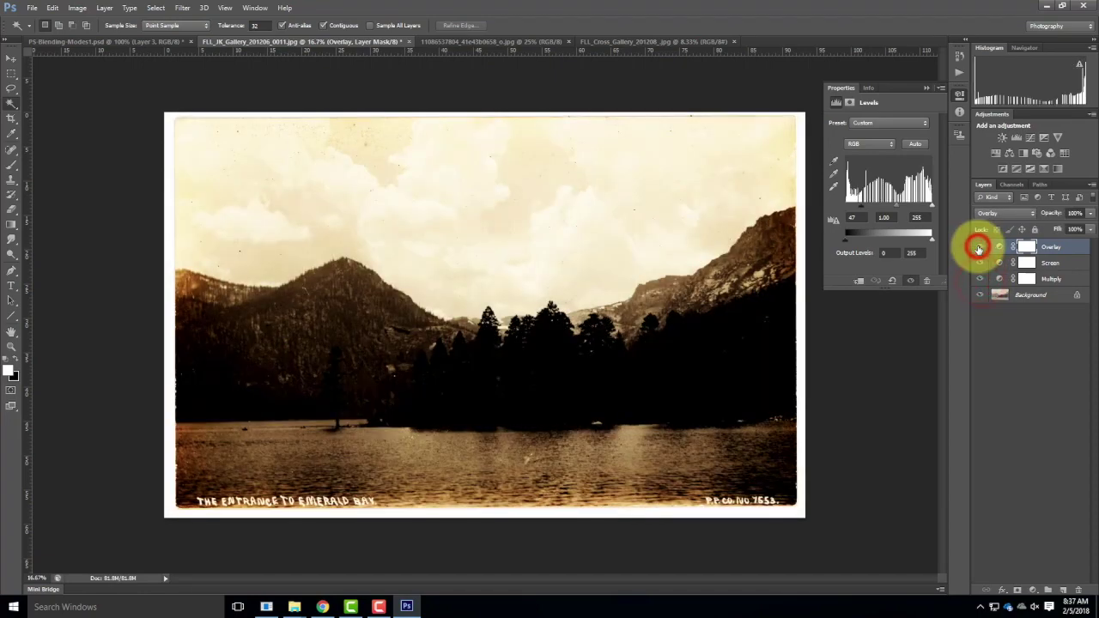
left_click_drag(979, 249, 987, 292)
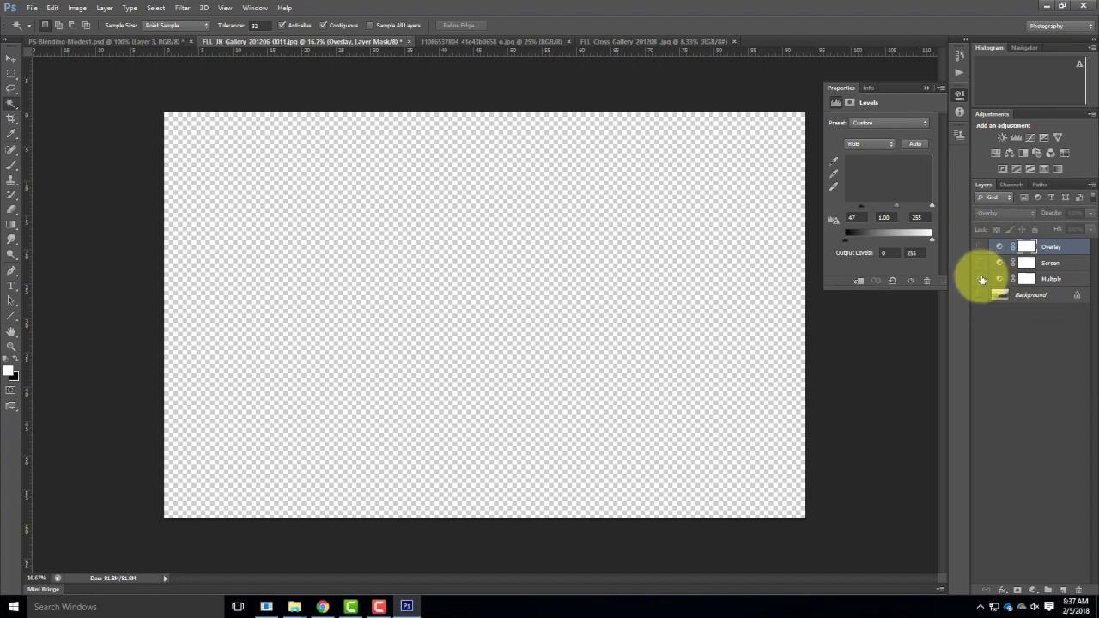
left_click(981, 294)
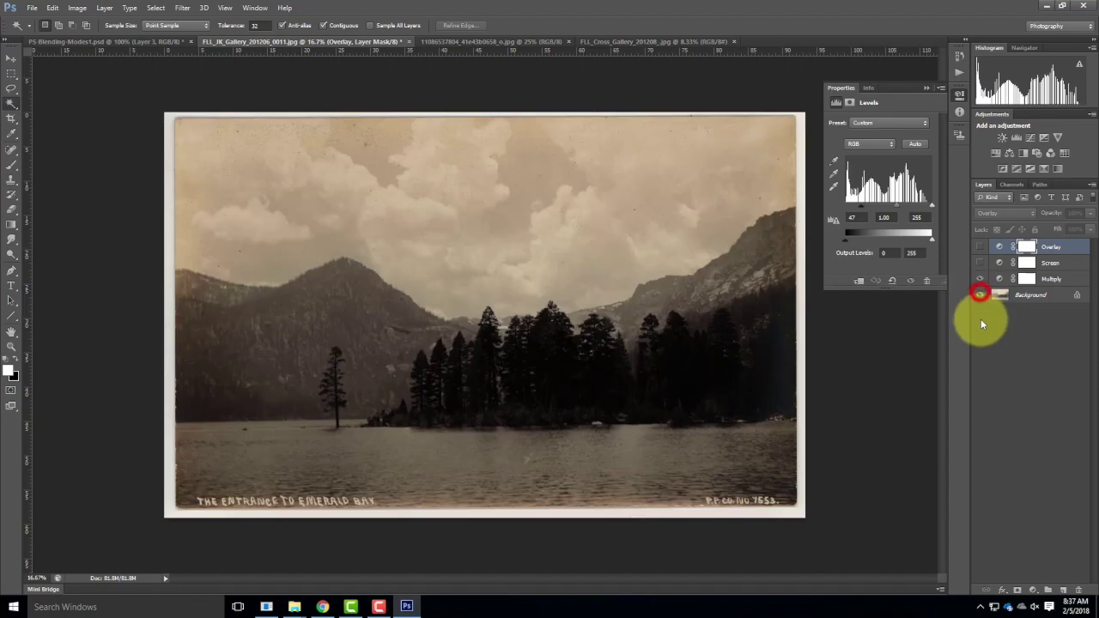
Step: Reduce the Multiply layer's opacity to 62%
left_click(1051, 280)
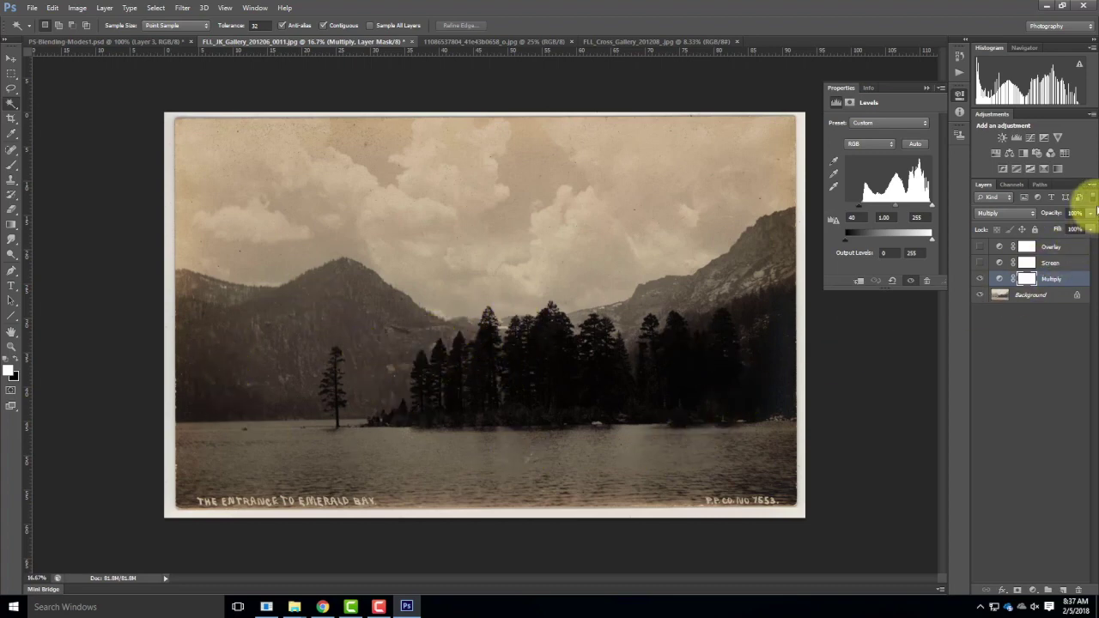
left_click(1091, 213)
left_click_drag(1091, 230, 1067, 230)
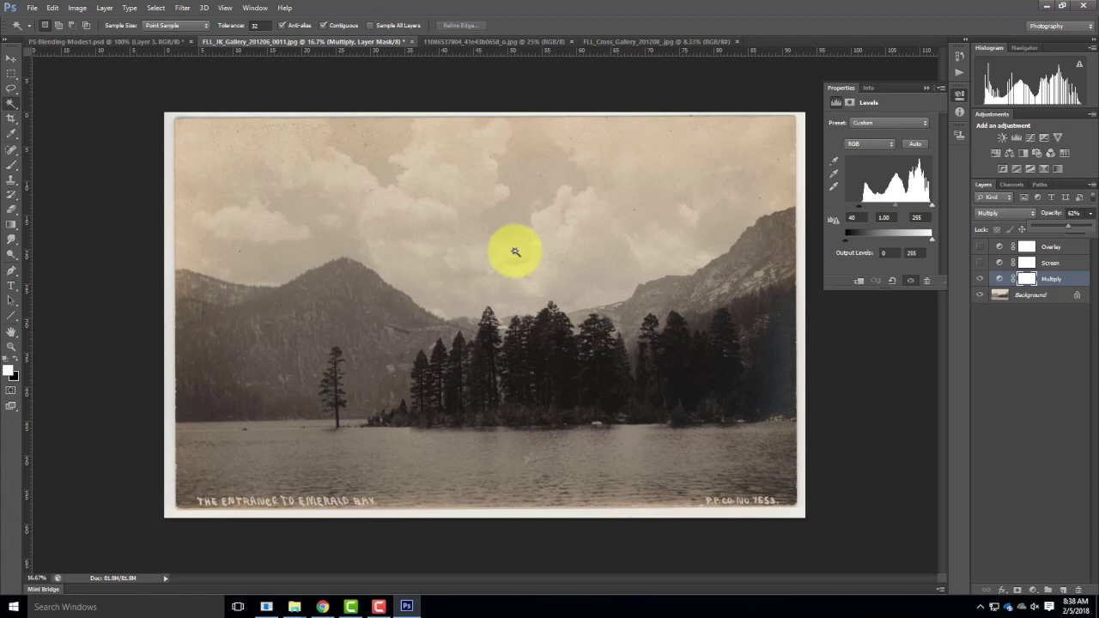
Step: Switch to the hammock photo and add a Levels adjustment layer with the shadow input at 69 and the highlight input at 232
left_click(506, 43)
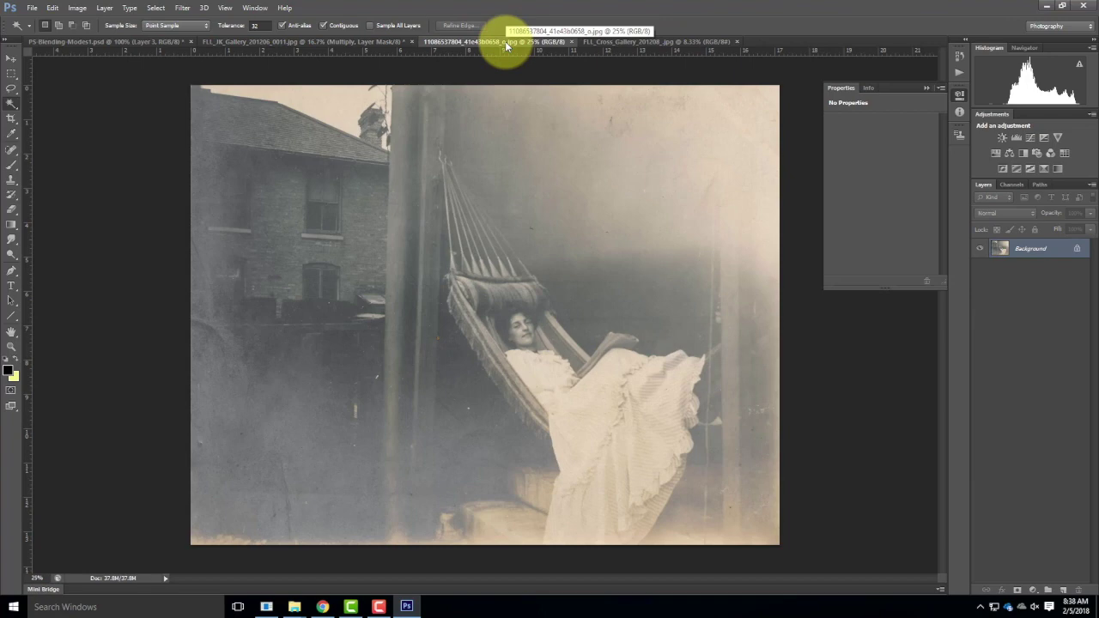
left_click(77, 7)
mouse_move(103, 8)
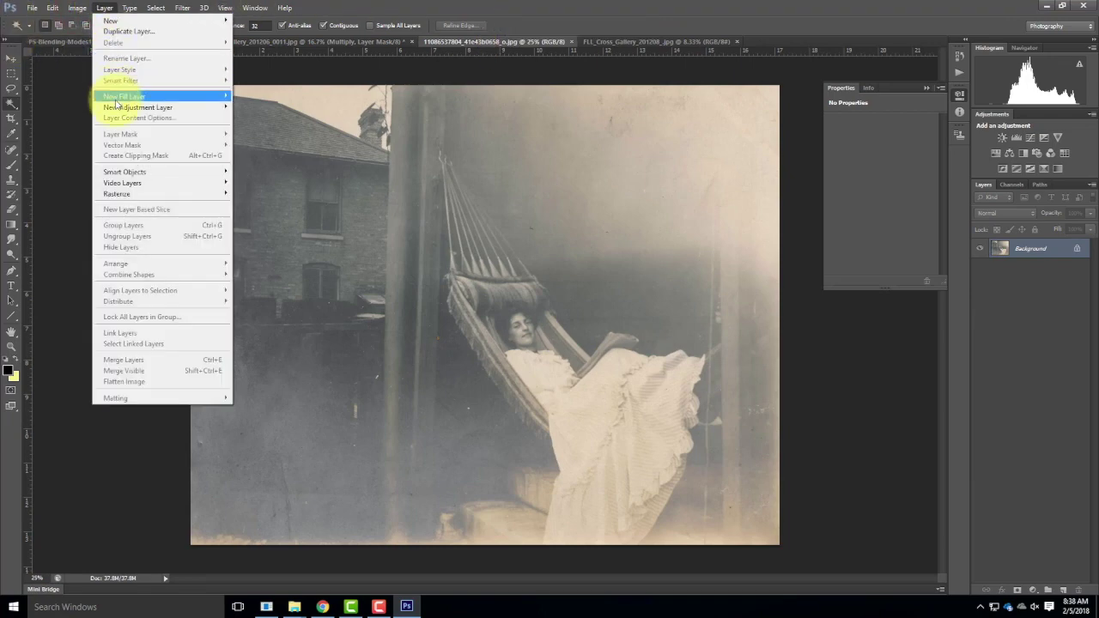
mouse_move(125, 106)
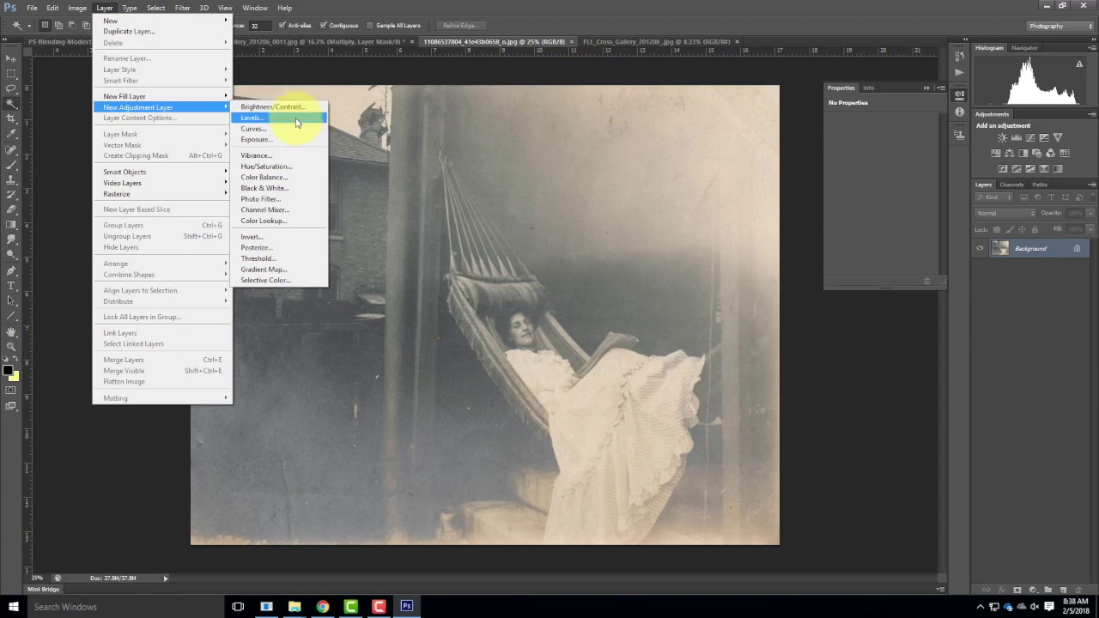
left_click(297, 118)
left_click(599, 201)
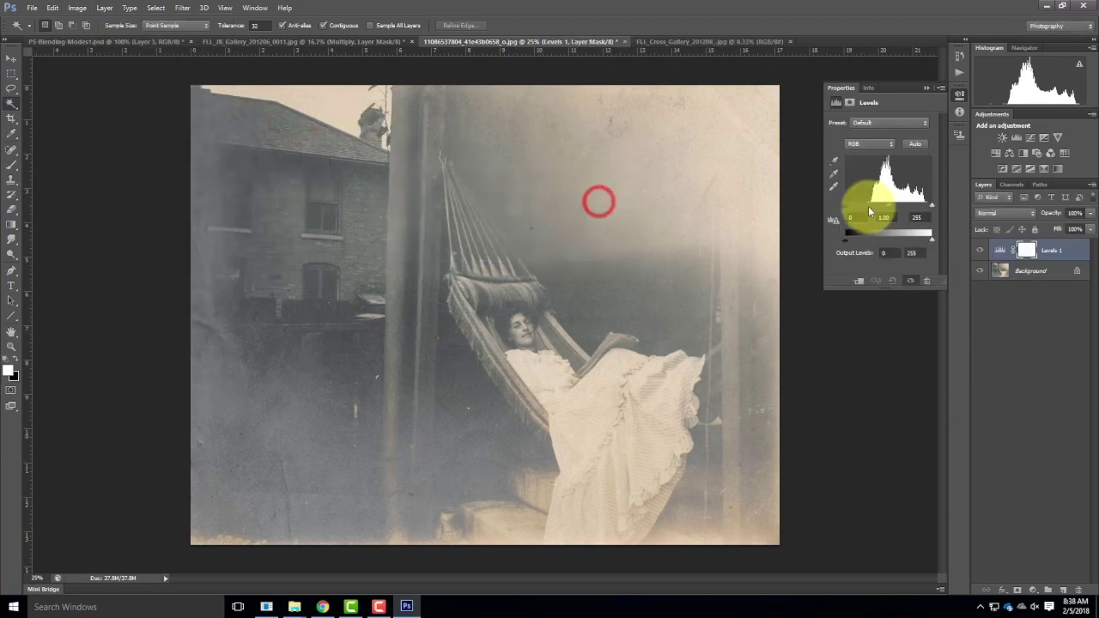
left_click_drag(848, 205, 868, 204)
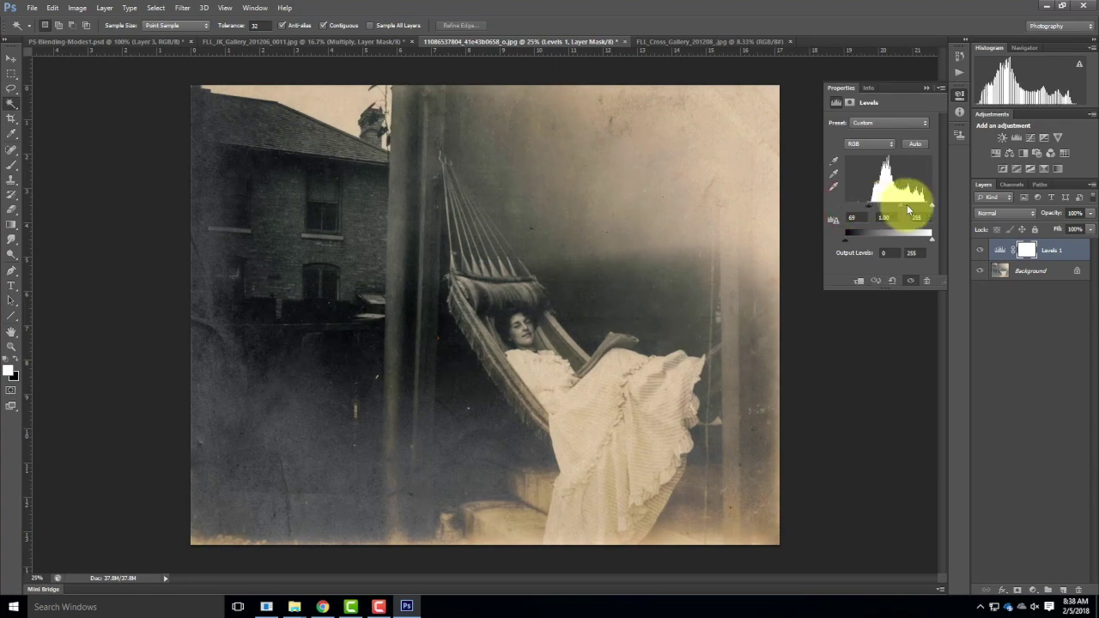
left_click_drag(932, 206, 925, 206)
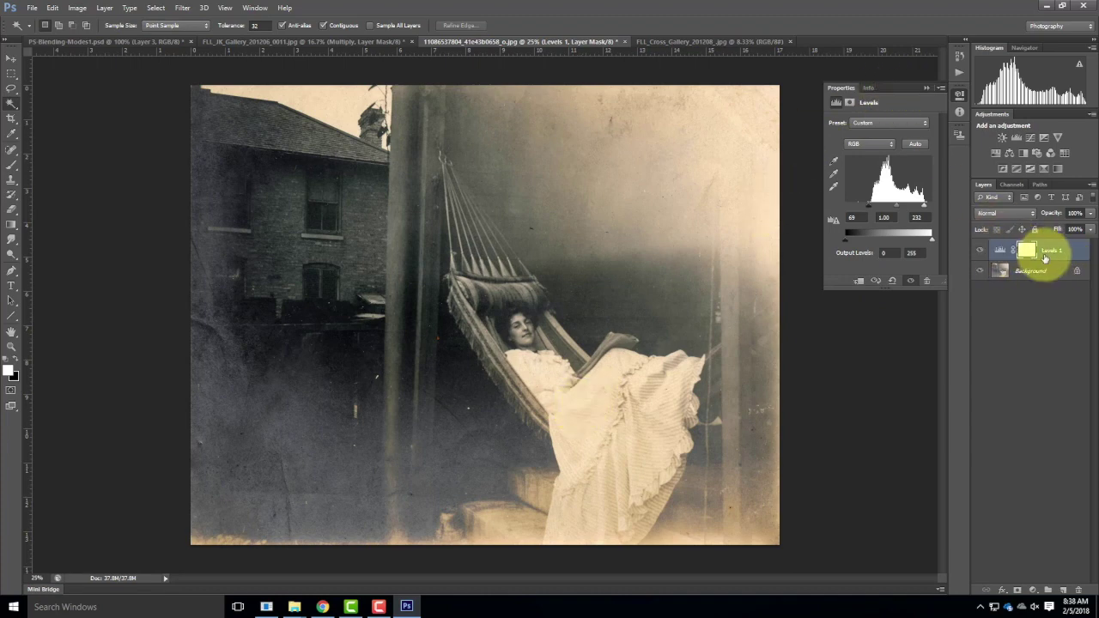
Step: Set the first Levels layer's blending mode to Multiply and hide the layer
left_click(1005, 214)
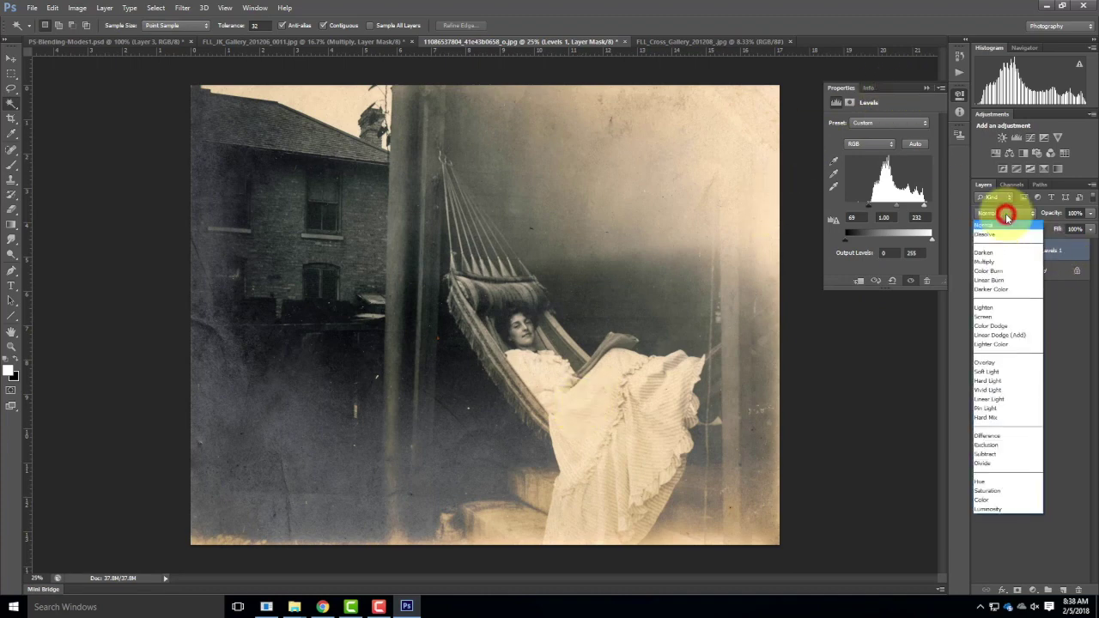
left_click(1001, 262)
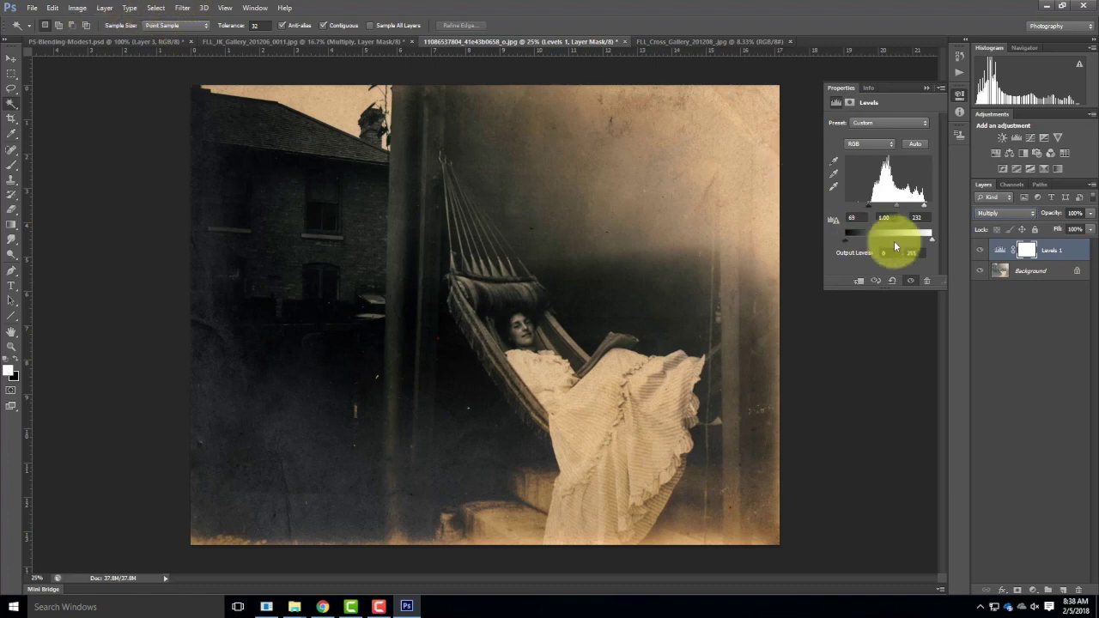
left_click(979, 250)
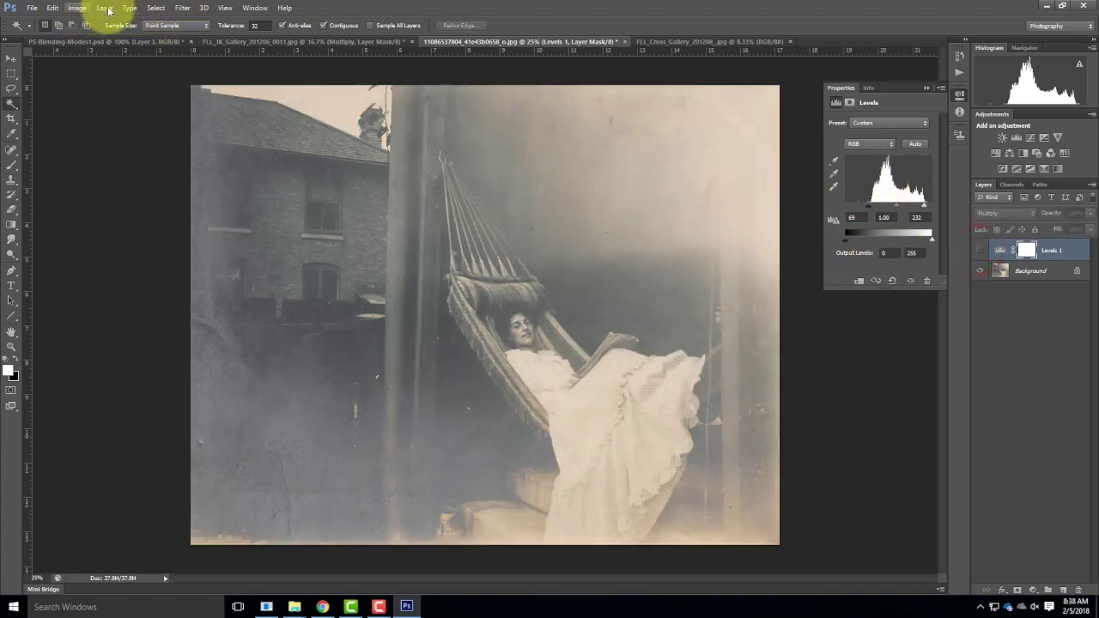
Step: Add a second Levels adjustment layer with input levels 72 and 238, and set its blending mode to Screen
left_click(77, 8)
mouse_move(104, 7)
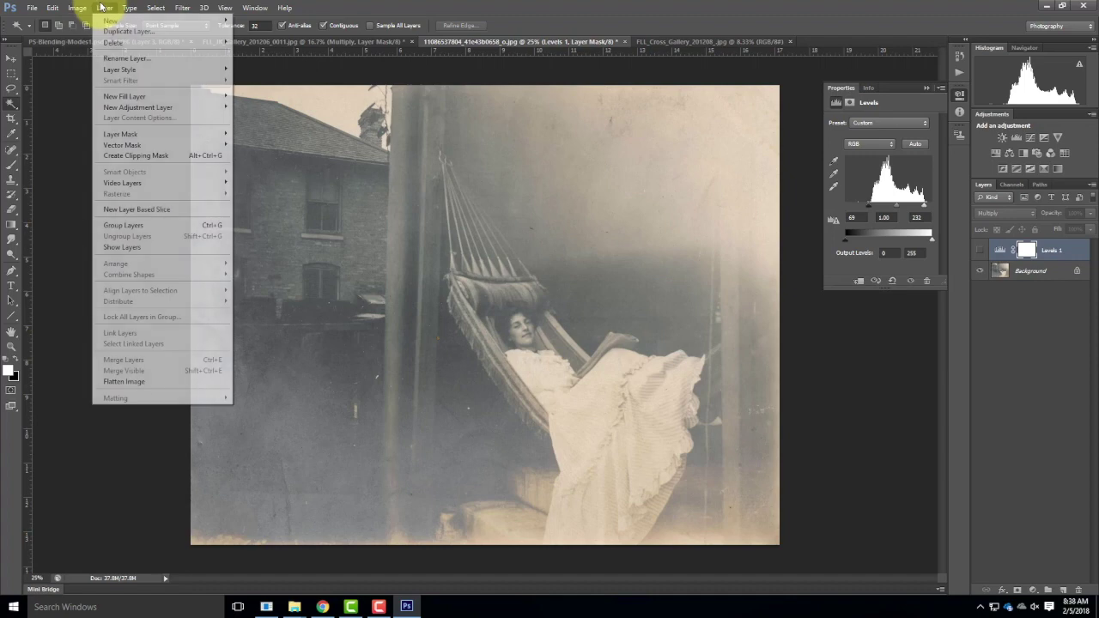
mouse_move(168, 111)
left_click(284, 117)
left_click(594, 208)
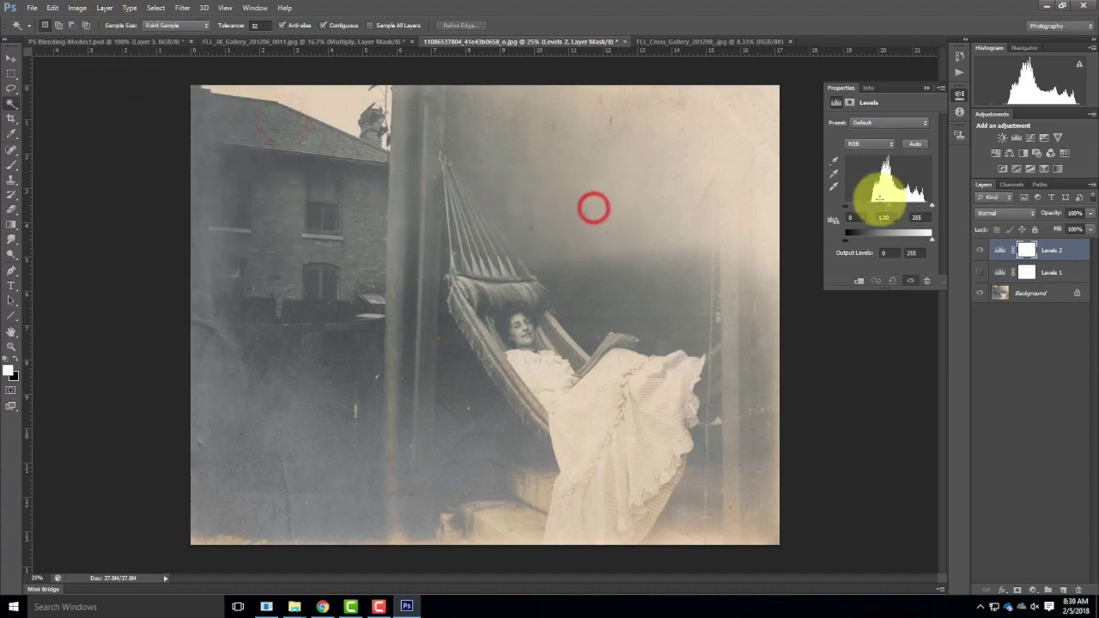
left_click_drag(846, 206, 926, 206)
left_click(1005, 215)
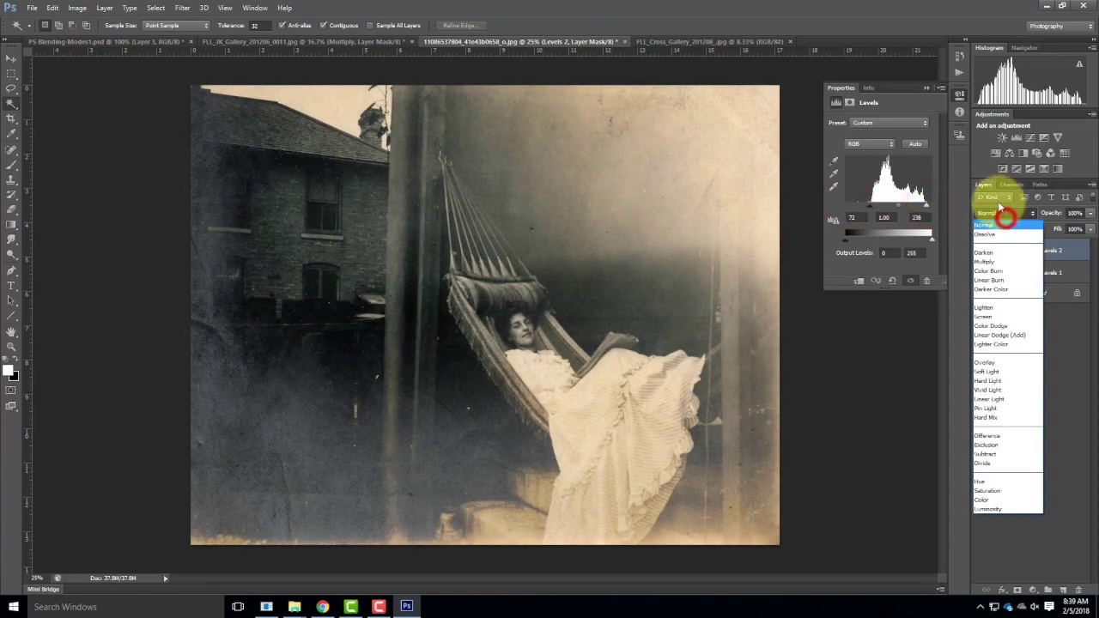
left_click(998, 318)
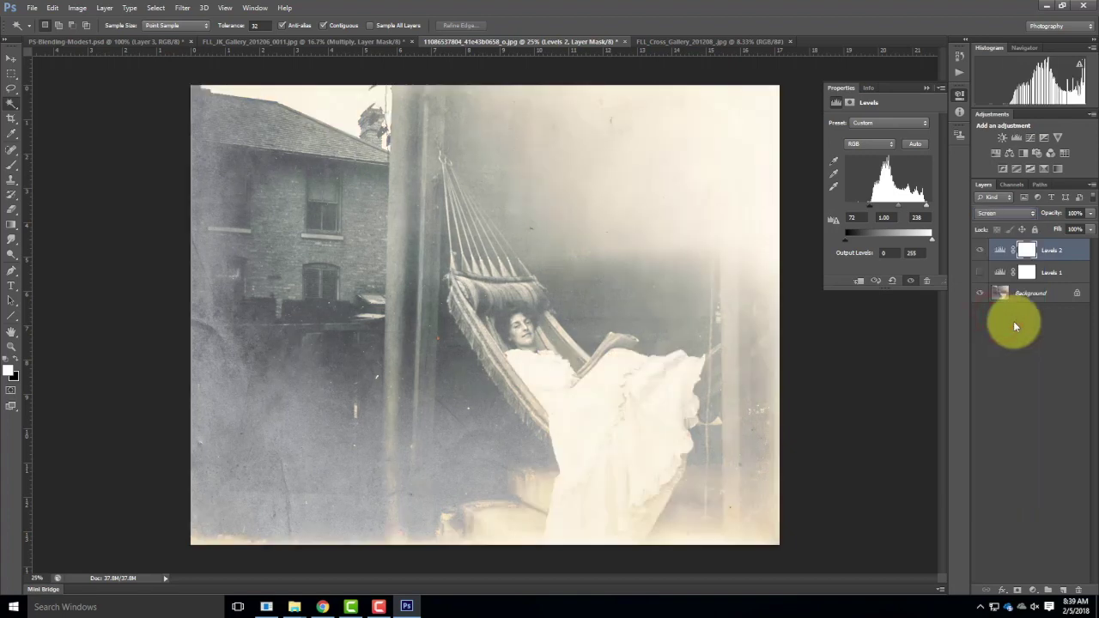
Step: Toggle the second Levels layer's visibility to compare its effect with the original photo, leaving it hidden
left_click(982, 250)
left_click(982, 250)
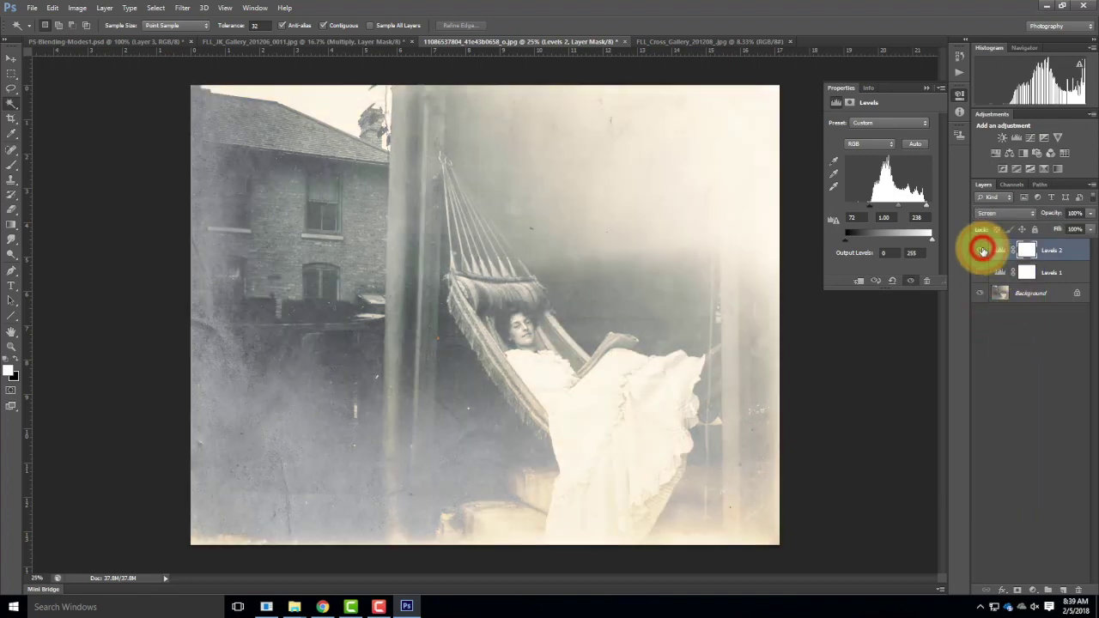
left_click(982, 250)
left_click(982, 250)
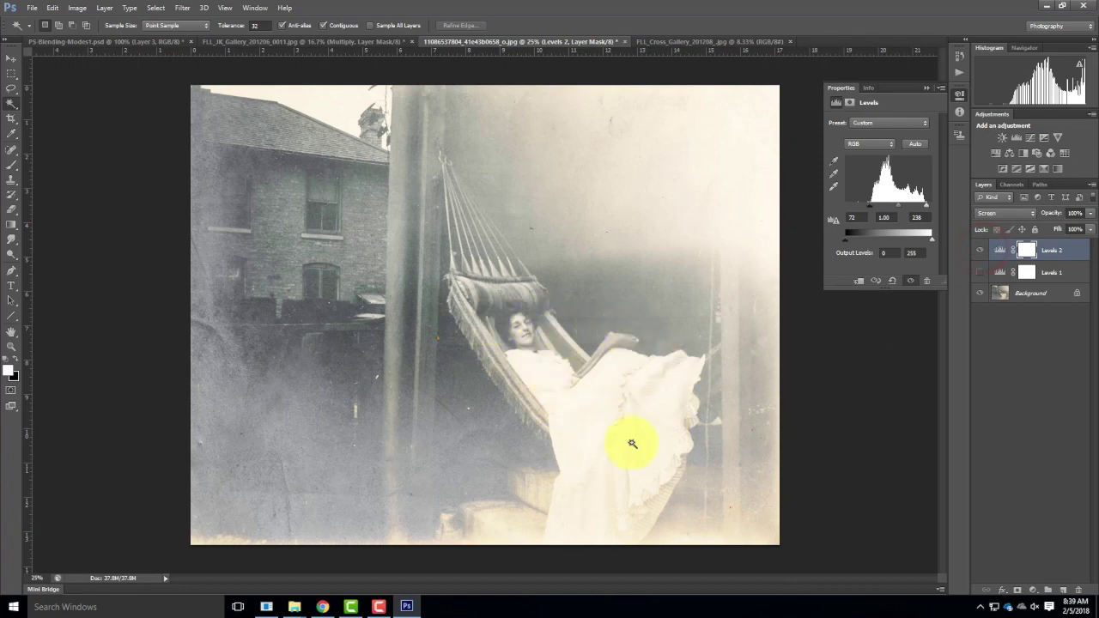
left_click(980, 250)
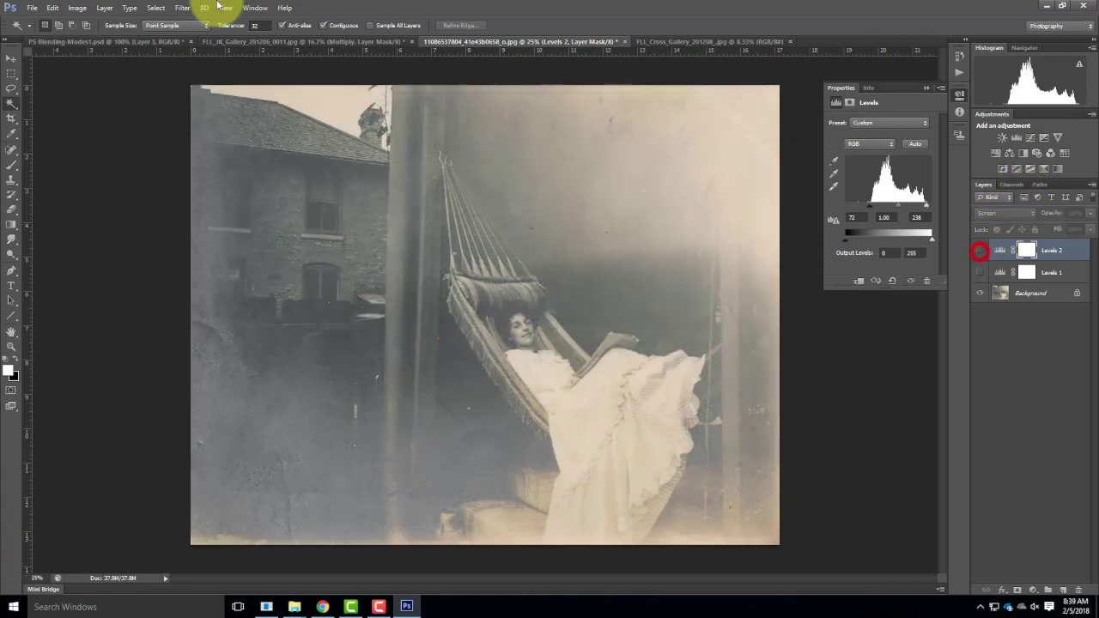
Step: Add a third Levels adjustment layer with the shadow input at 74 and the highlight input at 238
left_click(79, 8)
mouse_move(103, 8)
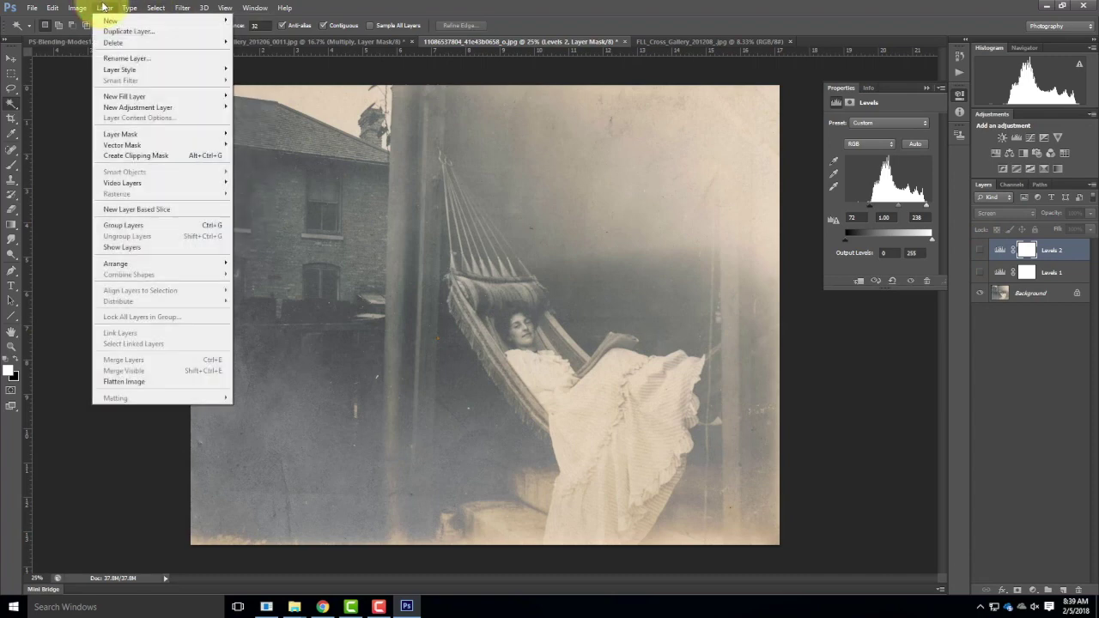
mouse_move(140, 107)
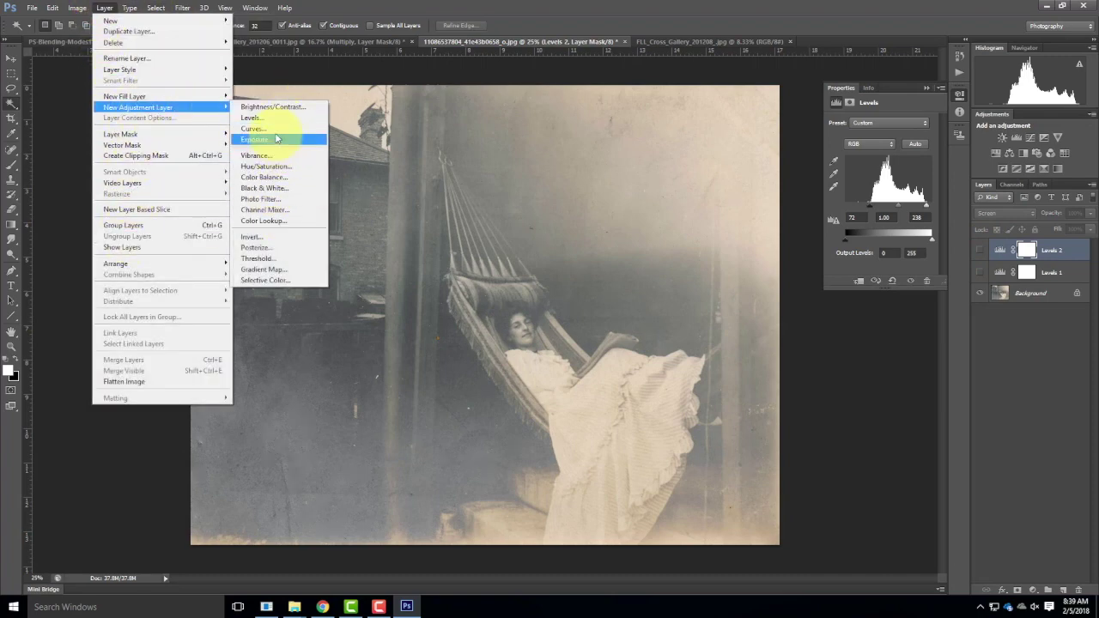
left_click(278, 120)
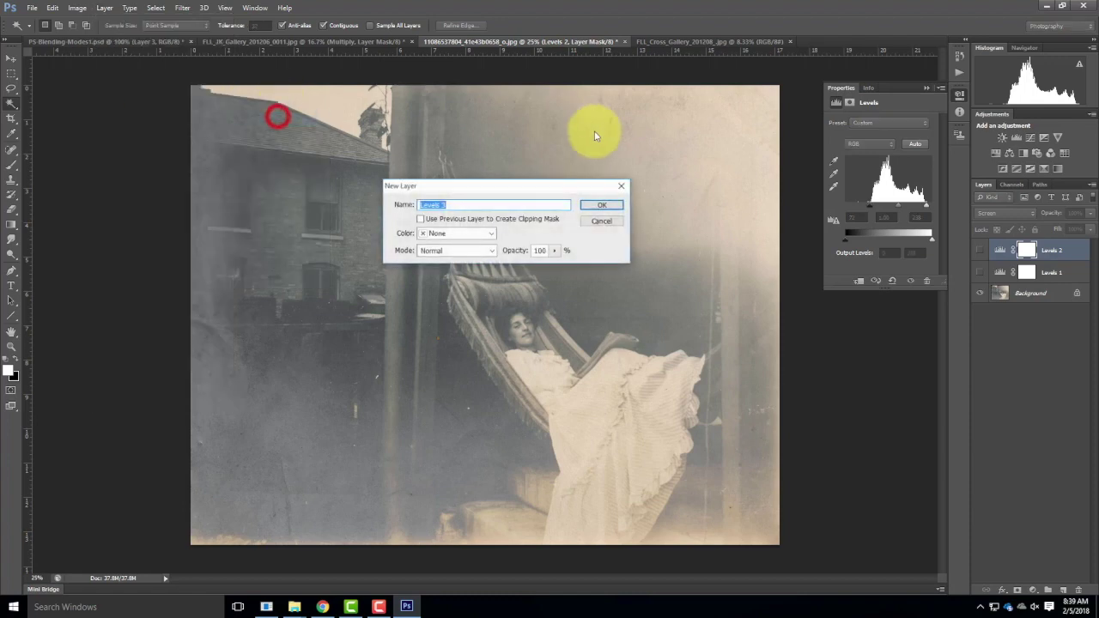
left_click(599, 203)
left_click_drag(846, 207, 926, 205)
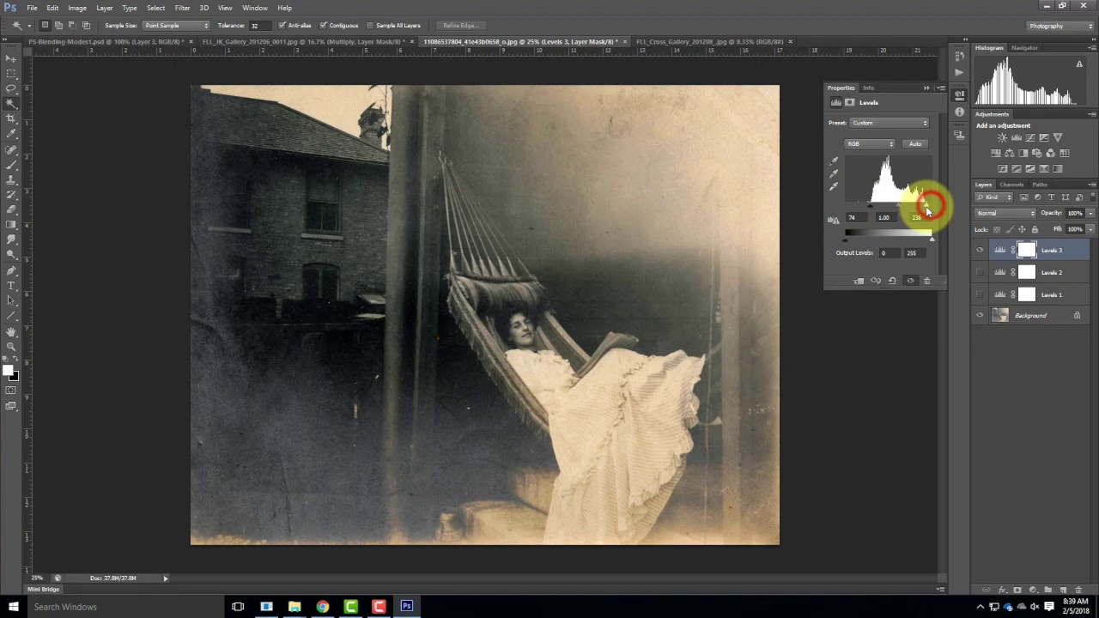
Step: Set the third Levels layer's blending mode to Overlay and reduce its opacity to 67%
left_click(1016, 215)
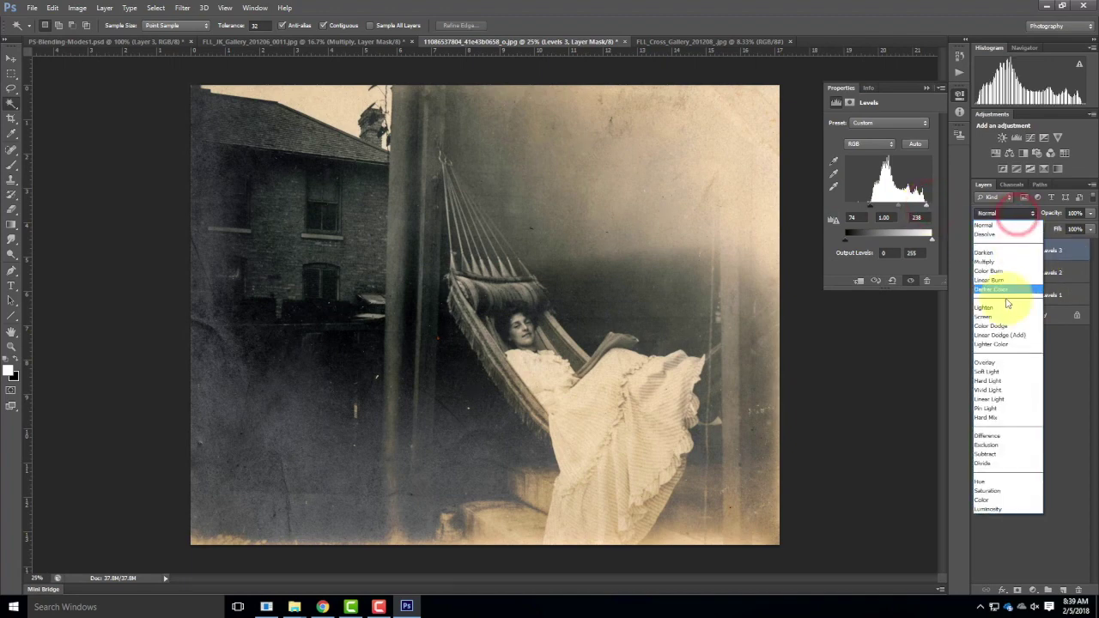
left_click(999, 364)
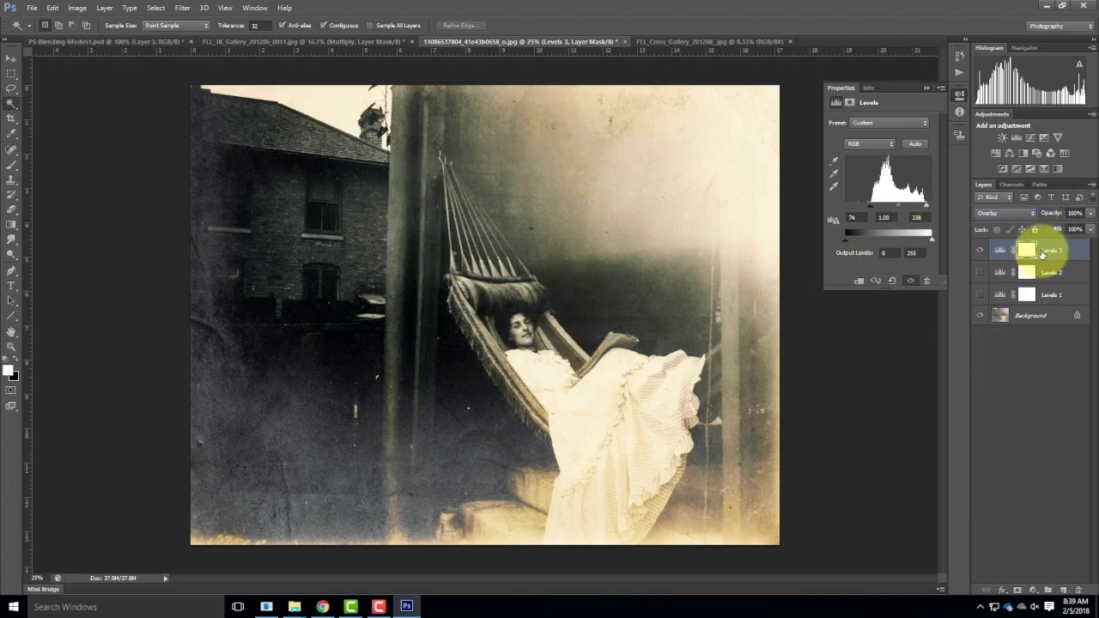
left_click(1088, 214)
left_click_drag(1085, 229, 1072, 230)
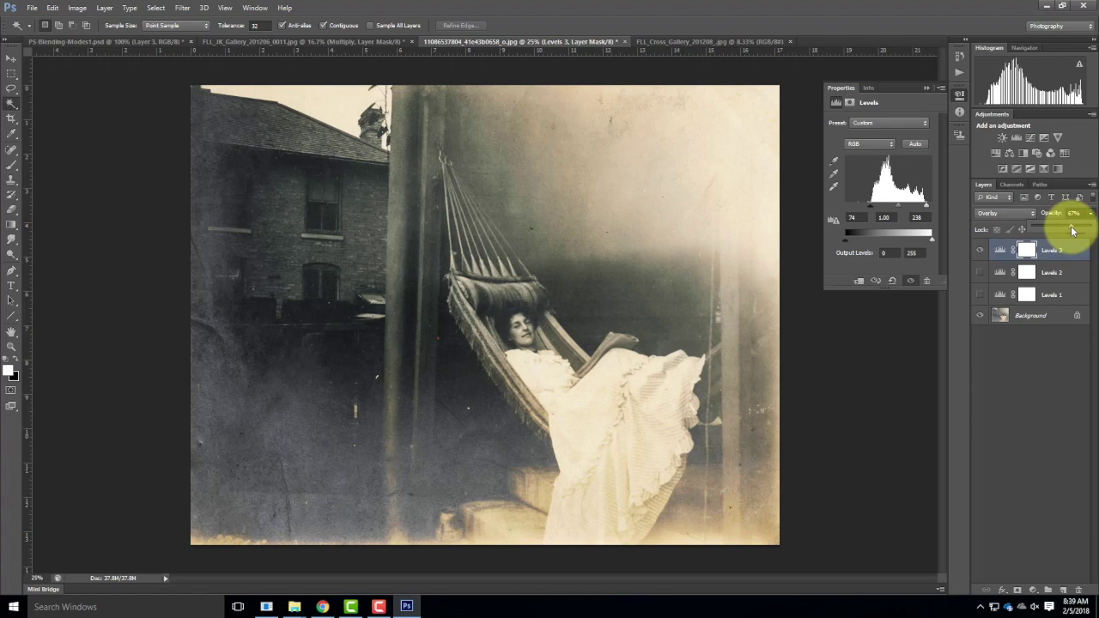
Step: Switch to the cabin photo and add a Levels adjustment layer with the shadow input at 49 and the highlight input at 218
left_click(732, 39)
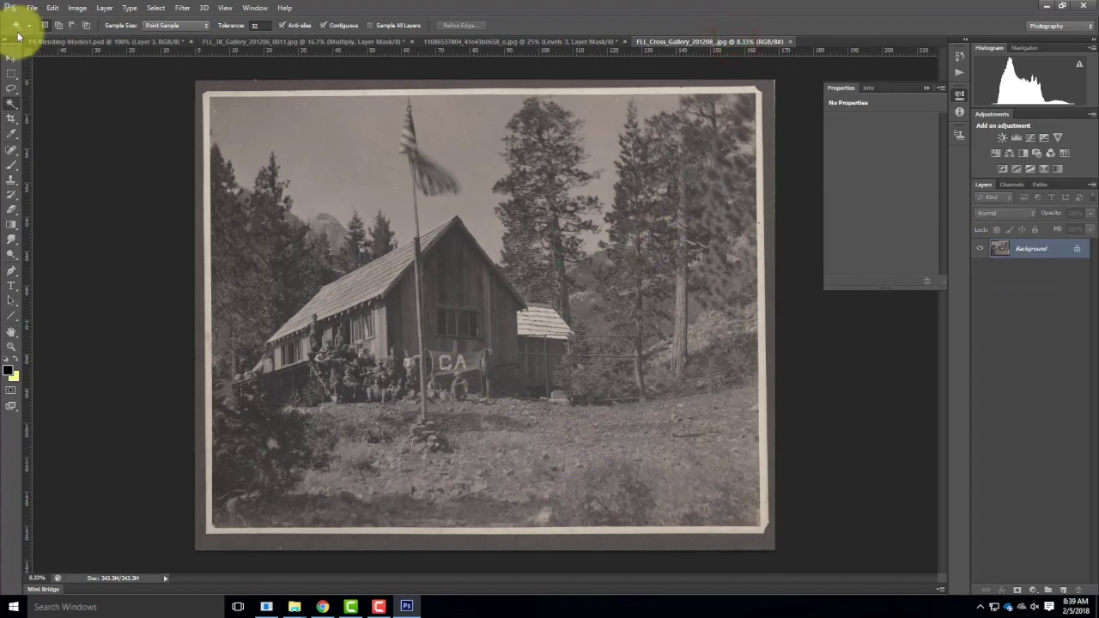
left_click(104, 8)
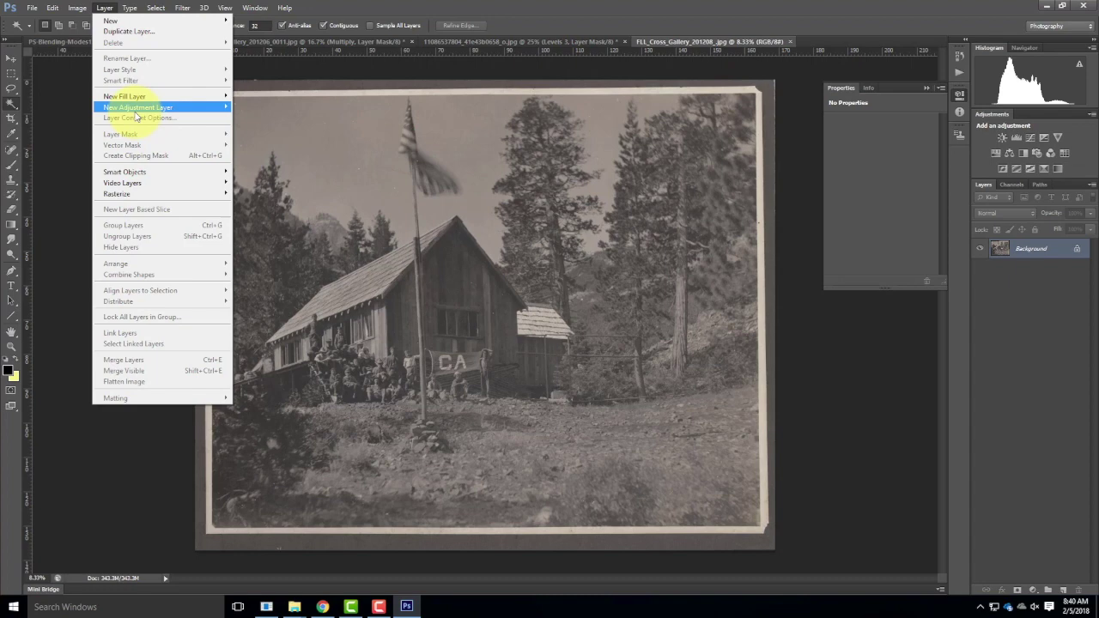
mouse_move(136, 116)
left_click(268, 121)
left_click(607, 205)
left_click_drag(845, 206, 861, 207)
left_click_drag(932, 206, 920, 208)
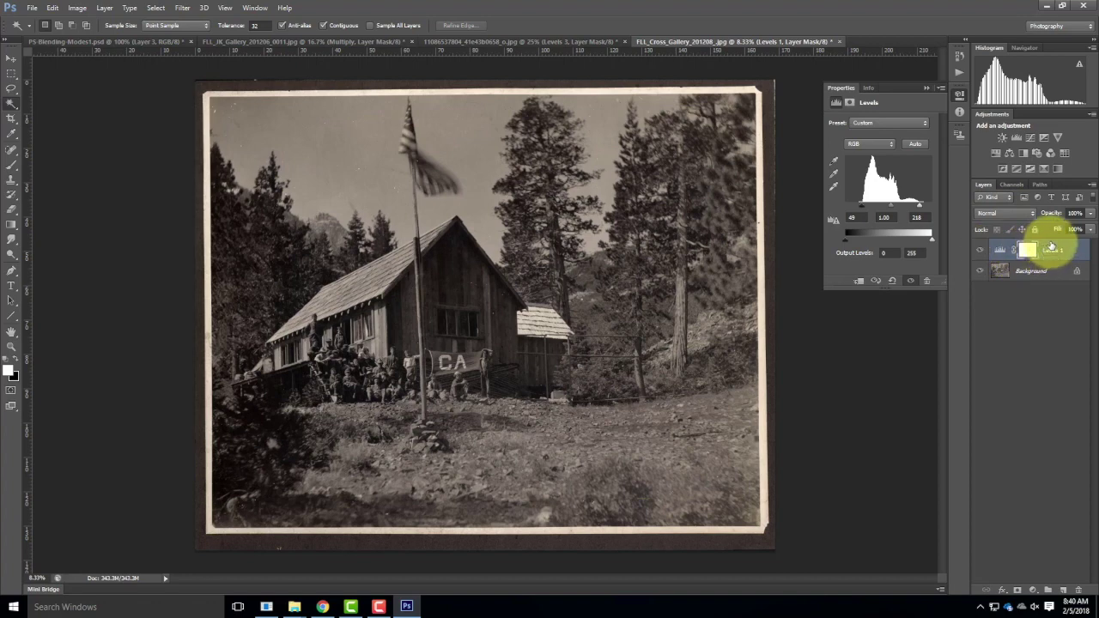
Step: Duplicate the cabin photo's Levels adjustment layer twice, keeping the default copy names
right_click(1051, 248)
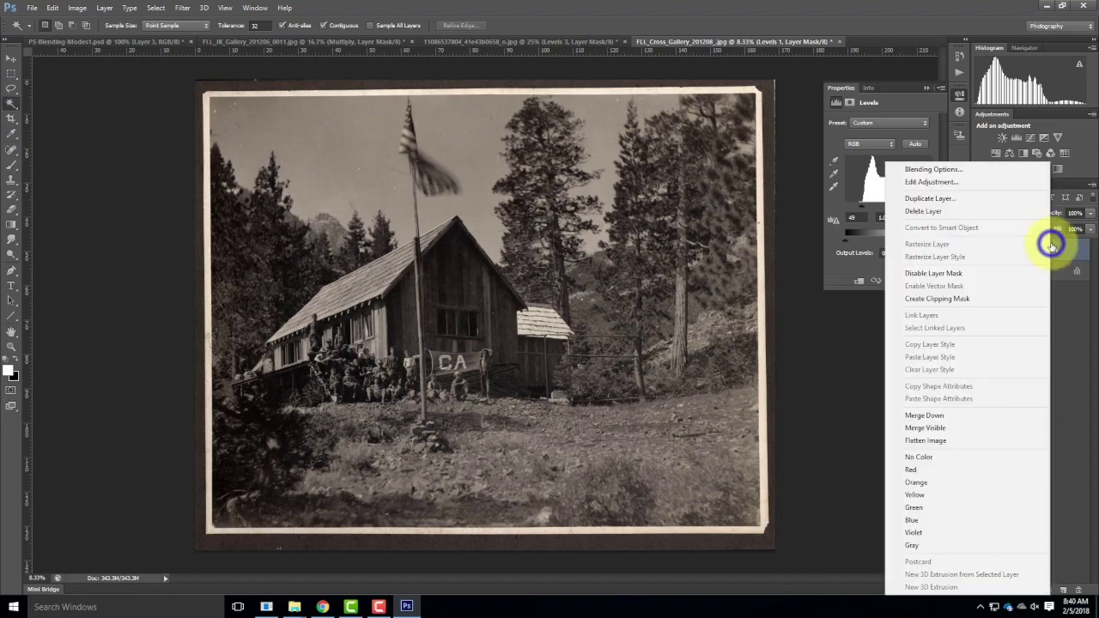
left_click(958, 204)
left_click(652, 189)
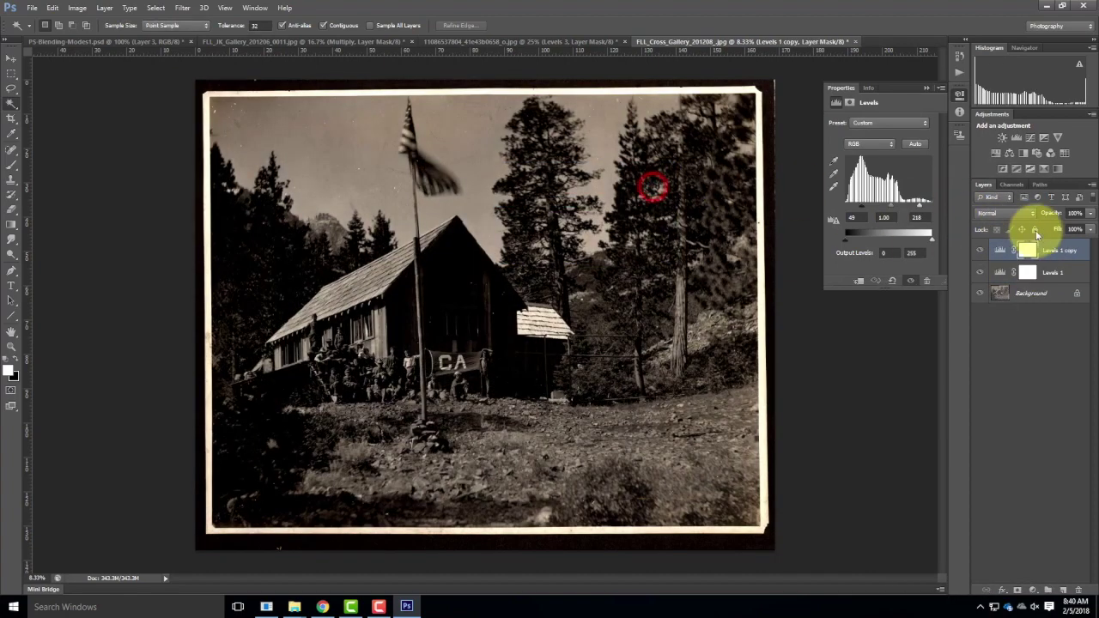
right_click(1052, 248)
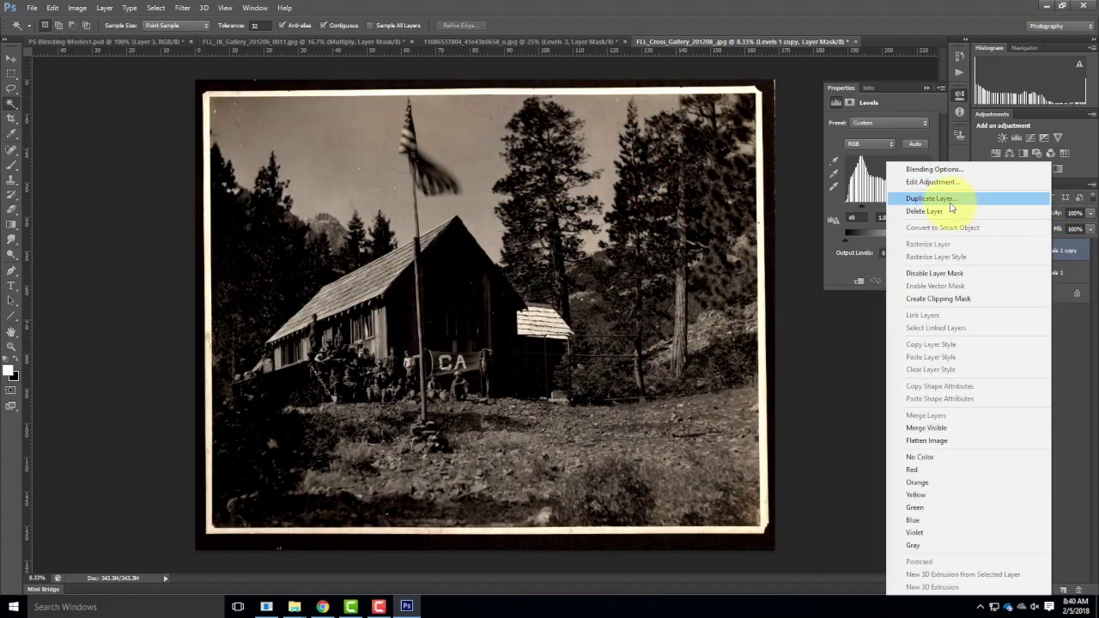
left_click(945, 203)
left_click(657, 186)
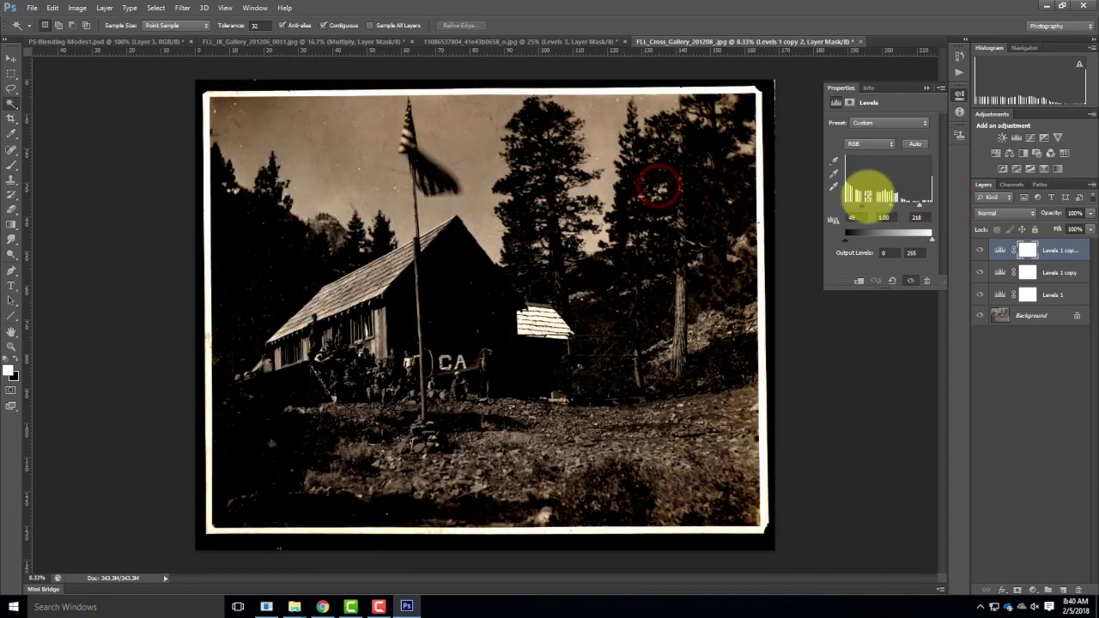
Step: Hide the topmost and lowest Levels layers, leaving only the middle Levels copy visible above the Background
left_click(978, 250)
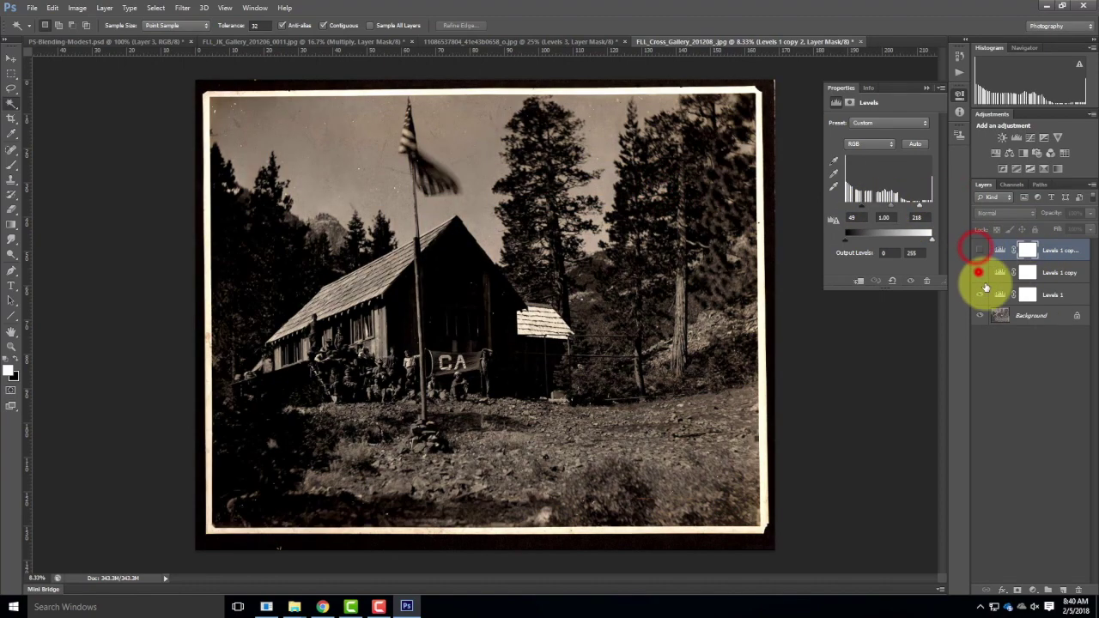
left_click(980, 272)
left_click(980, 294)
left_click(979, 272)
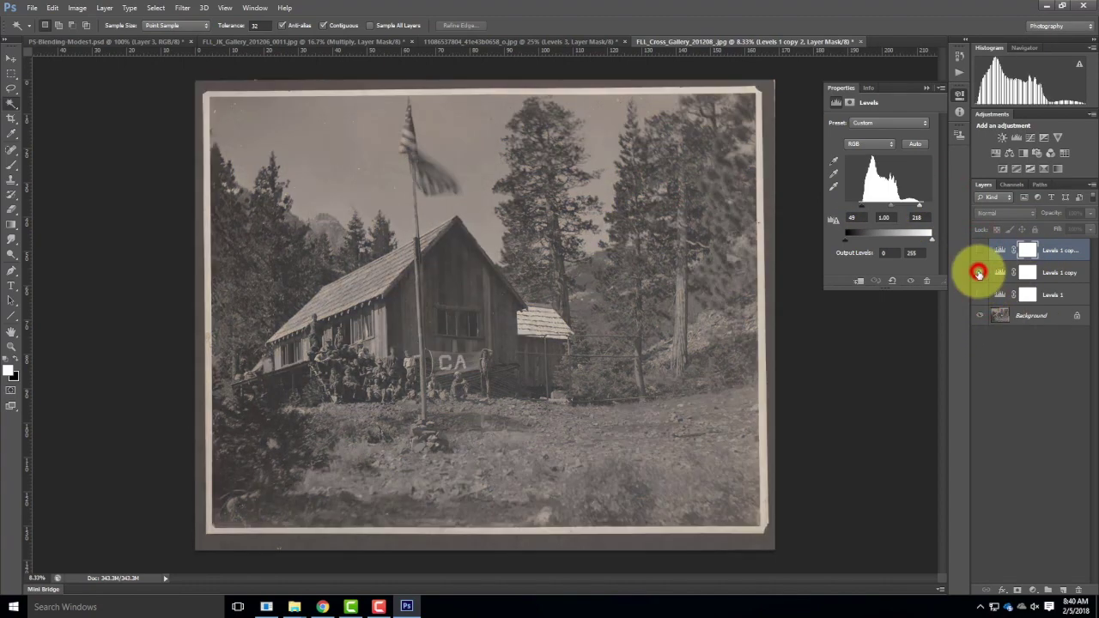
Step: Show only the topmost Levels copy above the Background and set its input levels to 50 and 216
left_click_drag(860, 206, 834, 204)
left_click_drag(920, 206, 951, 208)
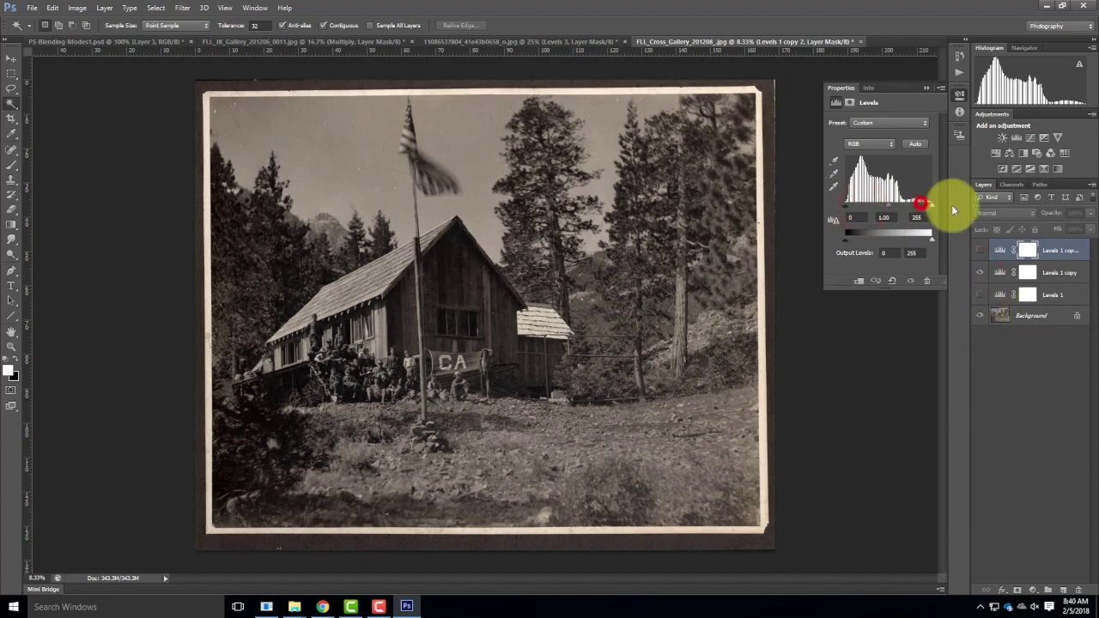
left_click(980, 272)
left_click(980, 249)
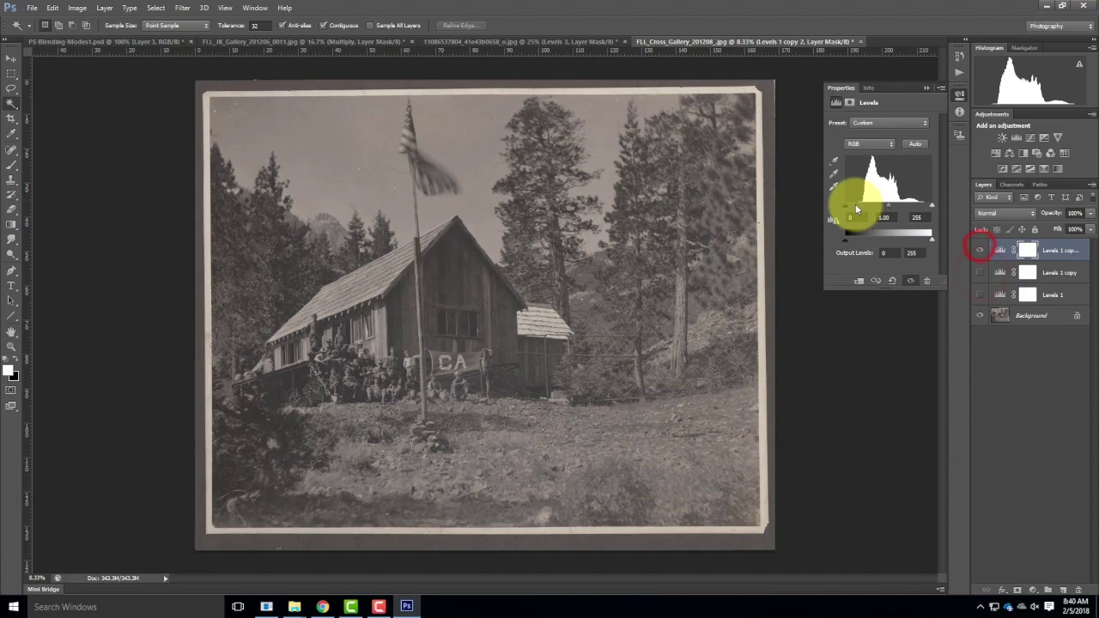
left_click_drag(847, 206, 863, 206)
left_click_drag(931, 207, 919, 206)
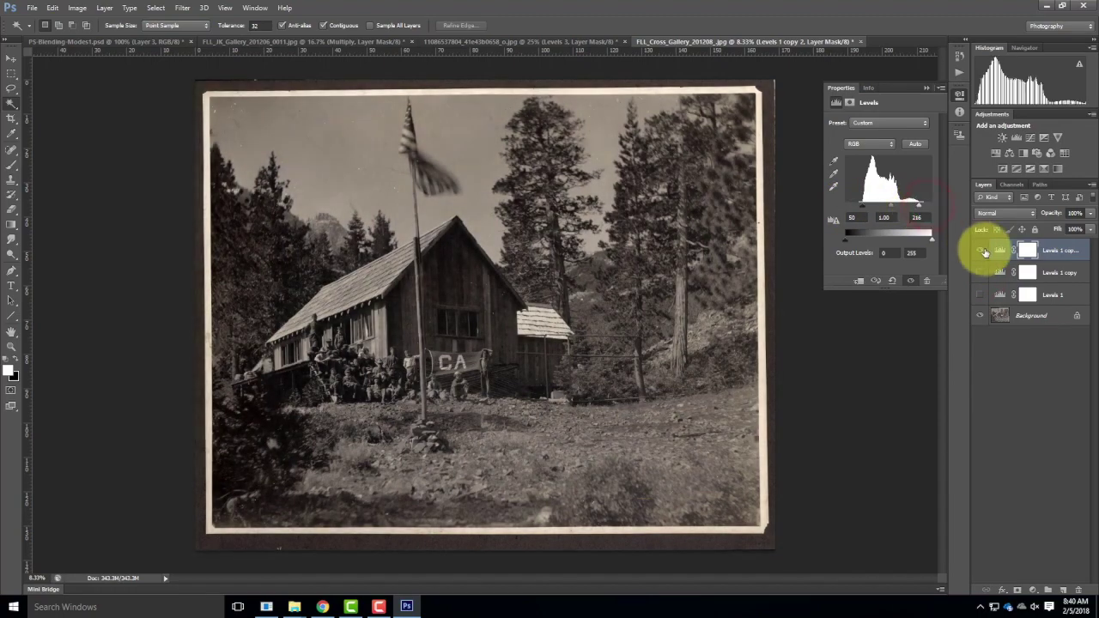
Step: Show only the lowest Levels layer above the Background and set its blending mode to Multiply
left_click(980, 249)
left_click(980, 294)
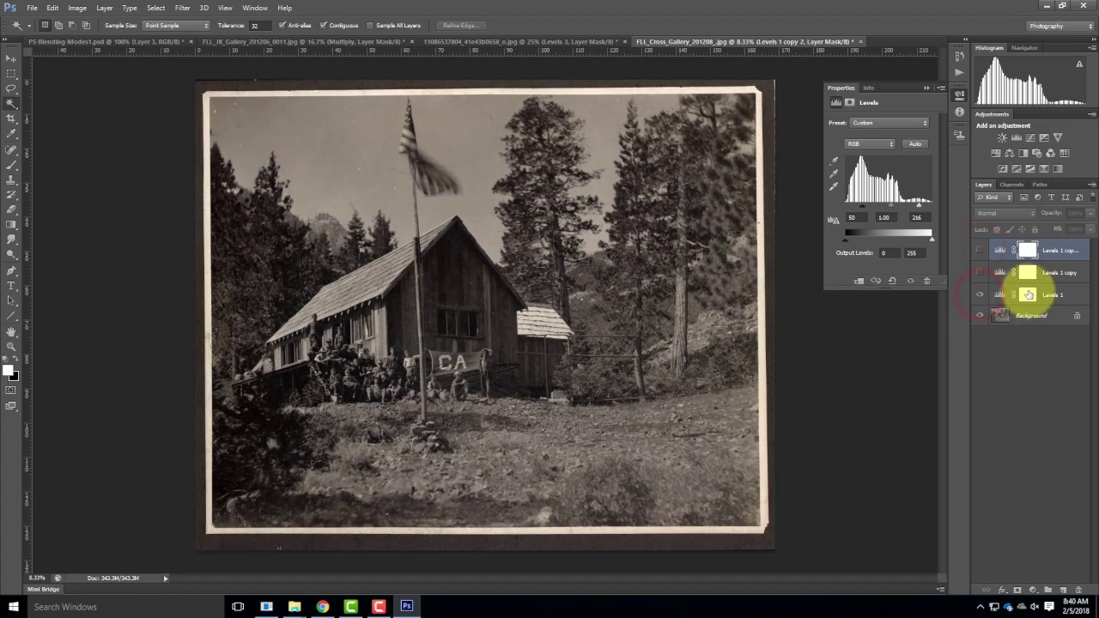
left_click(1056, 294)
left_click(1005, 216)
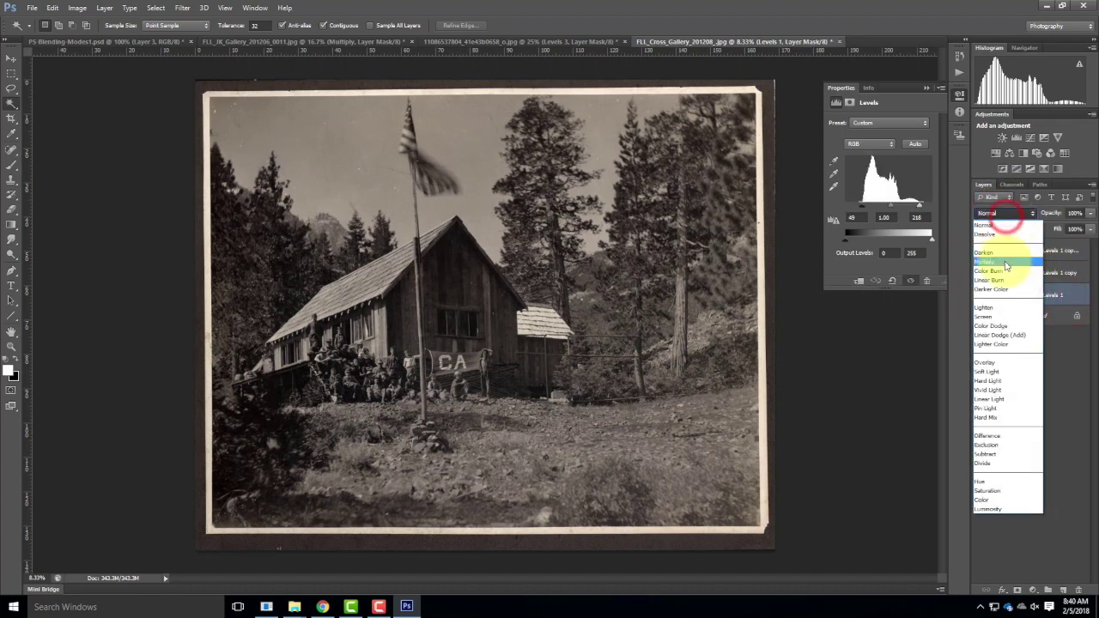
left_click(1006, 262)
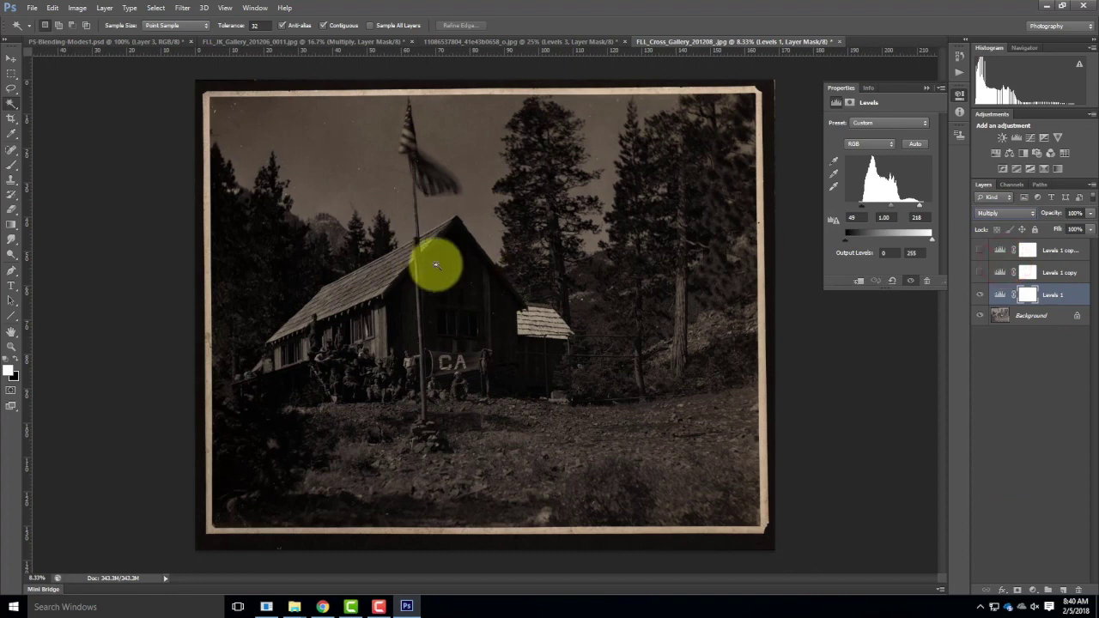
Step: Show only the middle Levels copy above the Background and set its blending mode to Screen
left_click(980, 294)
left_click(980, 272)
left_click(1055, 272)
left_click(1018, 214)
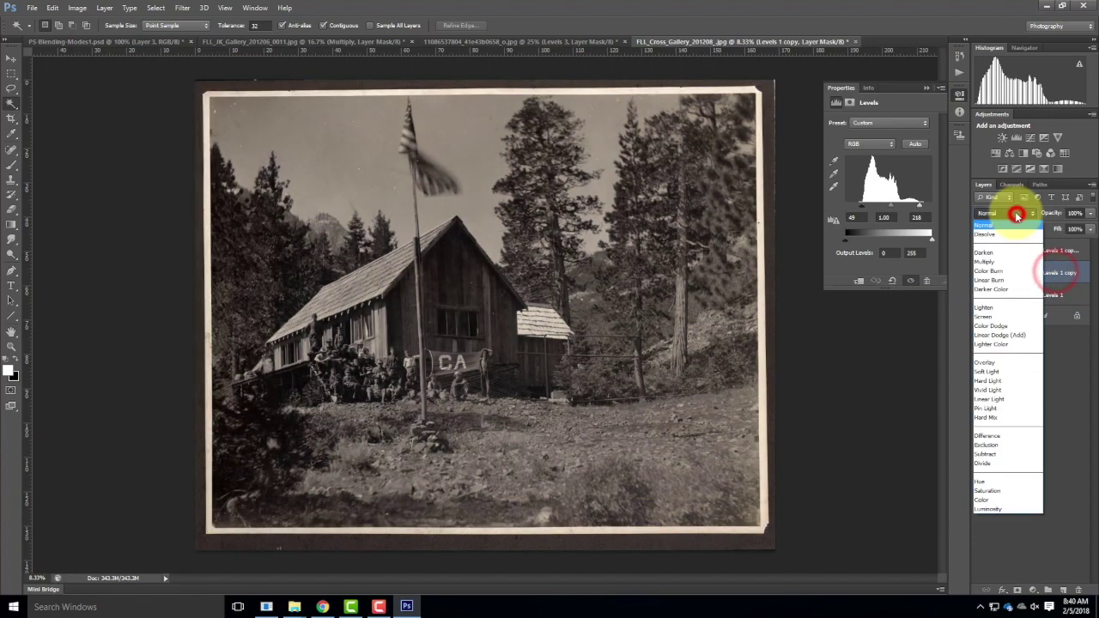
left_click(992, 320)
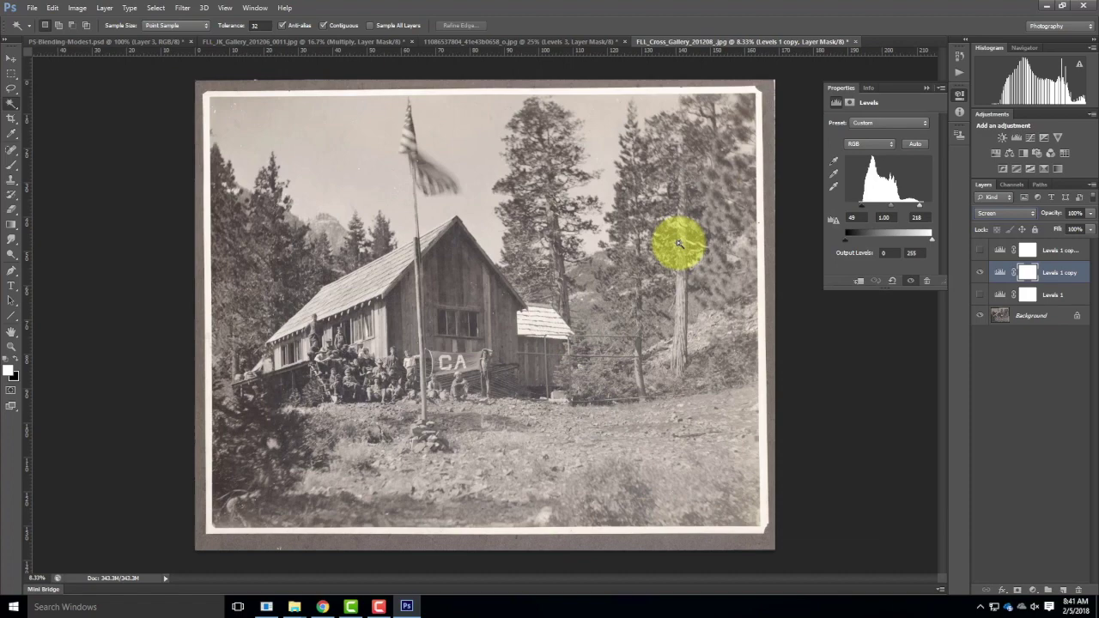
Step: Show only the topmost Levels copy above the Background and set its blending mode to Overlay
left_click(980, 274)
left_click(980, 251)
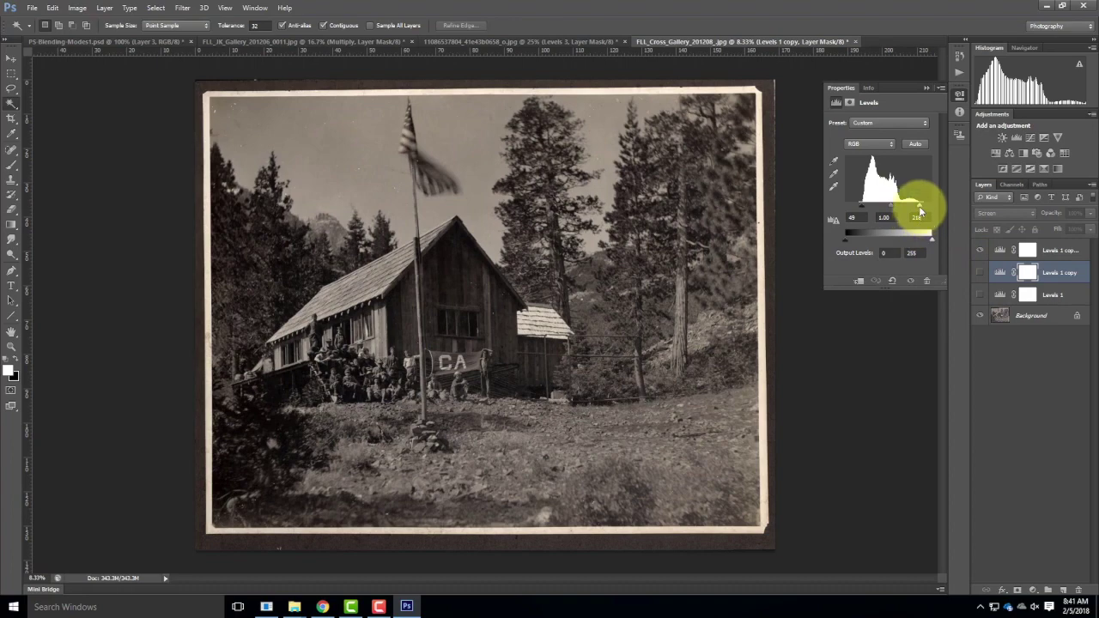
left_click(982, 252)
left_click(981, 252)
left_click(982, 251)
left_click(982, 251)
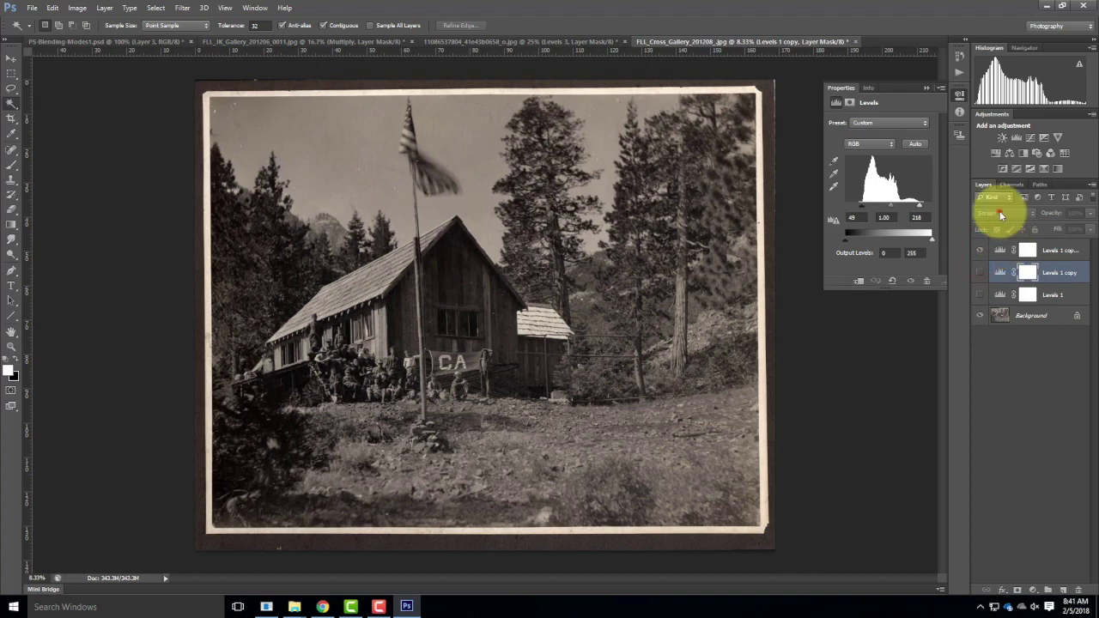
left_click(1002, 250)
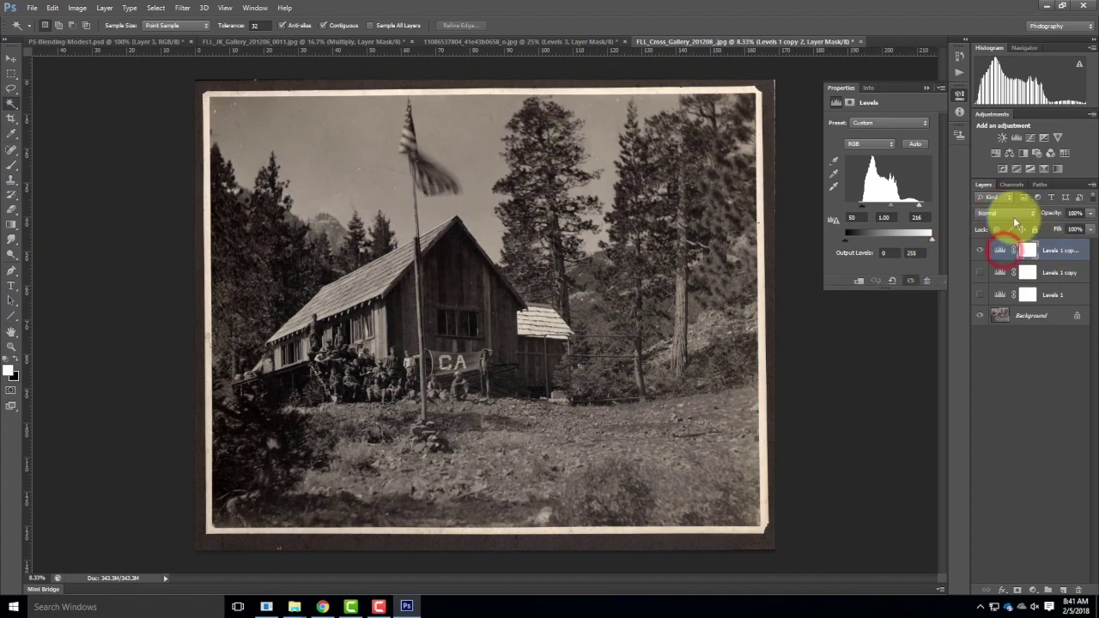
left_click(1011, 214)
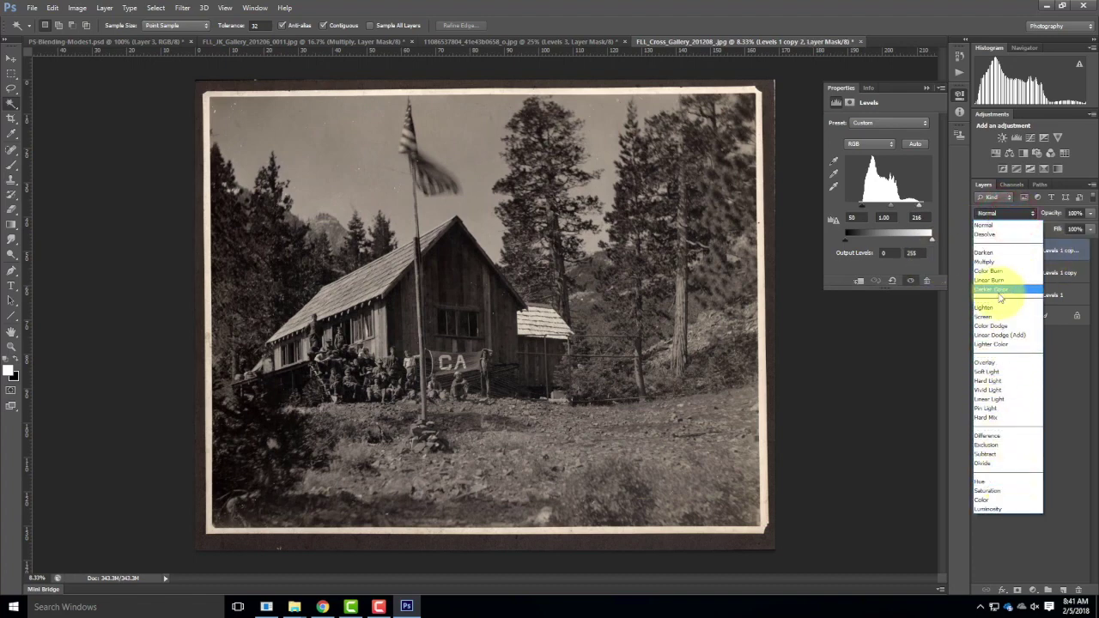
left_click(997, 364)
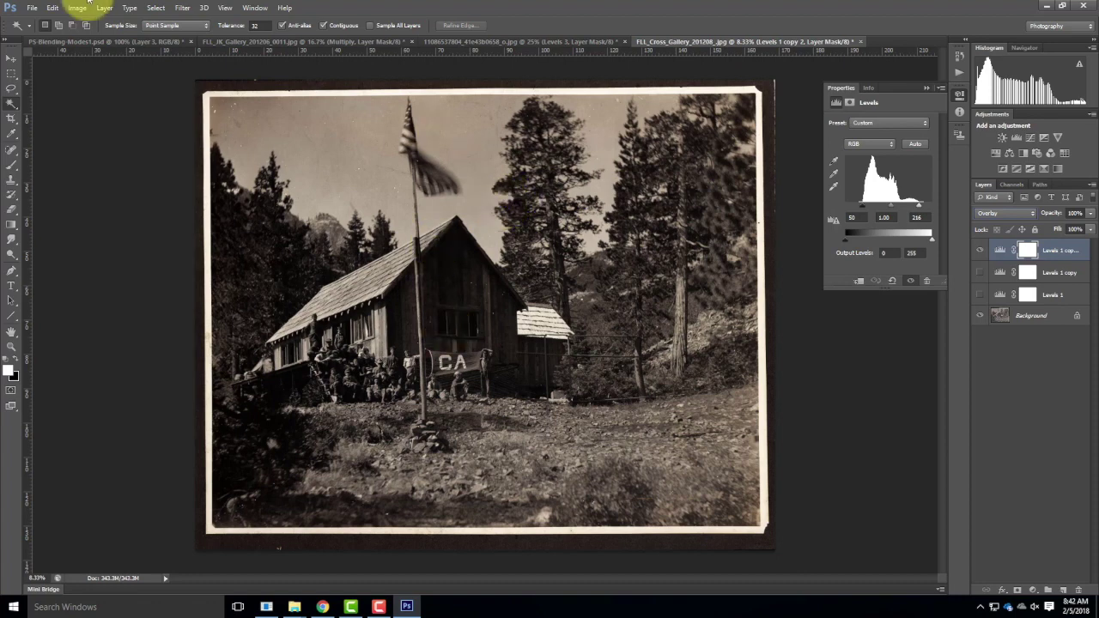
Step: Open the sunset photo DSC_0165-(1)_4-(1)_3-(1)_tonemapped from the Ex105 folder
left_click(32, 8)
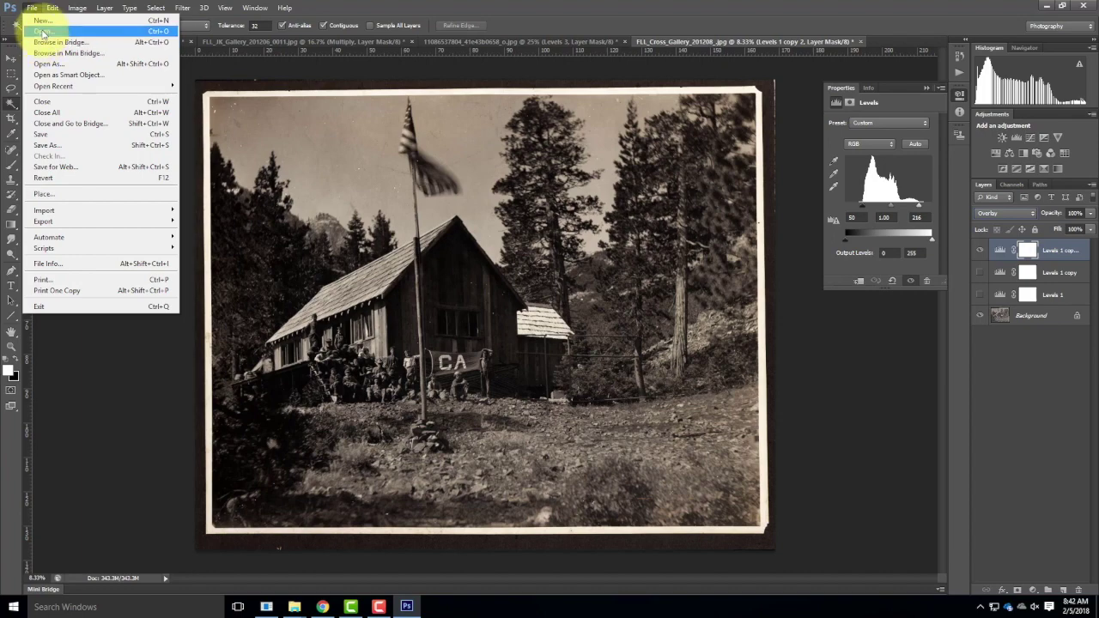
left_click(43, 30)
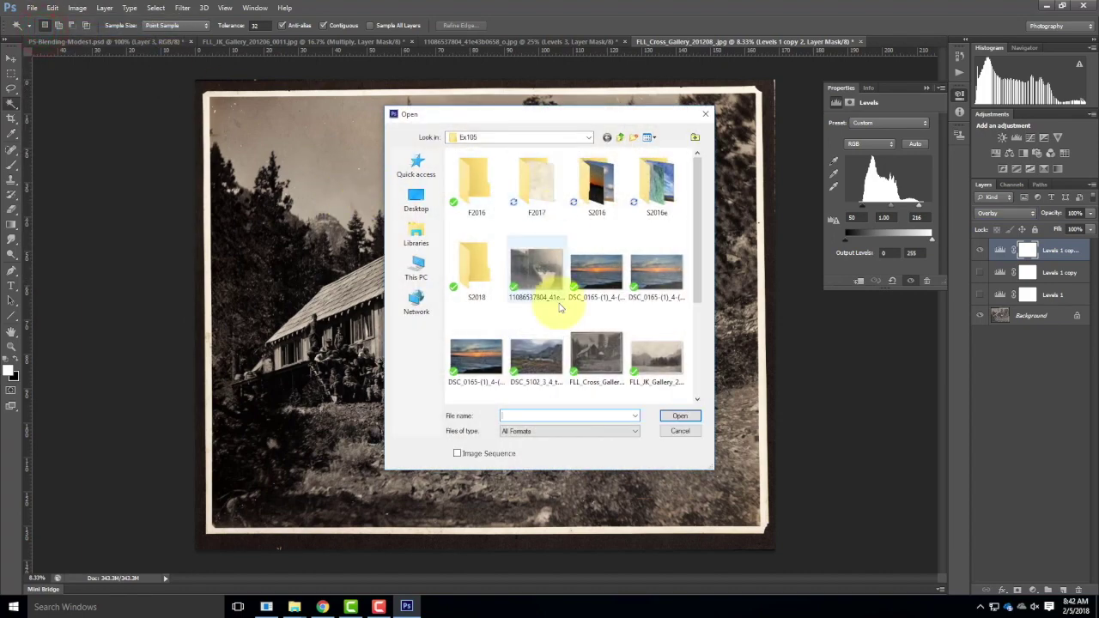
left_click(596, 271)
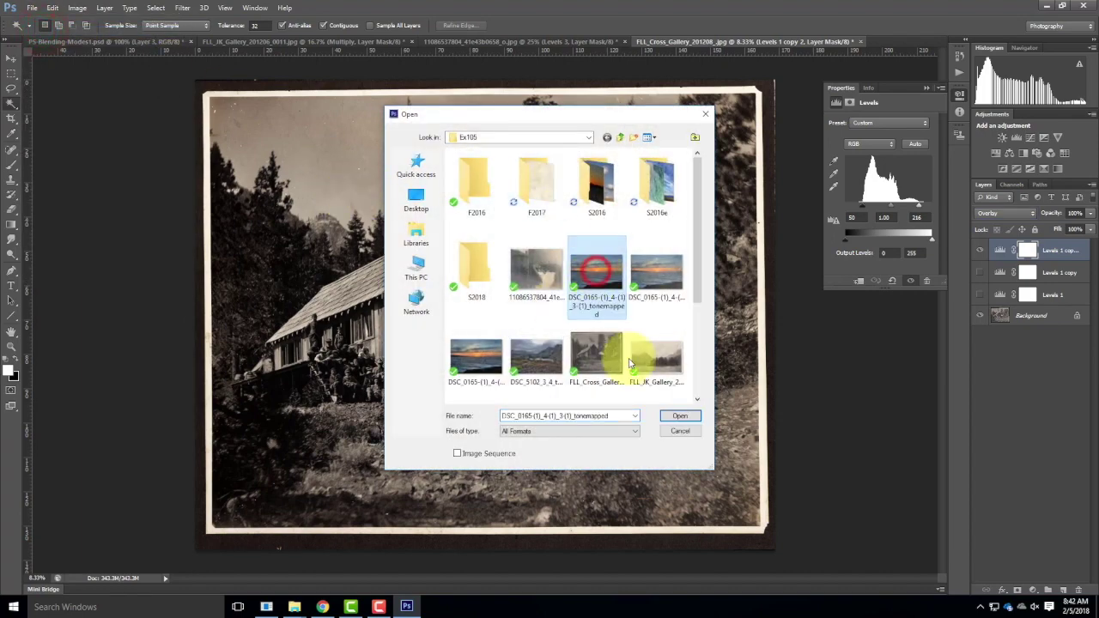
left_click(679, 416)
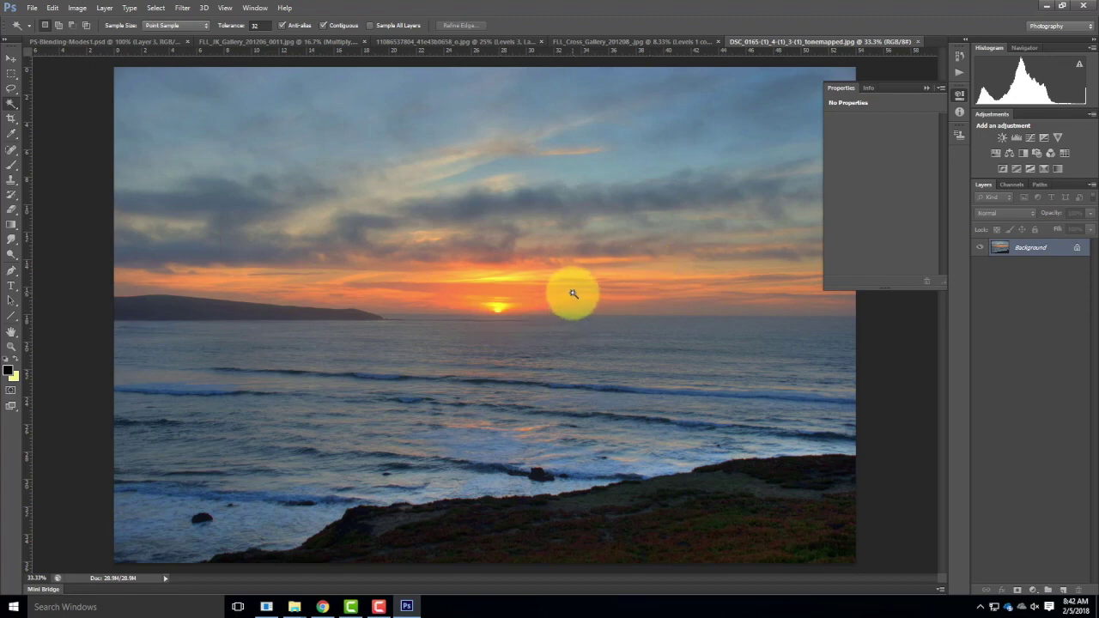
Step: Add a Curves adjustment layer with its default name and shape an S-curve, with the highlight point at input 182 and output 200
left_click(105, 8)
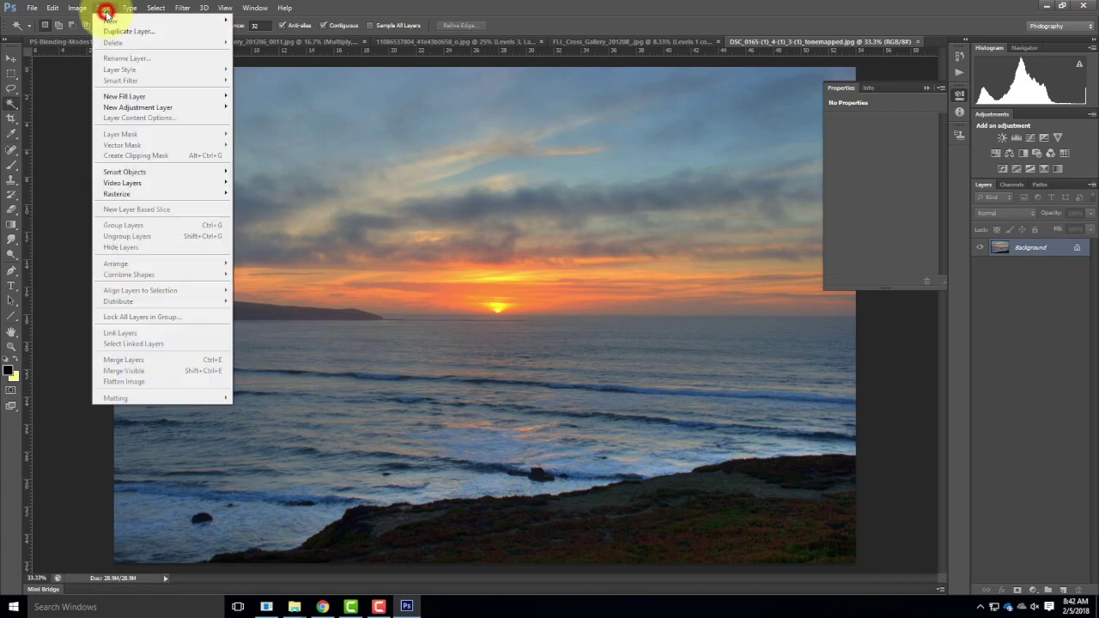
mouse_move(133, 107)
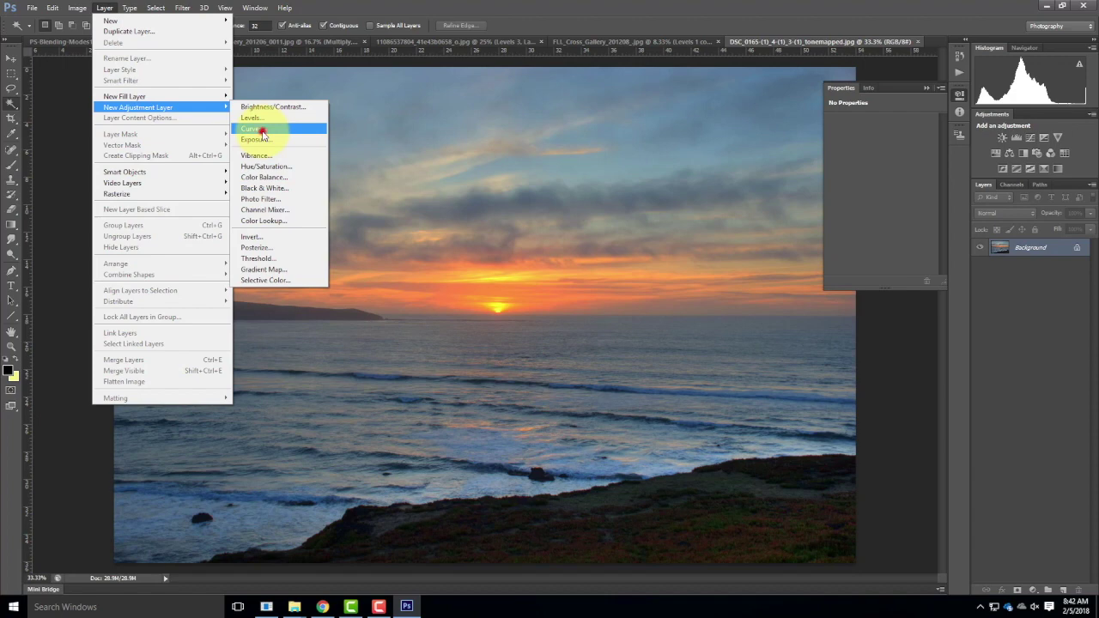
left_click(263, 131)
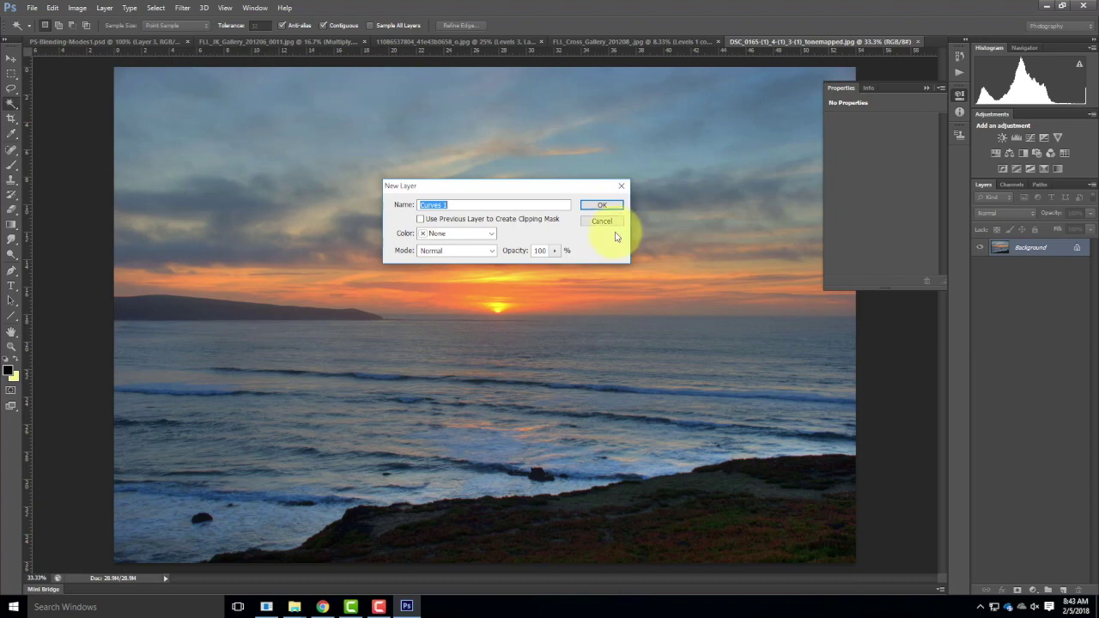
left_click(601, 206)
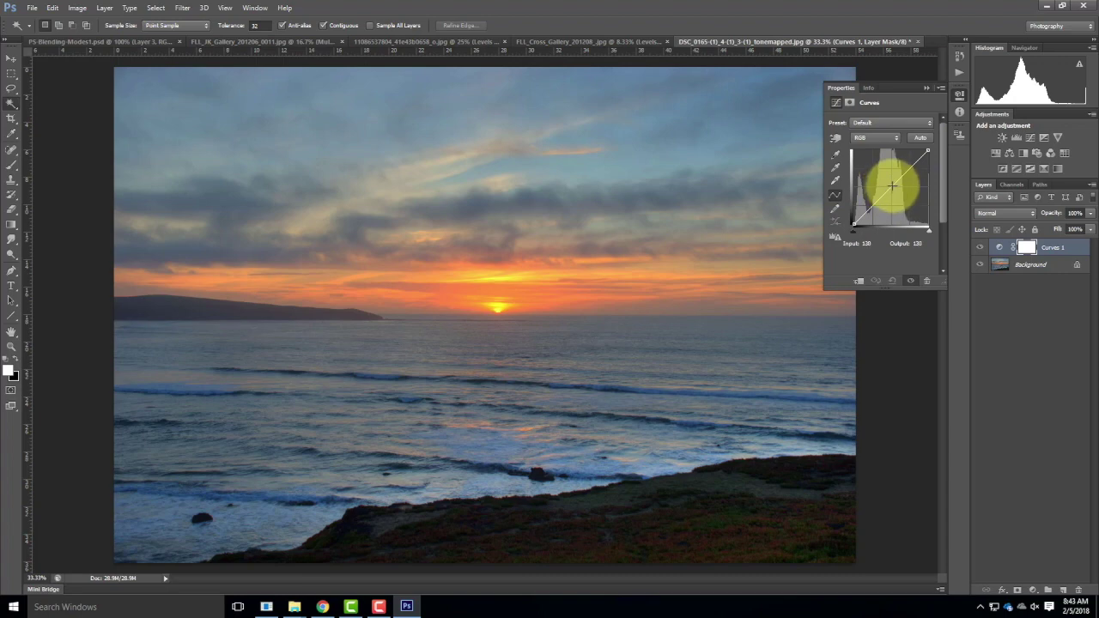
left_click_drag(892, 186, 908, 167)
left_click_drag(871, 206, 905, 164)
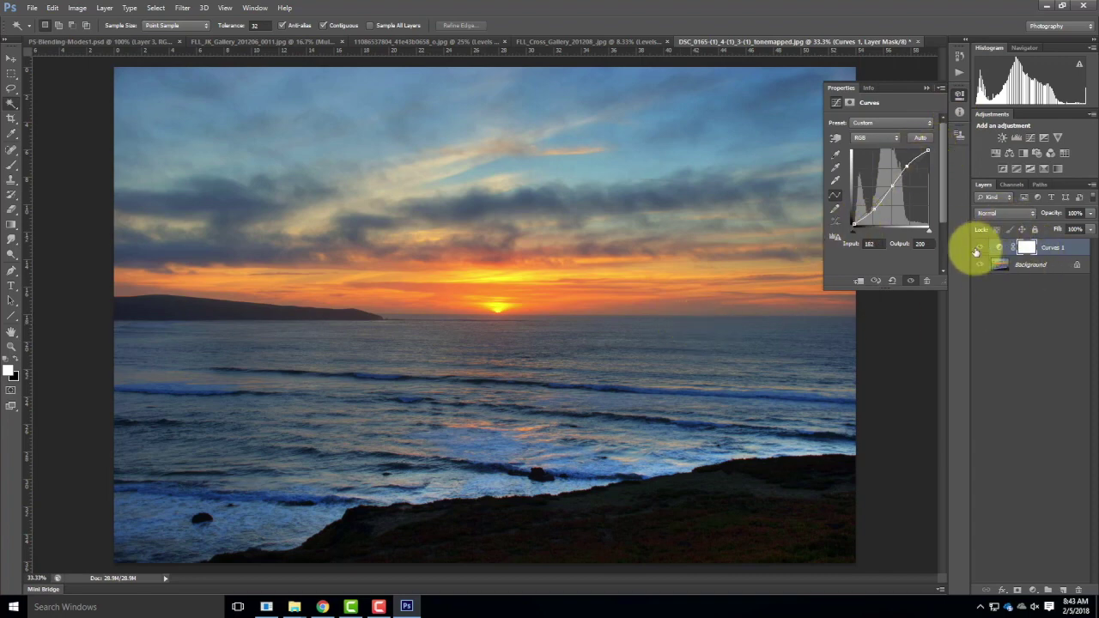
Step: Compare the sunset photo with and without the Curves adjustment
left_click(977, 249)
left_click(976, 250)
left_click(976, 250)
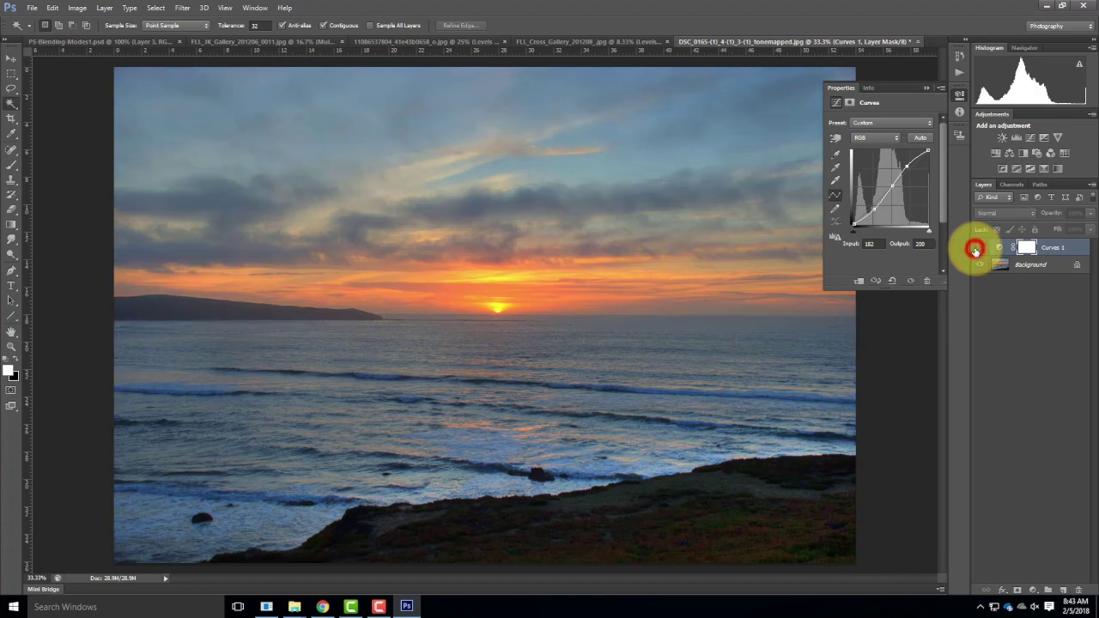
left_click(976, 250)
left_click(975, 250)
left_click(976, 250)
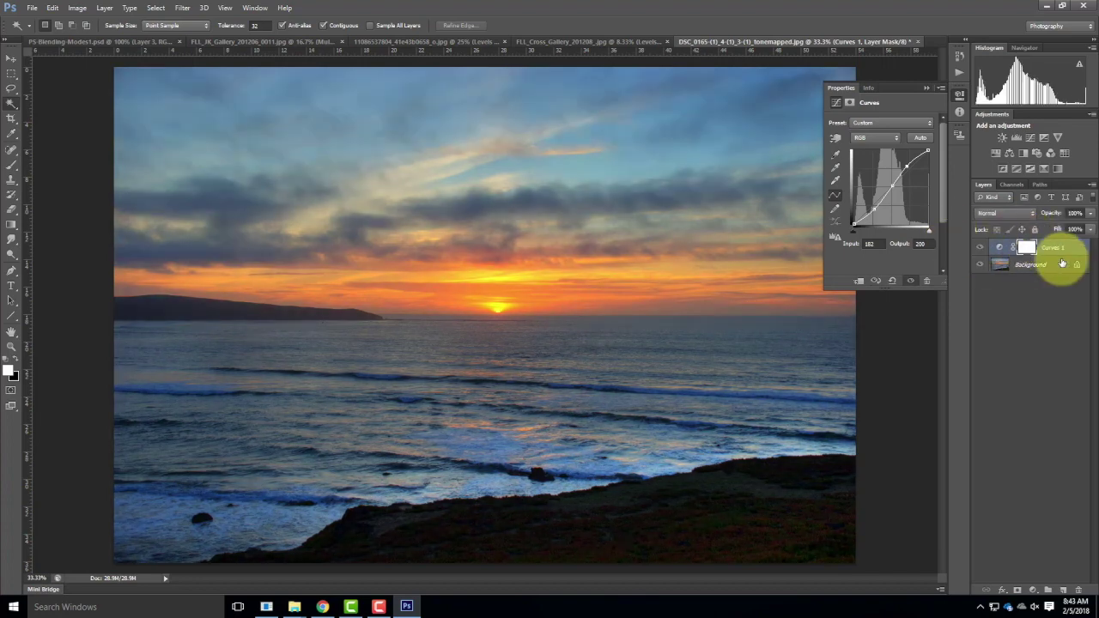
Step: Try the Luminosity blending mode on the Curves layer and compare it with the unadjusted sunset photo
left_click(1015, 212)
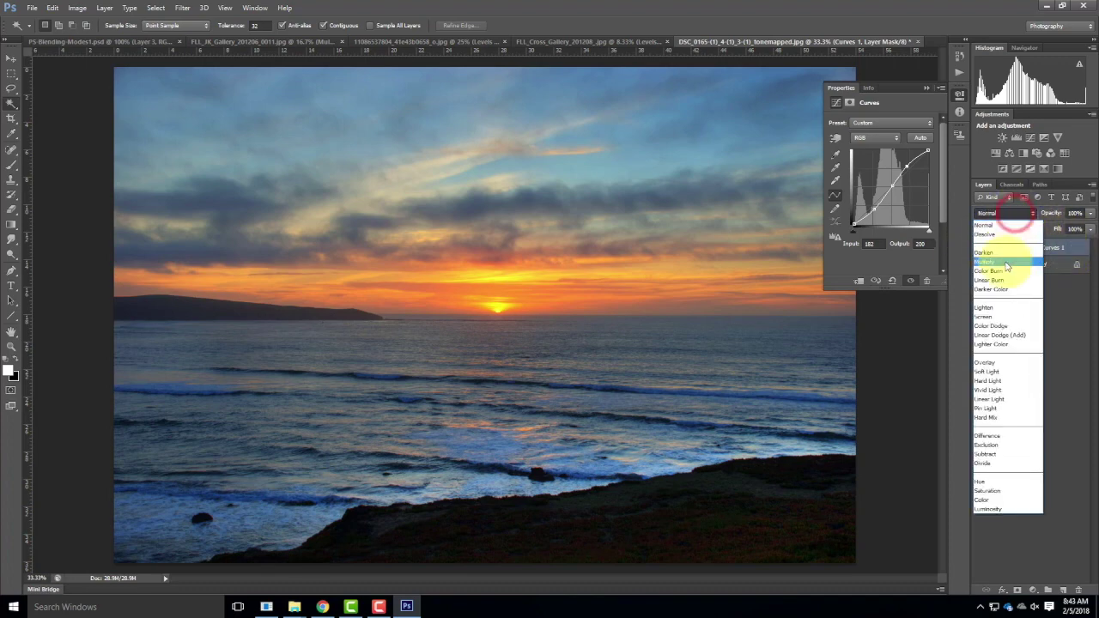
left_click(1006, 509)
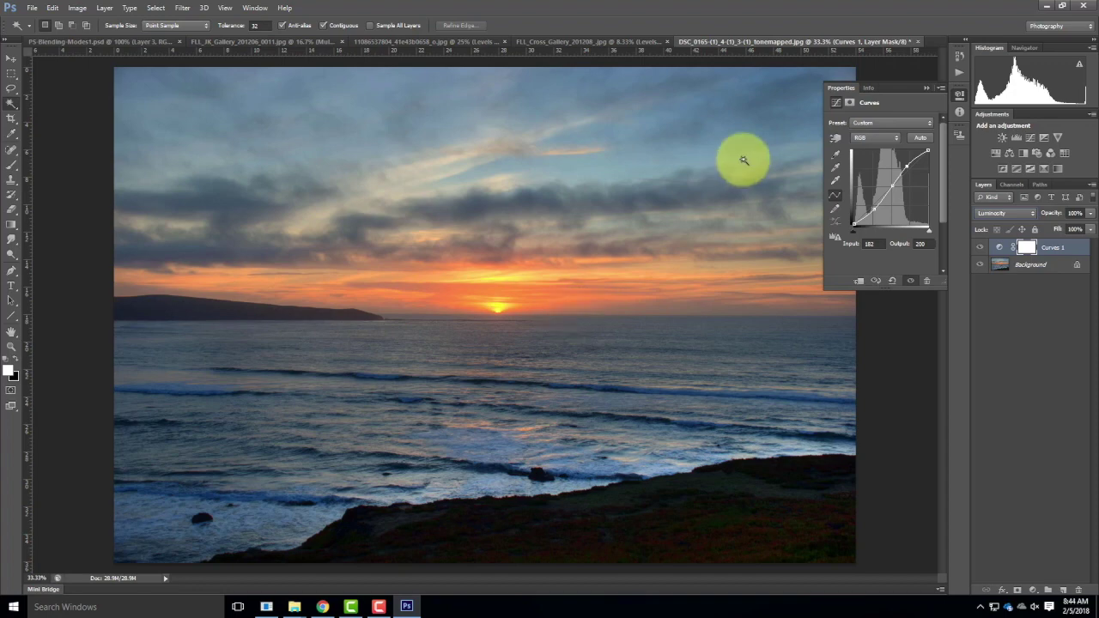
left_click(978, 248)
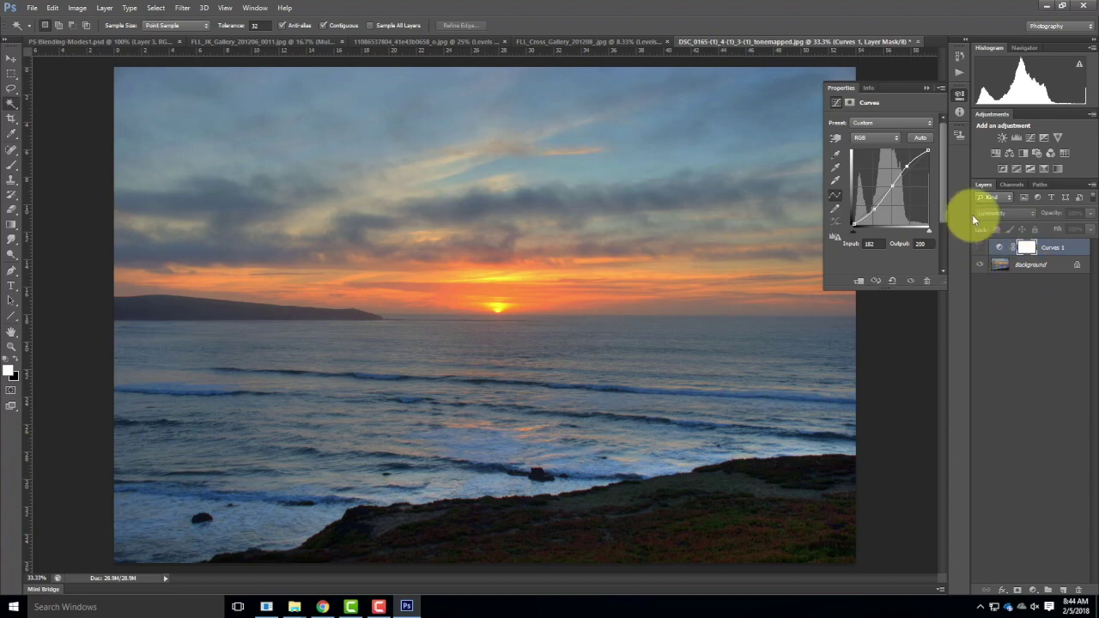
left_click(1028, 292)
left_click(980, 247)
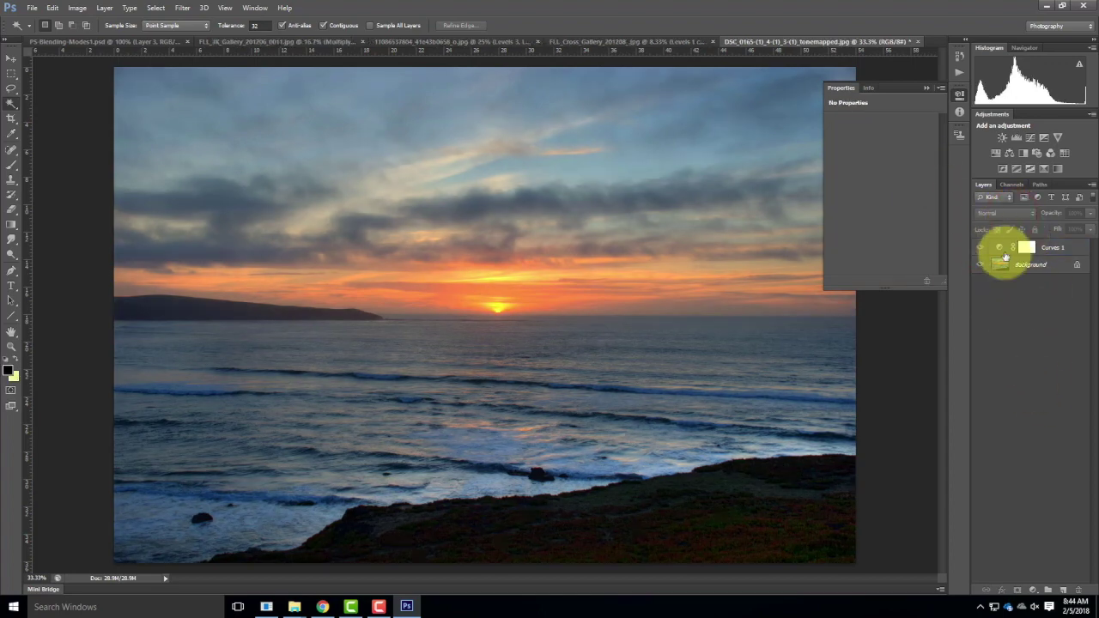
Step: Set the Curves layer's blending mode back to Normal
left_click(1080, 246)
left_click(1007, 212)
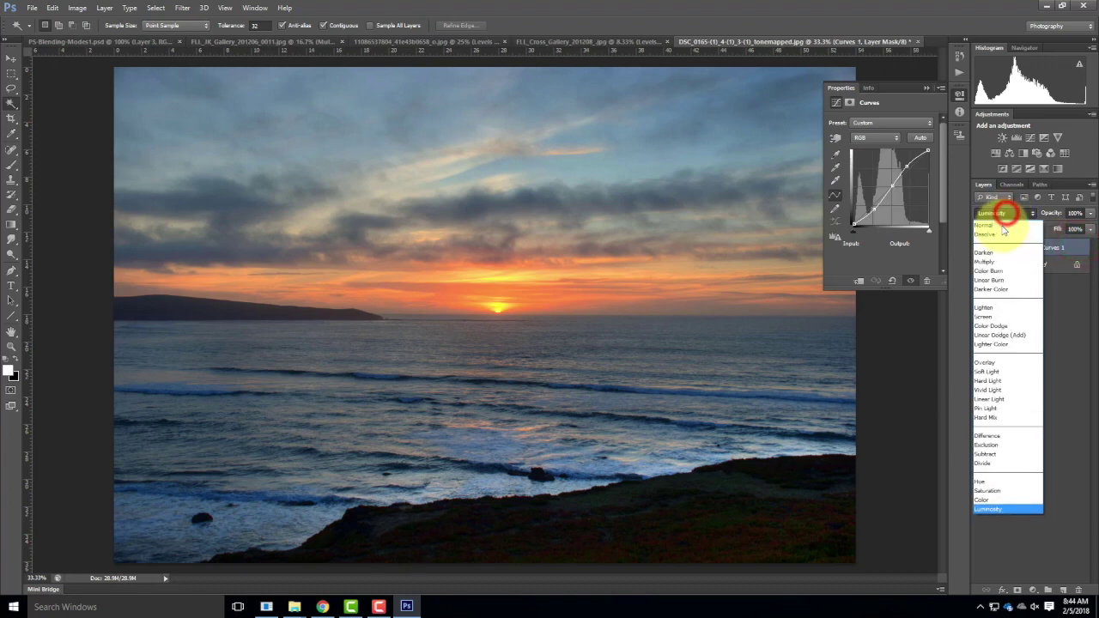
left_click(1001, 228)
Step: Duplicate the Curves adjustment layer, keeping the default copy name
left_click(1040, 321)
left_click(1054, 247)
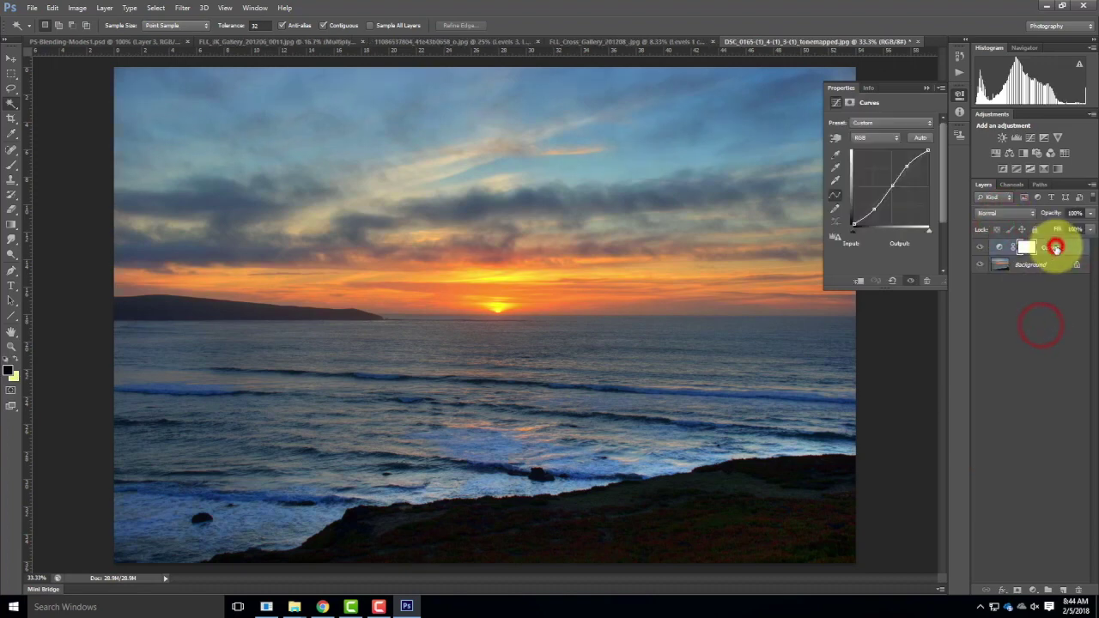
right_click(1051, 242)
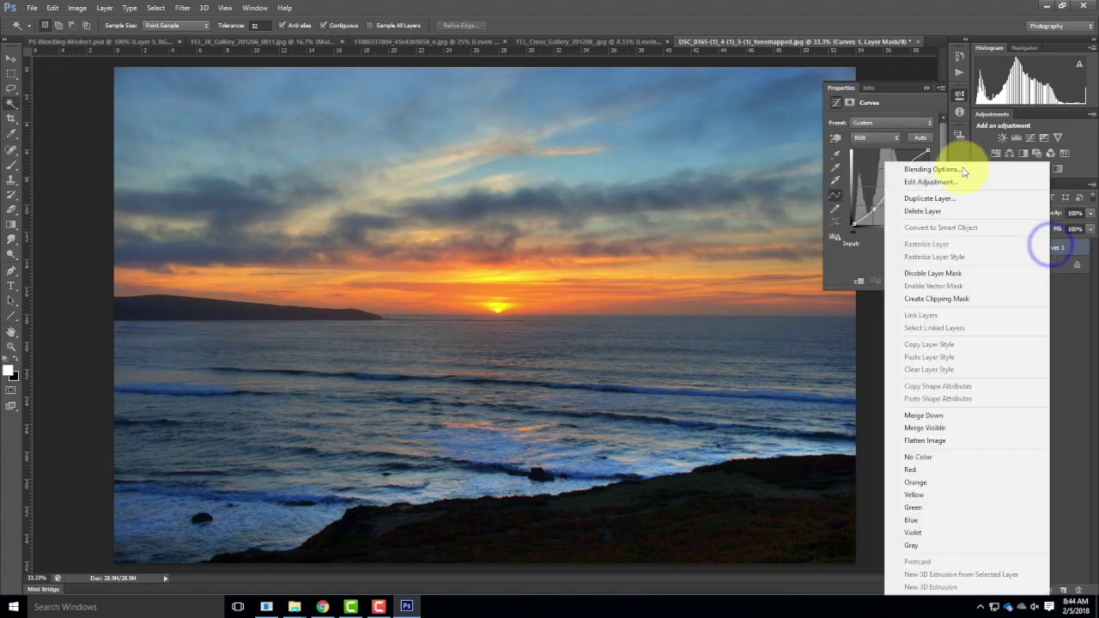
left_click(933, 200)
left_click(650, 184)
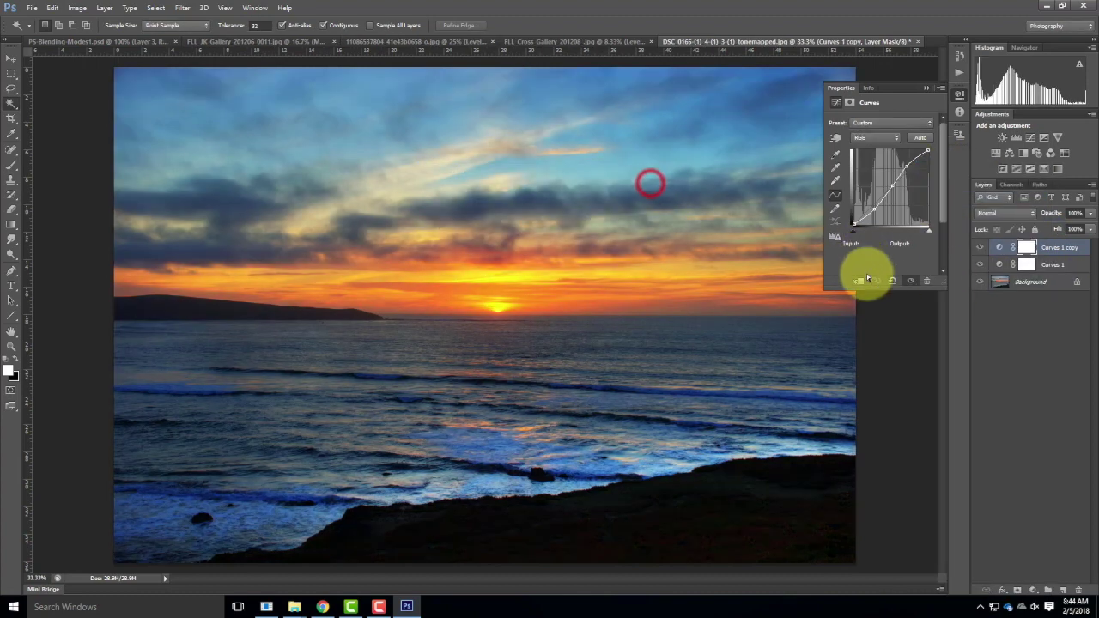
Step: Hide both Curves layers, leaving only the Background of the sunset photo visible
left_click(981, 265)
left_click(1033, 326)
left_click(981, 283)
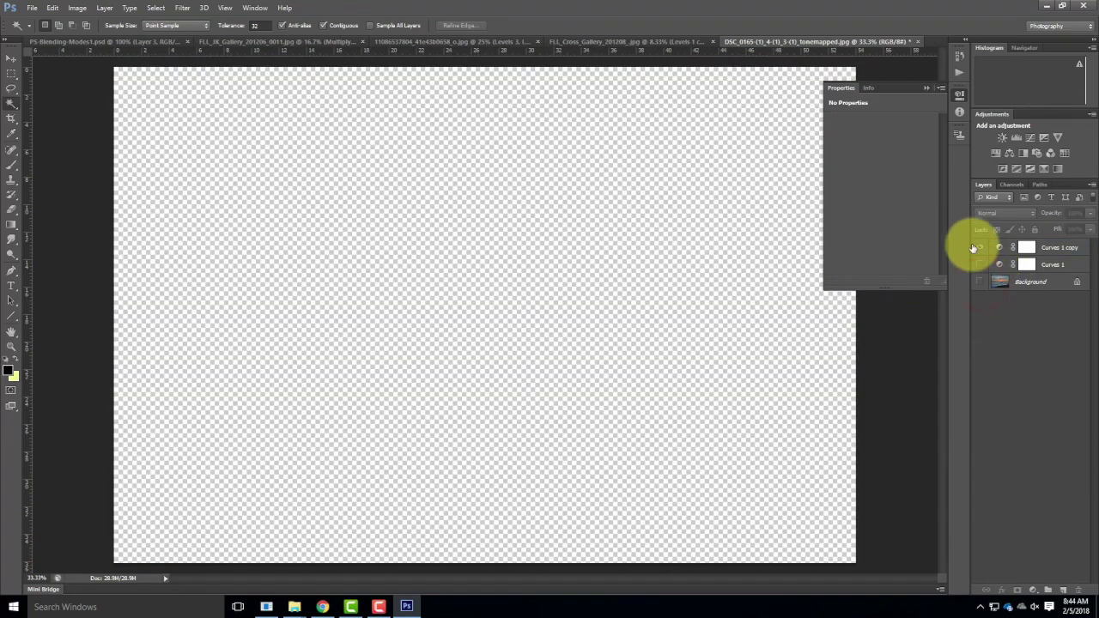
left_click(980, 248)
left_click(977, 282)
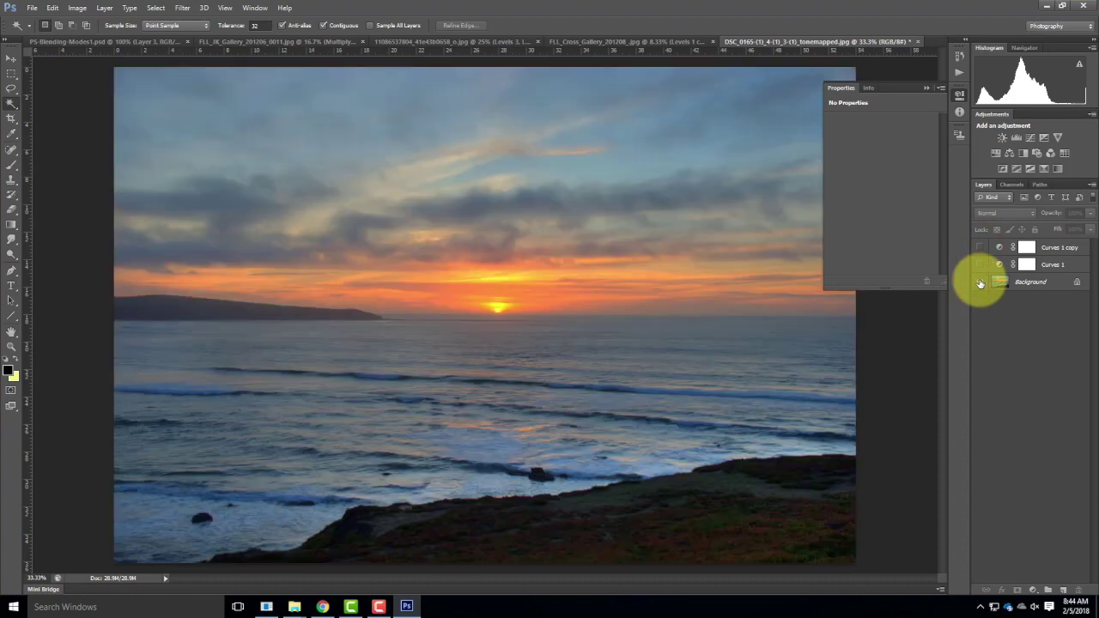
Step: Examine the area around the sun at 100% magnification with the original Curves layer shown and hidden
key("ctrl+equal")
key("ctrl+equal")
key("ctrl+equal")
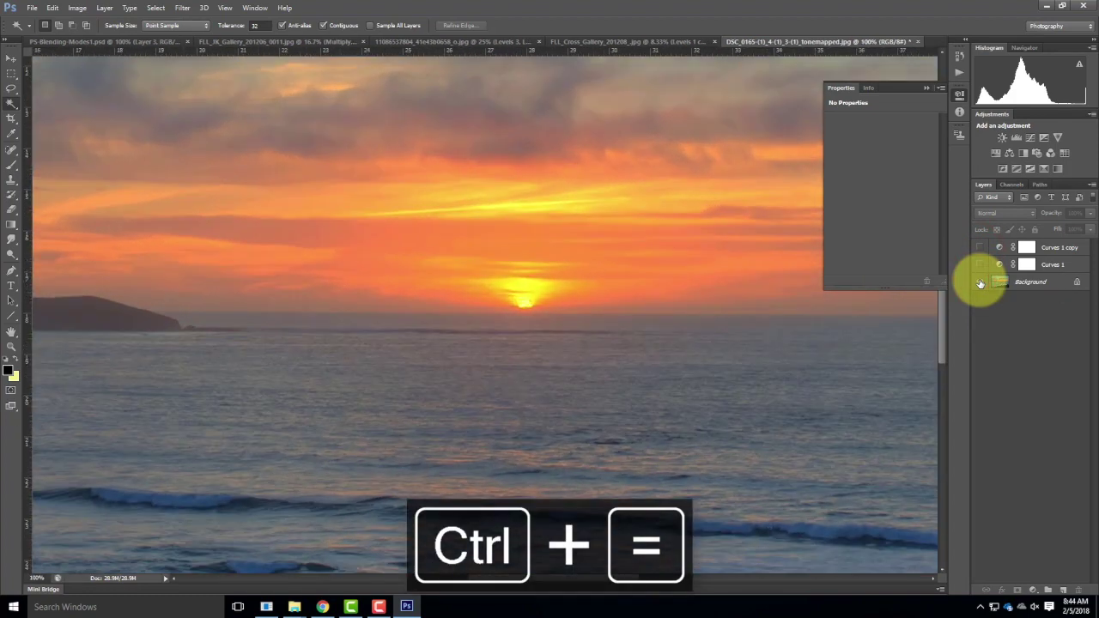
left_click_drag(645, 266, 607, 312)
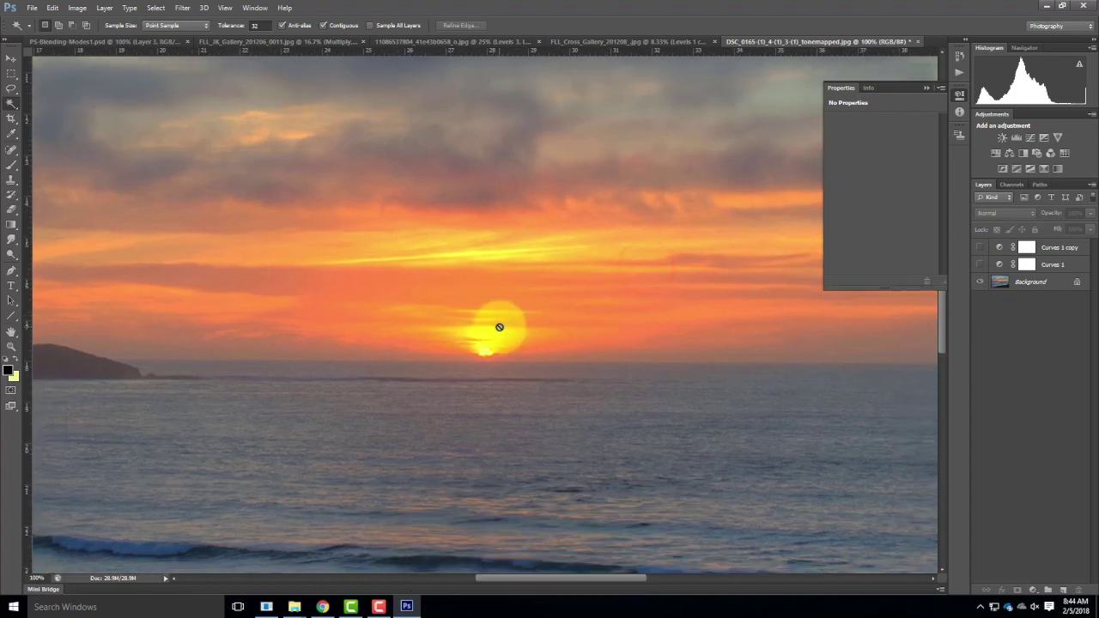
left_click(980, 264)
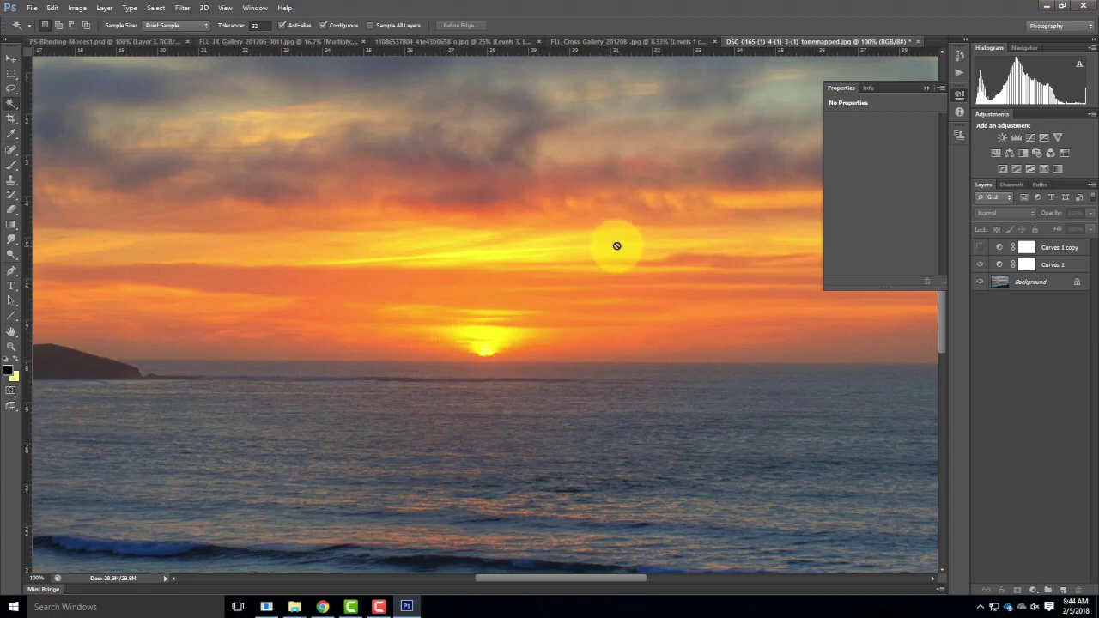
left_click(980, 263)
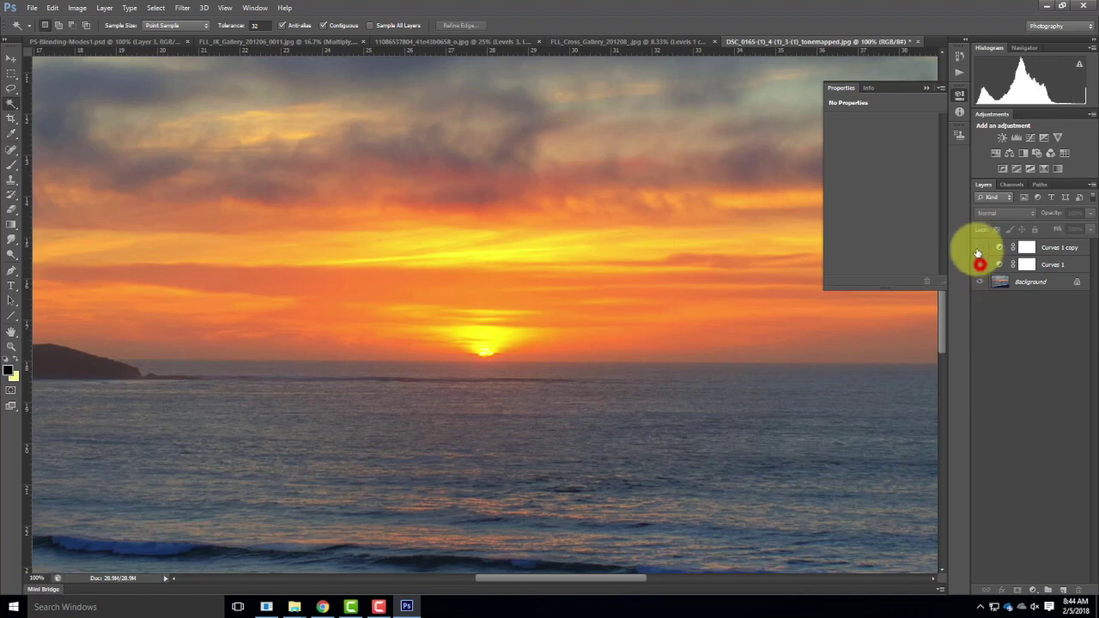
Step: Show the Curves 1 copy layer, set its blending mode to Luminosity, and compare the photo with it hidden and shown
left_click(980, 247)
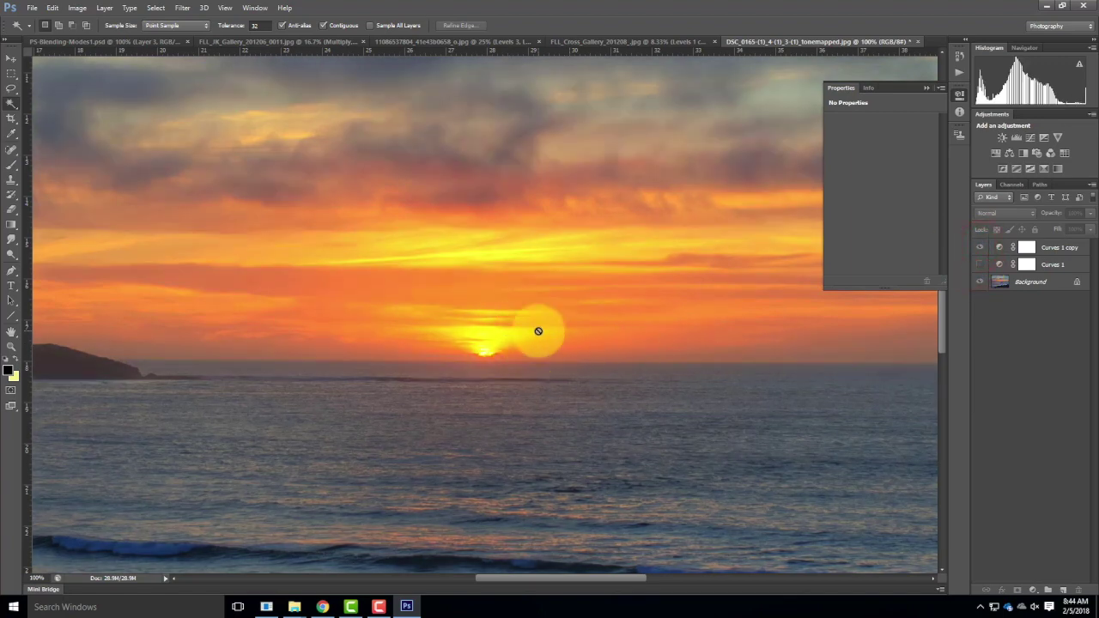
left_click(1056, 248)
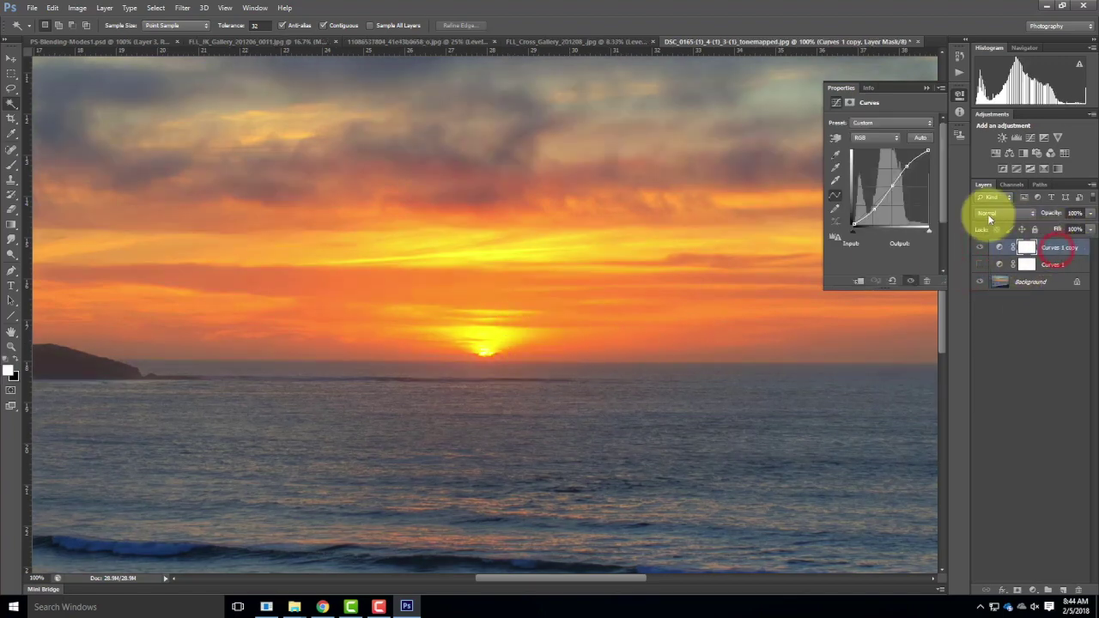
left_click(994, 213)
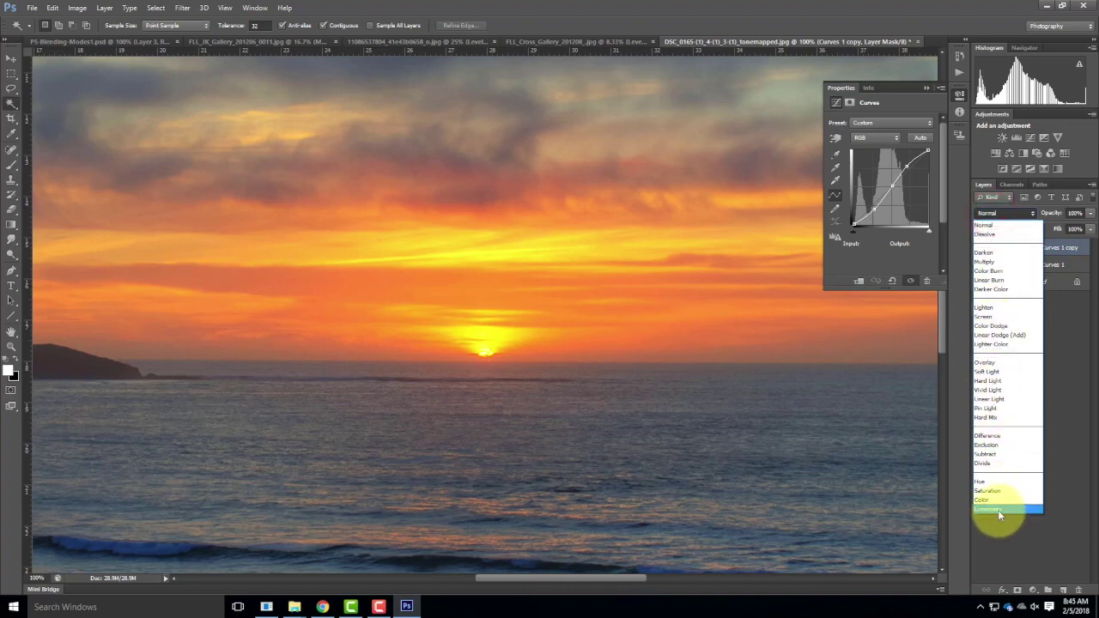
left_click(998, 509)
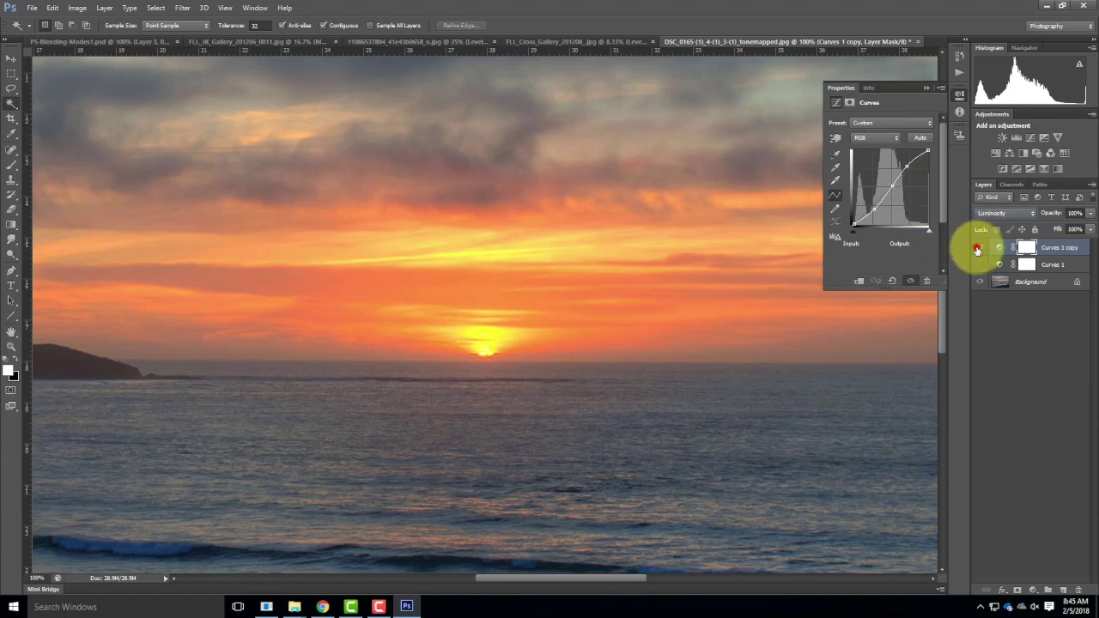
left_click(980, 249)
left_click(979, 249)
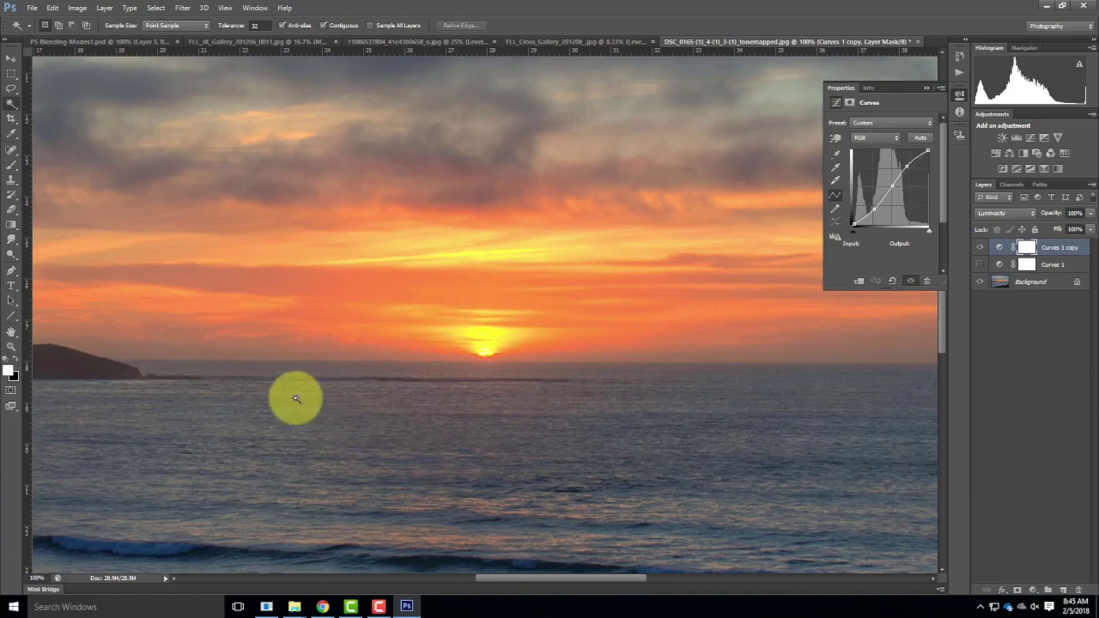
left_click(31, 8)
left_click(45, 31)
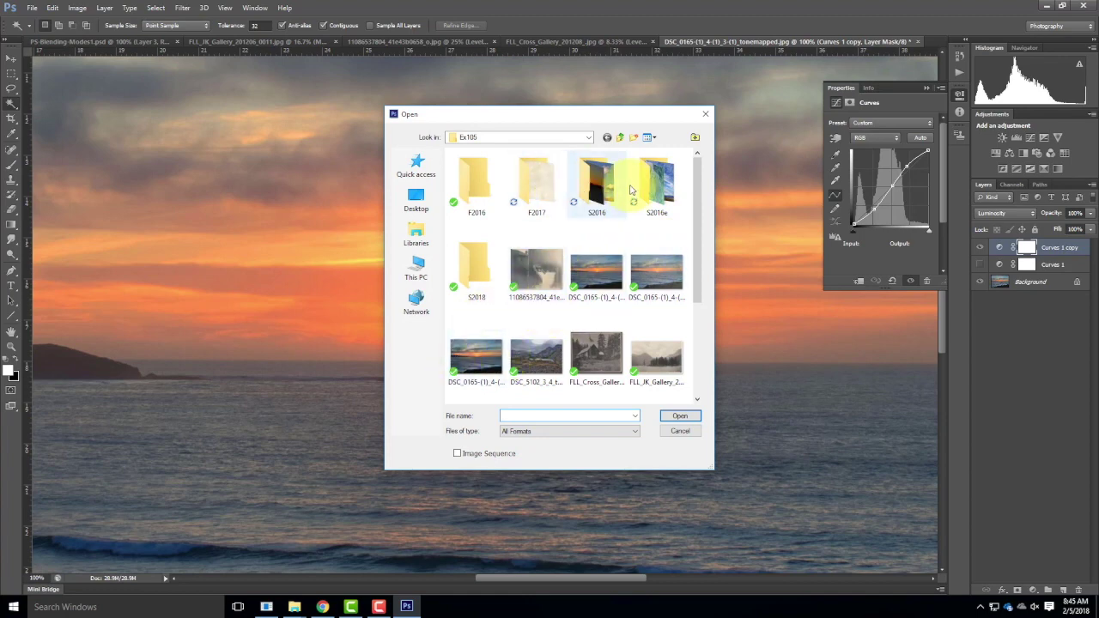
double_click(598, 182)
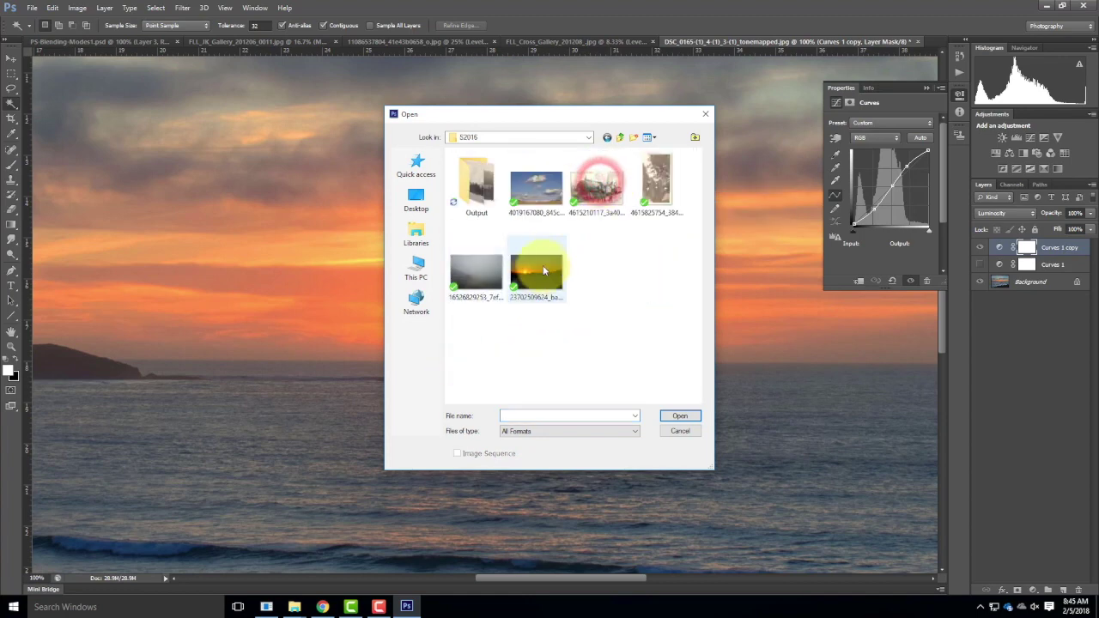
left_click(536, 271)
left_click(680, 417)
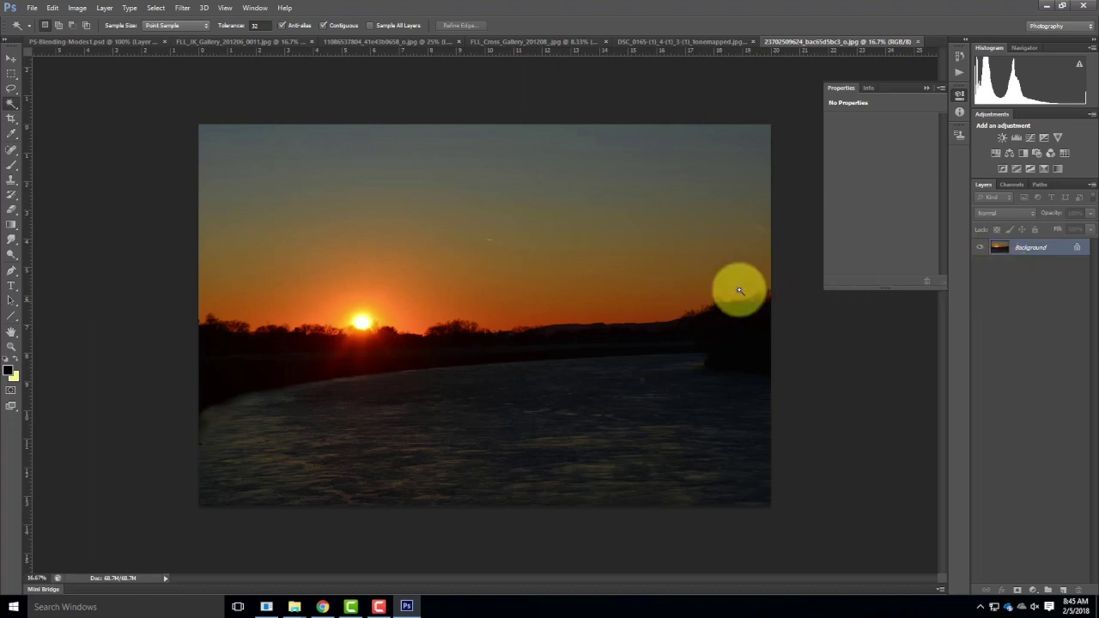
Step: Add a Curves adjustment layer above the Background of the river sunset photo, keeping the default name and Normal mode
left_click(79, 8)
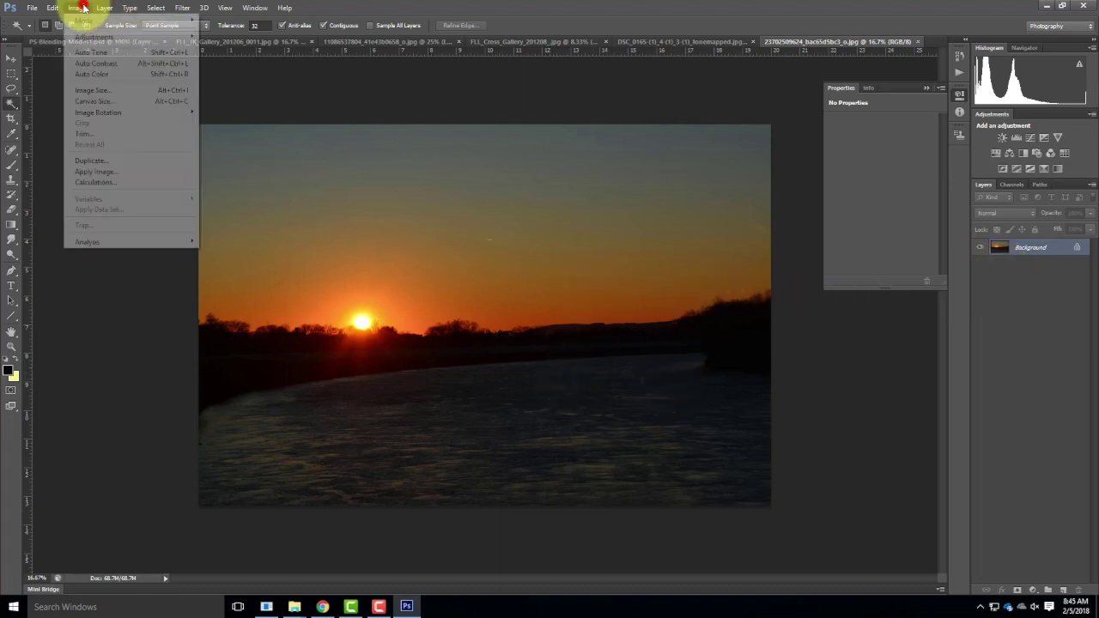
mouse_move(104, 8)
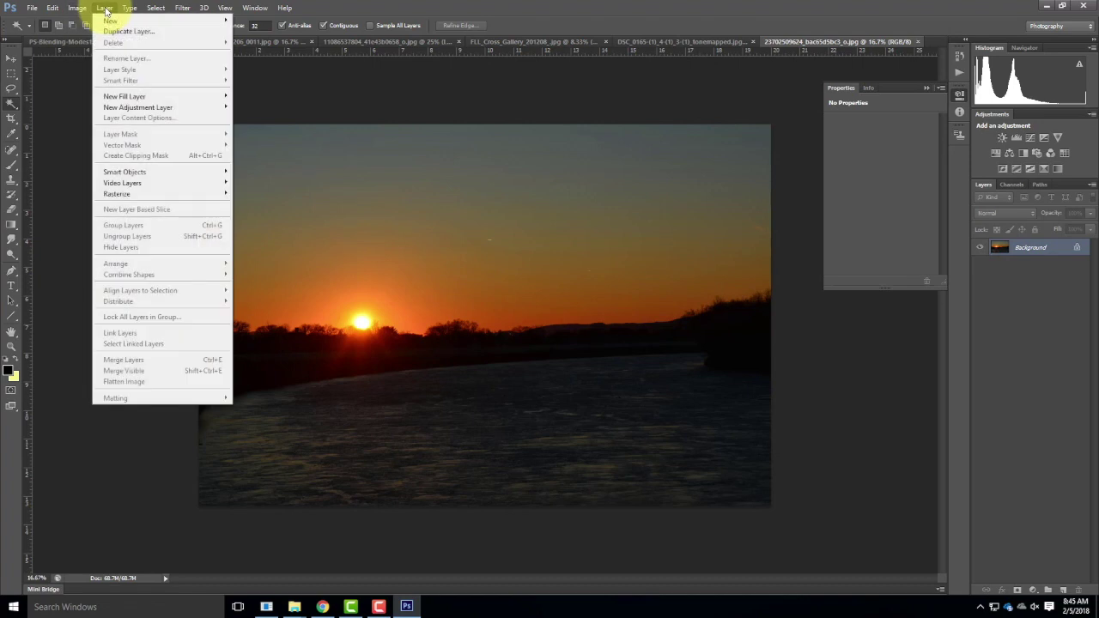
mouse_move(138, 107)
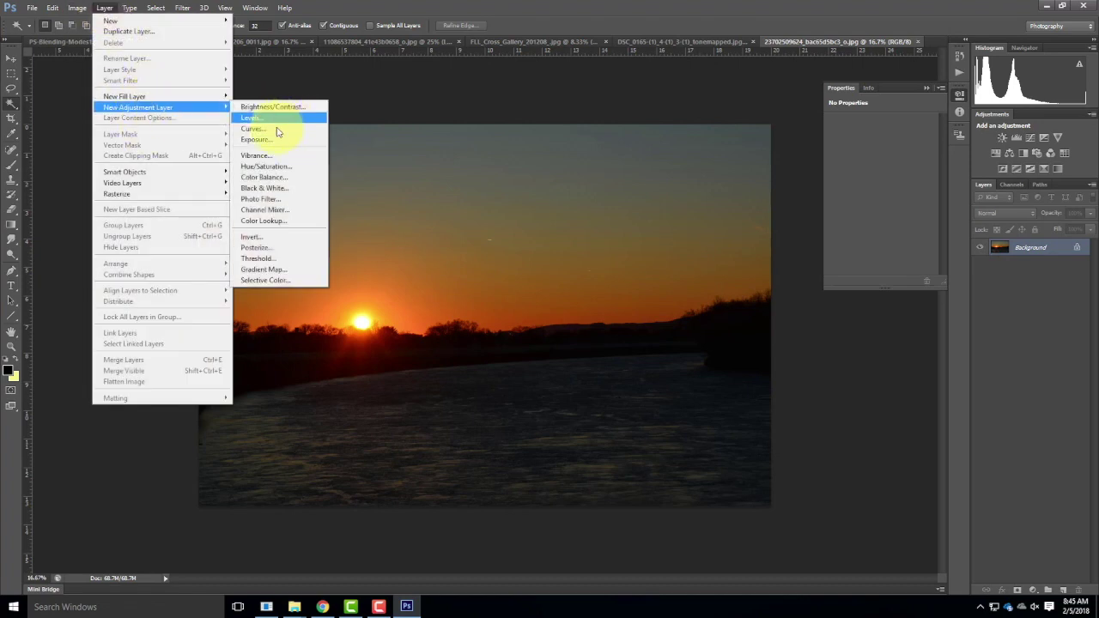
left_click(274, 129)
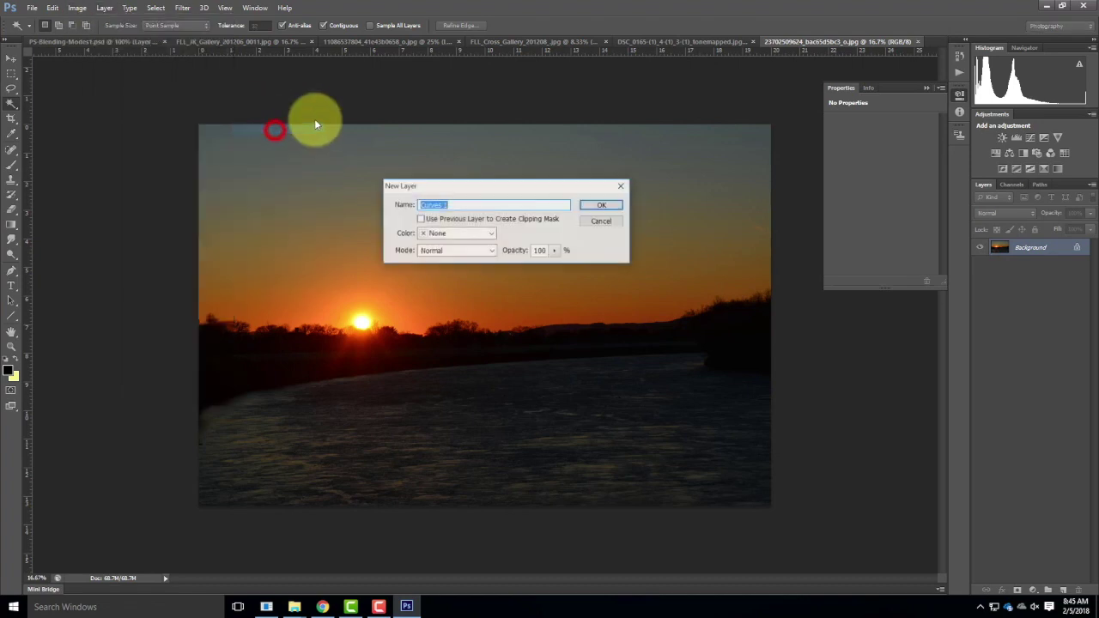
left_click(605, 205)
Step: Shape an S-curve with an anchored midpoint, raised highlights and shadows lowered to output 51, and set the layer's blending mode to Luminosity
left_click(891, 186)
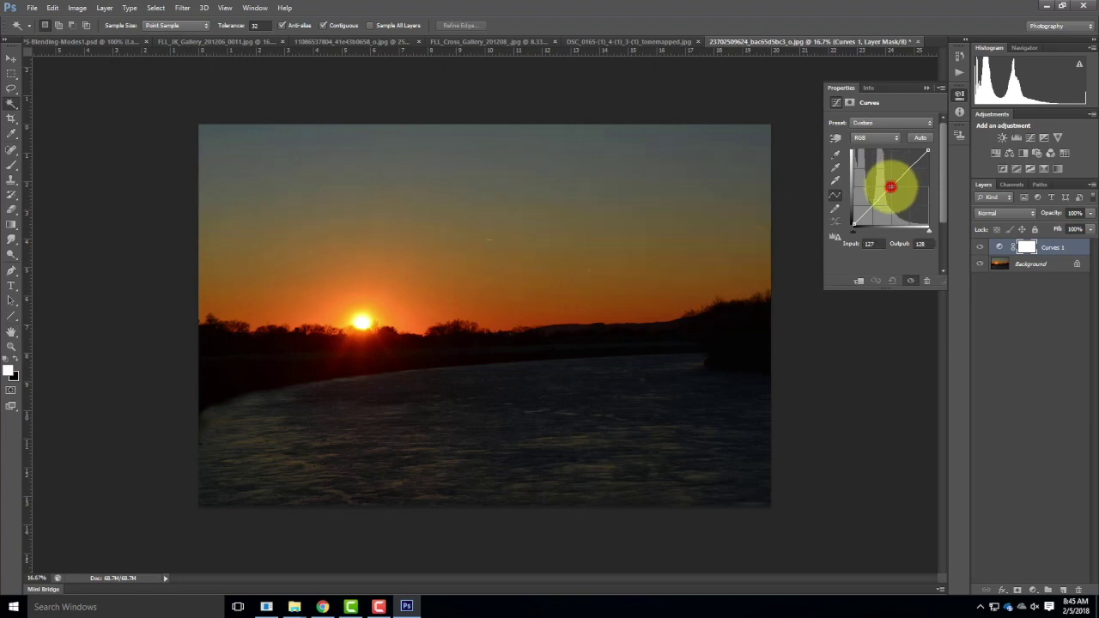
left_click(910, 167)
left_click_drag(909, 168, 905, 164)
left_click(876, 209)
left_click_drag(876, 209, 876, 211)
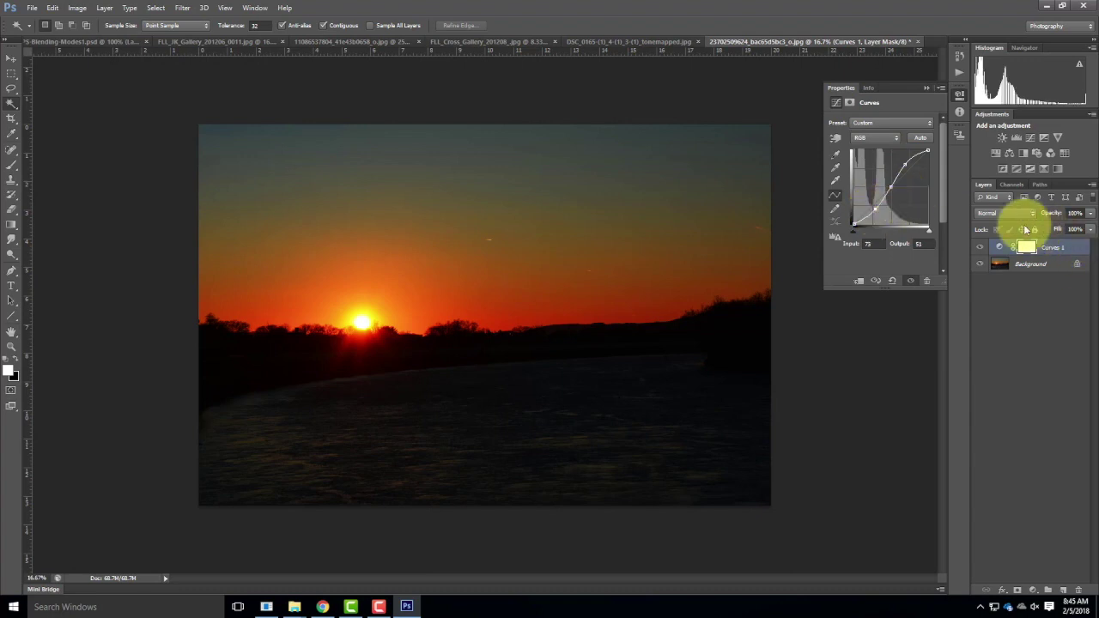
left_click(1011, 214)
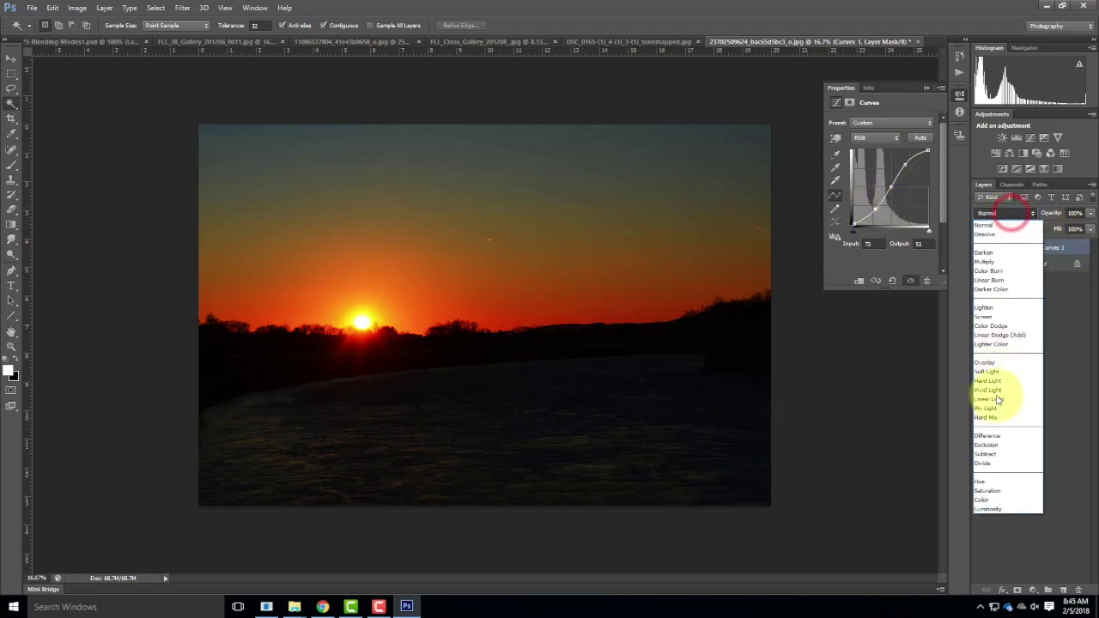
left_click(994, 512)
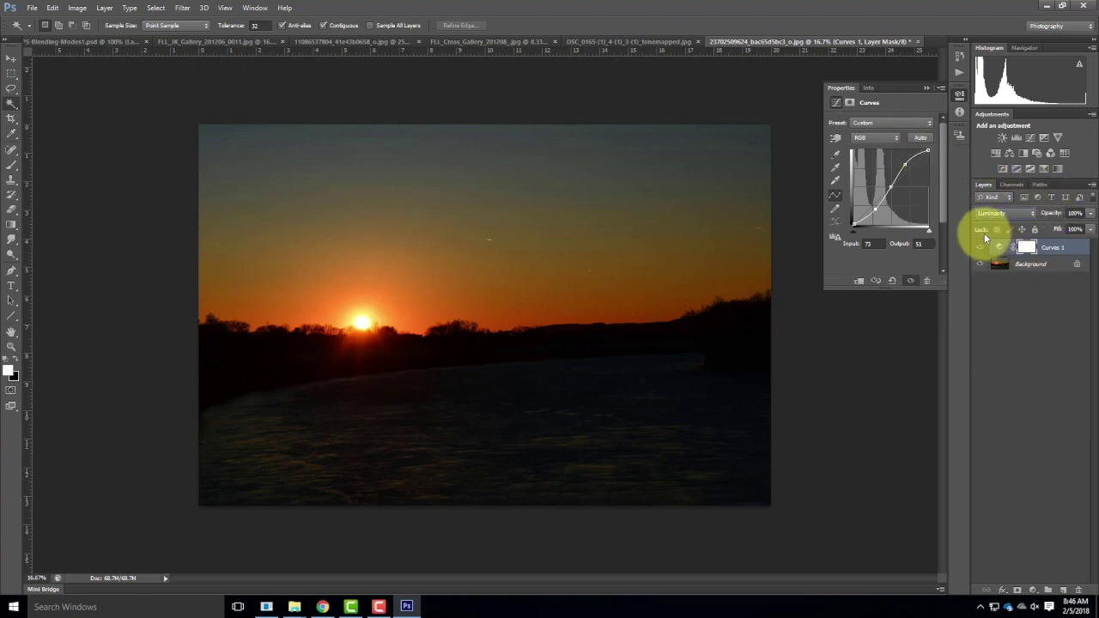
Step: Return to the DSC_0165 ocean sunset photo and fit the whole image in the window
left_click(645, 41)
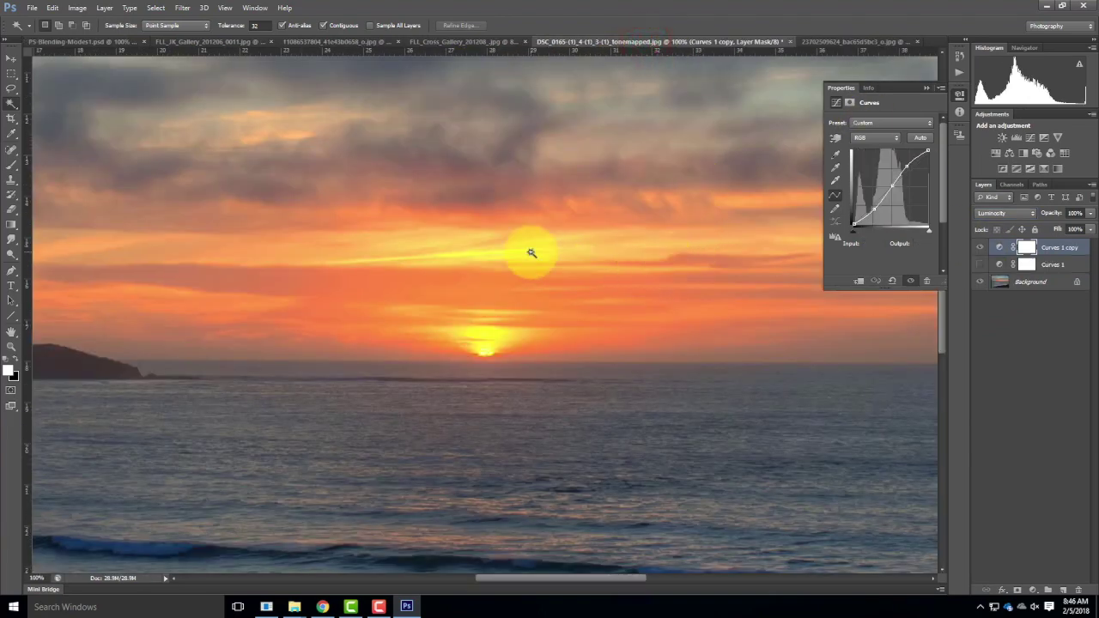
key("ctrl+0")
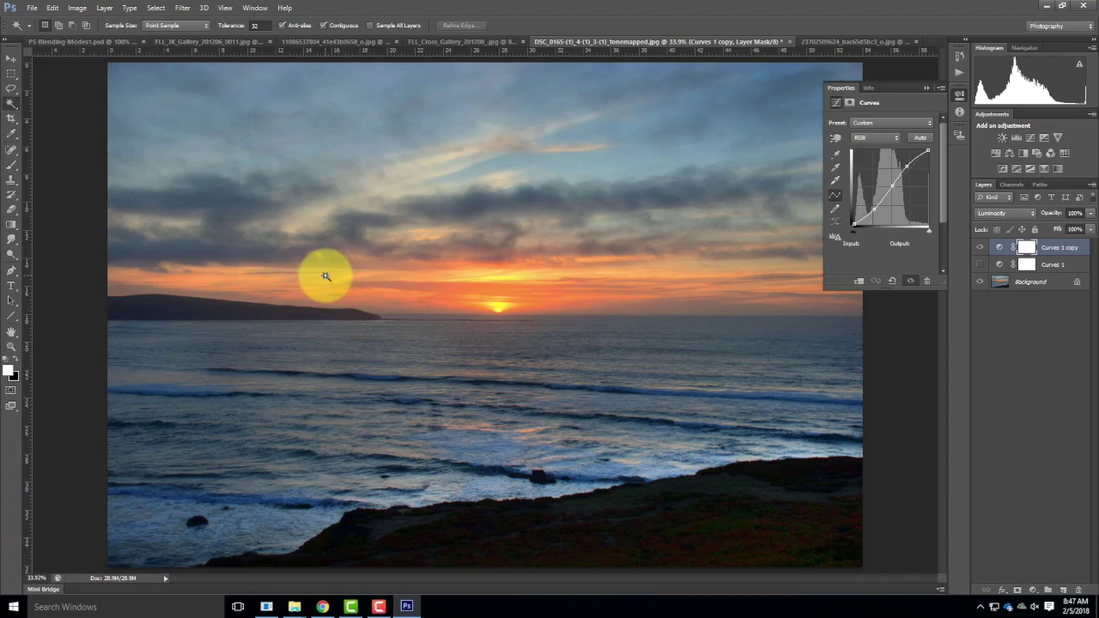
Step: Switch to Chrome and open search.creativecommons.org in a new tab
left_click(323, 607)
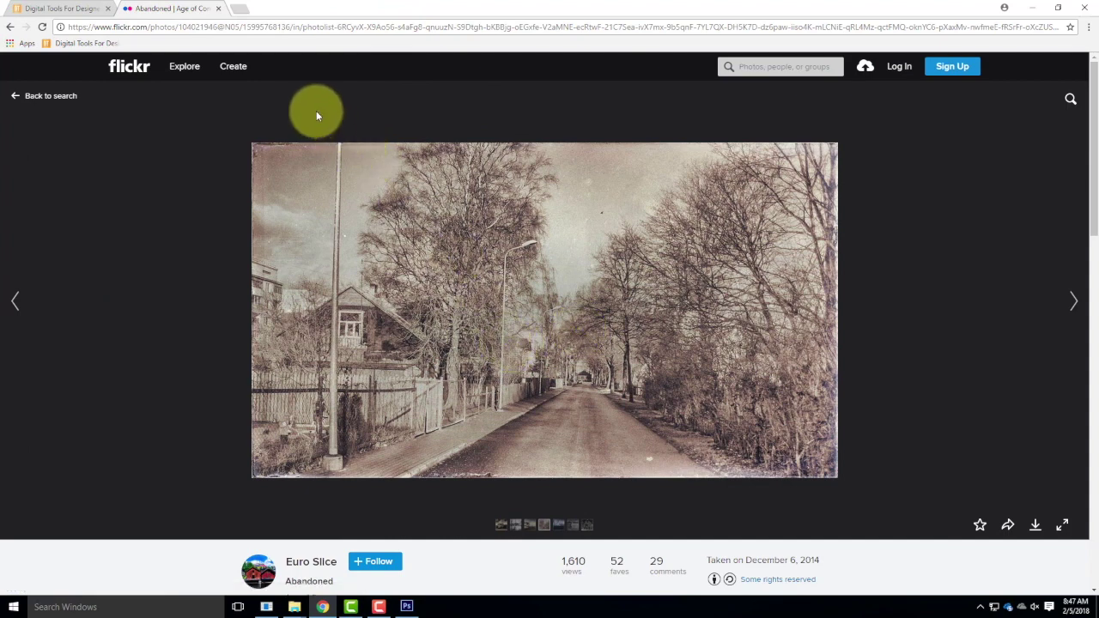
left_click(240, 10)
type("search.creativecommons.org")
key("Return")
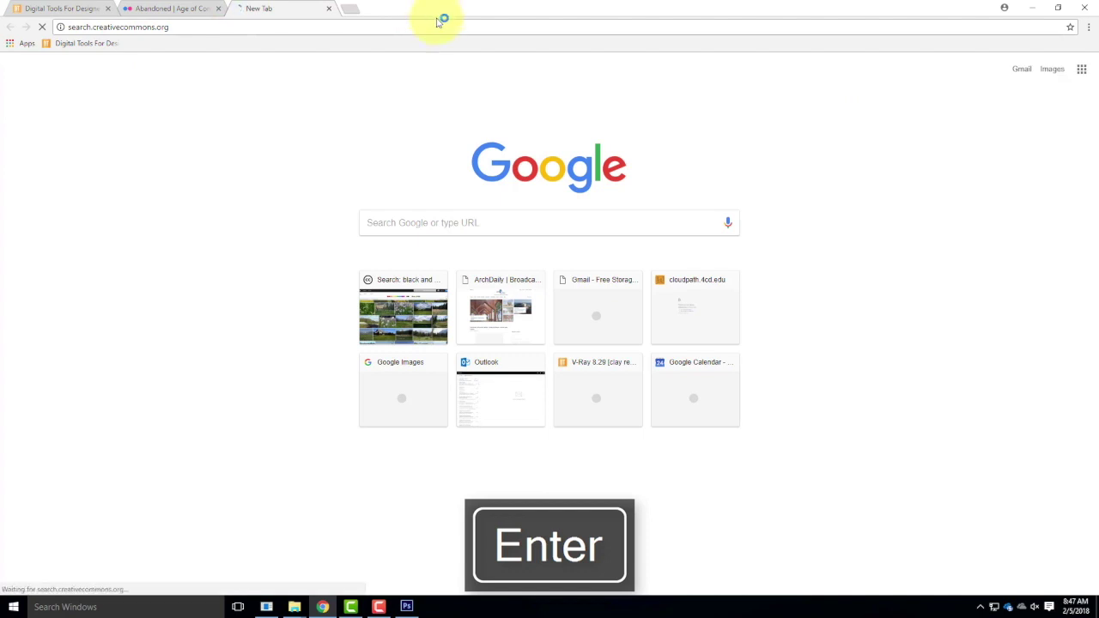
Step: Search Google Images through CC Search for "grunge texture paper"
left_click(554, 147)
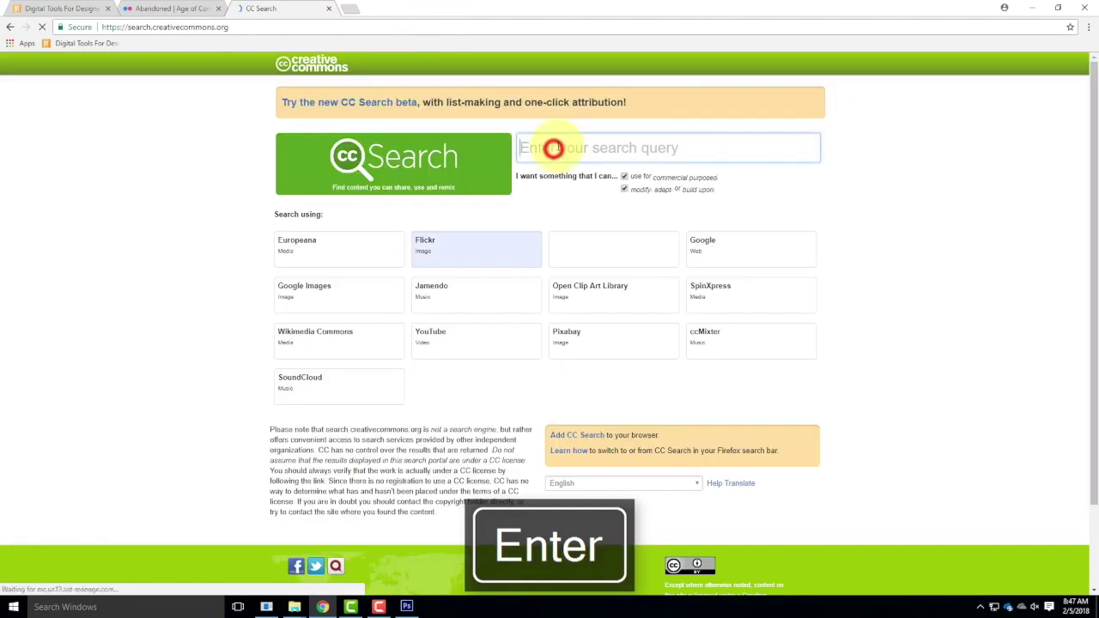
type("gr")
key("BackSpace")
type("r")
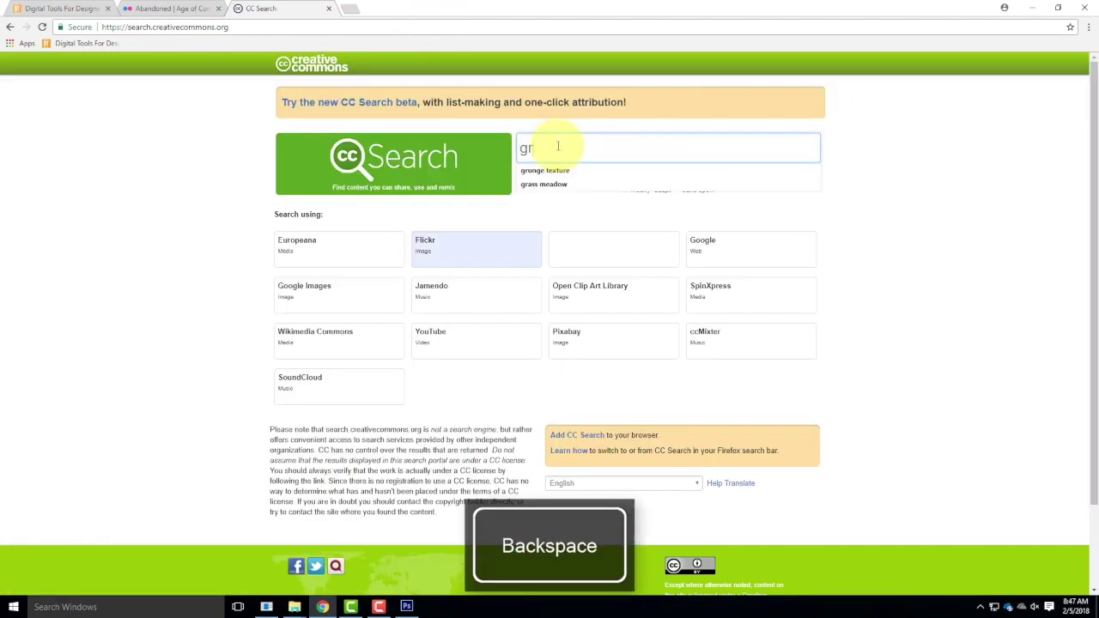
type("unge textu")
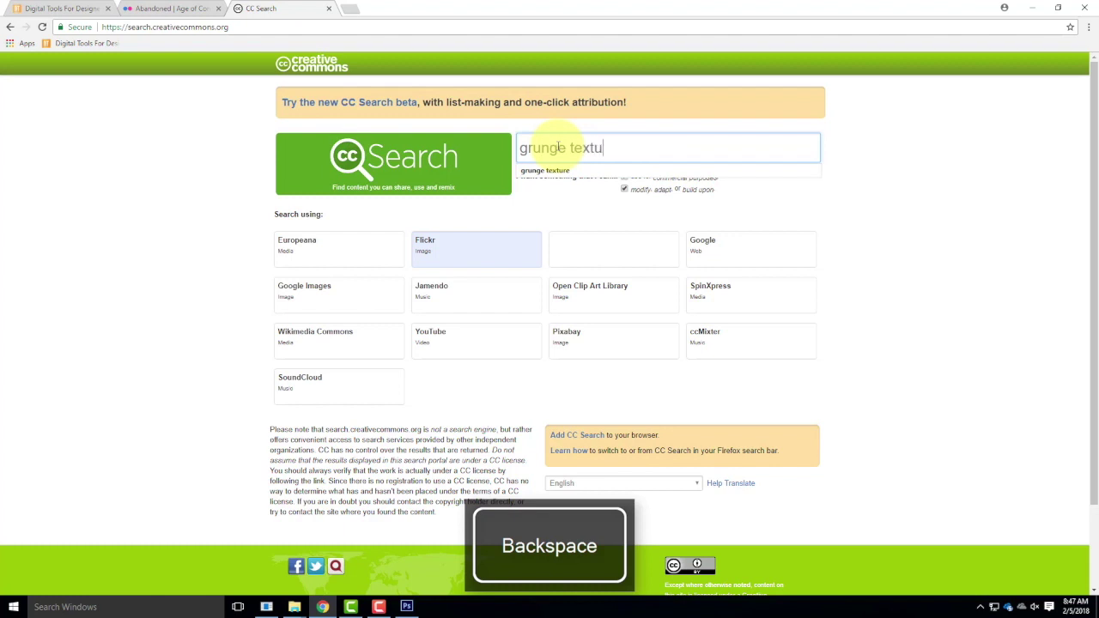
type("re paper")
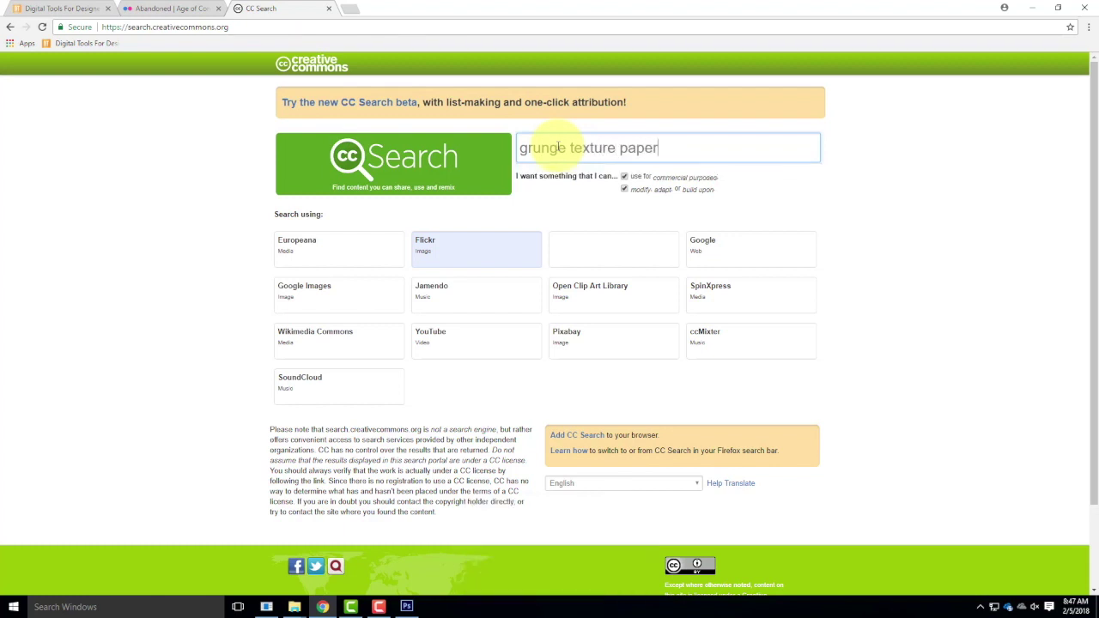
left_click(326, 293)
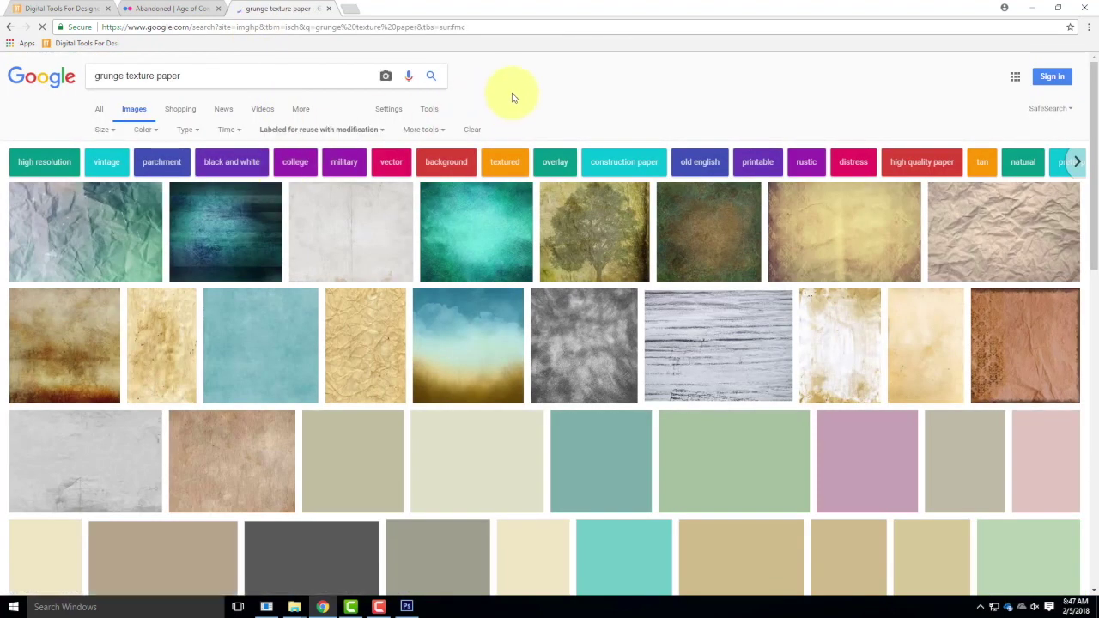
Step: Open the first result, the wrinkled green and grey paper texture, in a new tab and load its full-size image
right_click(84, 230)
left_click(105, 238)
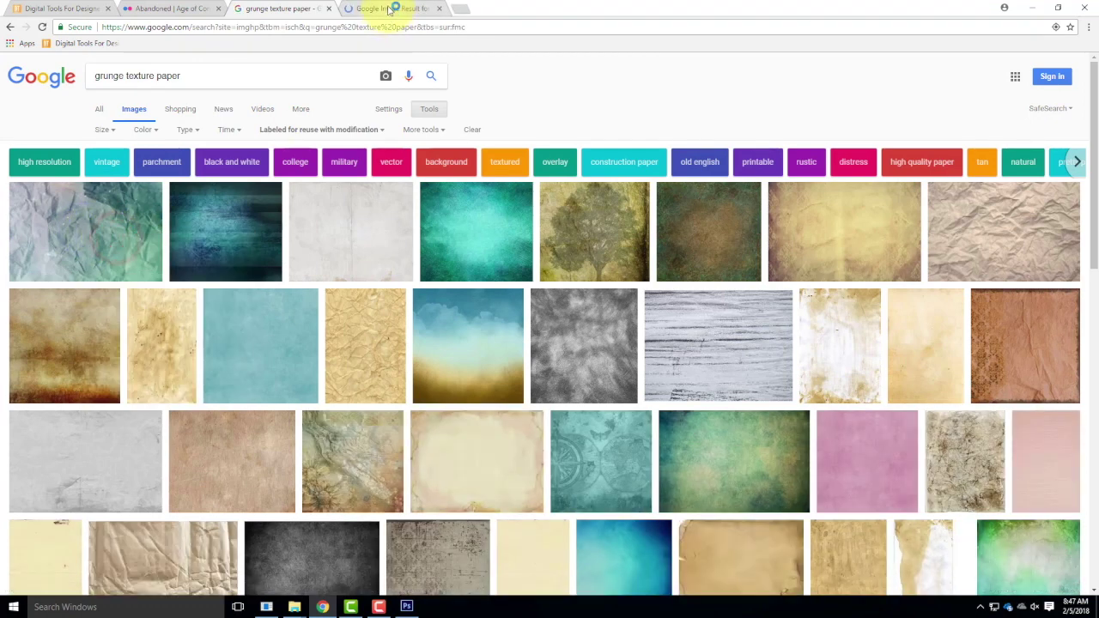
left_click(389, 9)
left_click(790, 278)
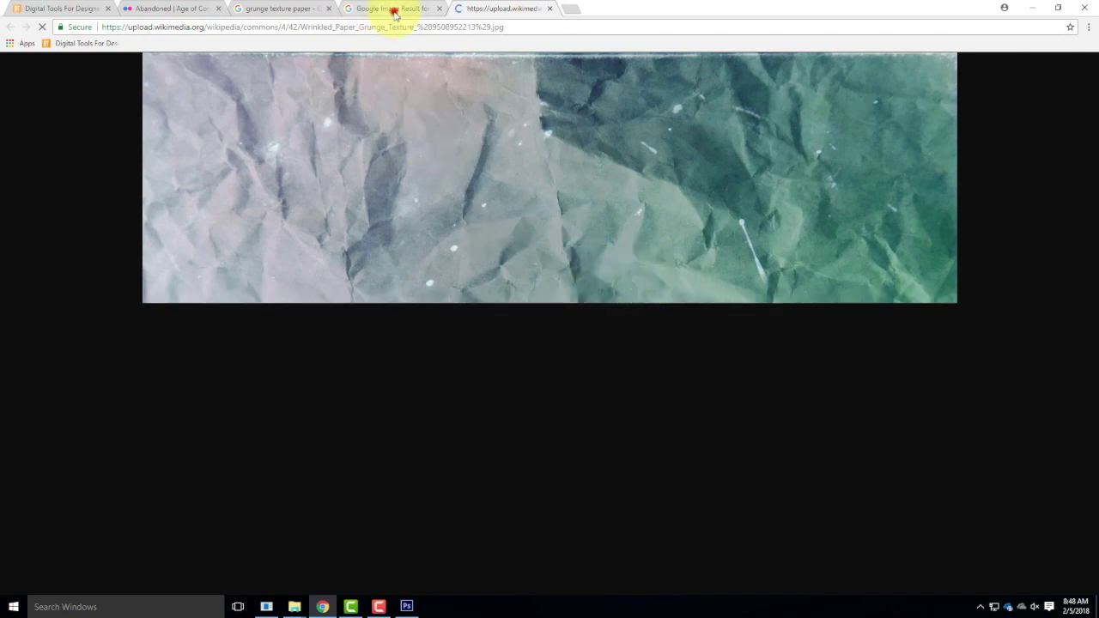
left_click(394, 10)
Step: Preview the beige crinkled paper texture from the search results and open its image in a new tab
left_click(267, 10)
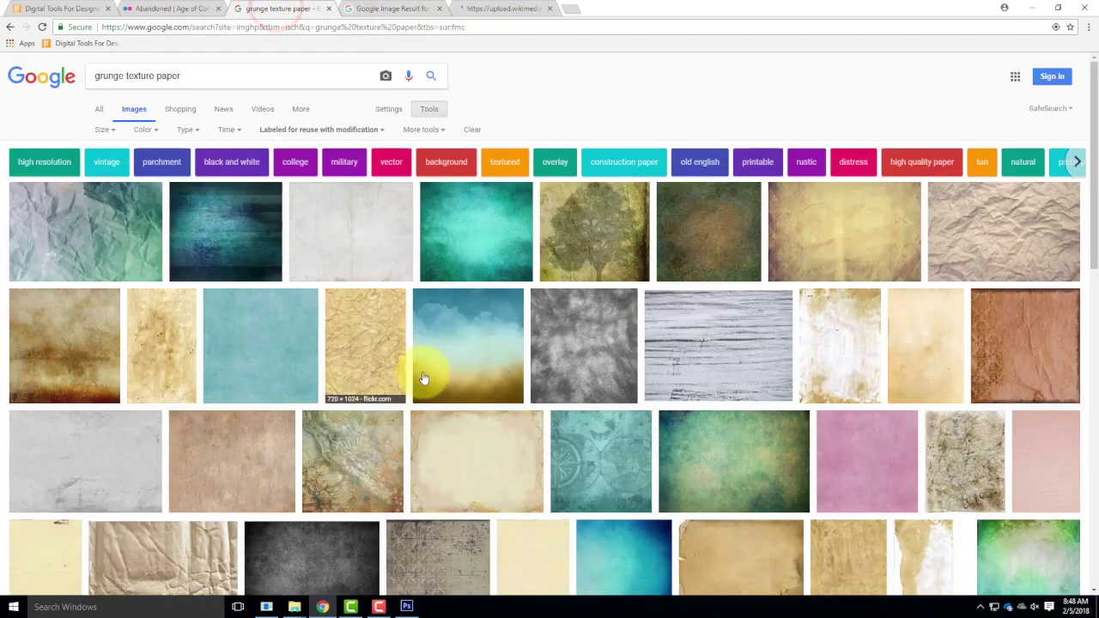
scroll(423, 378, "down", 1)
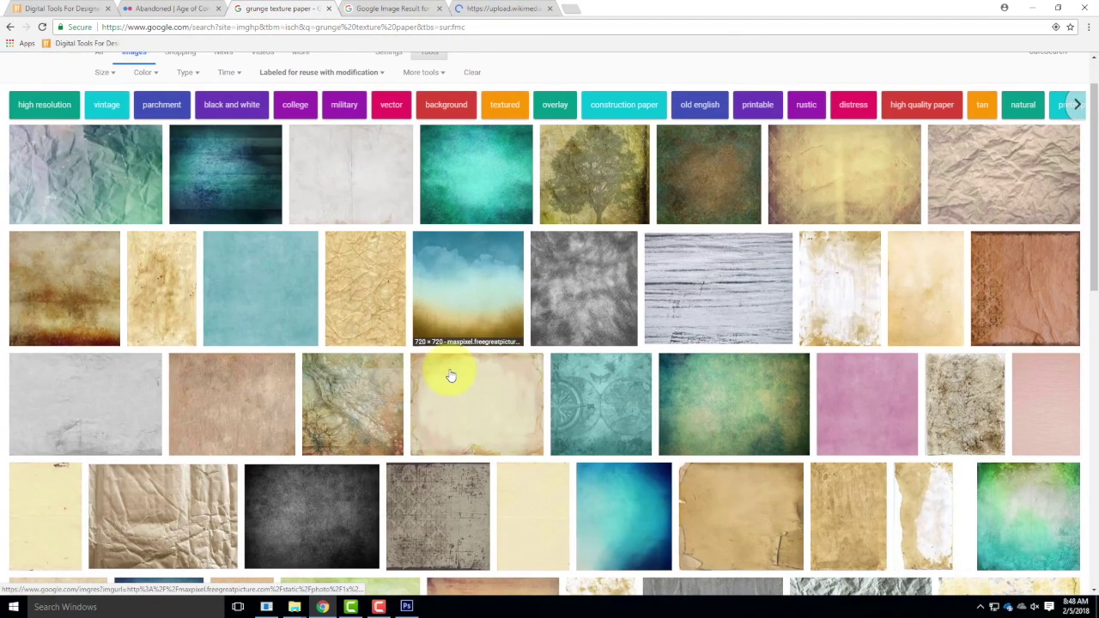
left_click(999, 167)
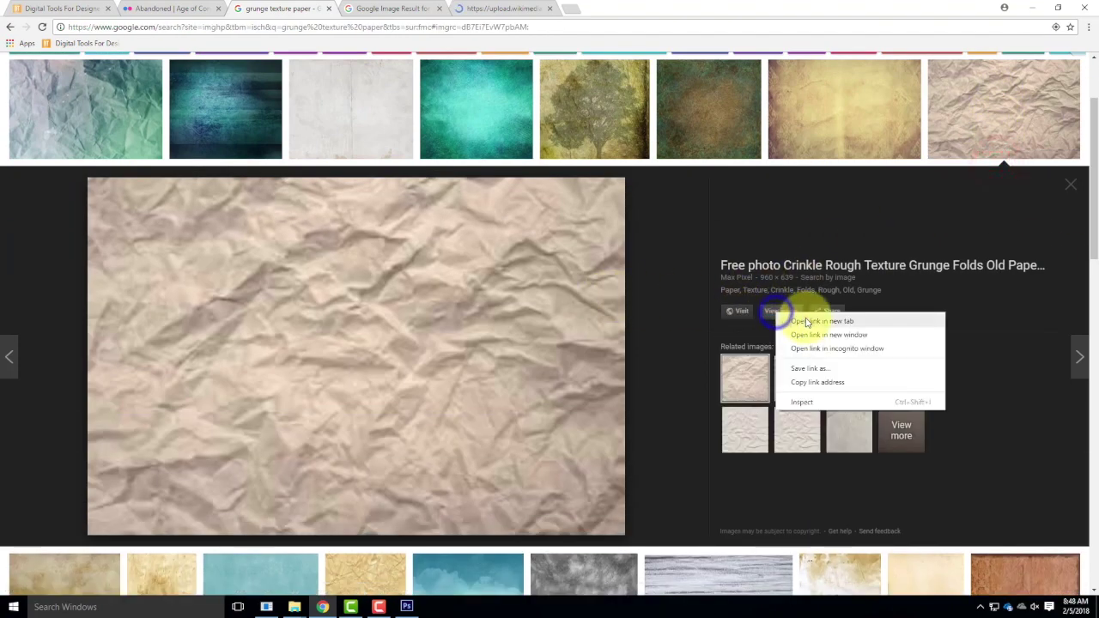
left_click(778, 320)
Step: Find the mottled green and brown Background Old Vintage Paper texture in the results, preview it and open its image in a new tab
scroll(722, 224, "down", 3)
scroll(707, 204, "down", 2)
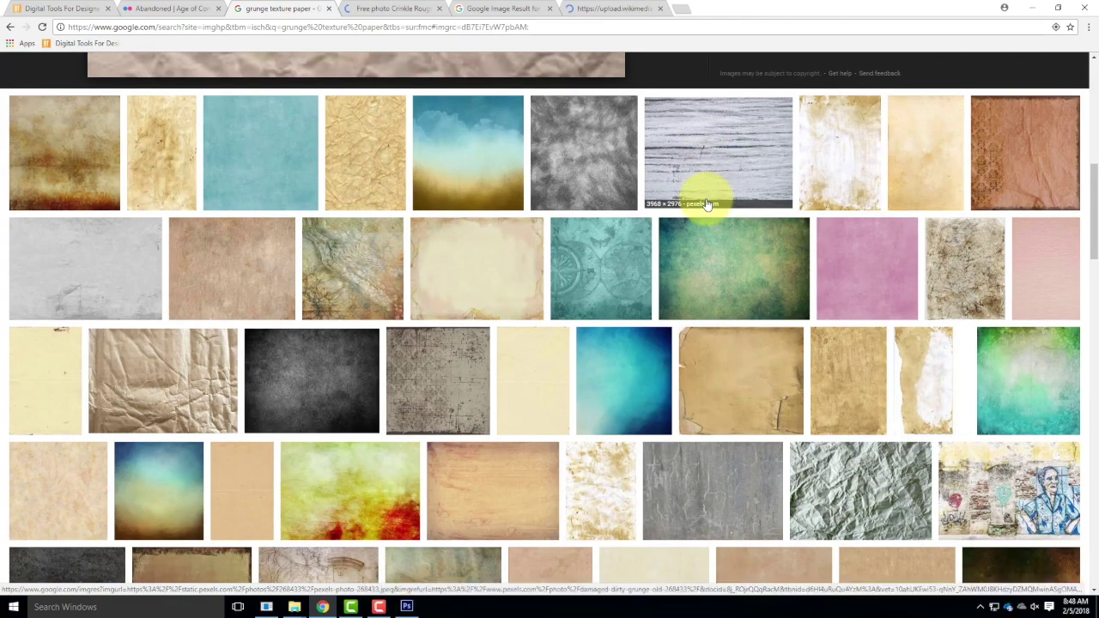
scroll(622, 215, "down", 1)
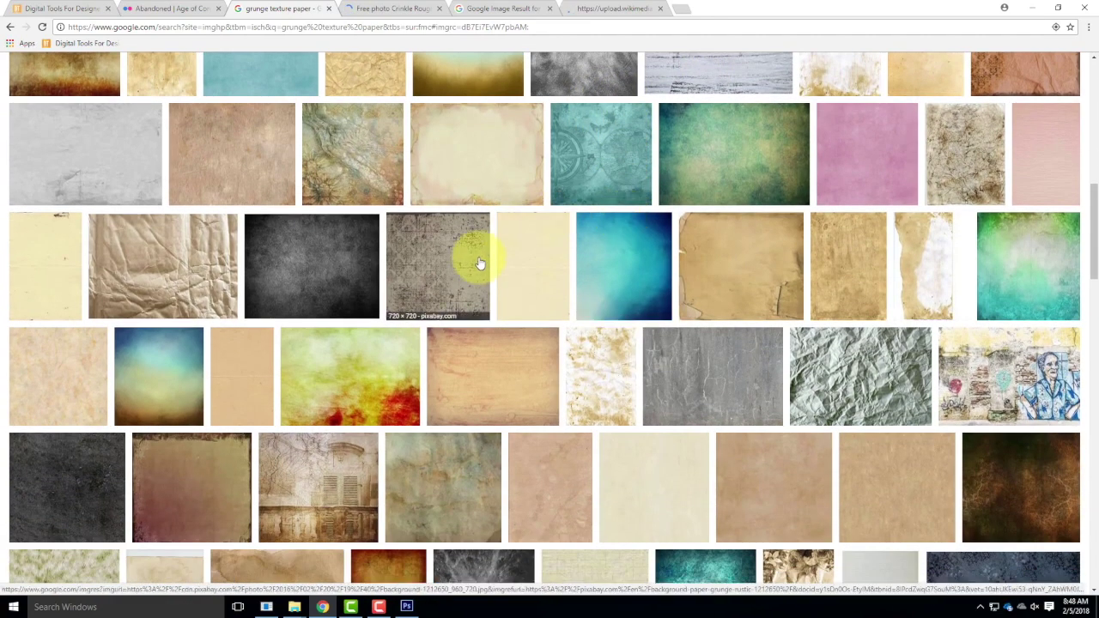
scroll(567, 267, "down", 1)
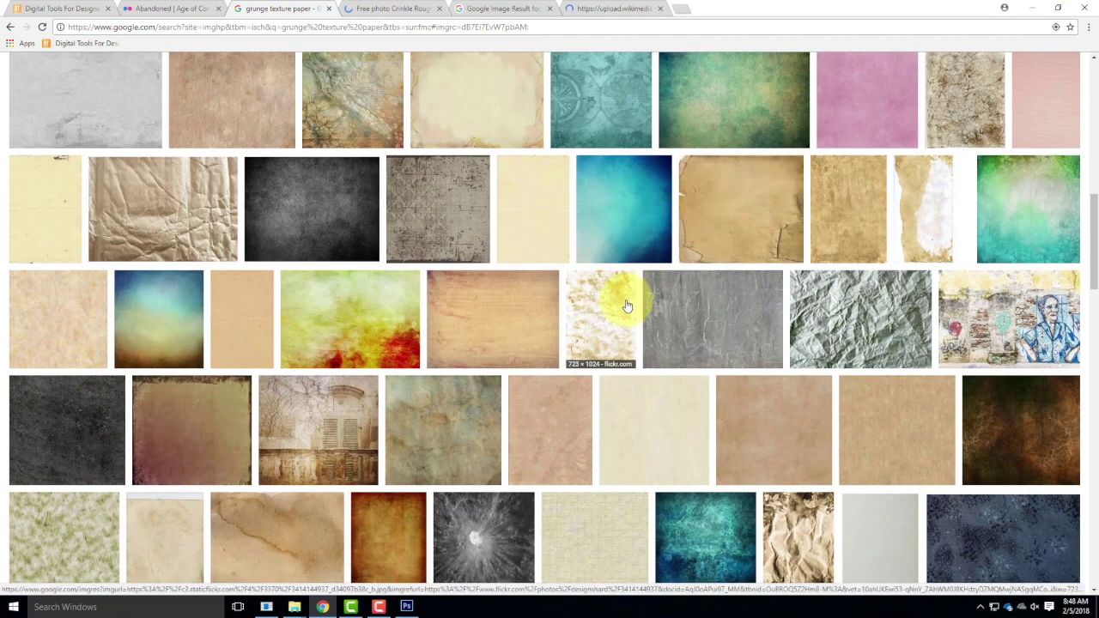
scroll(628, 307, "down", 1)
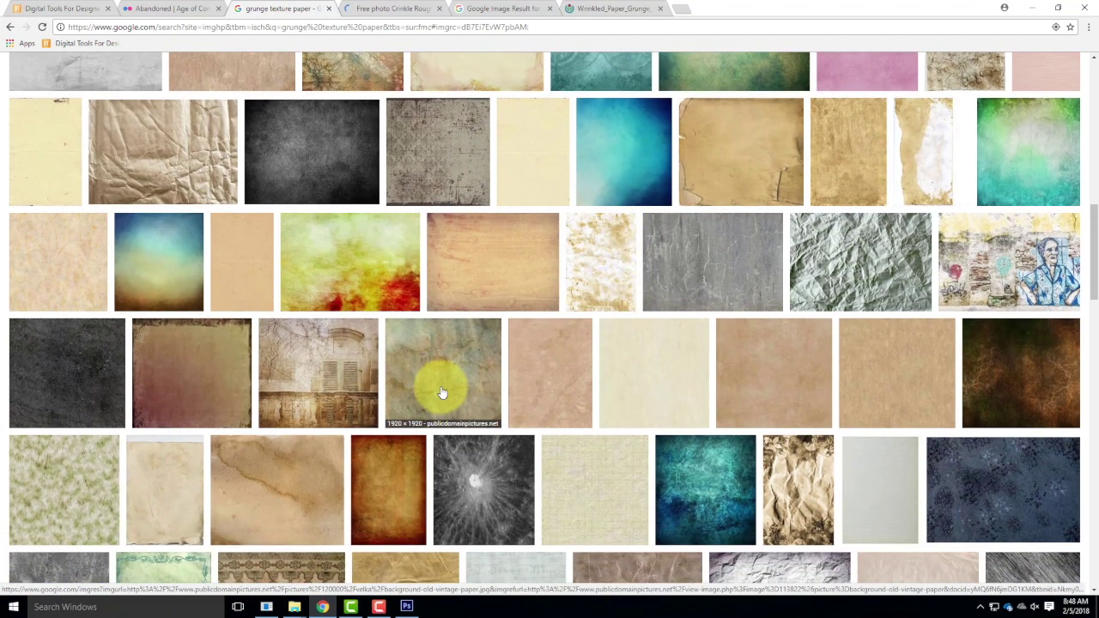
right_click(445, 388)
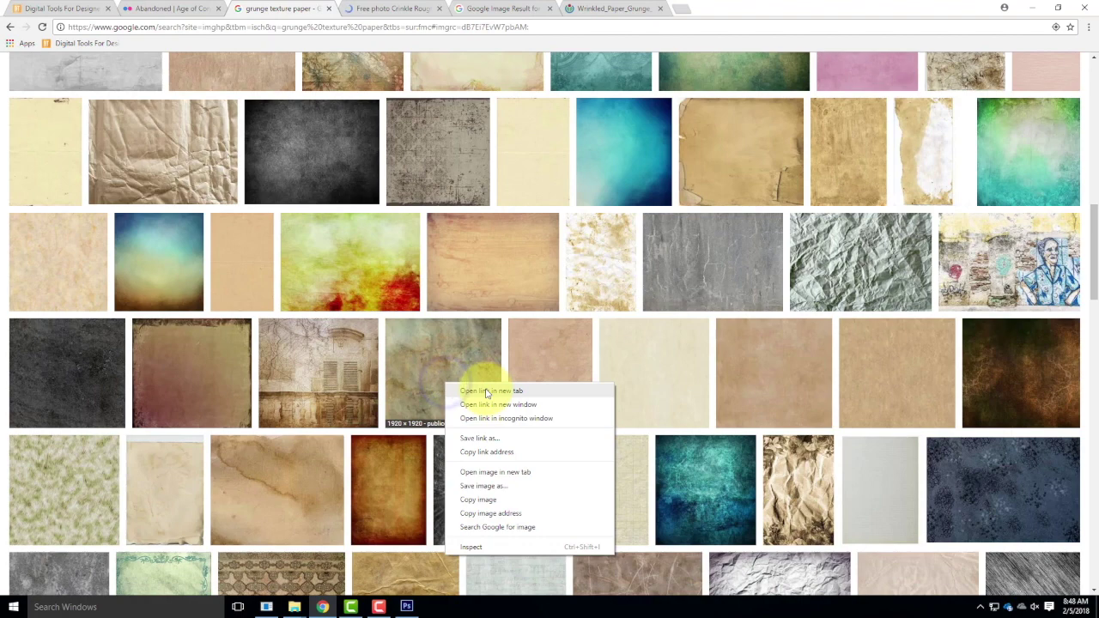
left_click(434, 378)
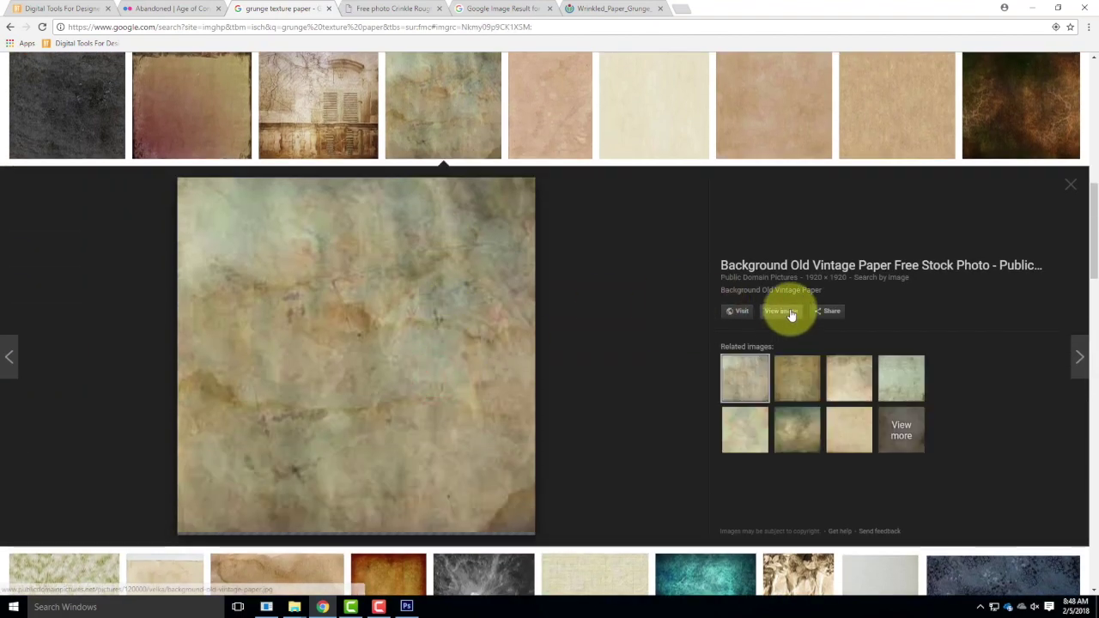
right_click(783, 311)
left_click(846, 319)
Step: Find the Fairy Soap newspaper grunge texture further down the results, preview it and open its full image
scroll(647, 310, "down", 5)
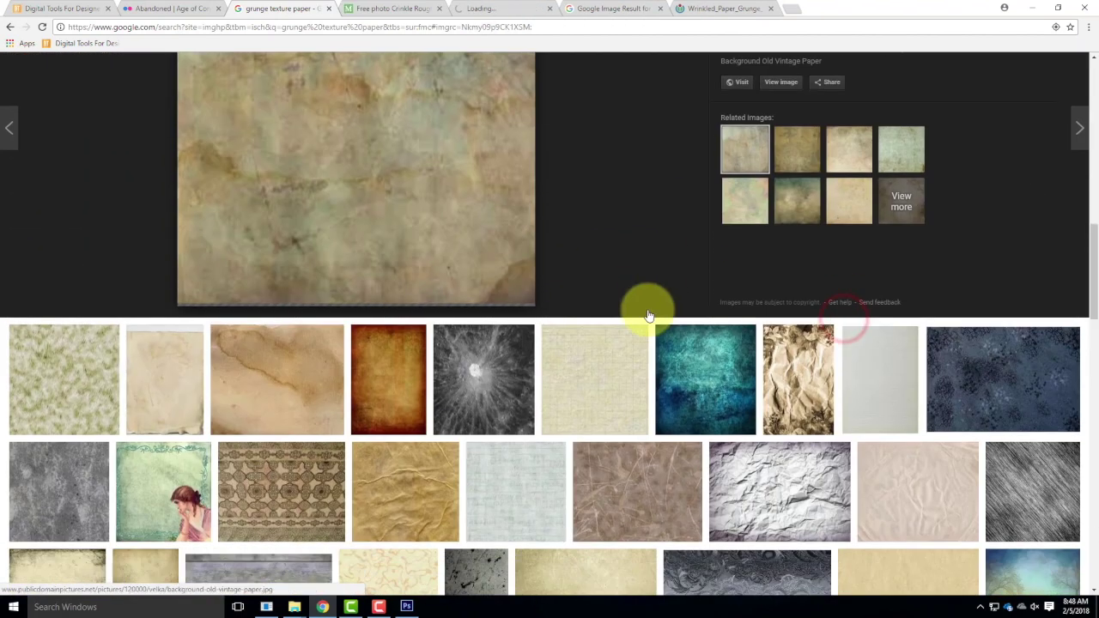
scroll(807, 296, "down", 3)
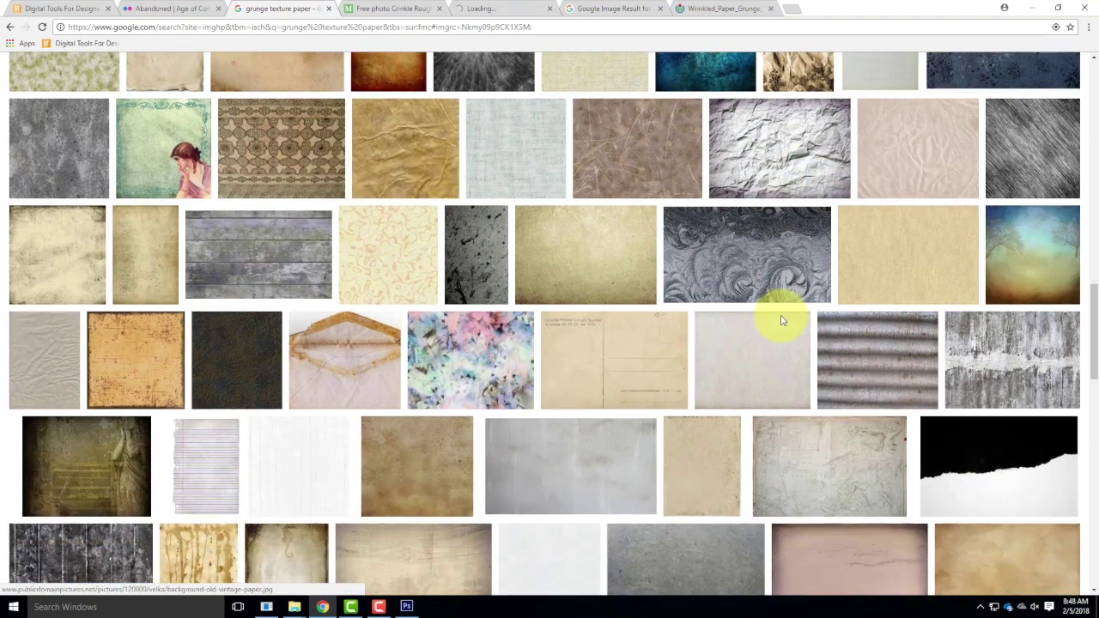
scroll(687, 326, "down", 5)
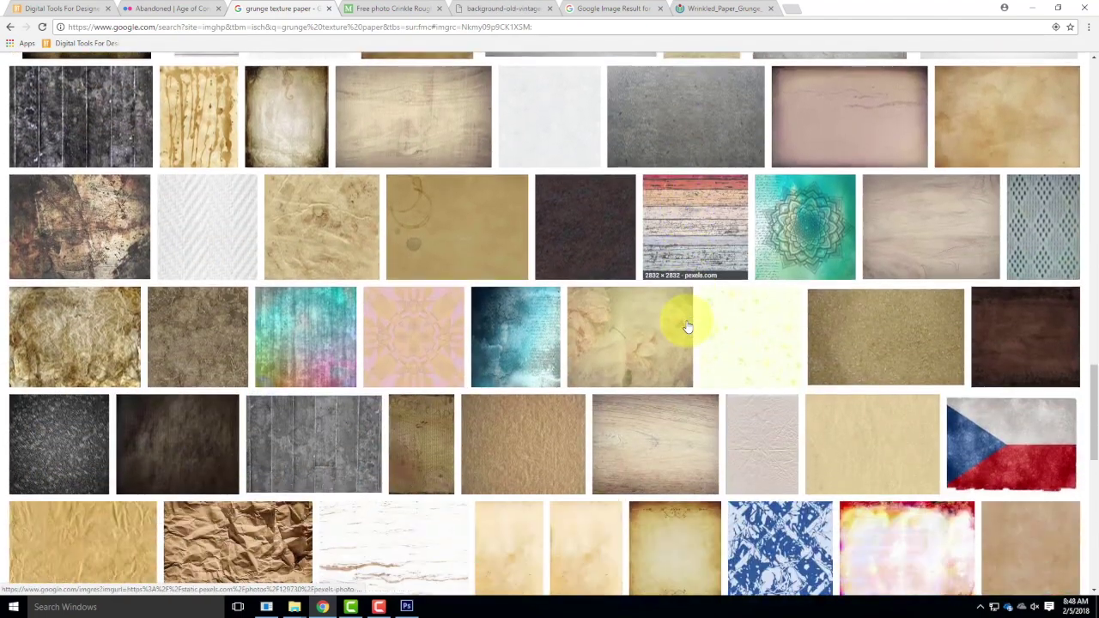
scroll(687, 327, "down", 5)
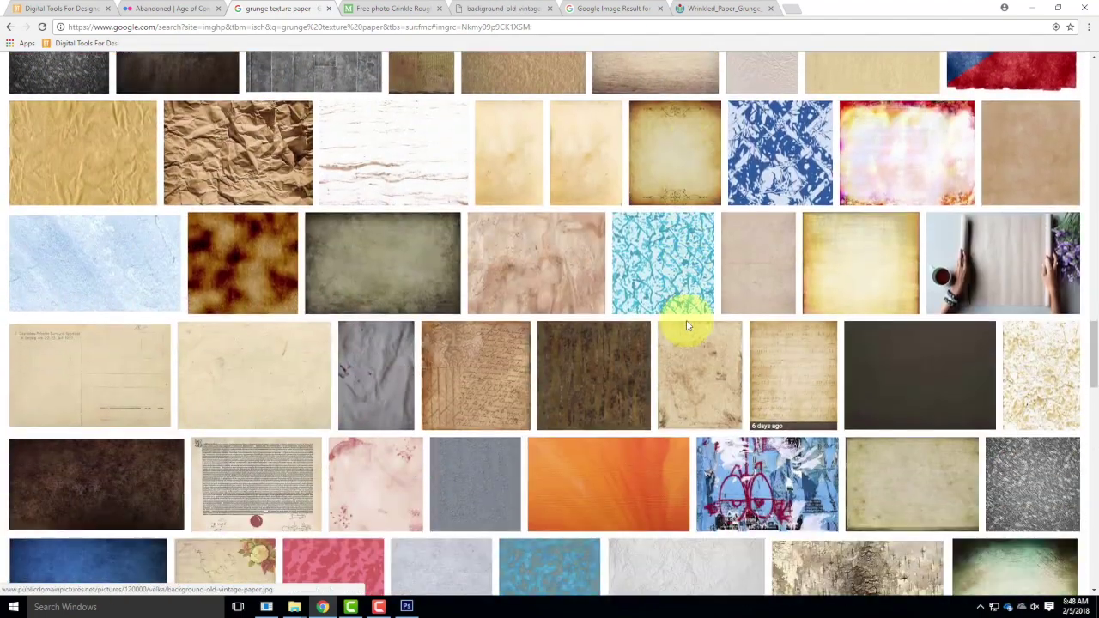
scroll(687, 326, "down", 4)
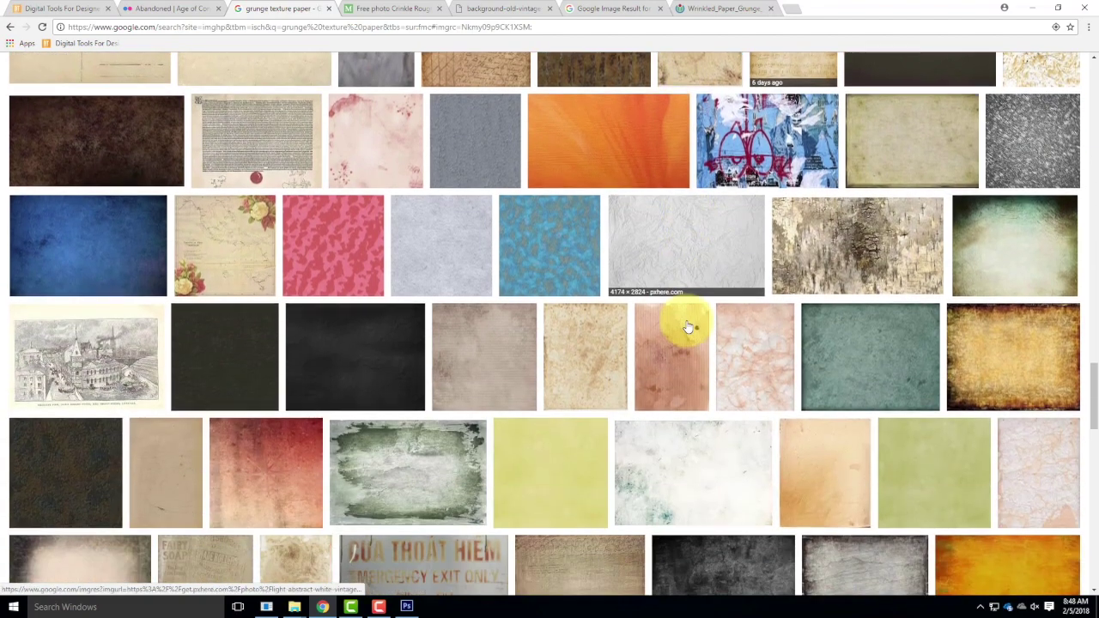
scroll(687, 326, "down", 1)
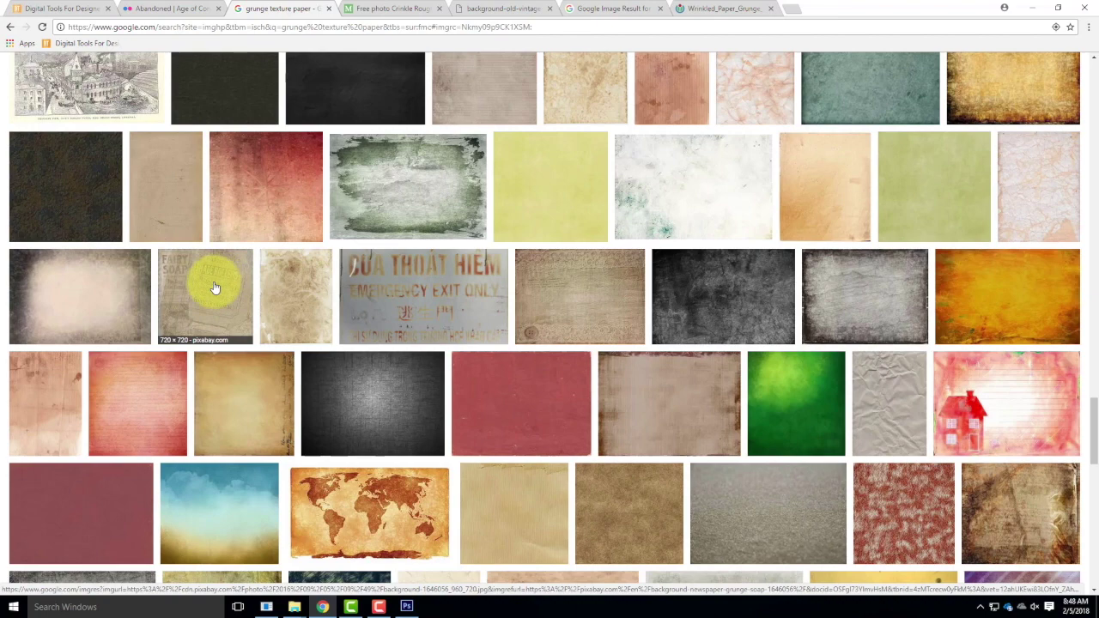
left_click(215, 287)
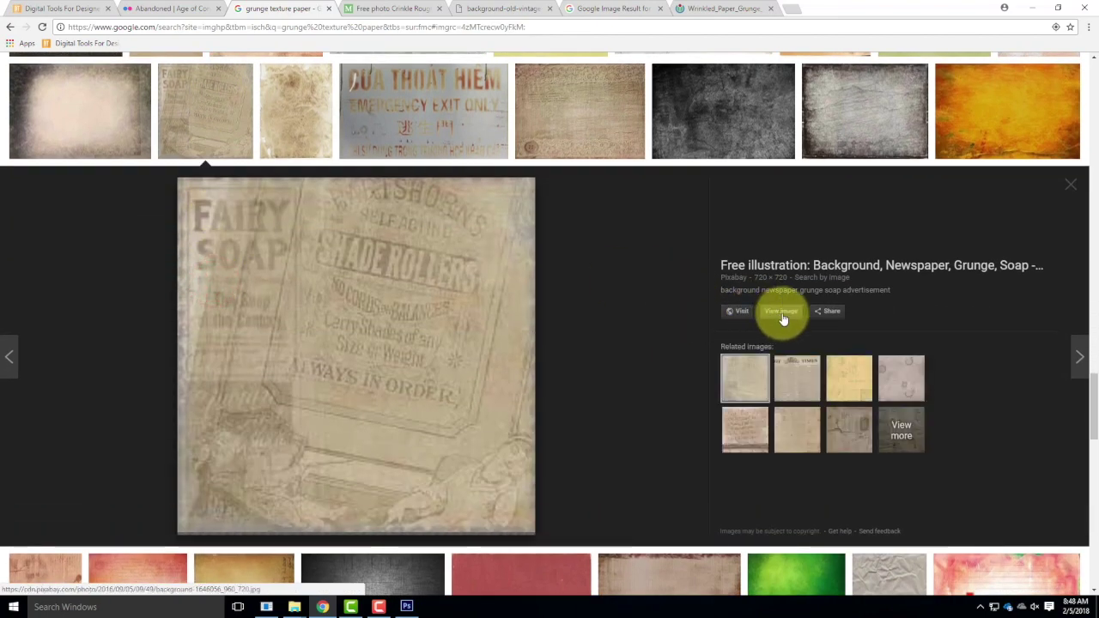
left_click(783, 316)
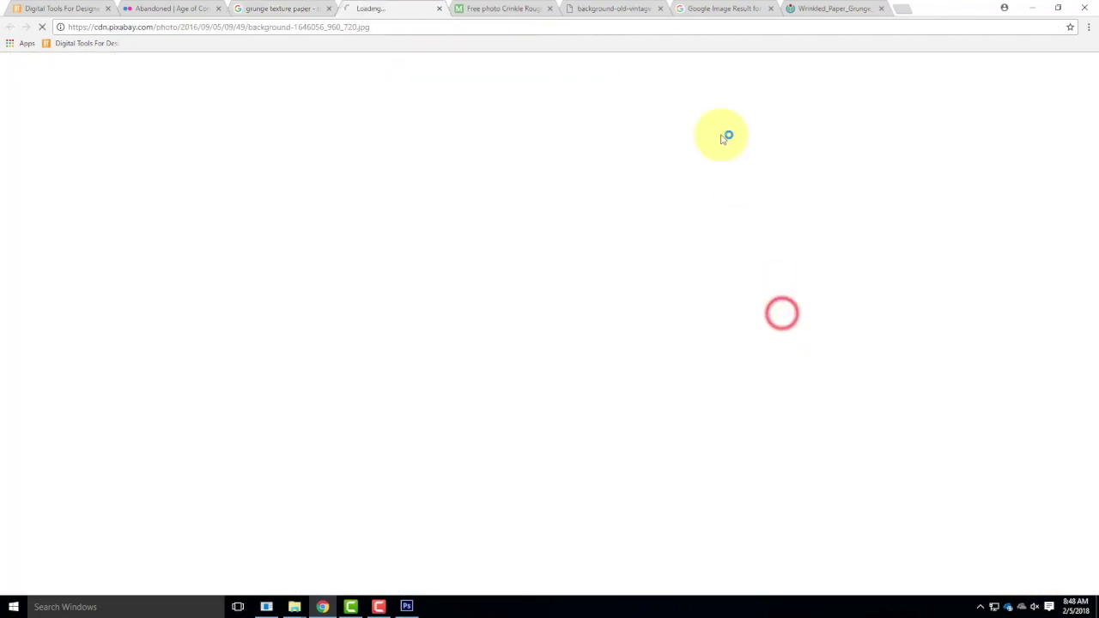
Step: Request the 5202×3465 JPG download of the crinkled old paper texture from its Max Pixel page
left_click(509, 11)
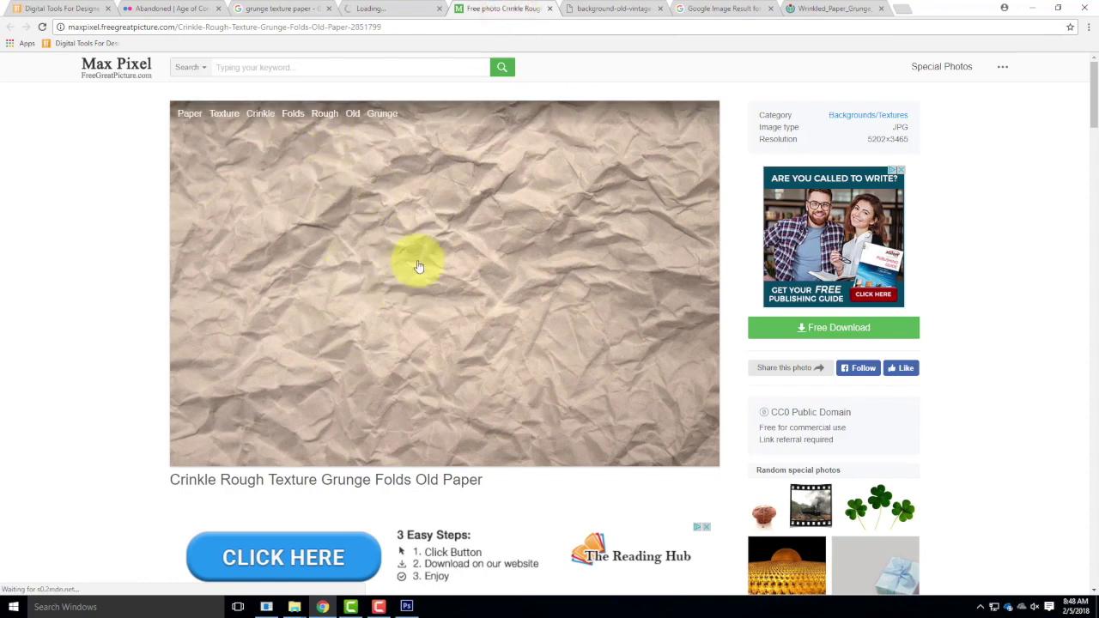
left_click(854, 332)
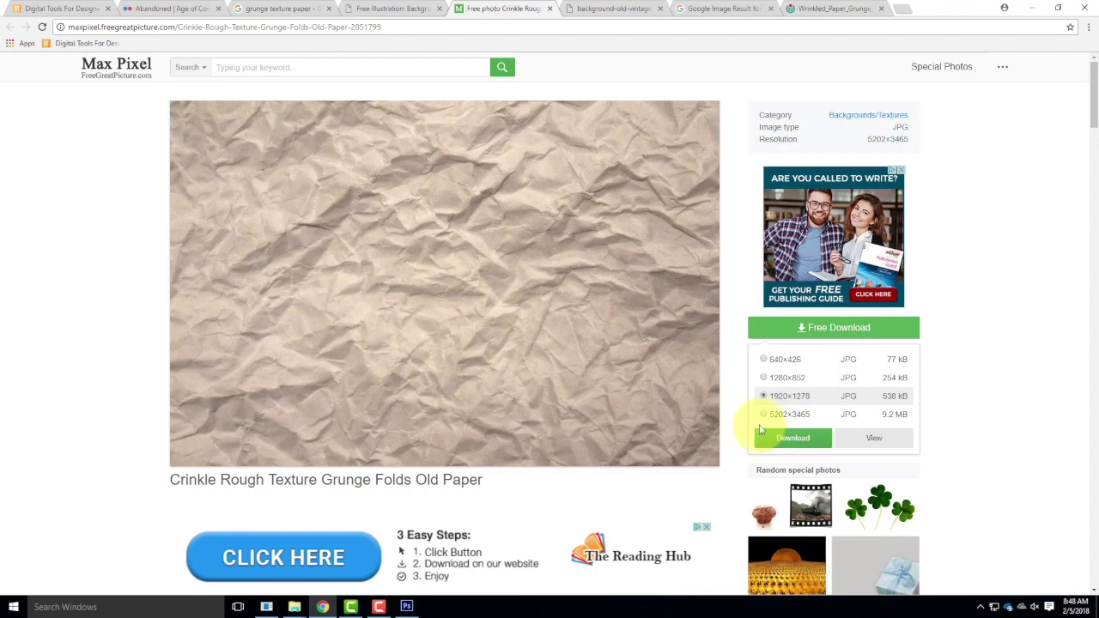
left_click(761, 415)
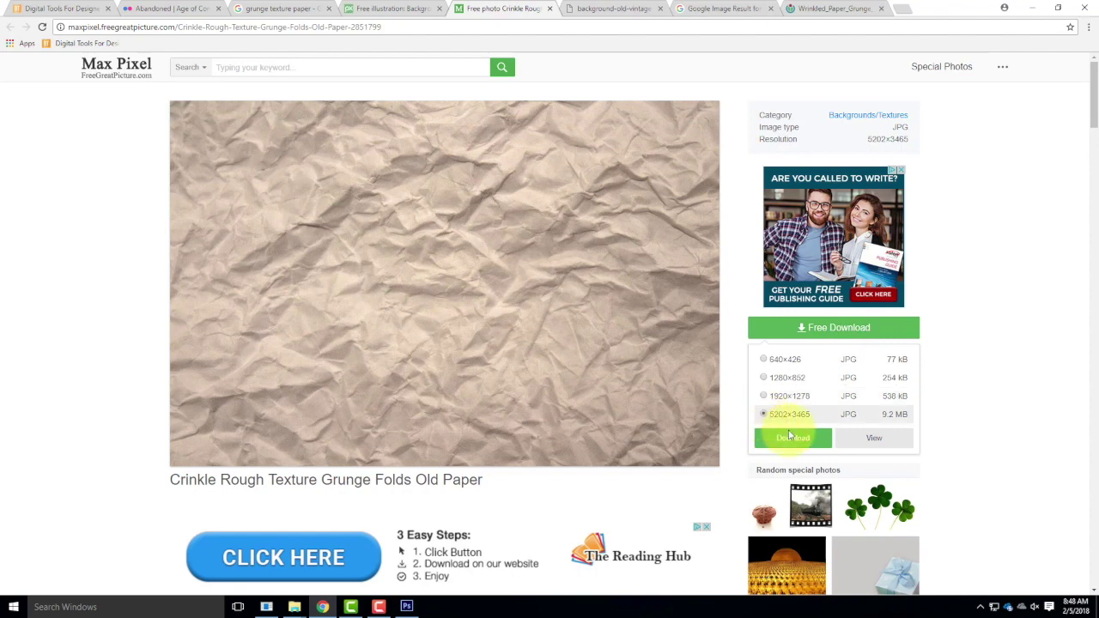
left_click(799, 445)
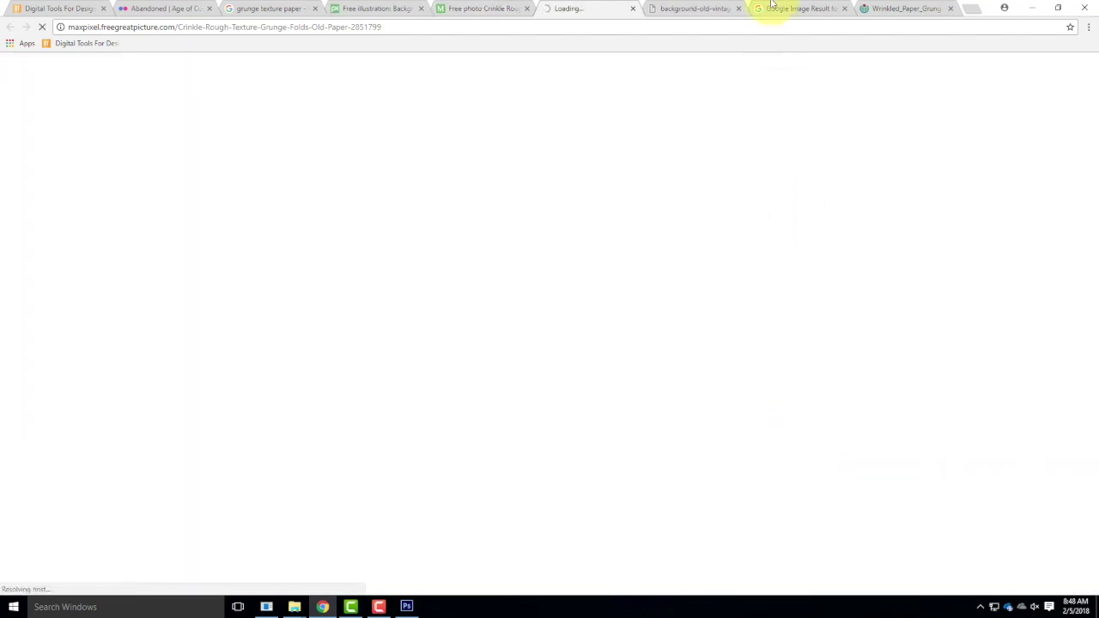
Step: Save the background-old-vintage-paper image to the Grunge Textures folder inside Resources on the D: drive's college OneDrive
left_click(711, 15)
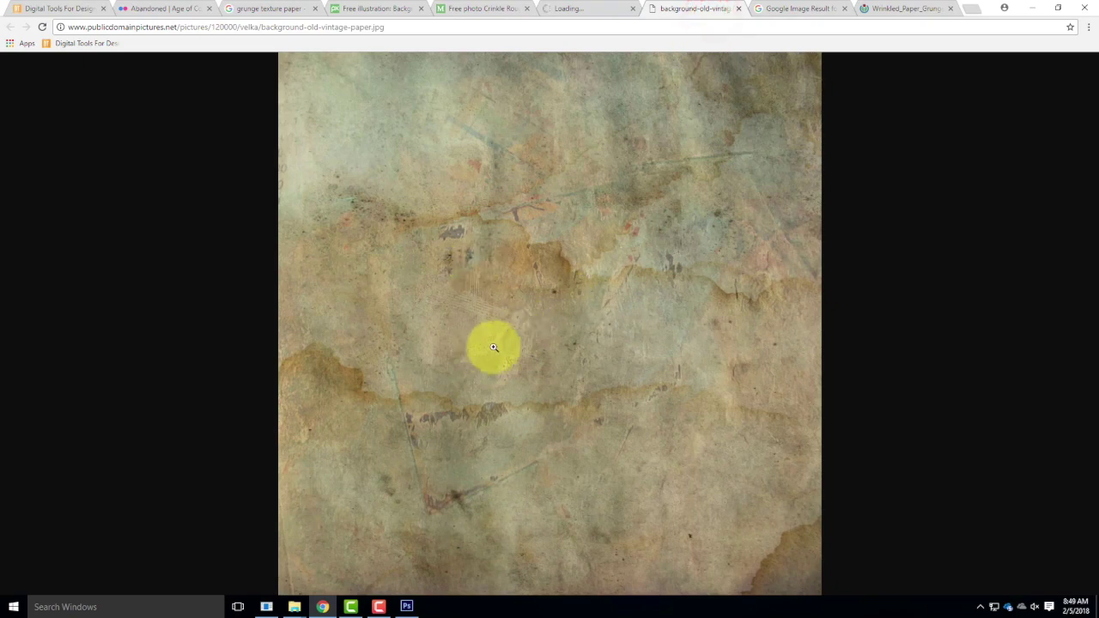
right_click(668, 319)
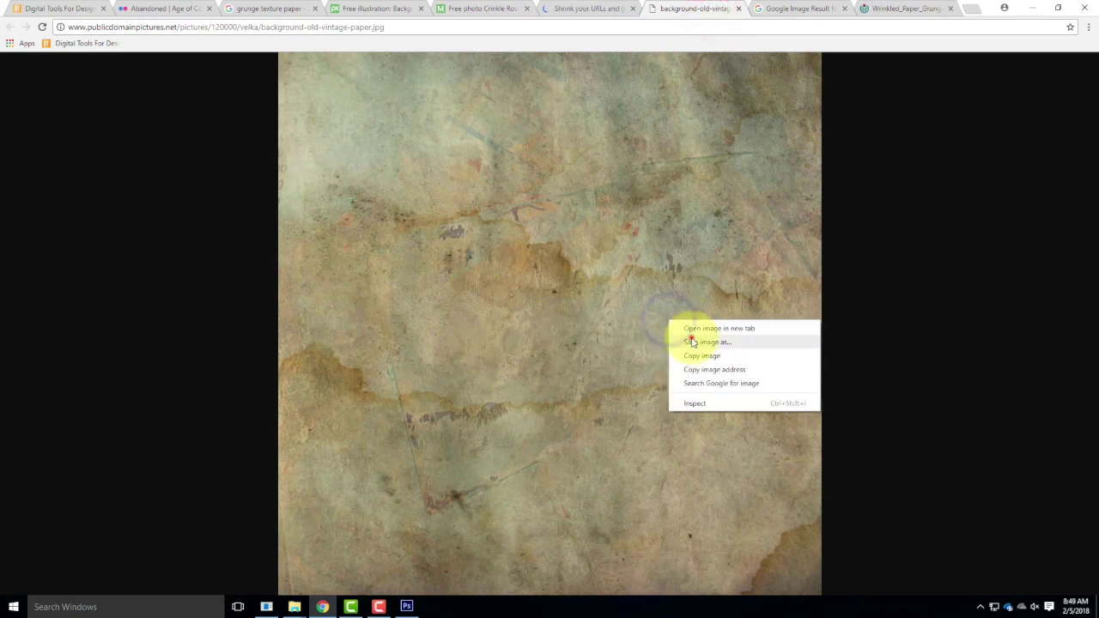
left_click(690, 342)
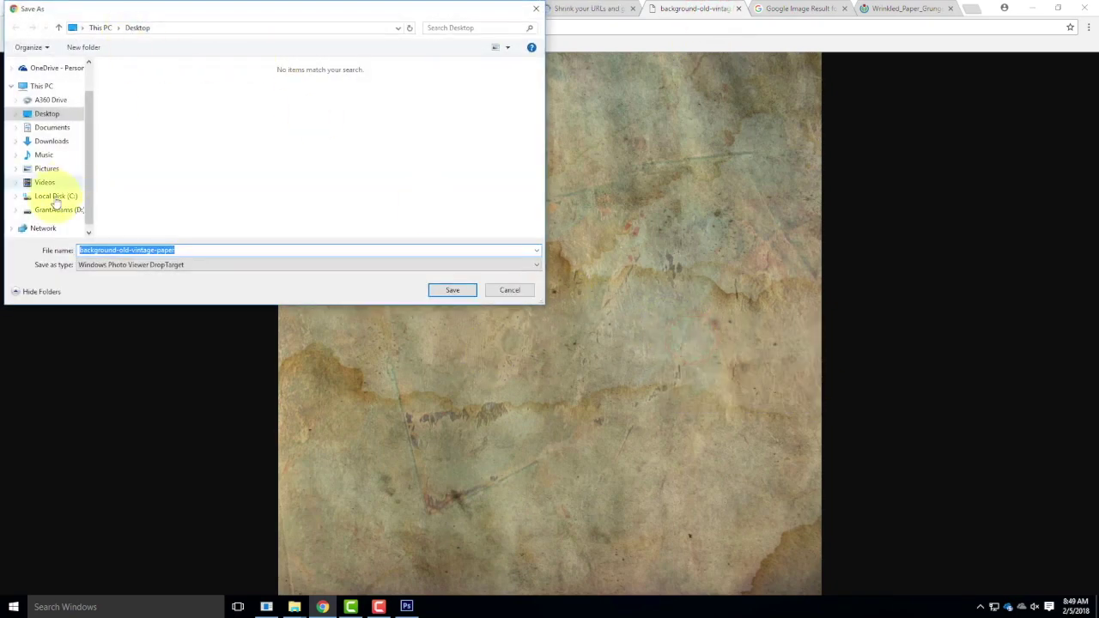
left_click(54, 211)
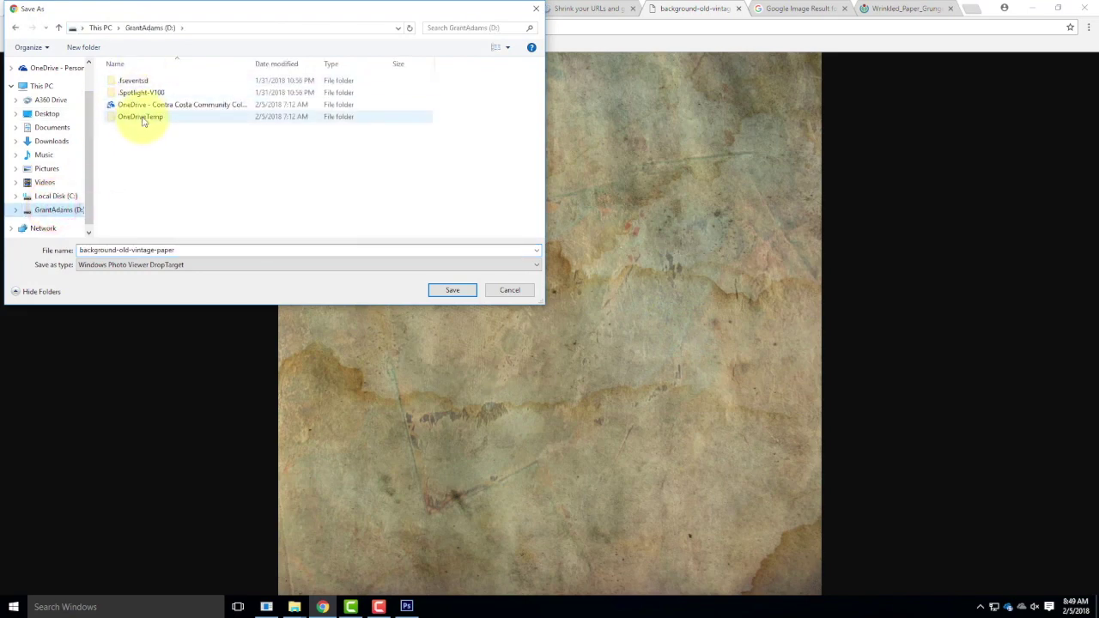
double_click(143, 105)
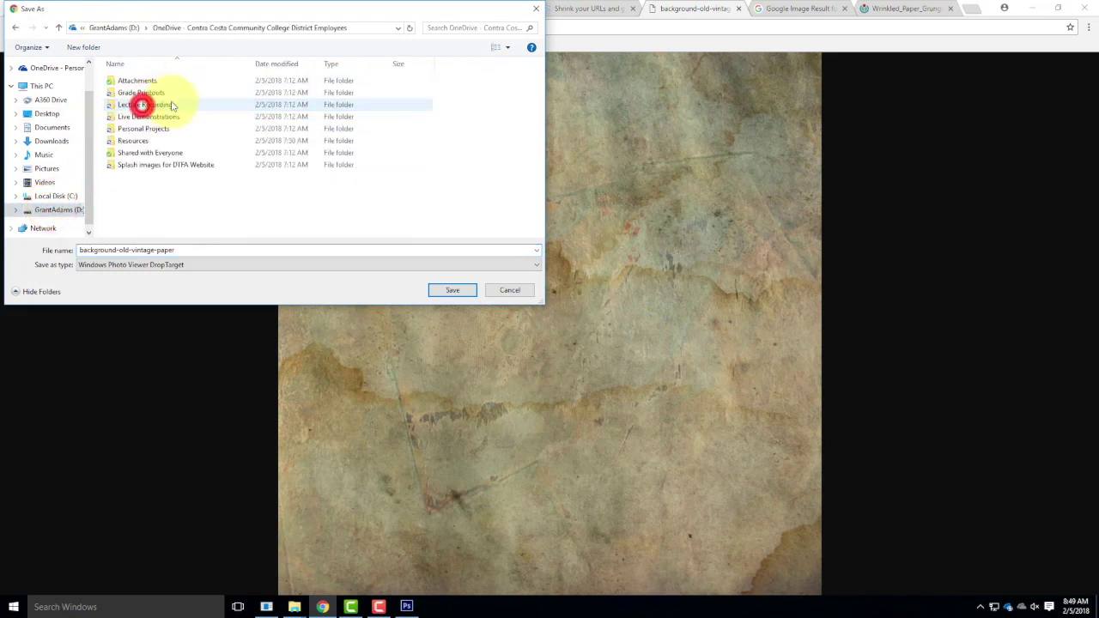
double_click(135, 142)
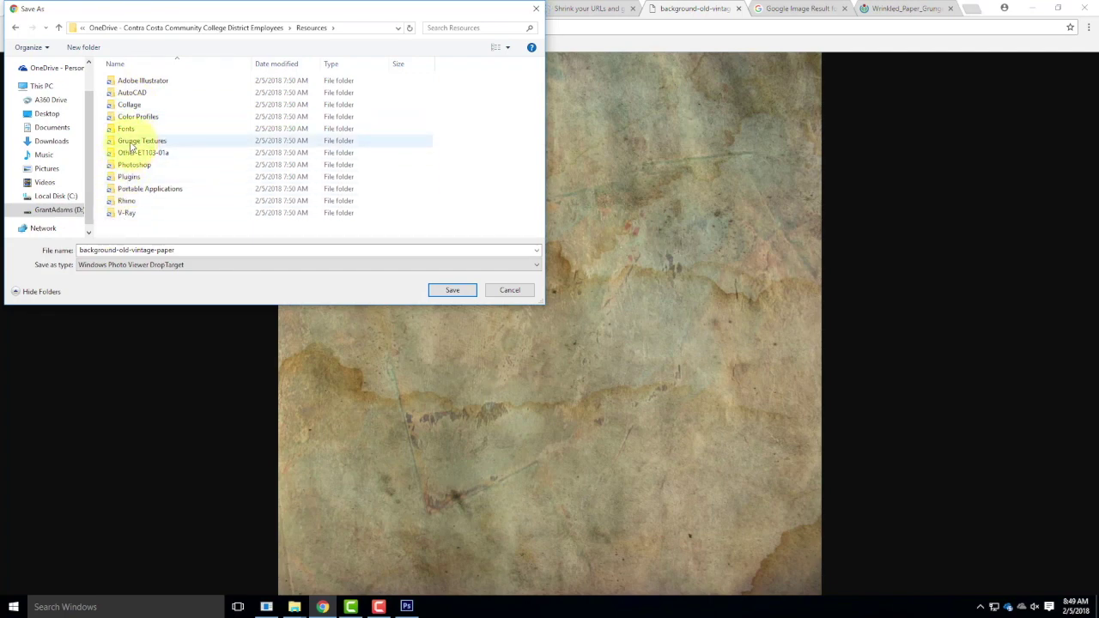
double_click(130, 143)
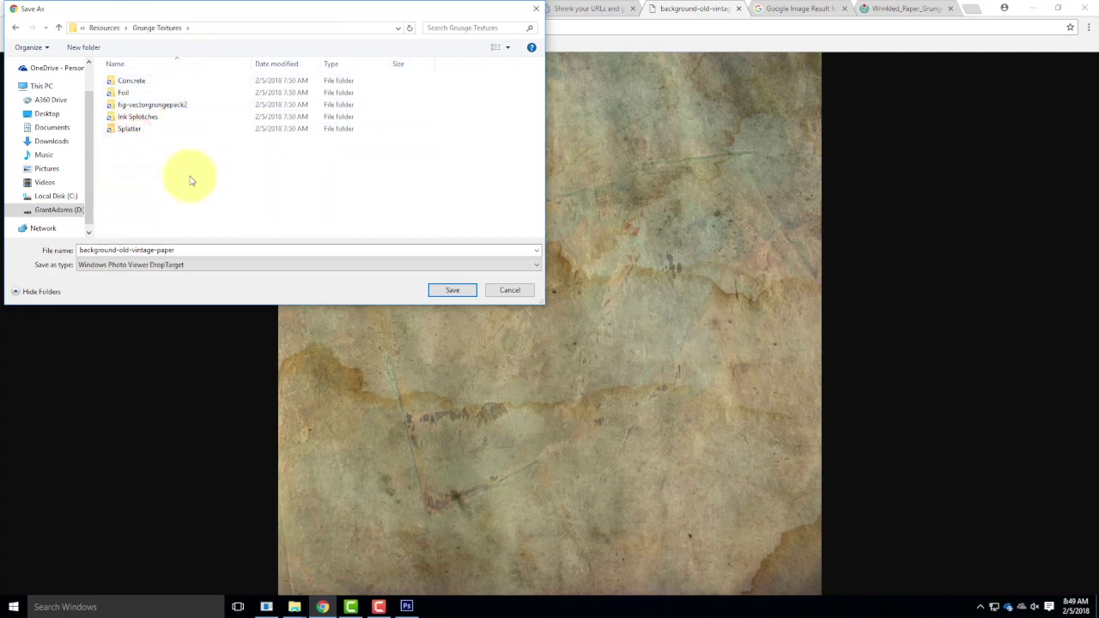
left_click(448, 292)
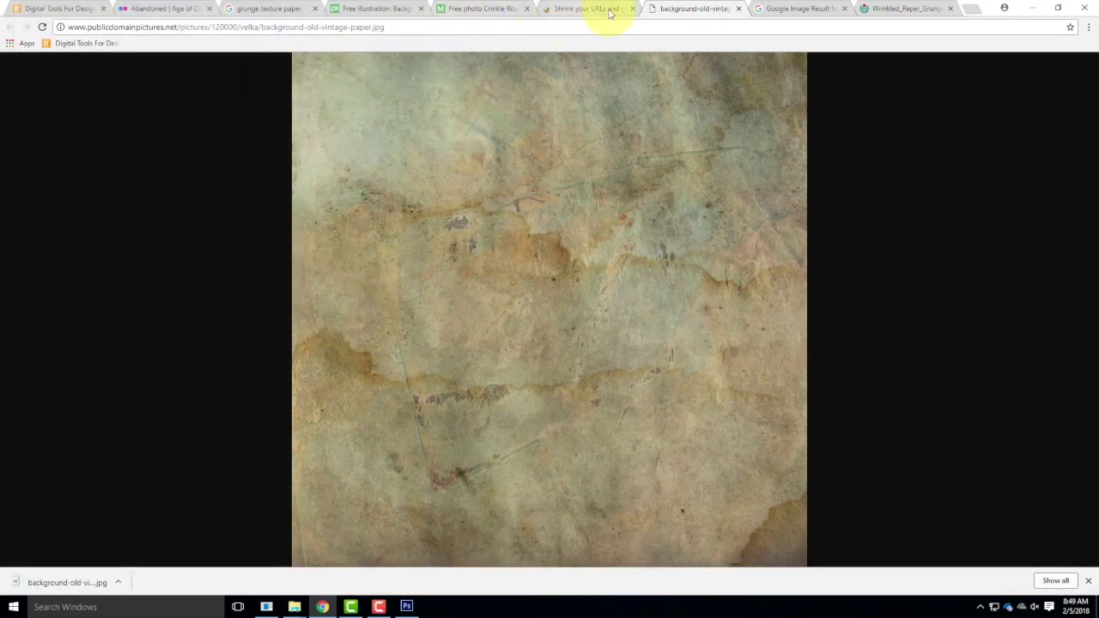
Step: Save the full-size Wikimedia wrinkled paper grunge texture into the Grunge Textures folder
left_click(802, 10)
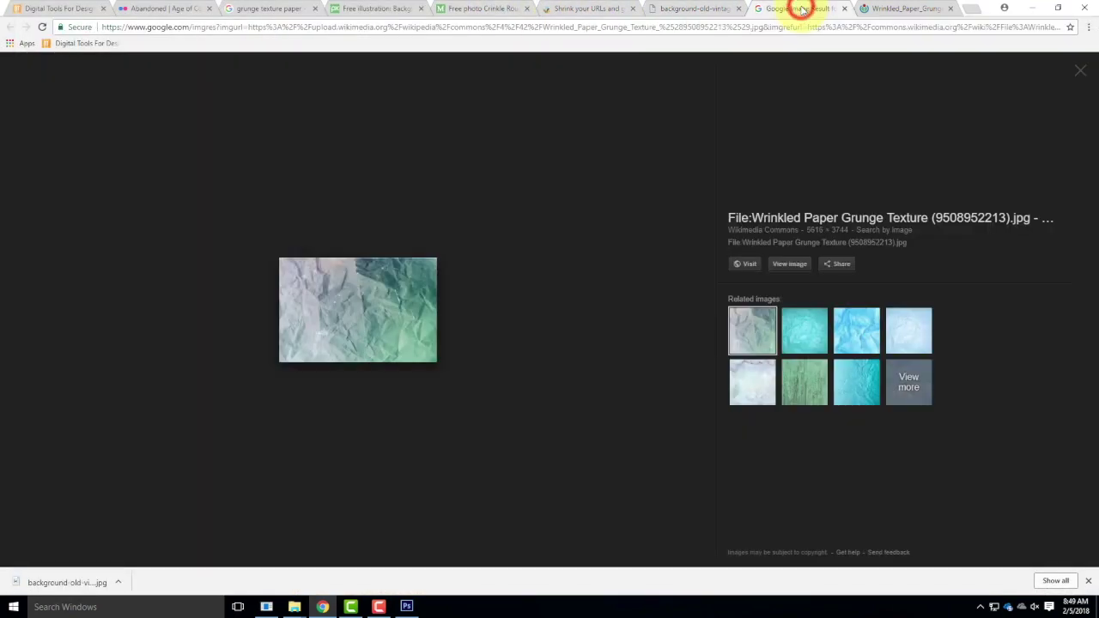
left_click(909, 8)
left_click(535, 278)
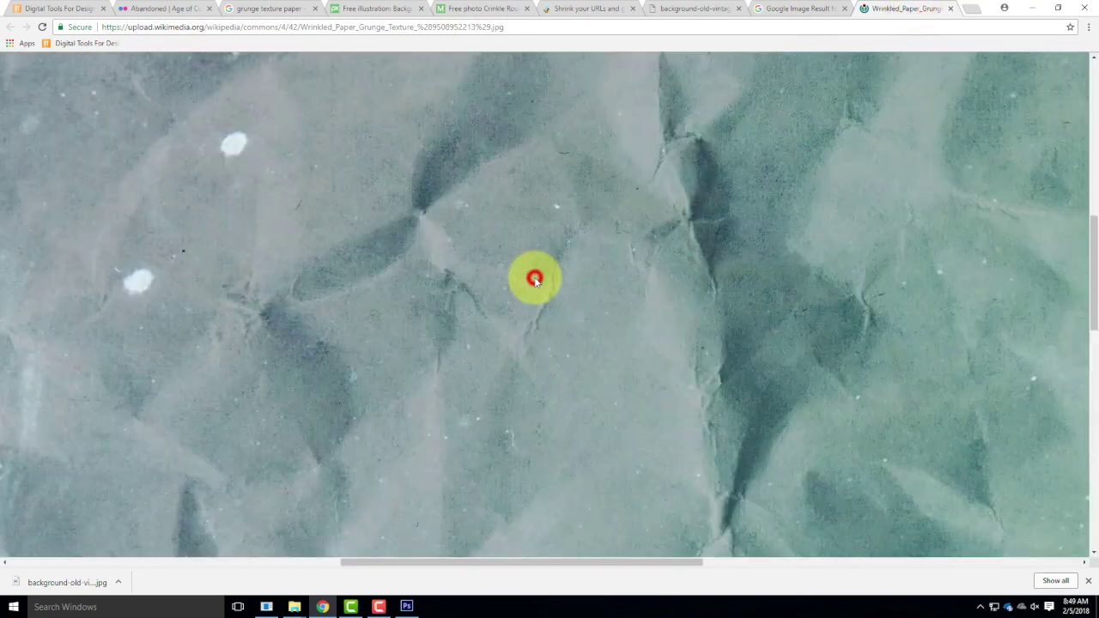
right_click(540, 269)
left_click(569, 292)
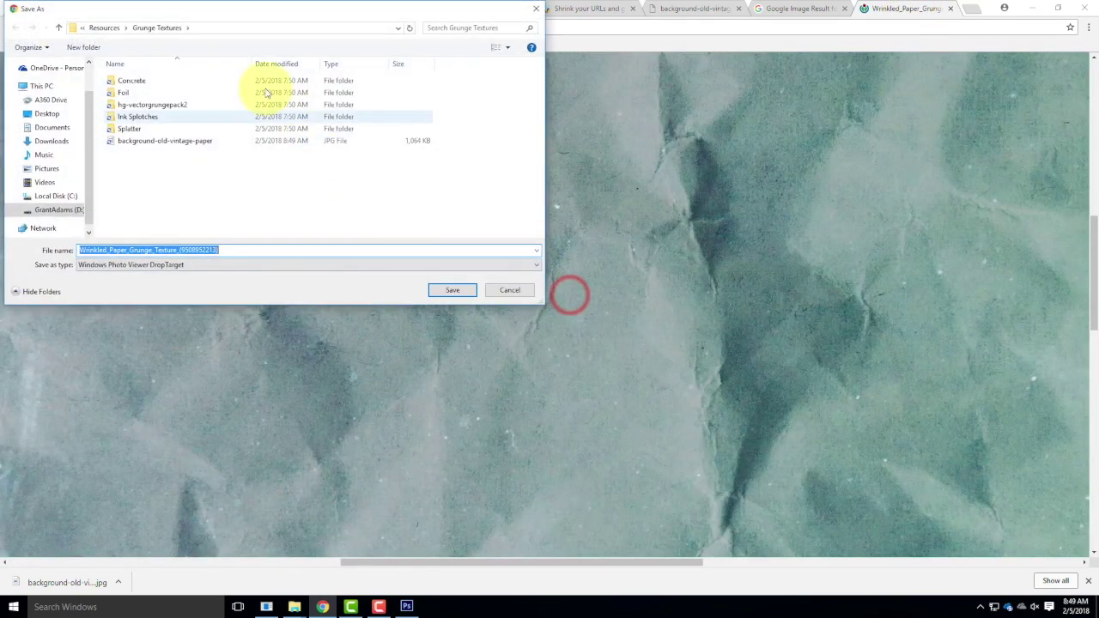
left_click(467, 290)
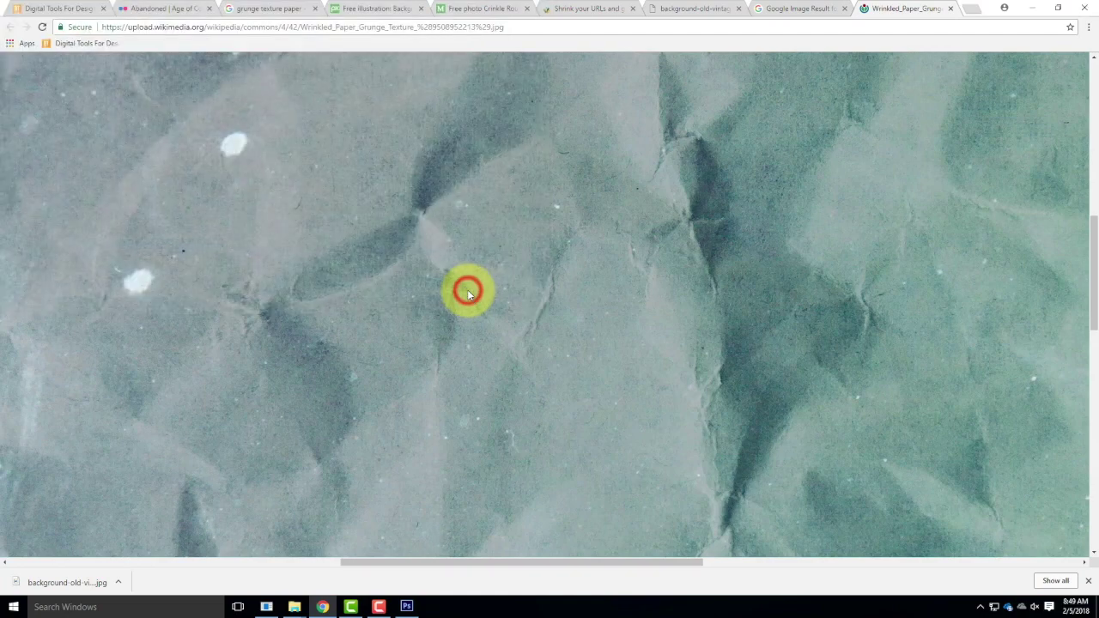
Step: Try to download the Fairy Soap newspaper texture at 3000×3000 from its Pixabay page
left_click(290, 8)
left_click(364, 7)
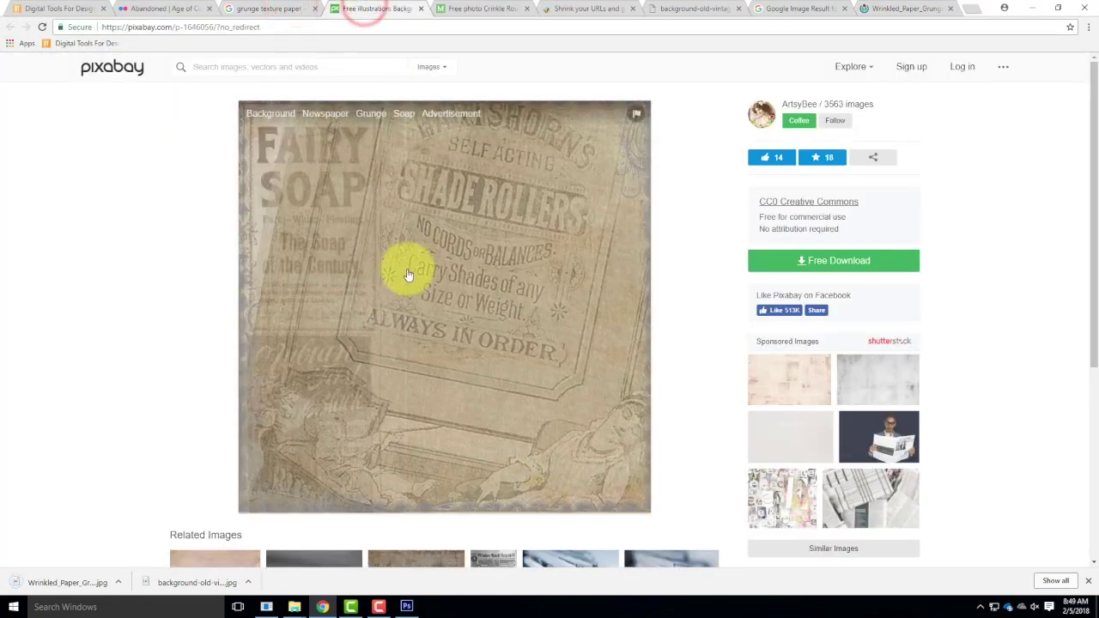
left_click(846, 263)
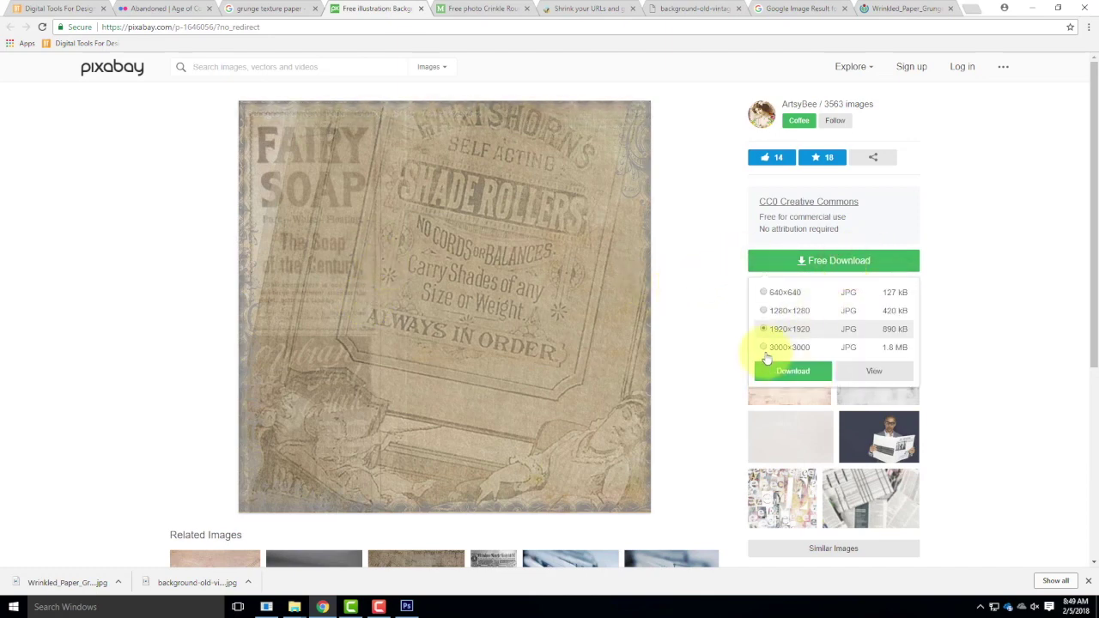
left_click(764, 348)
left_click(785, 371)
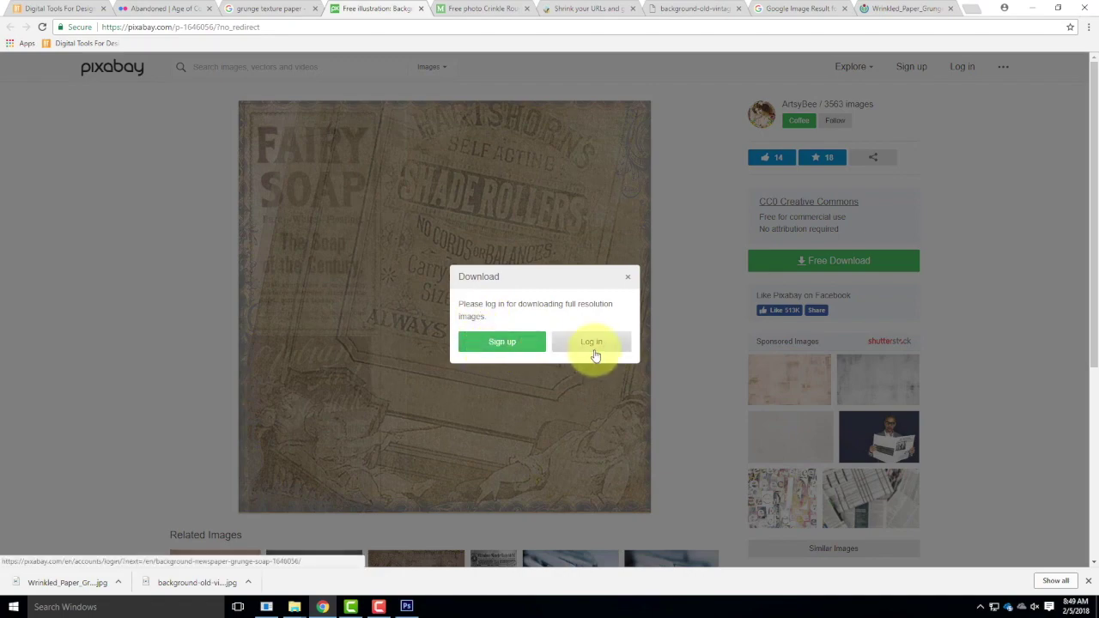
left_click(628, 277)
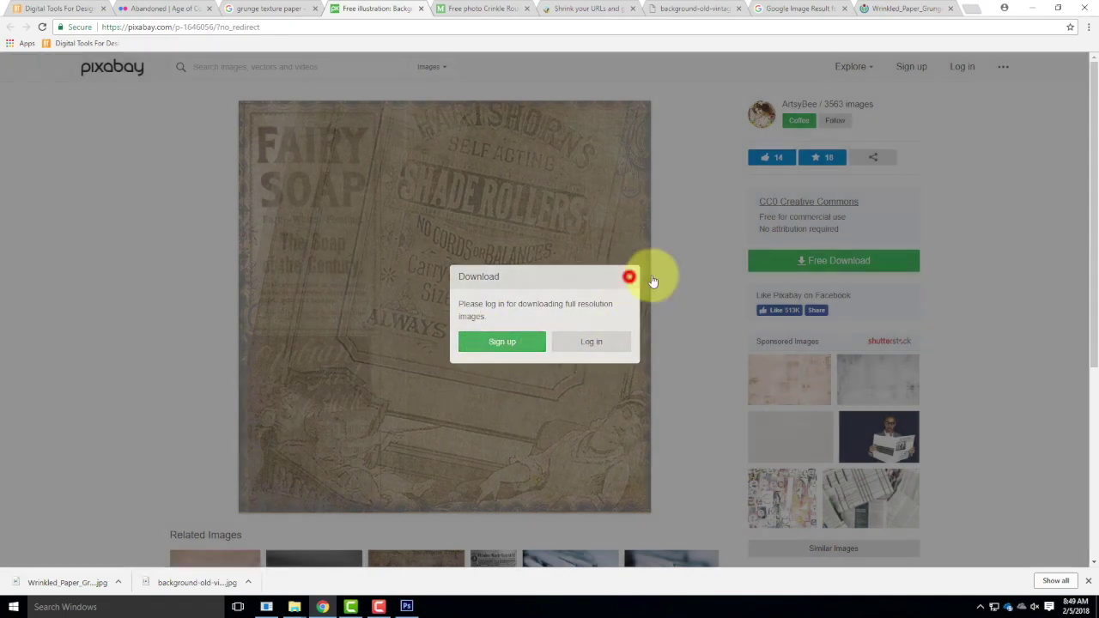
Step: Try to download the Fairy Soap newspaper texture at 1920×1920 from its Pixabay page, completing the robot check
left_click(834, 262)
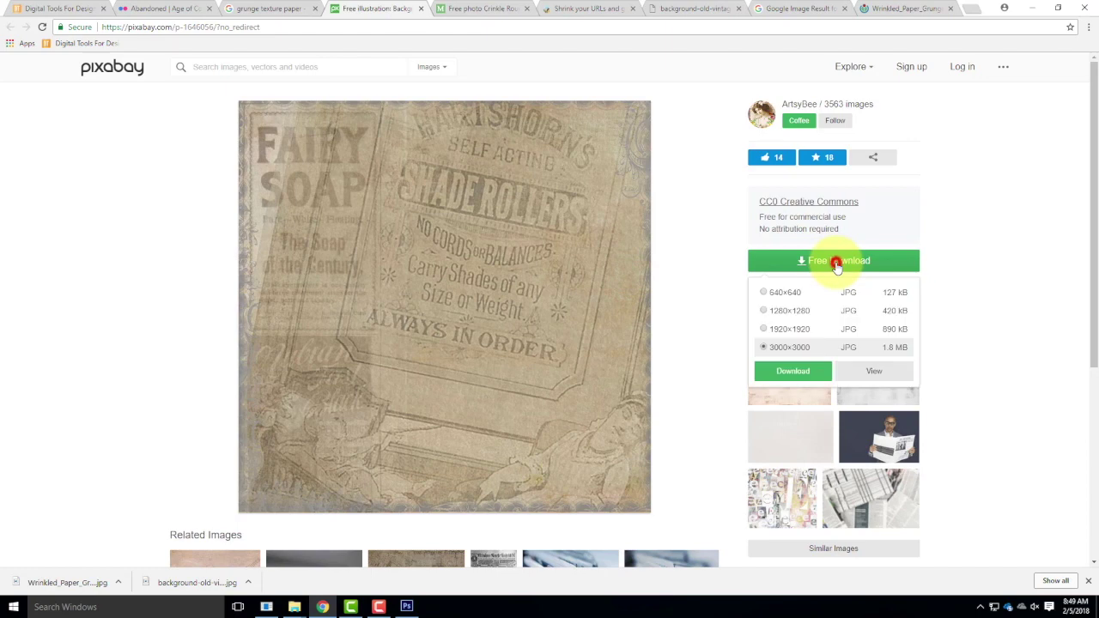
left_click(761, 330)
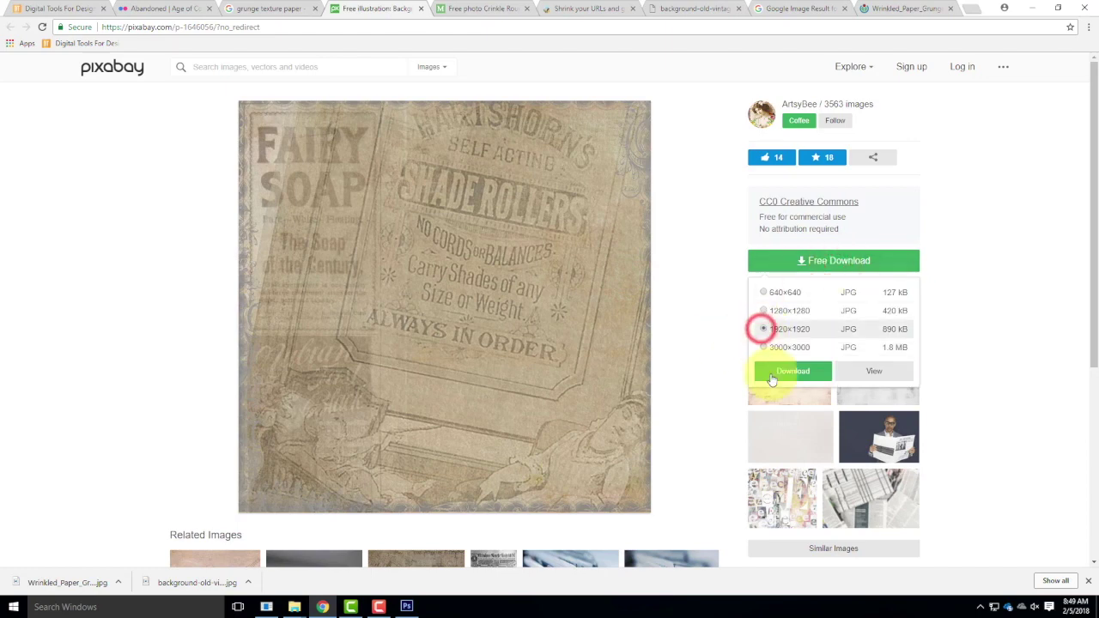
left_click(778, 372)
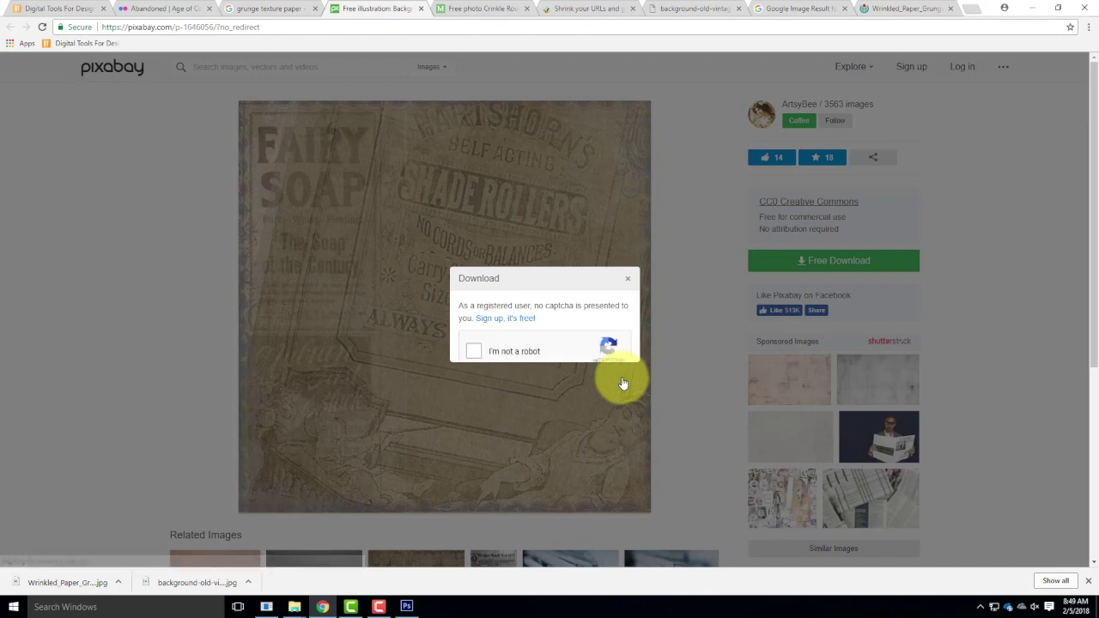
left_click(474, 352)
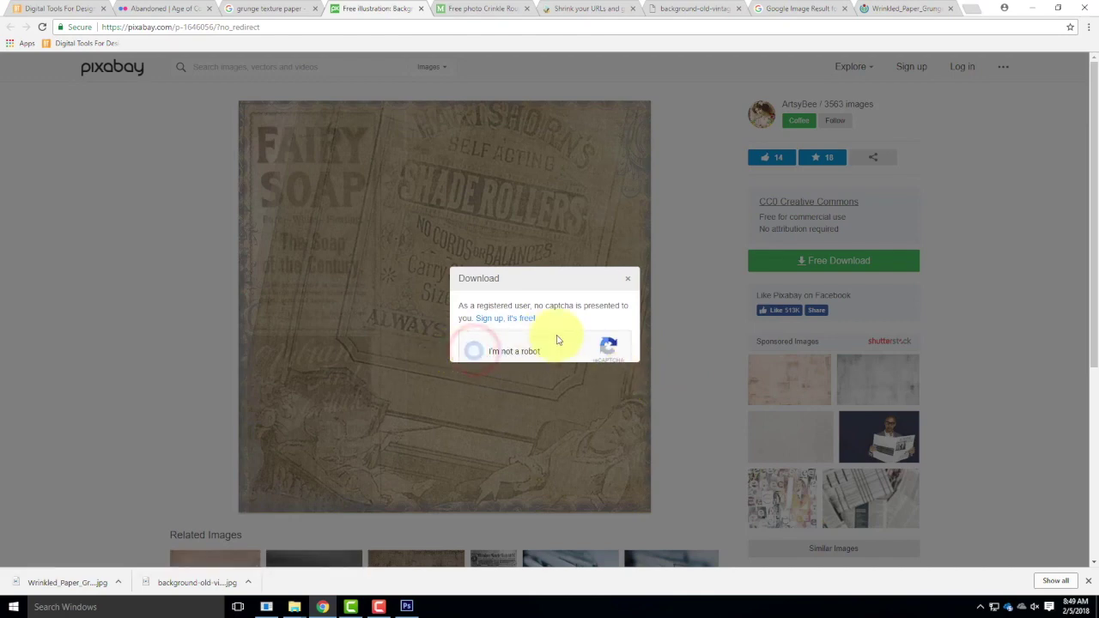
scroll(557, 340, "down", 1)
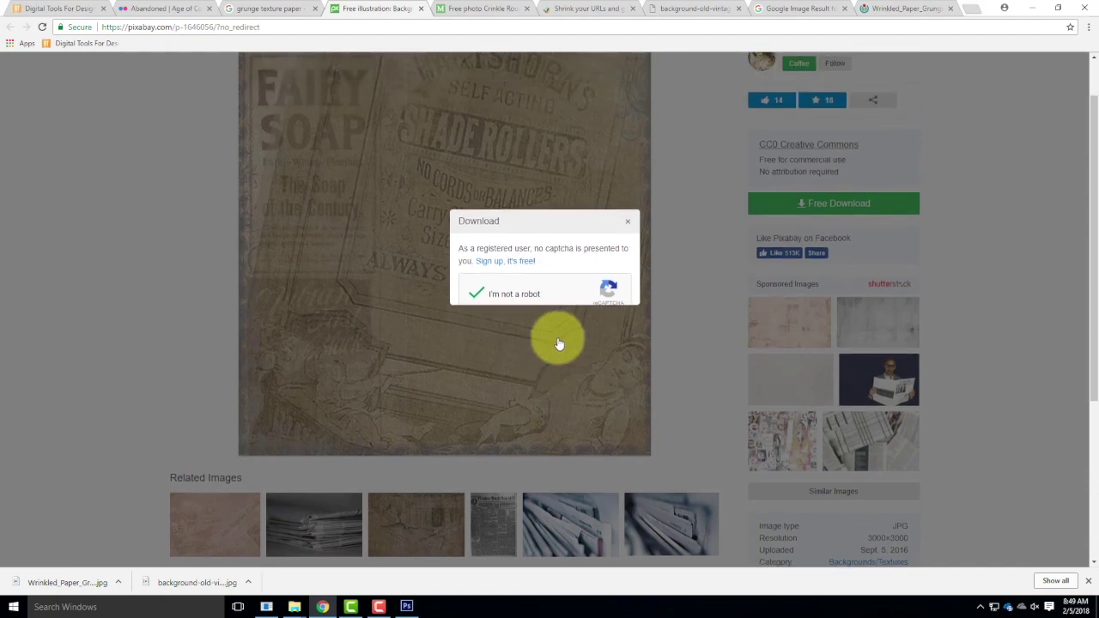
scroll(537, 275, "down", 1)
scroll(537, 273, "up", 1)
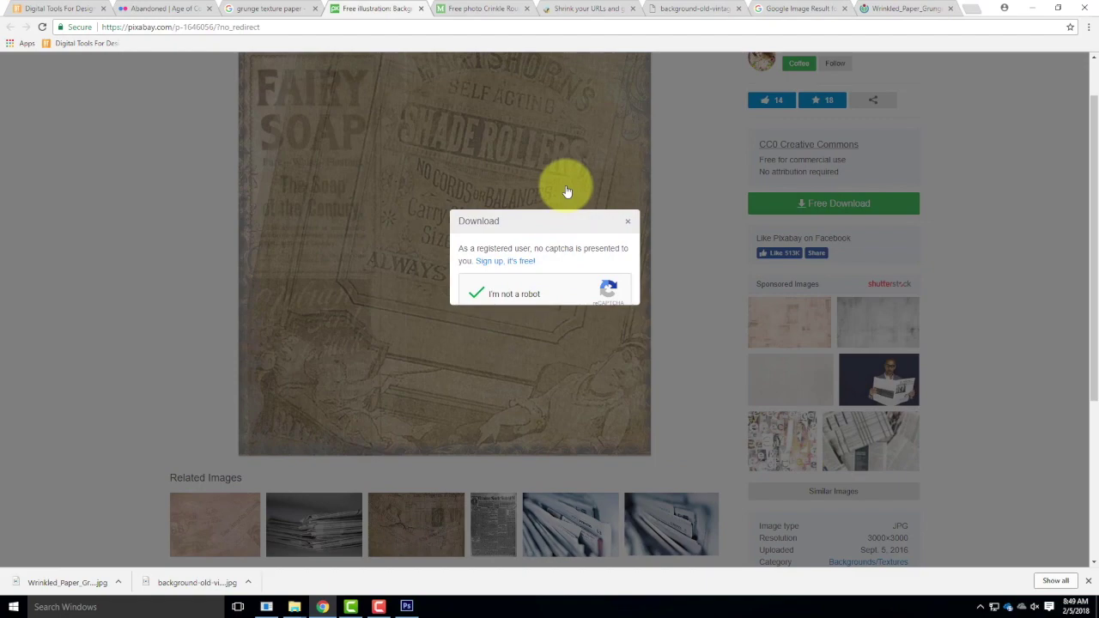
left_click(476, 8)
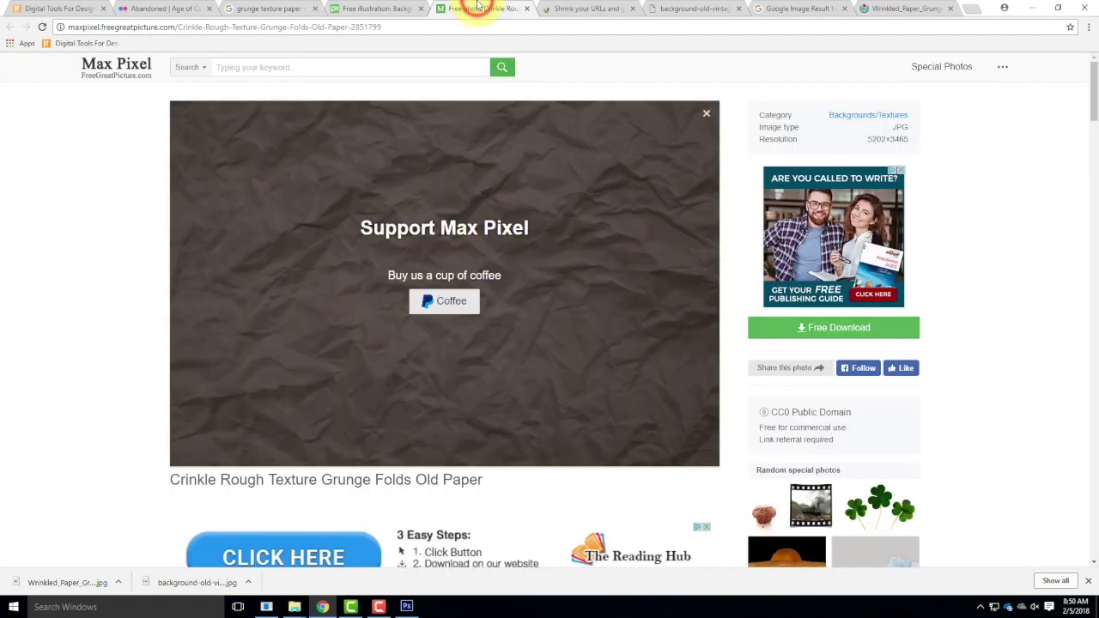
left_click(611, 7)
left_click(708, 9)
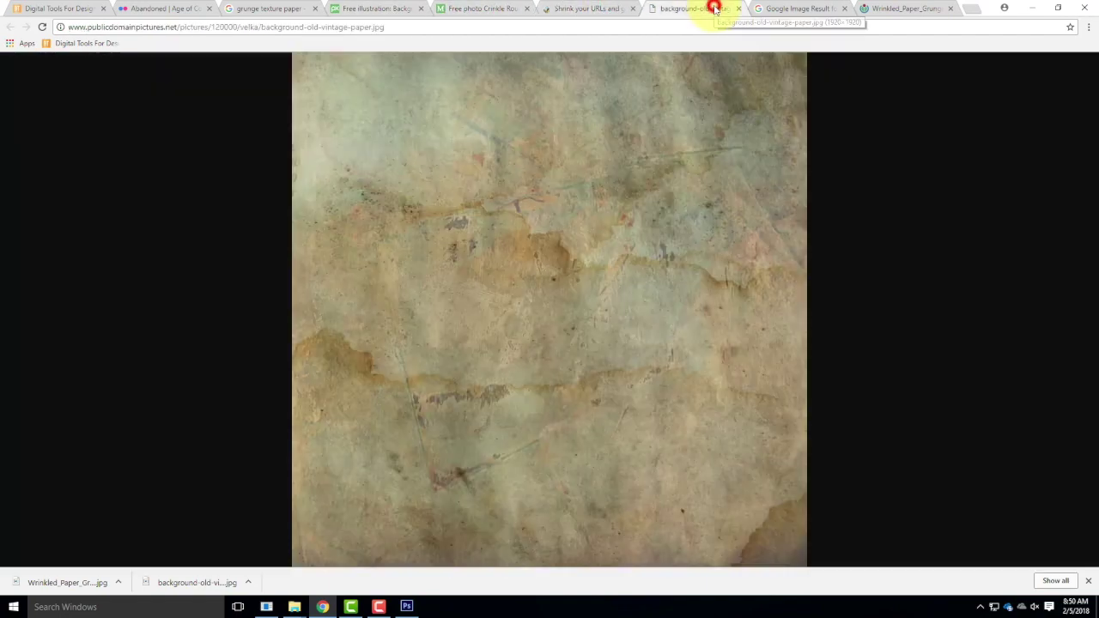
left_click(116, 582)
left_click(211, 411)
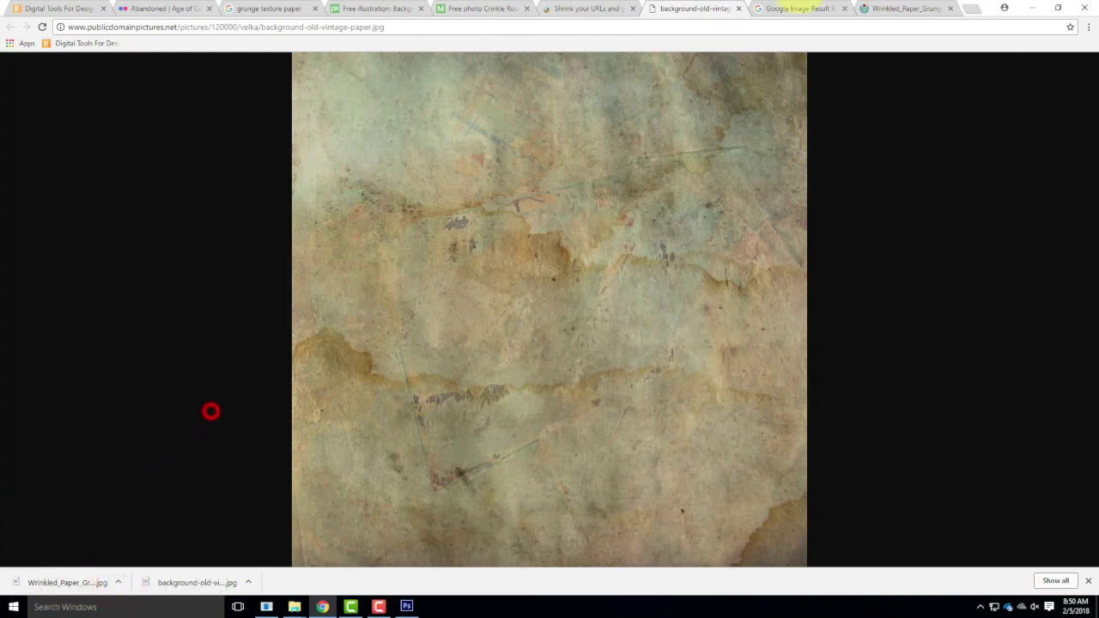
Step: Switch to Photoshop, collapse the Curves properties, and place background-old-vintage-paper from Resources > Grunge Textures into the sunset photo
left_click(1032, 8)
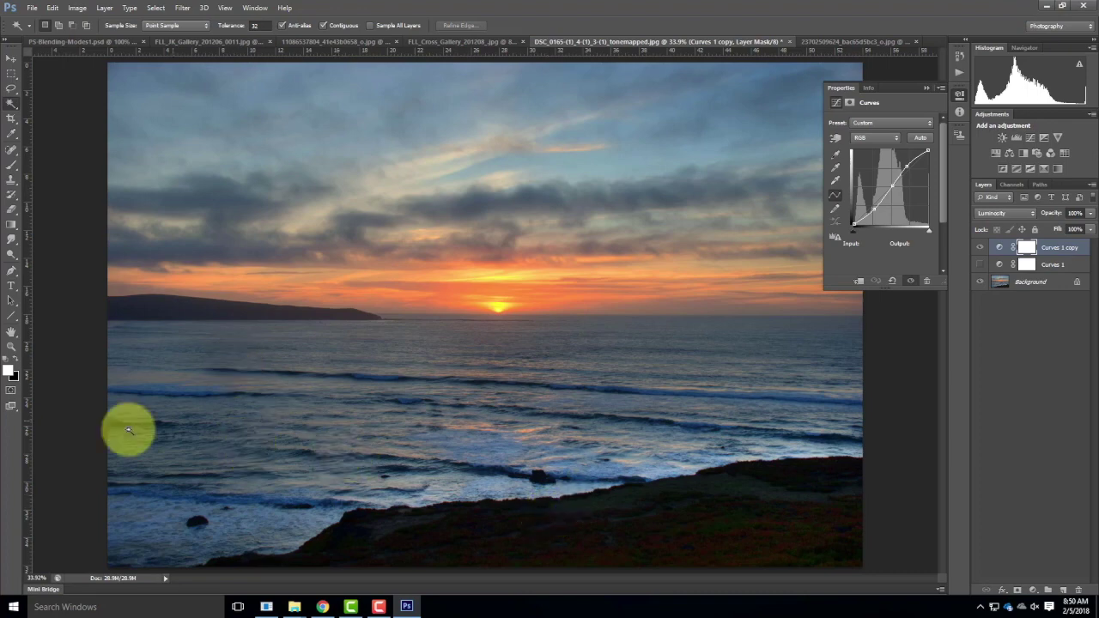
left_click(927, 88)
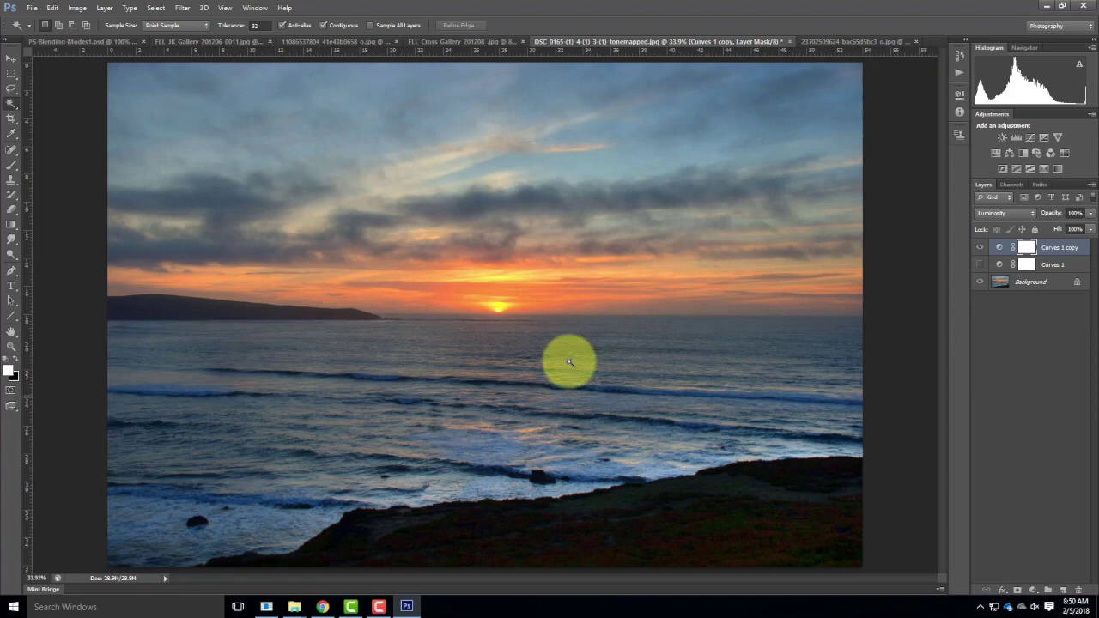
left_click(31, 9)
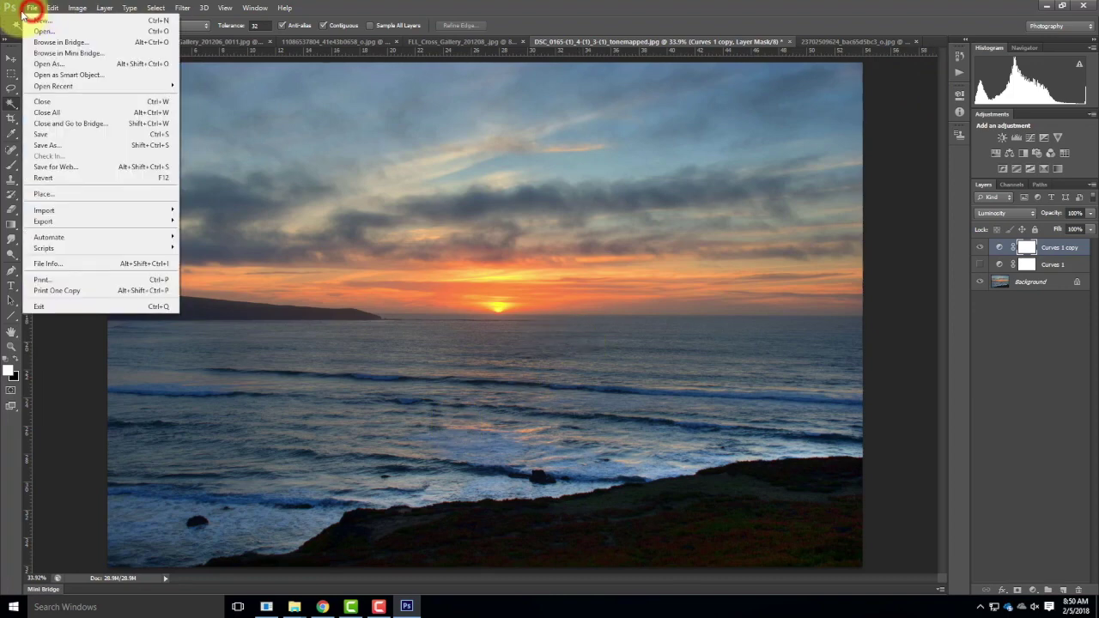
left_click(41, 194)
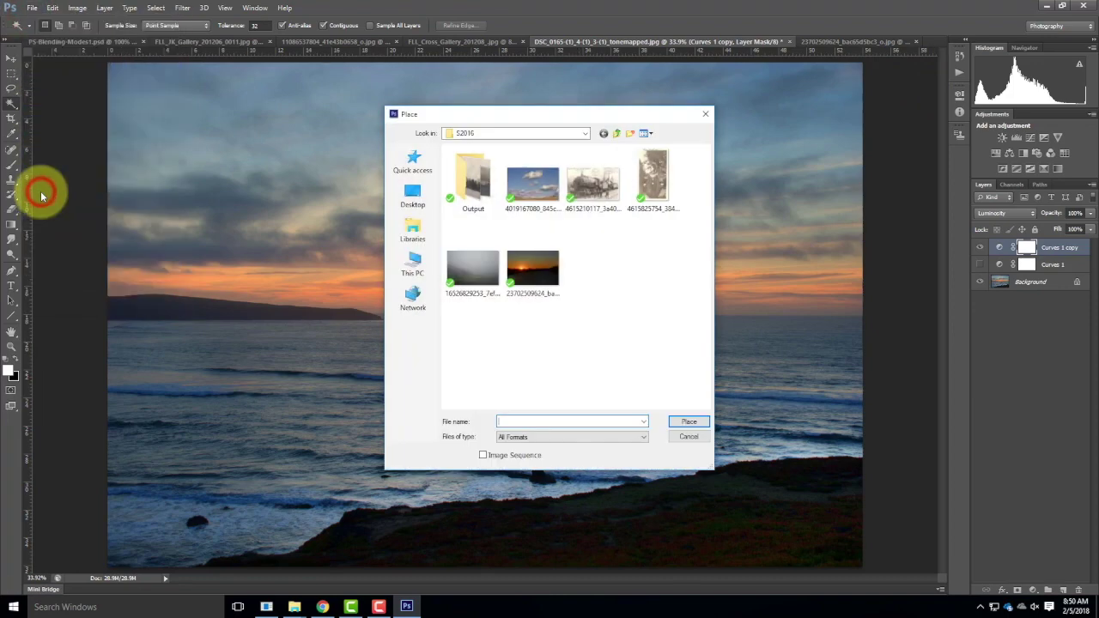
left_click(554, 134)
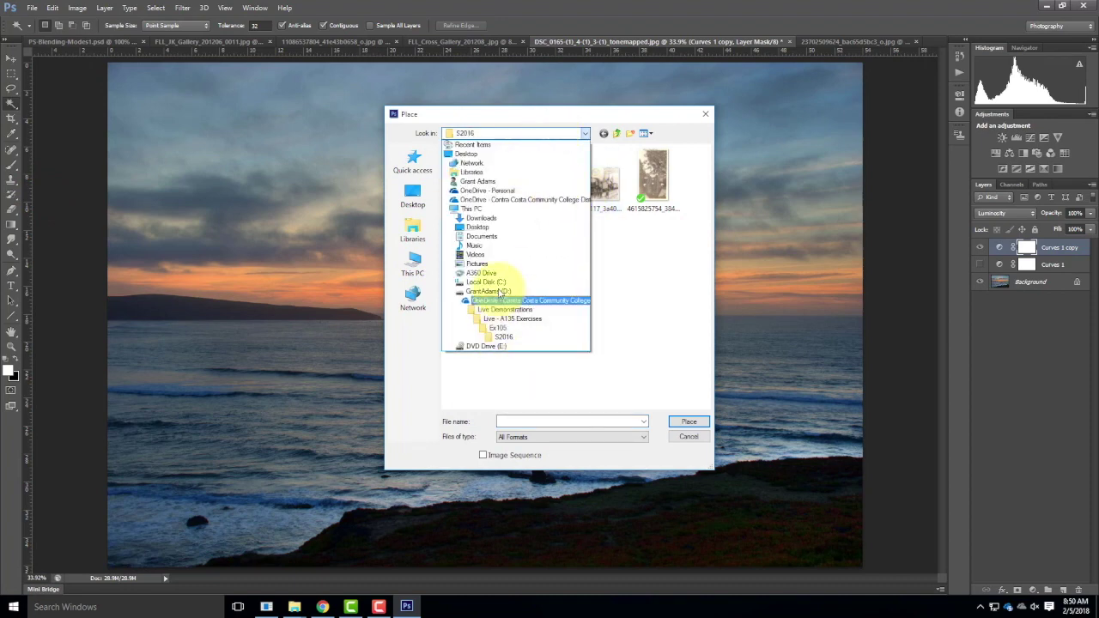
left_click(501, 301)
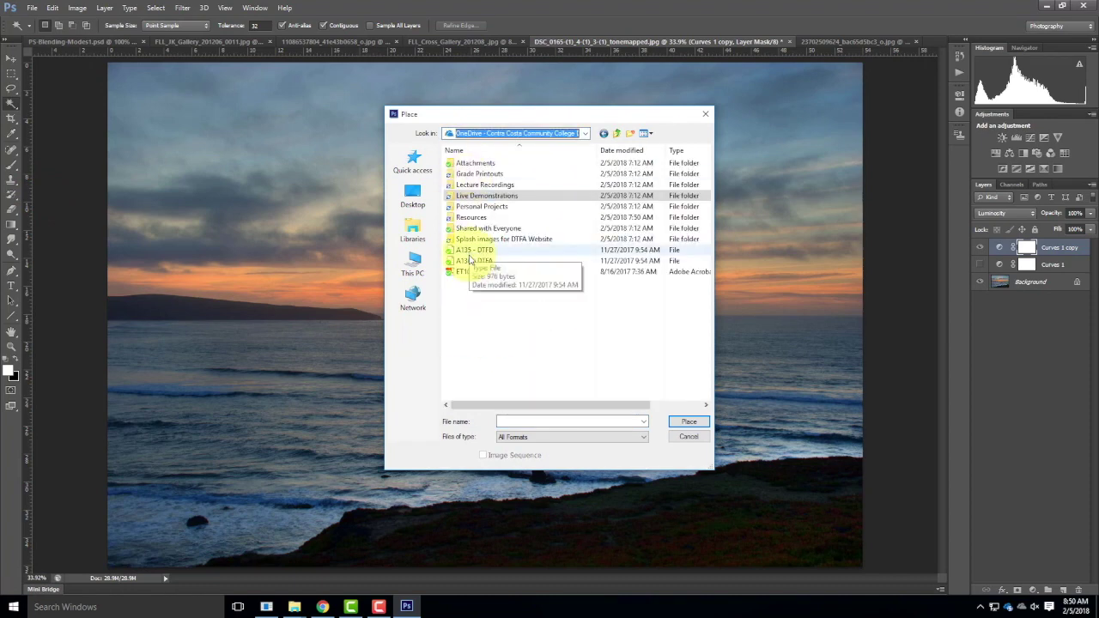
double_click(471, 219)
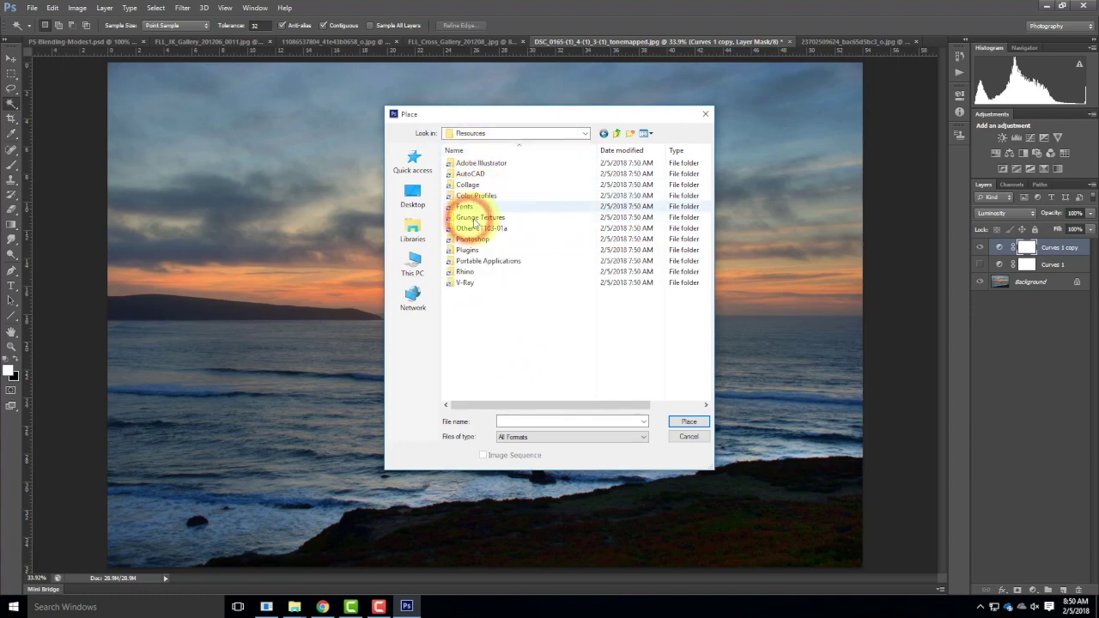
double_click(471, 217)
left_click(491, 219)
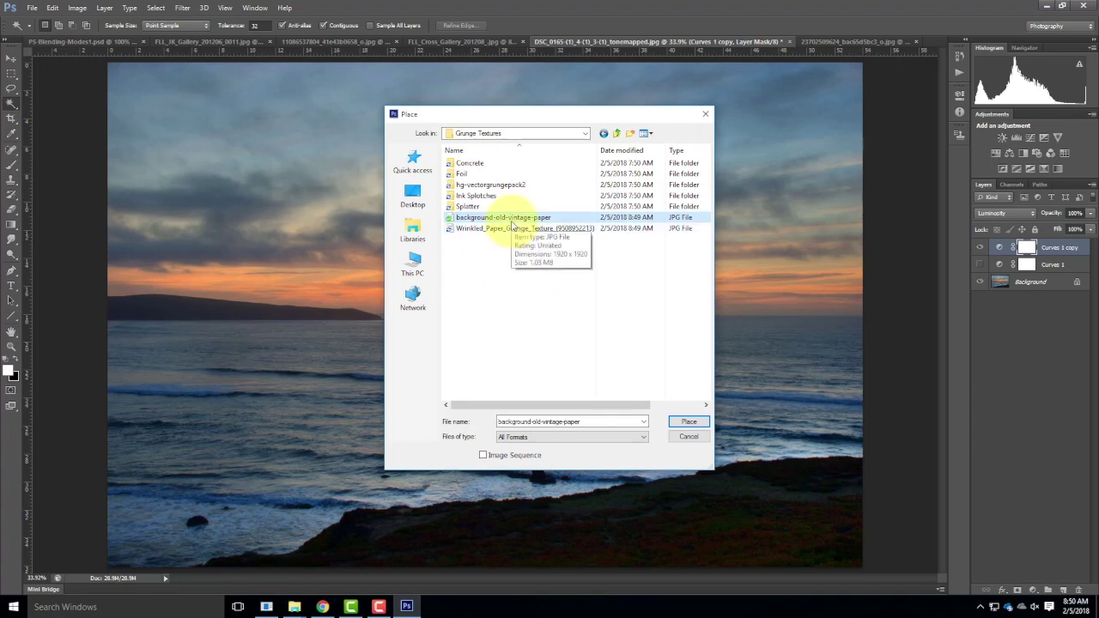
left_click(688, 420)
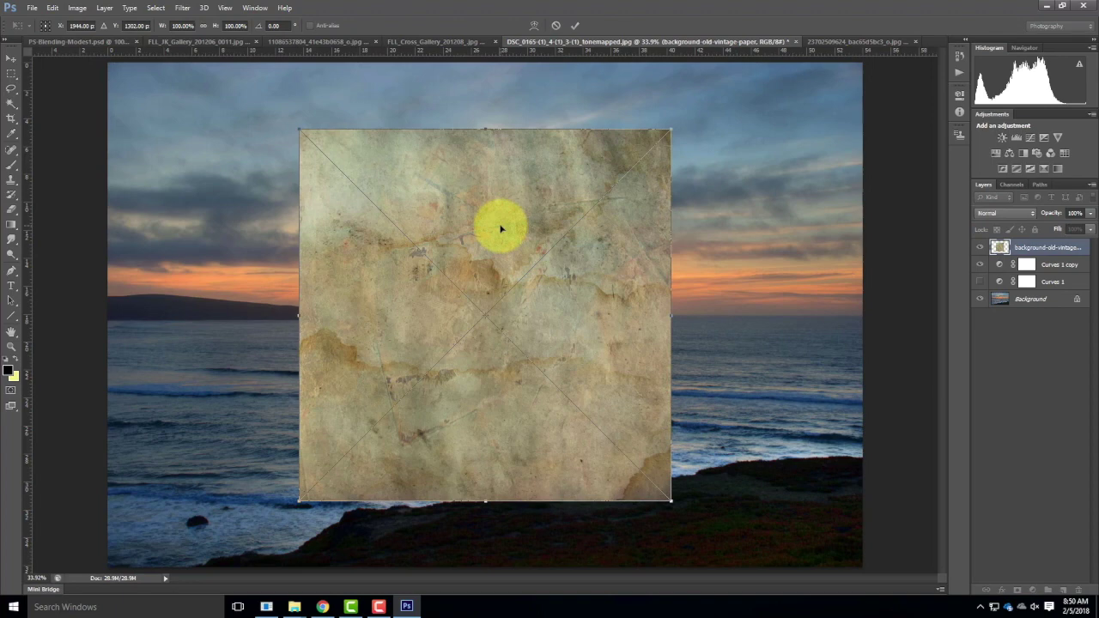
Step: Scale the placed vintage paper proportionally to about 205% so it covers the whole photo, and commit the placement
key("ctrl+minus")
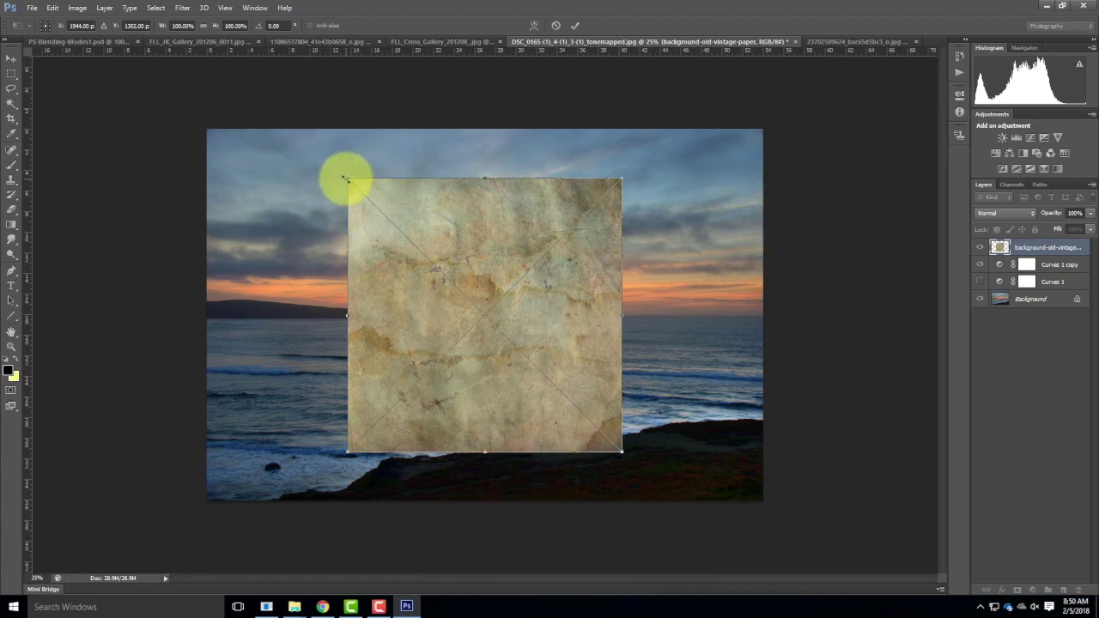
left_click_drag(348, 178, 137, 108)
left_click_drag(621, 449, 785, 574)
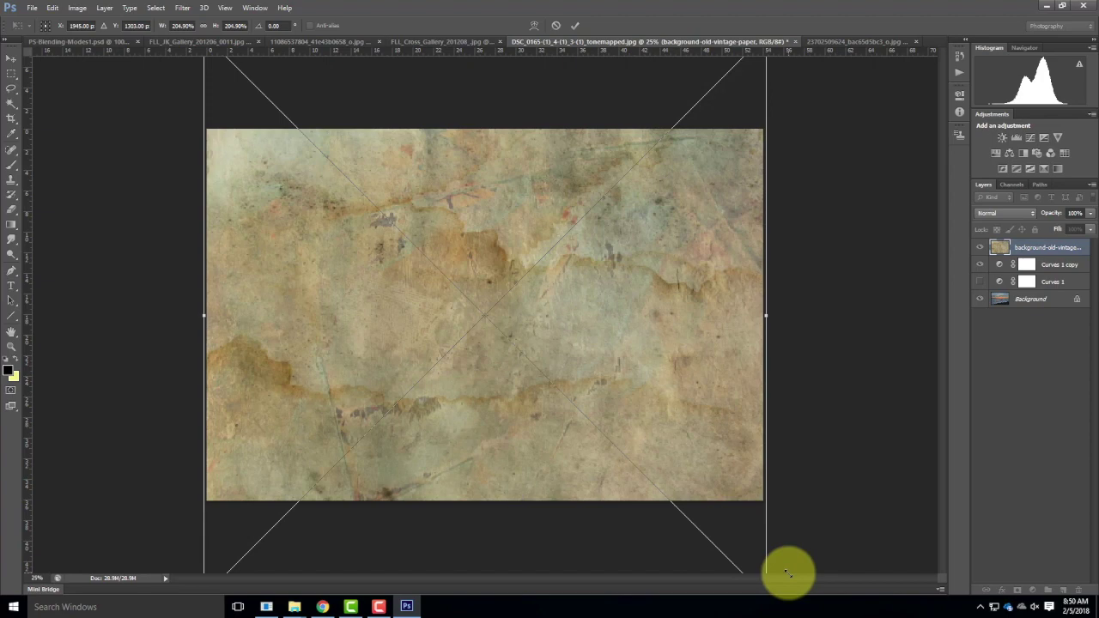
key("ctrl+z")
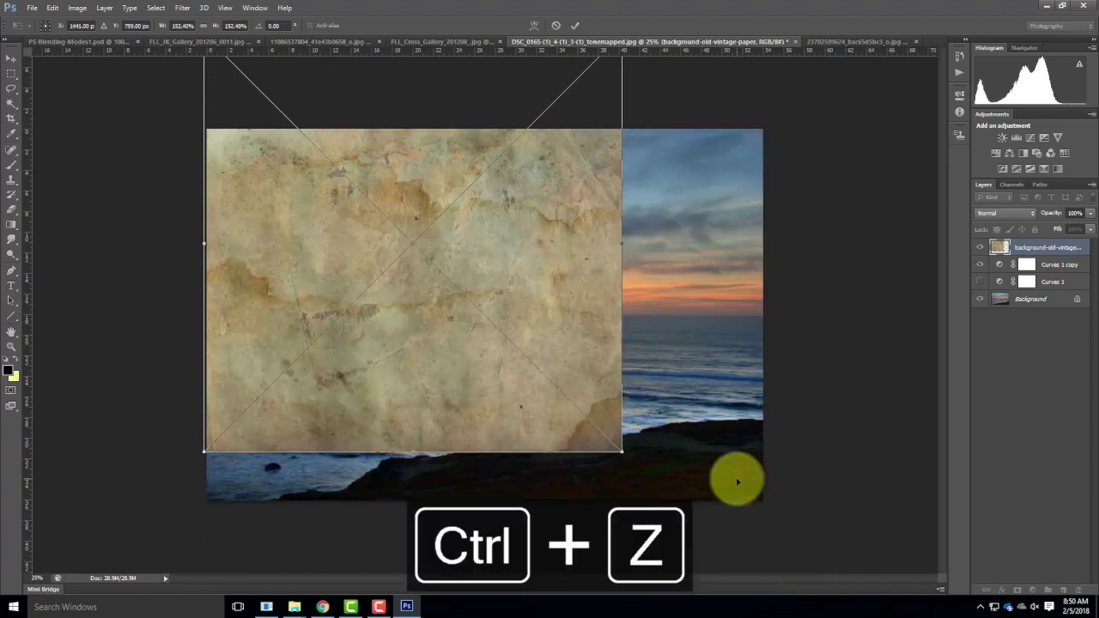
key("ctrl+z")
key("ctrl+alt+z")
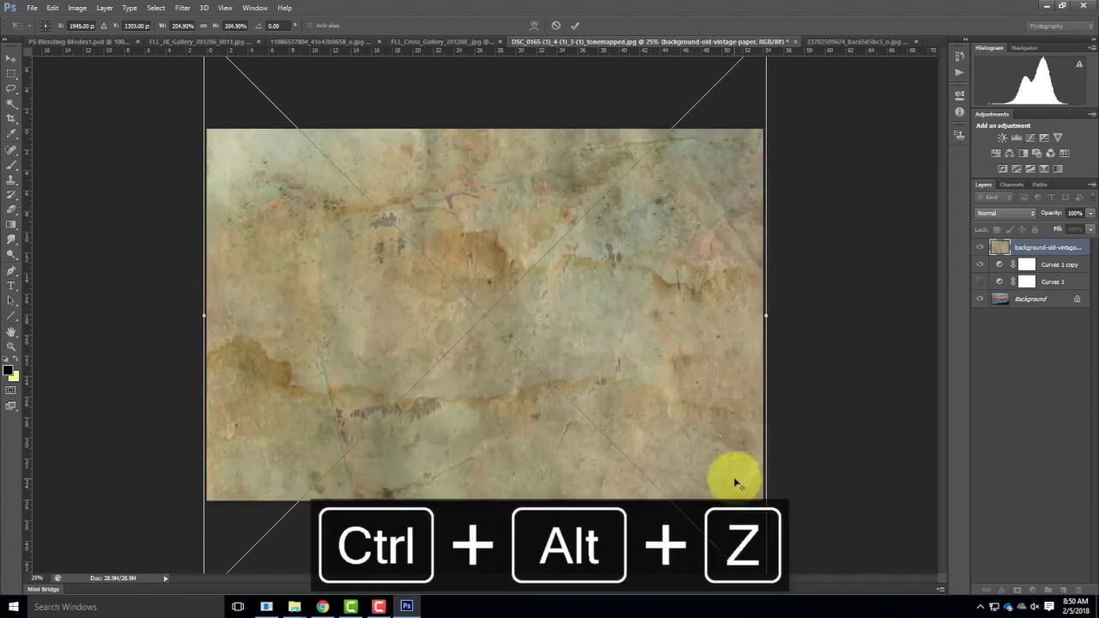
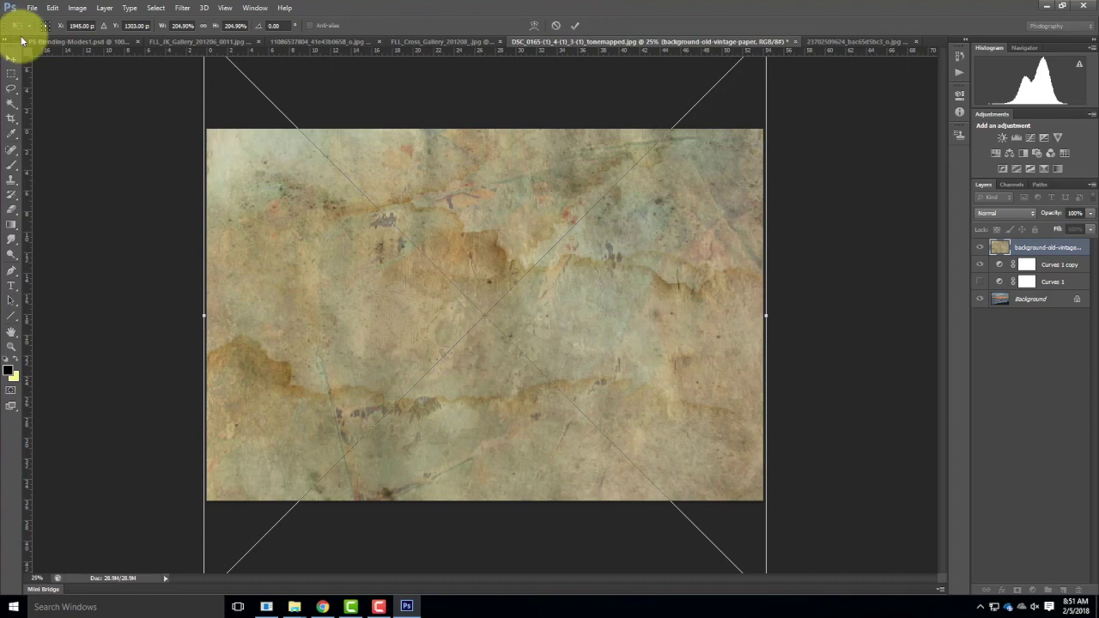
left_click(574, 26)
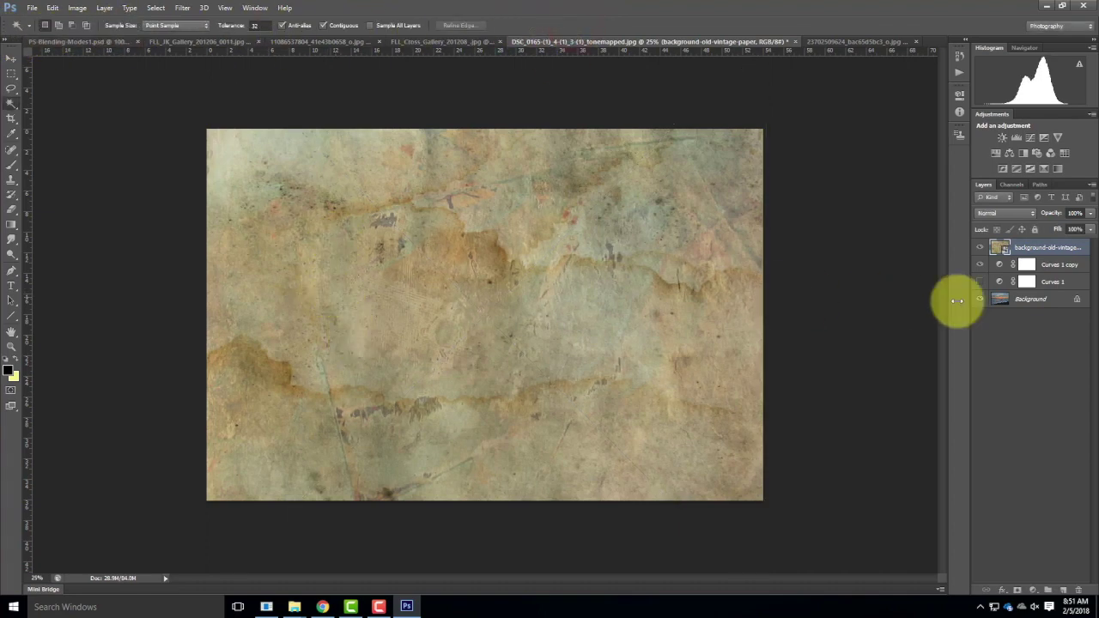
Step: Try the Multiply and Screen blend modes on the vintage paper layer
left_click(1021, 213)
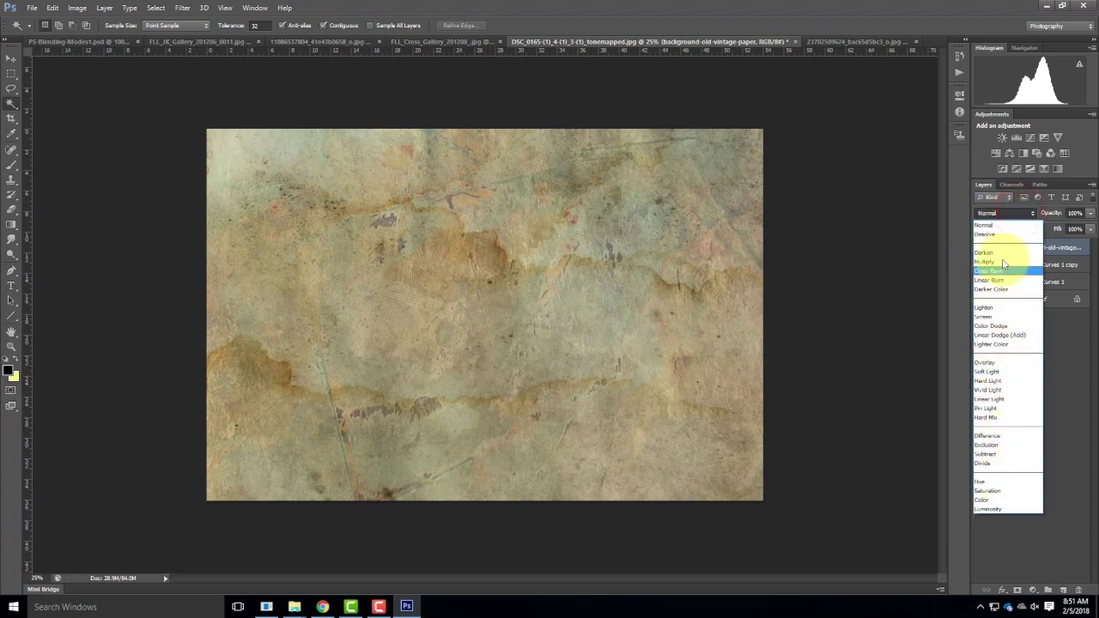
left_click(986, 262)
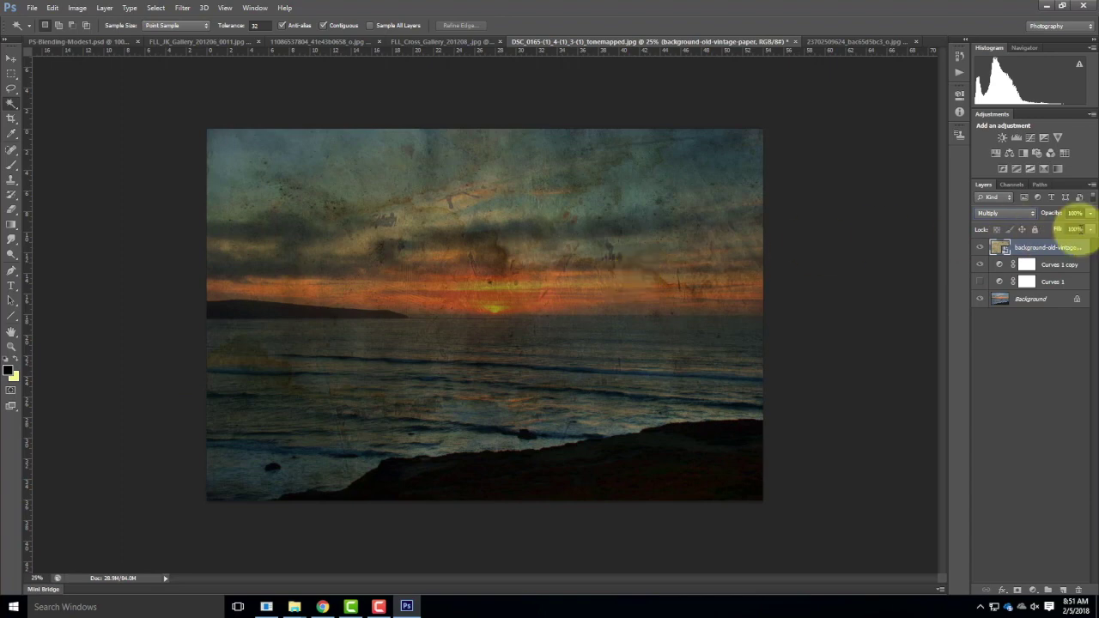
left_click(1014, 215)
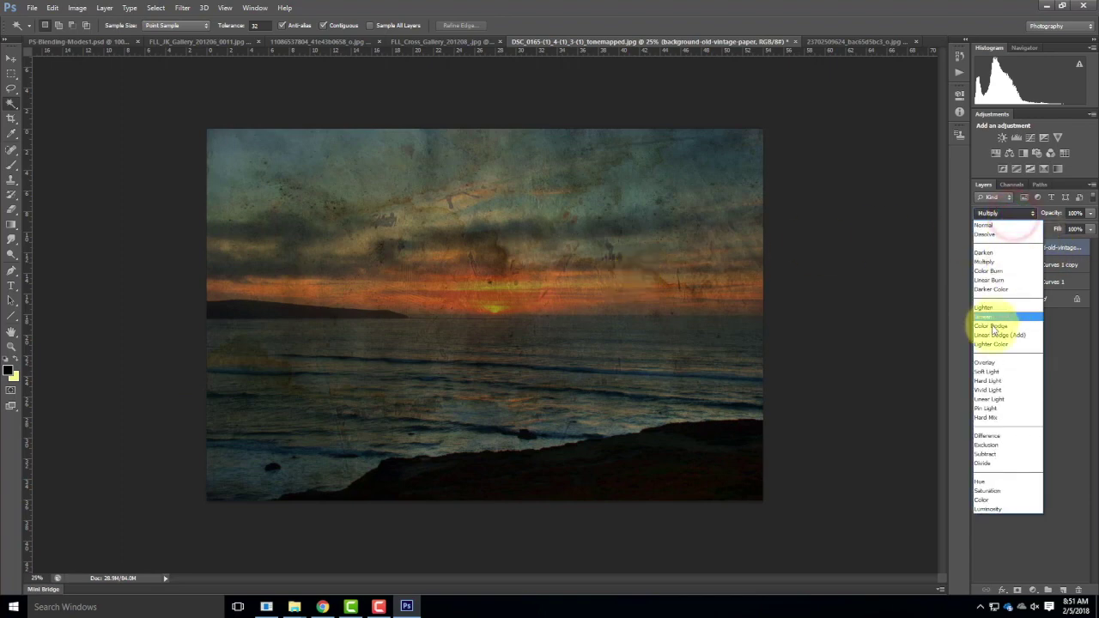
left_click(994, 316)
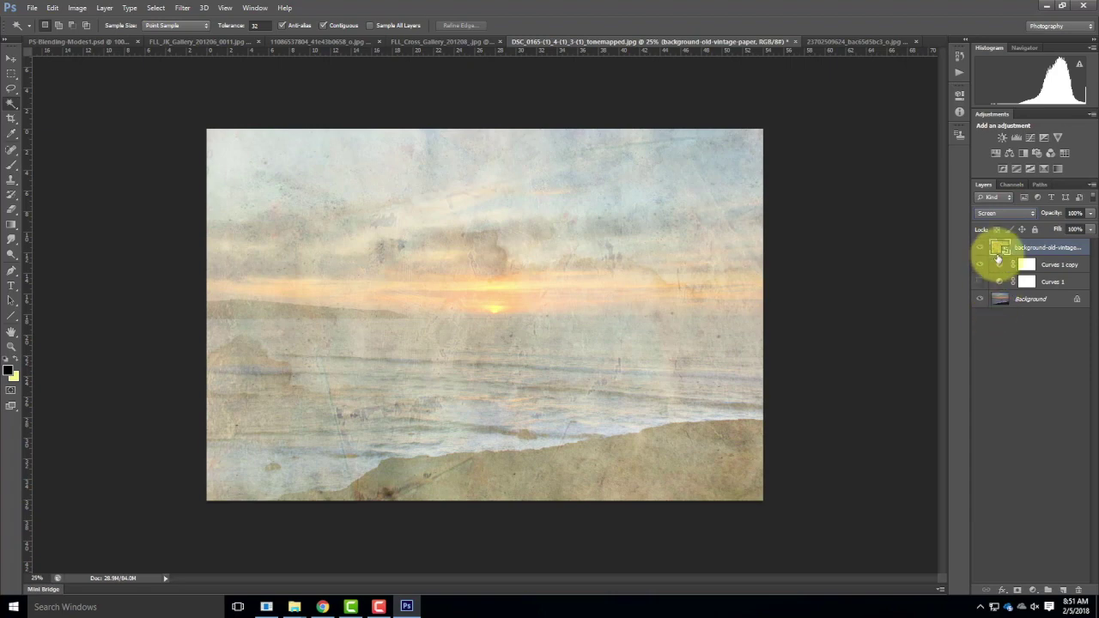
Step: Set the vintage paper layer's blend mode to Overlay and reduce its opacity to about 61%
left_click(1011, 213)
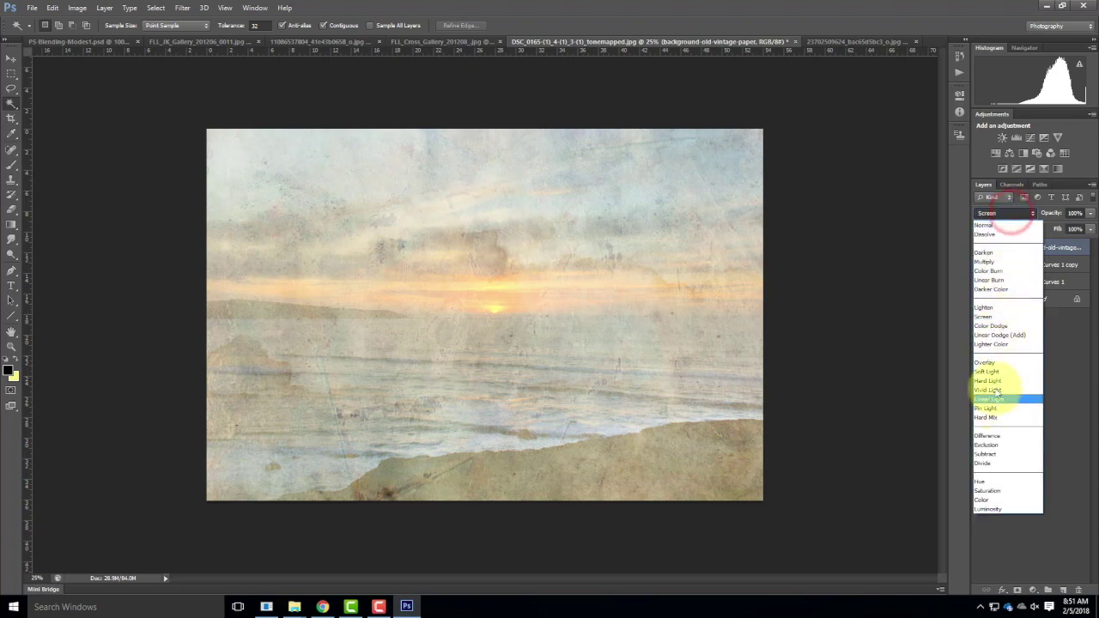
left_click(993, 362)
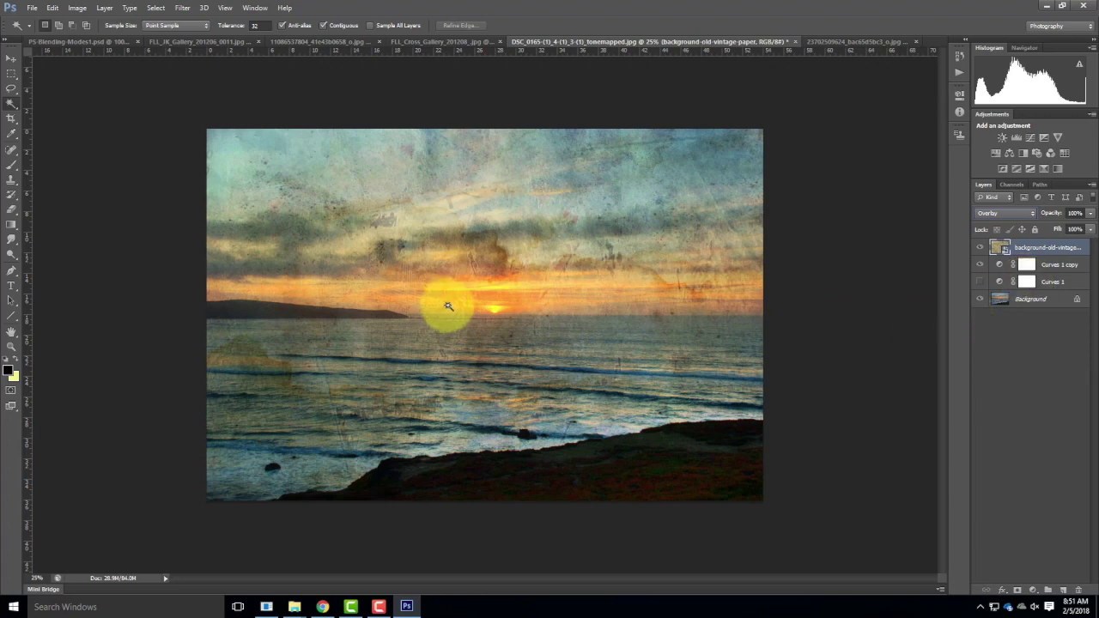
left_click(1090, 214)
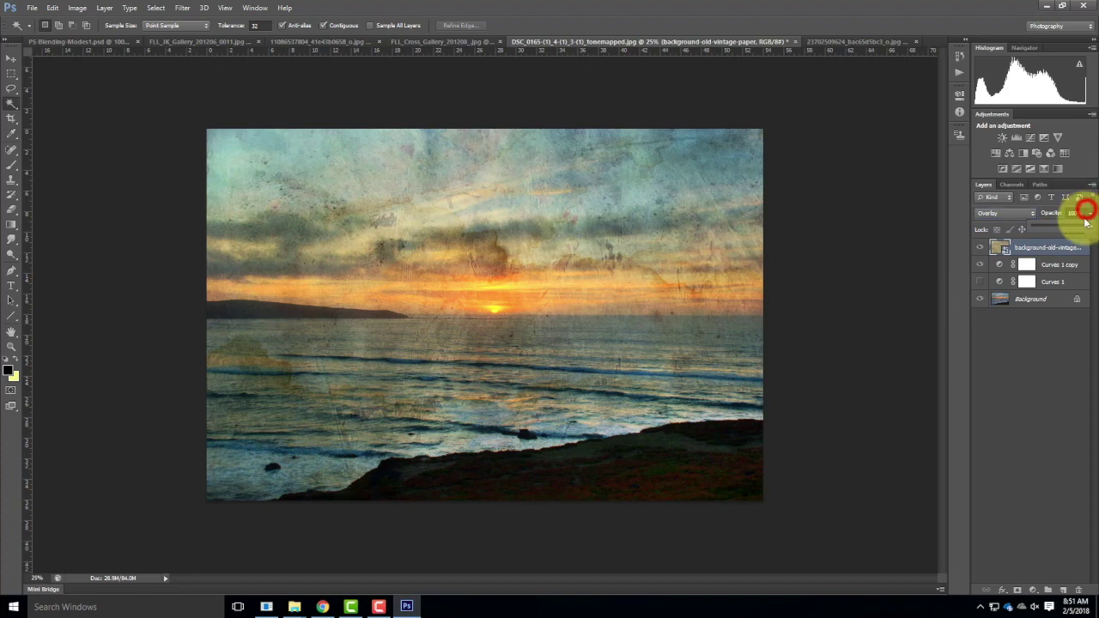
mouse_move(1090, 228)
left_mouse_down()
mouse_move(1050, 226)
mouse_move(1070, 227)
left_mouse_up()
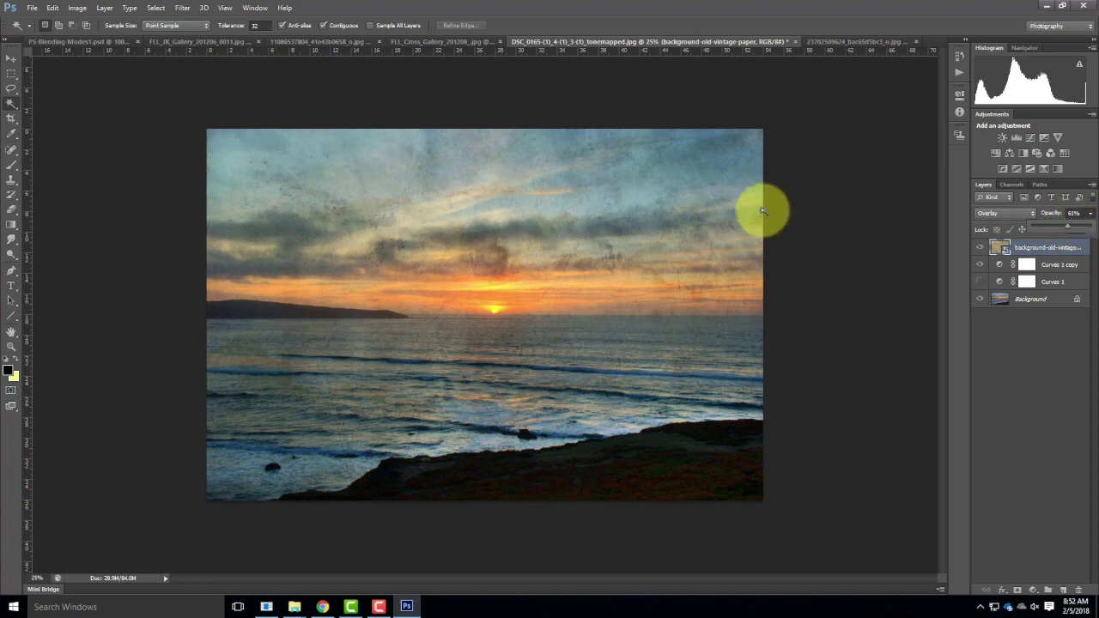
left_click(981, 247)
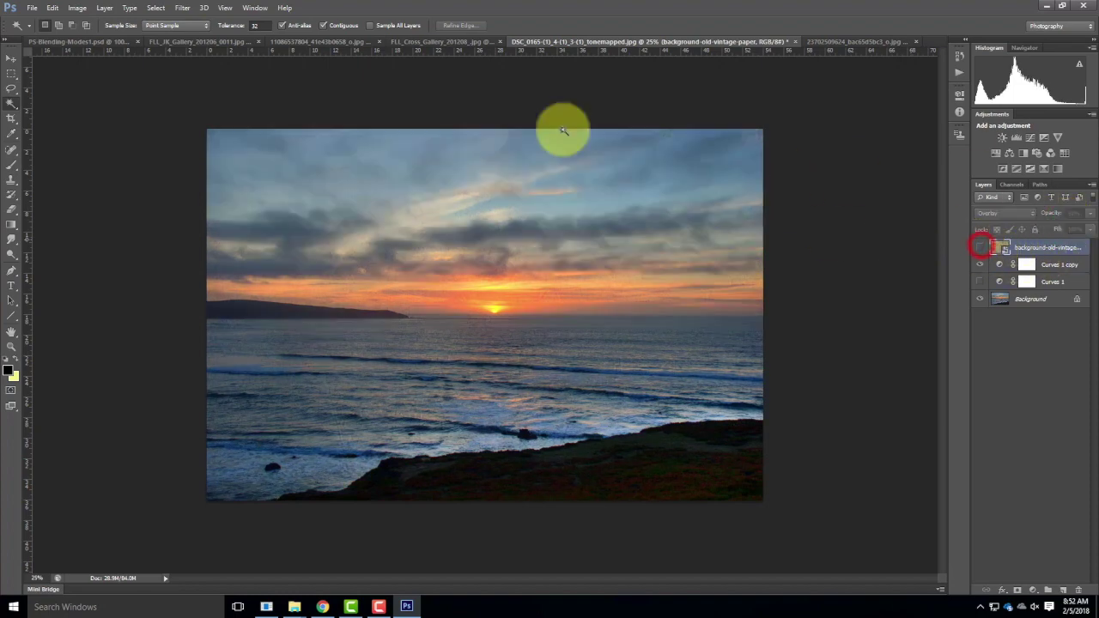
left_click(32, 8)
left_click(49, 194)
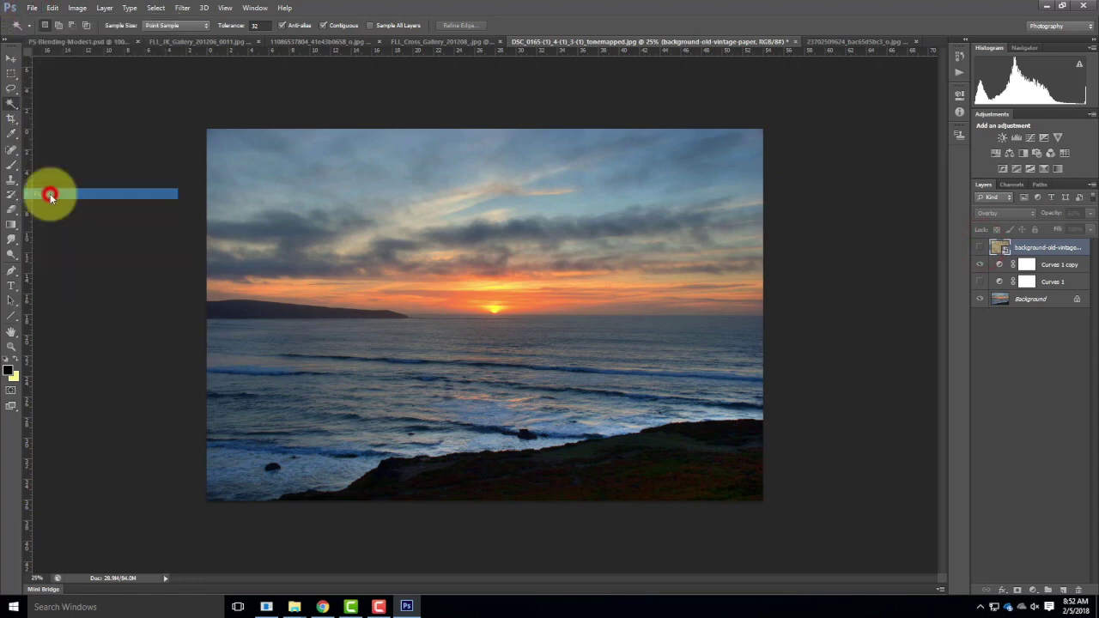
left_click(518, 230)
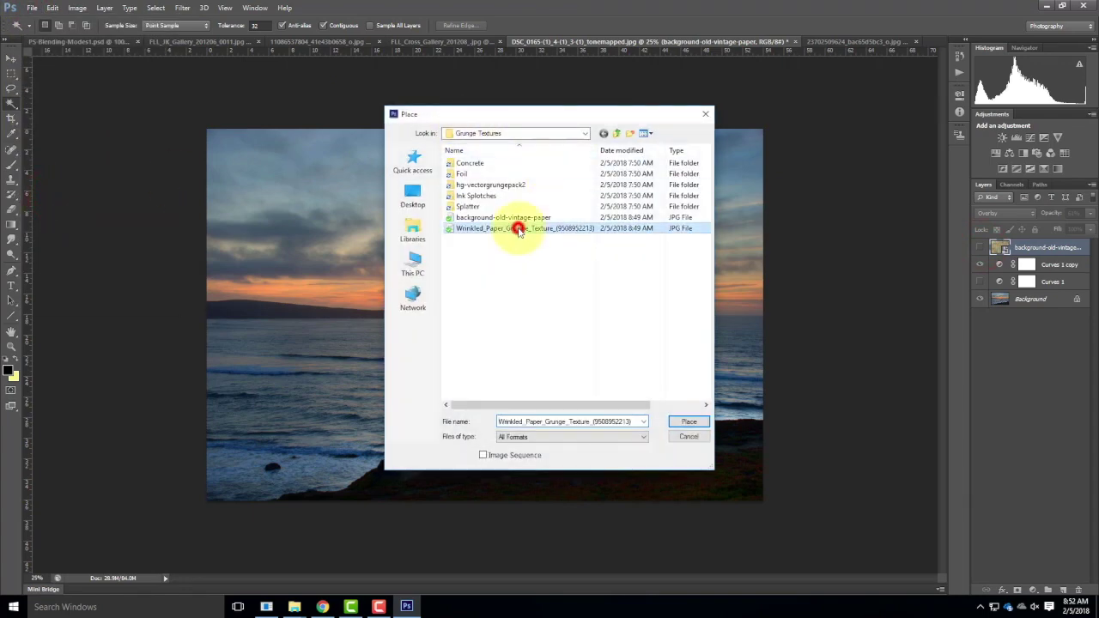
left_click(692, 421)
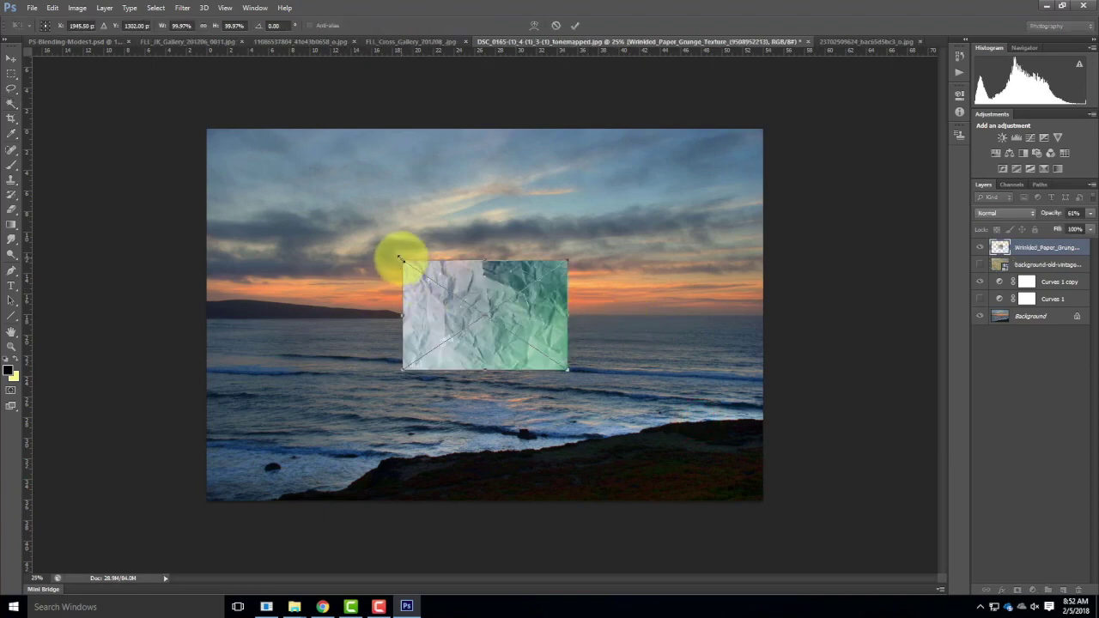
Step: Scale the placed wrinkled paper proportionally to about 342% so it covers the whole photo, and commit the placement
left_click_drag(402, 258, 204, 110)
left_click_drag(567, 370, 759, 509)
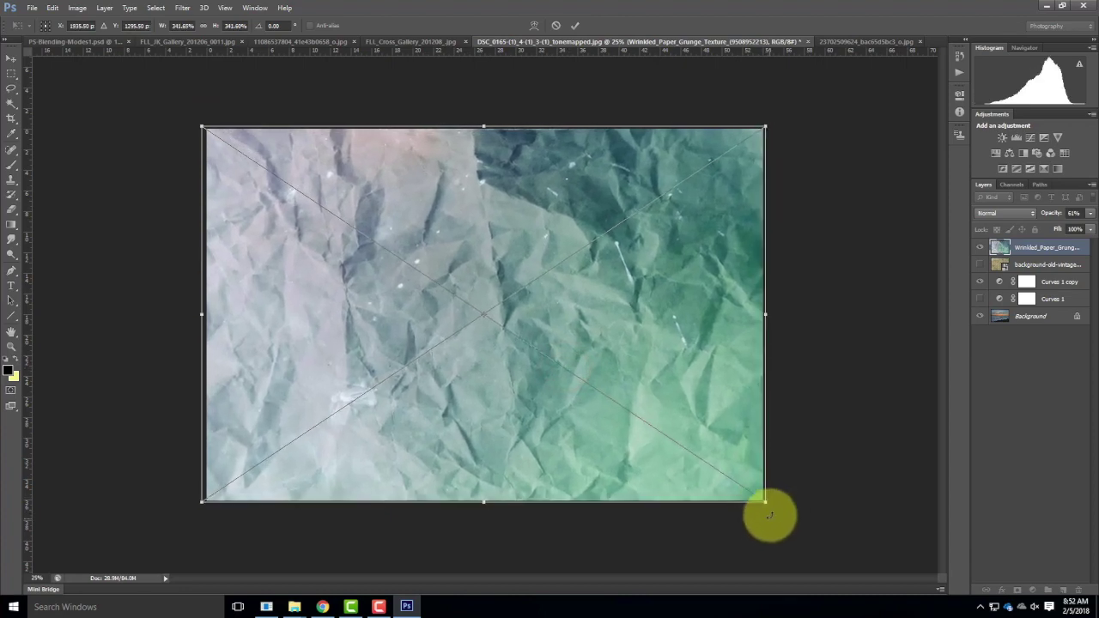
left_click(575, 25)
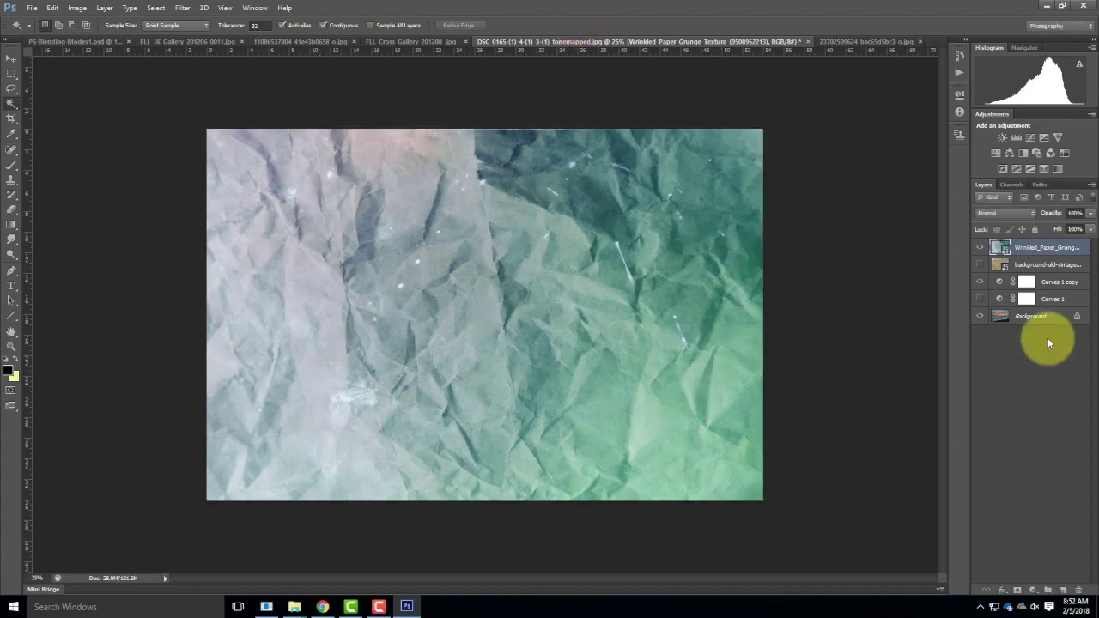
Step: Set the wrinkled paper layer's blend mode to Multiply and reduce its opacity to about 49%
left_click(1034, 213)
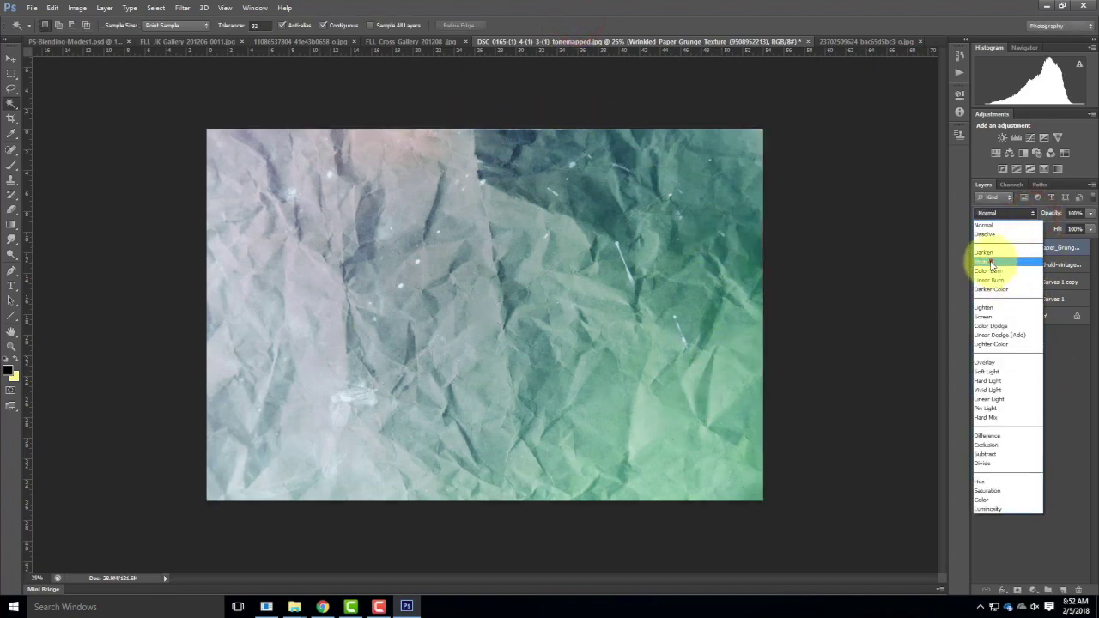
left_click(990, 262)
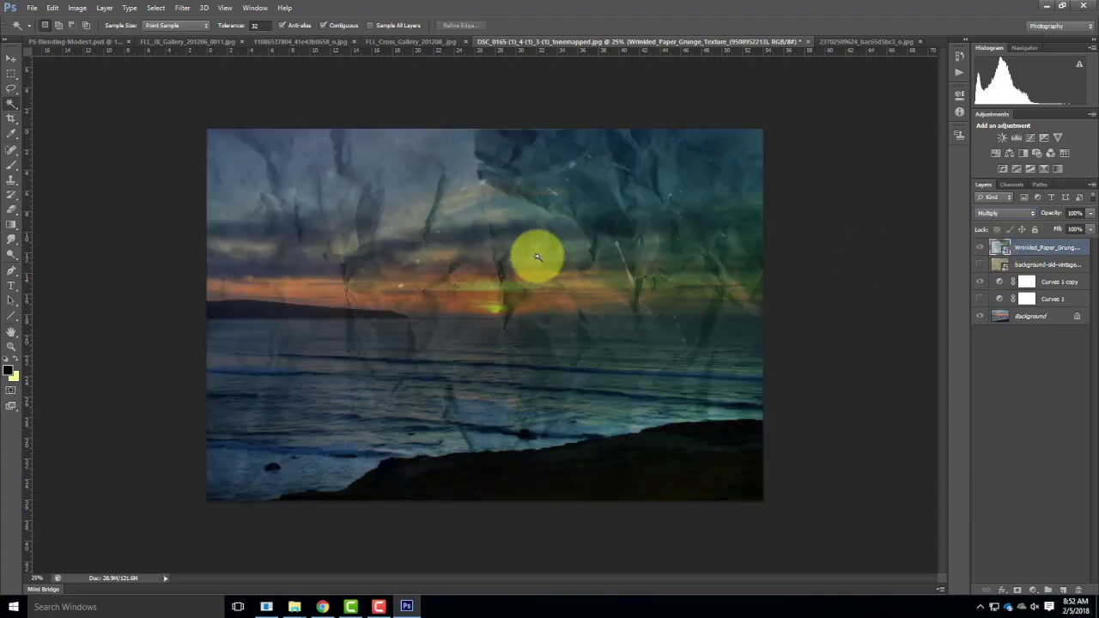
left_click(1089, 213)
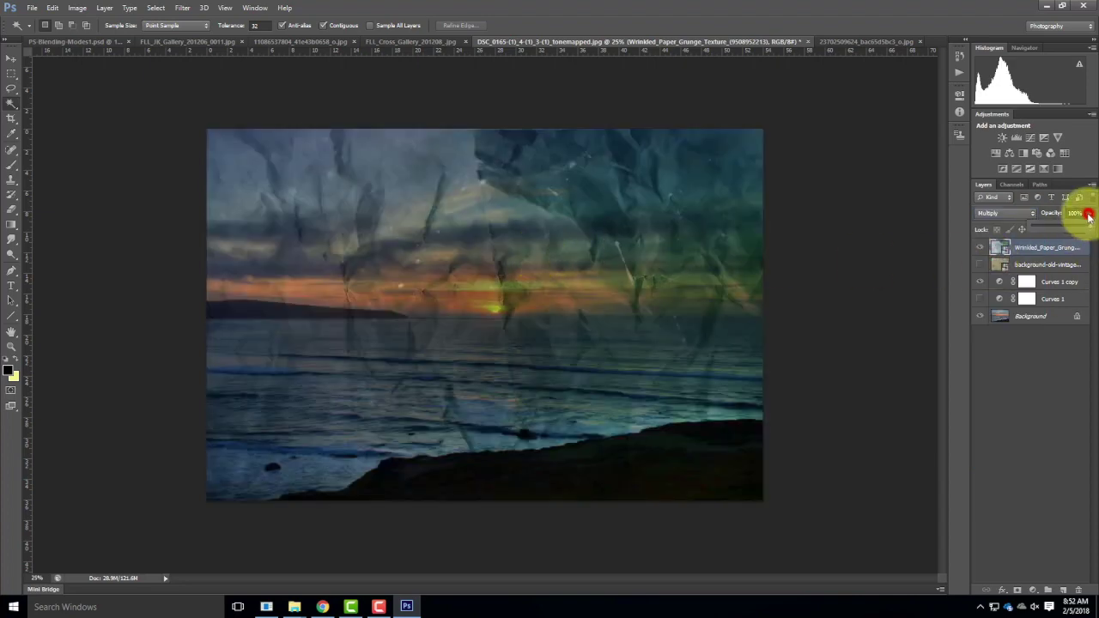
left_click(1064, 228)
left_click_drag(1063, 229, 1062, 232)
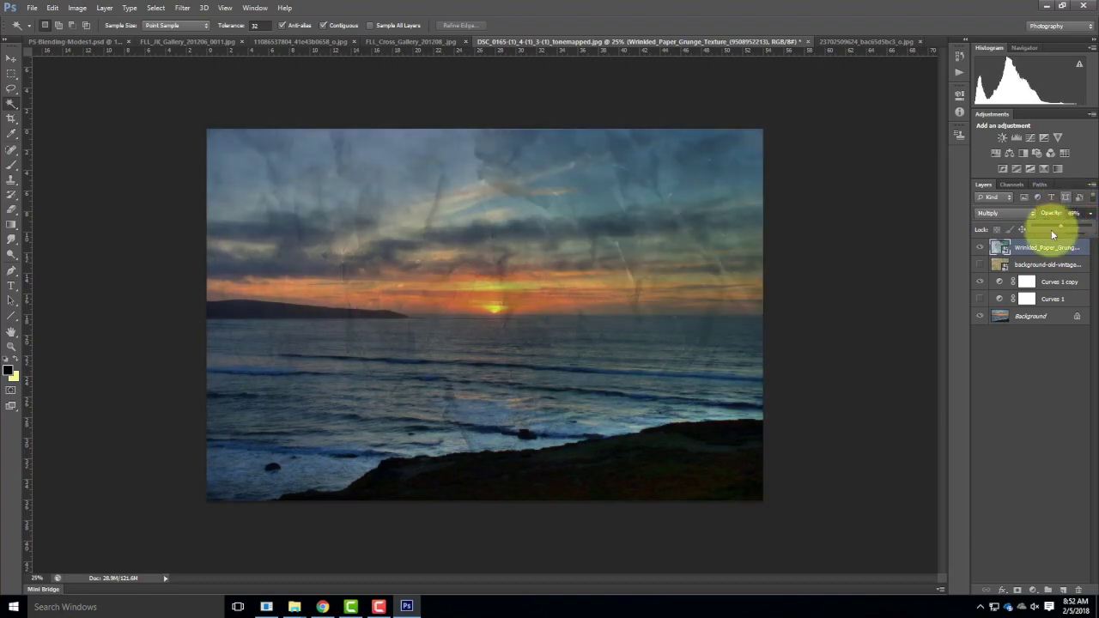
Step: Try the Screen blend mode on the wrinkled paper layer, followed by Overlay
left_click(1017, 215)
left_click(993, 316)
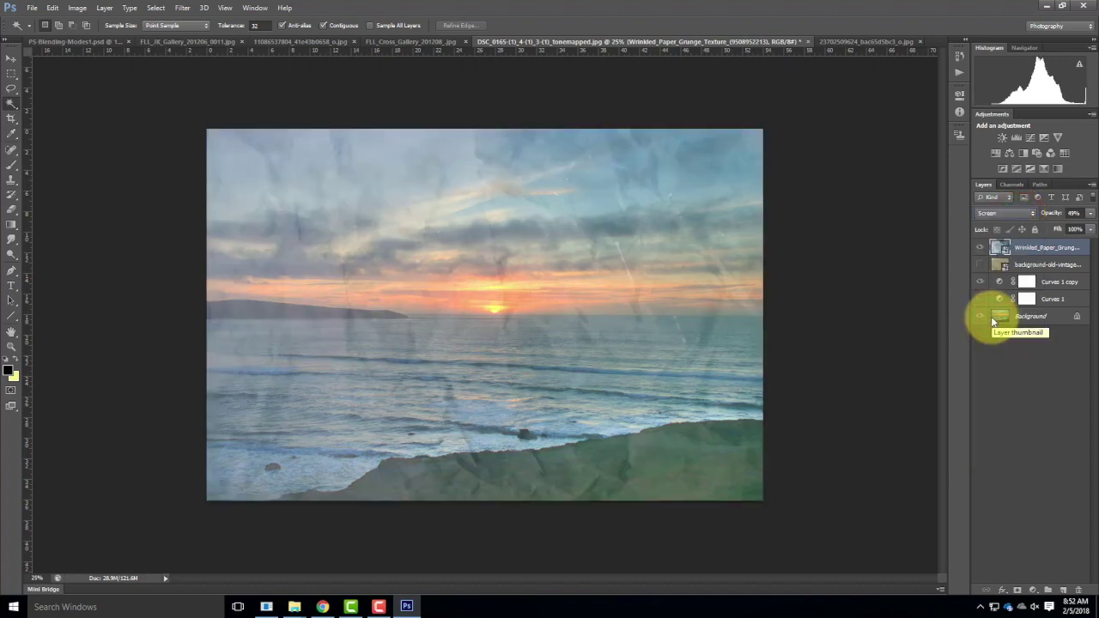
left_click(996, 213)
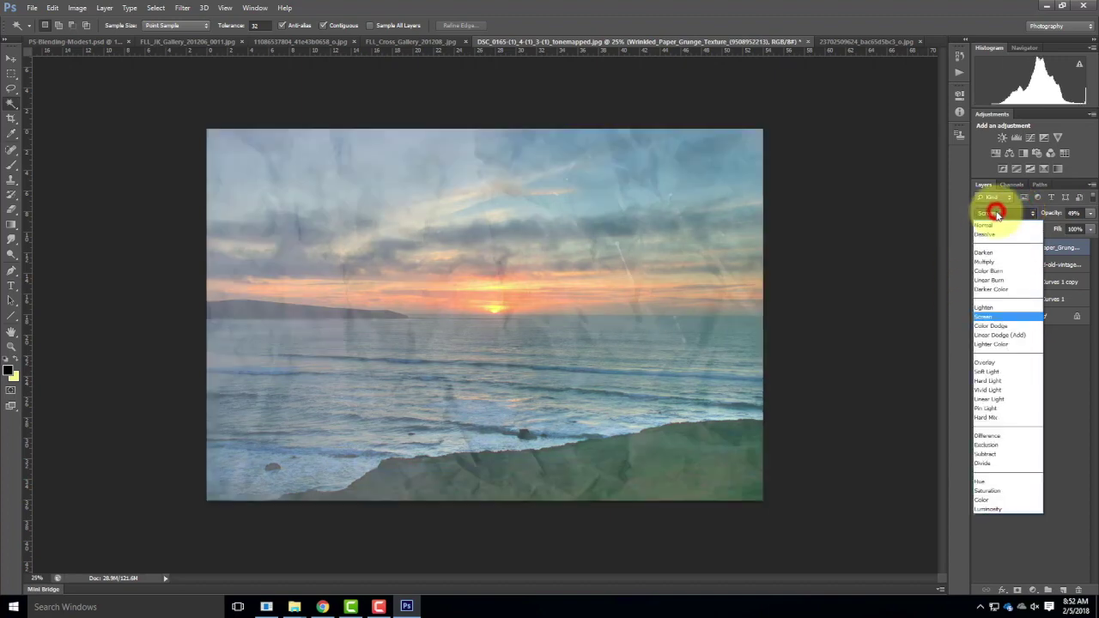
left_click(989, 365)
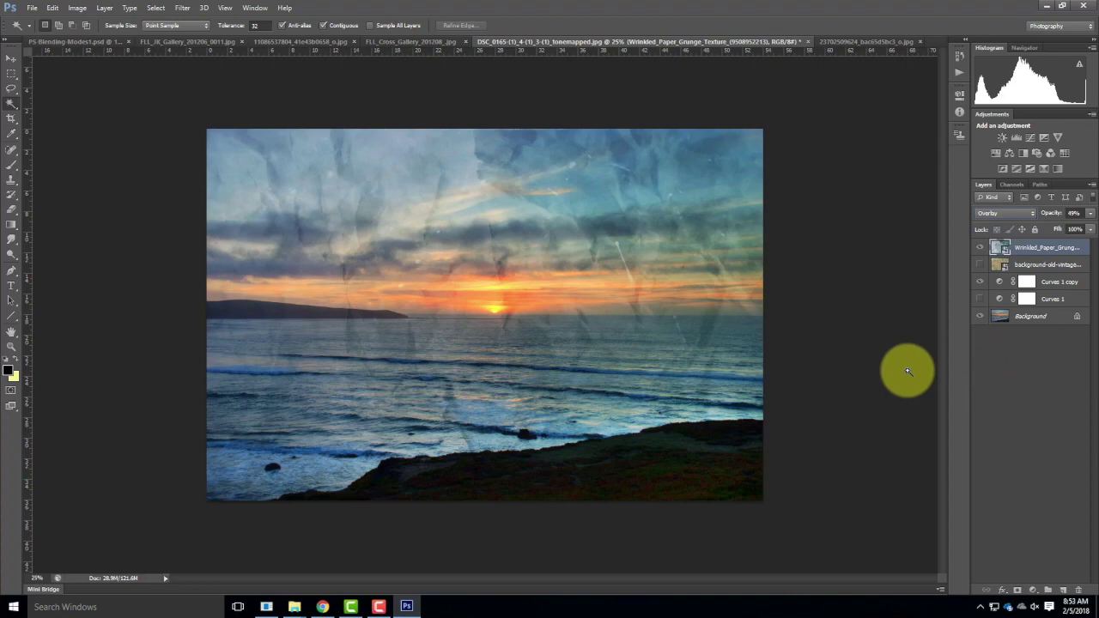
left_click(977, 248)
left_click(33, 7)
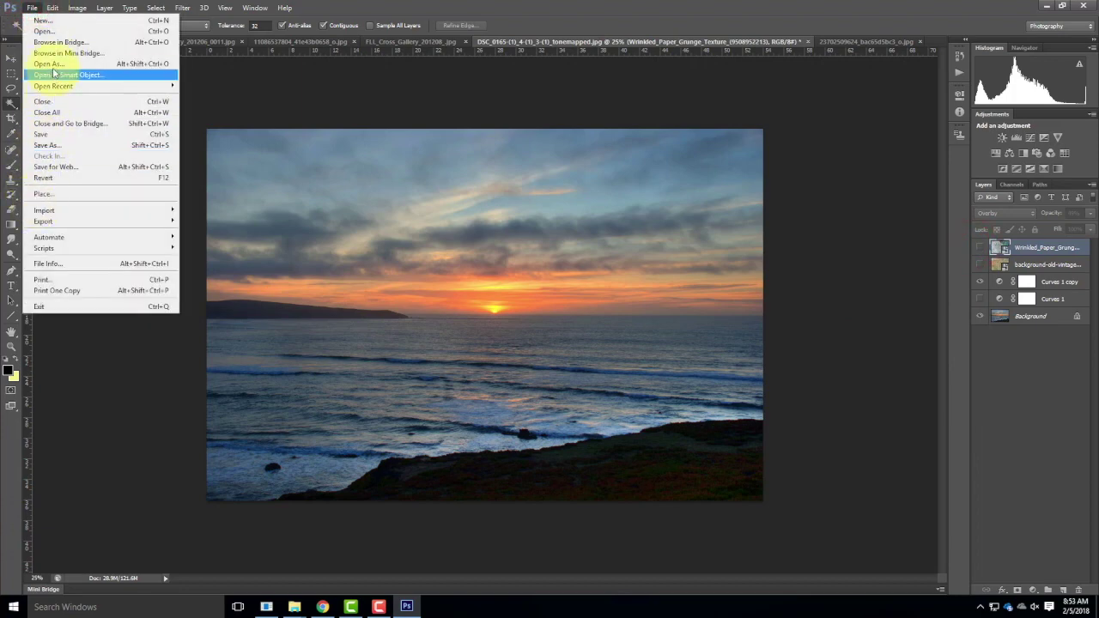
left_click(45, 196)
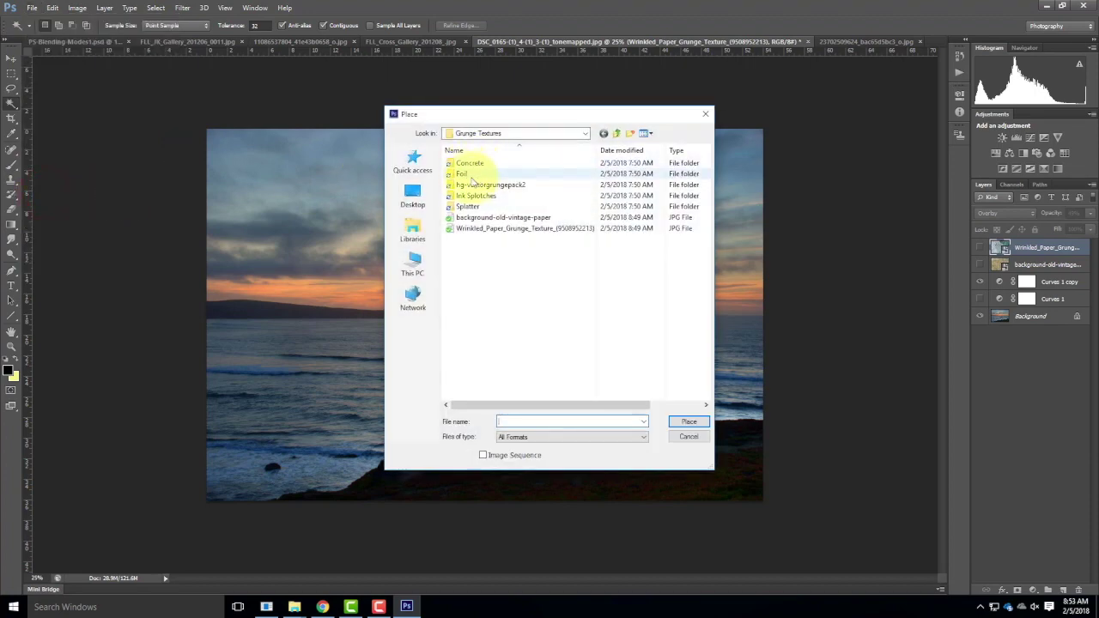
double_click(486, 185)
left_click(568, 131)
left_click(488, 320)
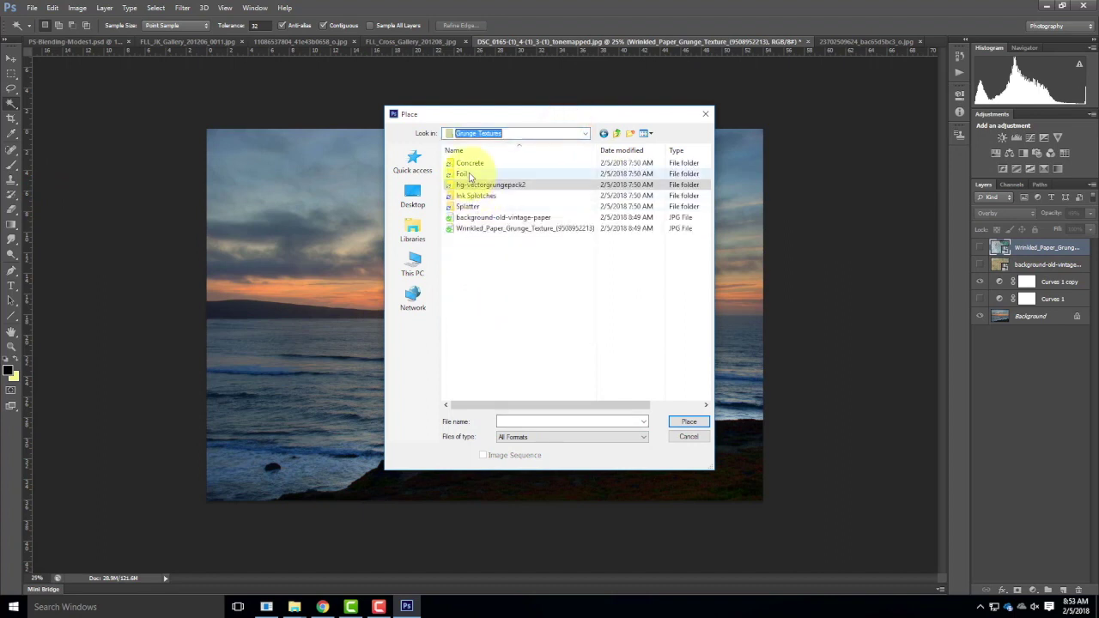
double_click(468, 176)
left_click(587, 132)
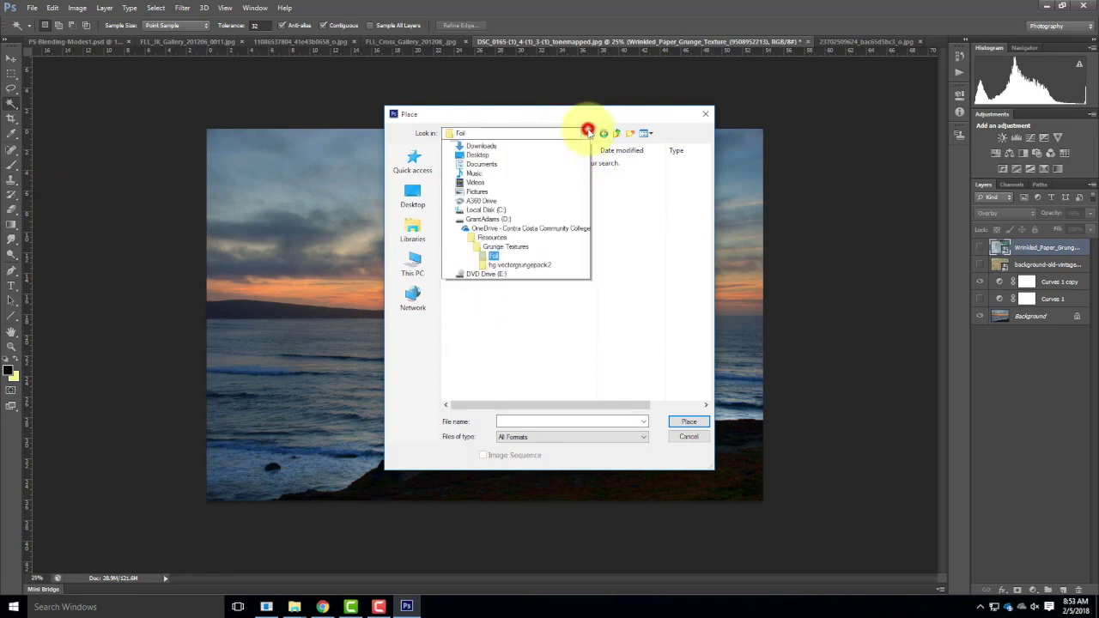
left_click(498, 310)
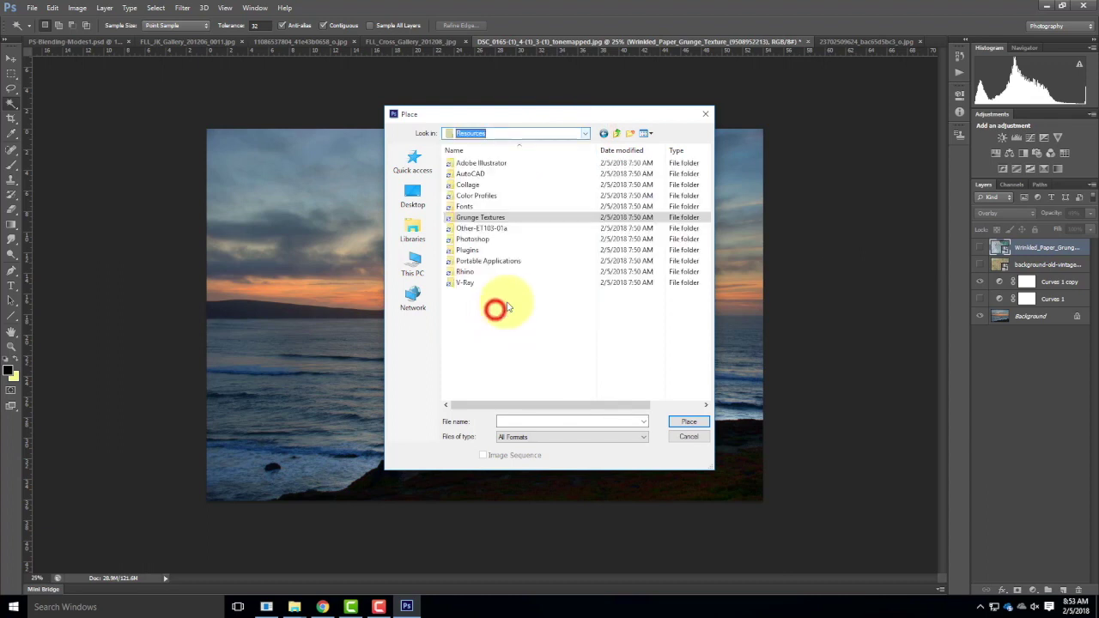
double_click(473, 218)
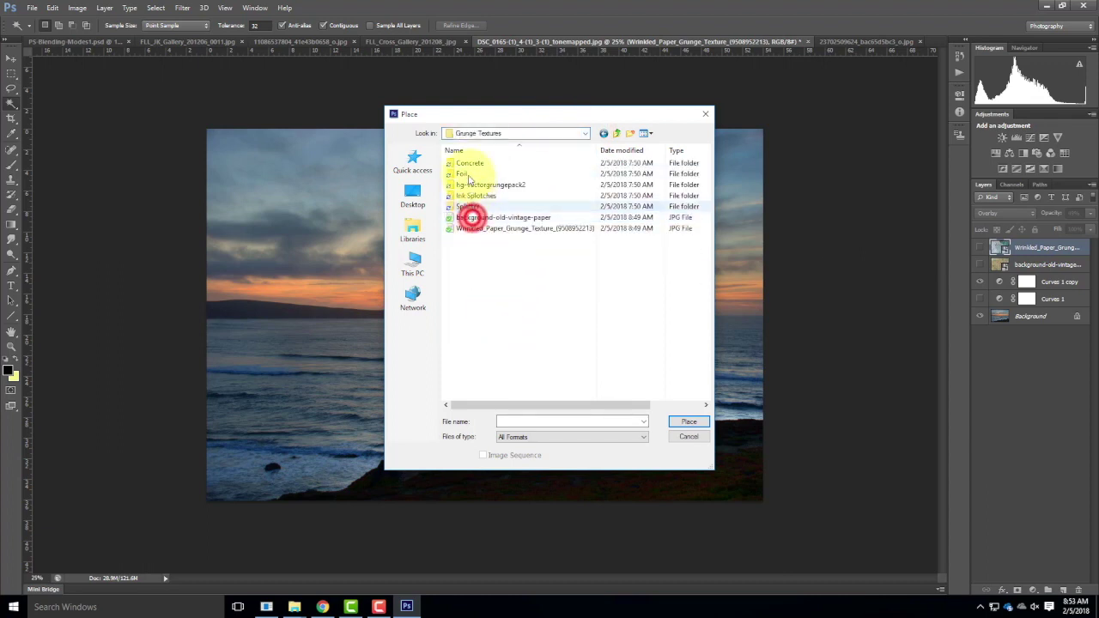
double_click(468, 163)
left_click(618, 133)
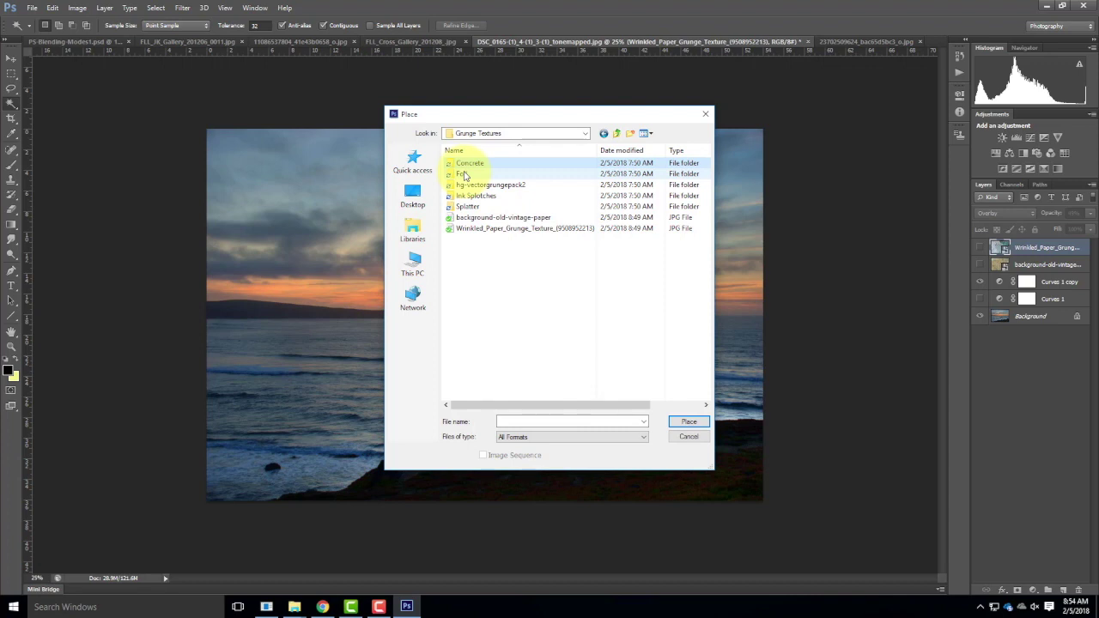
left_click(690, 436)
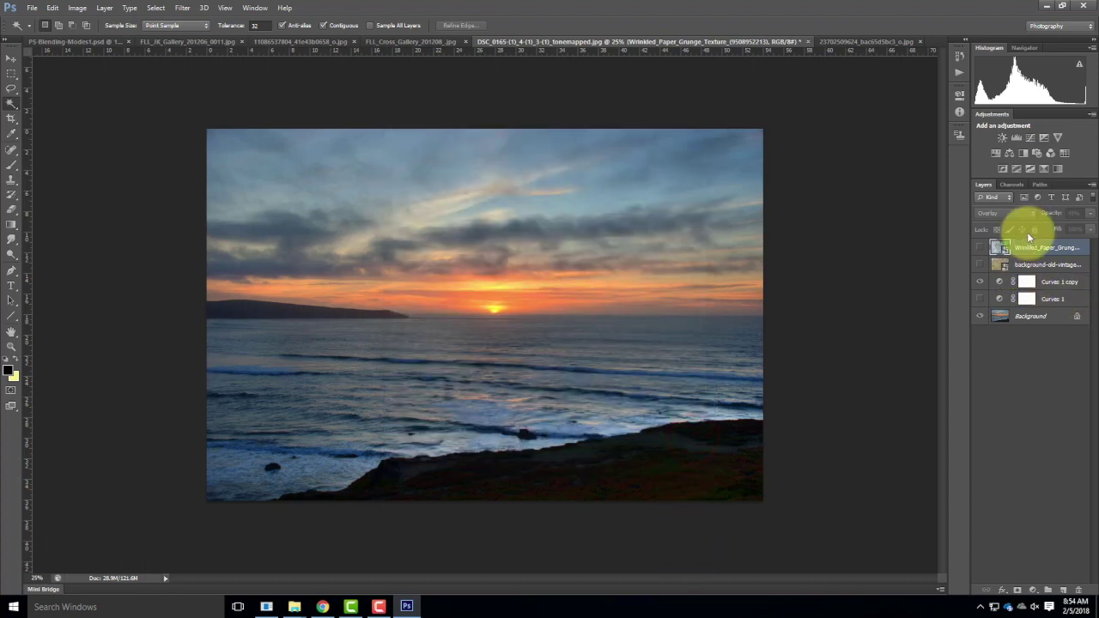
left_click(980, 248)
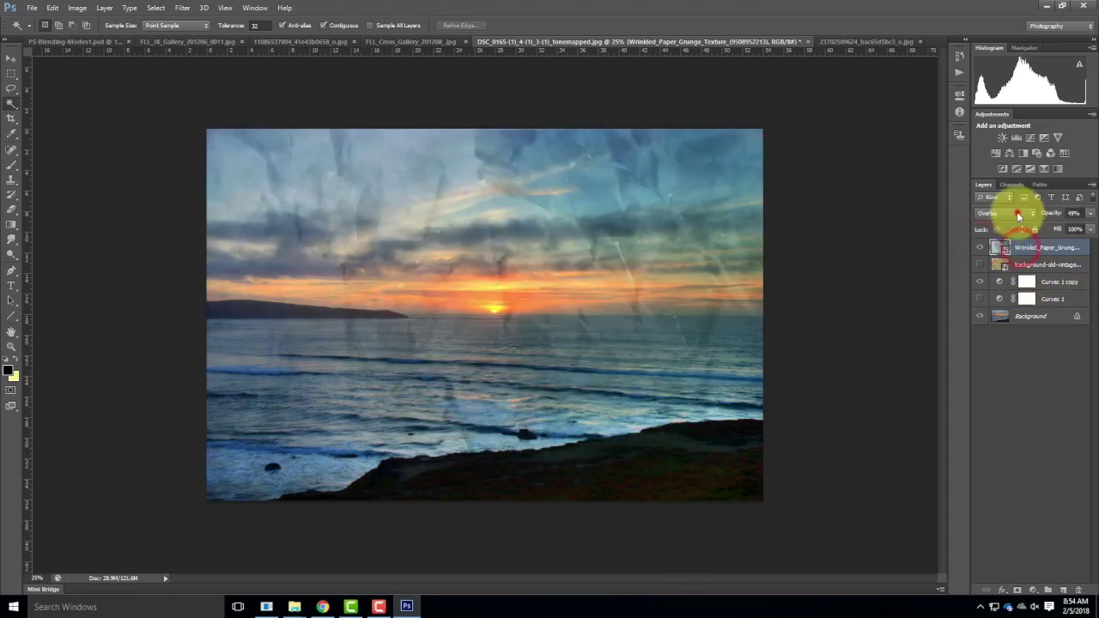
Step: Try the Difference, Exclusion, Subtract and Divide blend modes on the wrinkled paper layer
left_click(1019, 217)
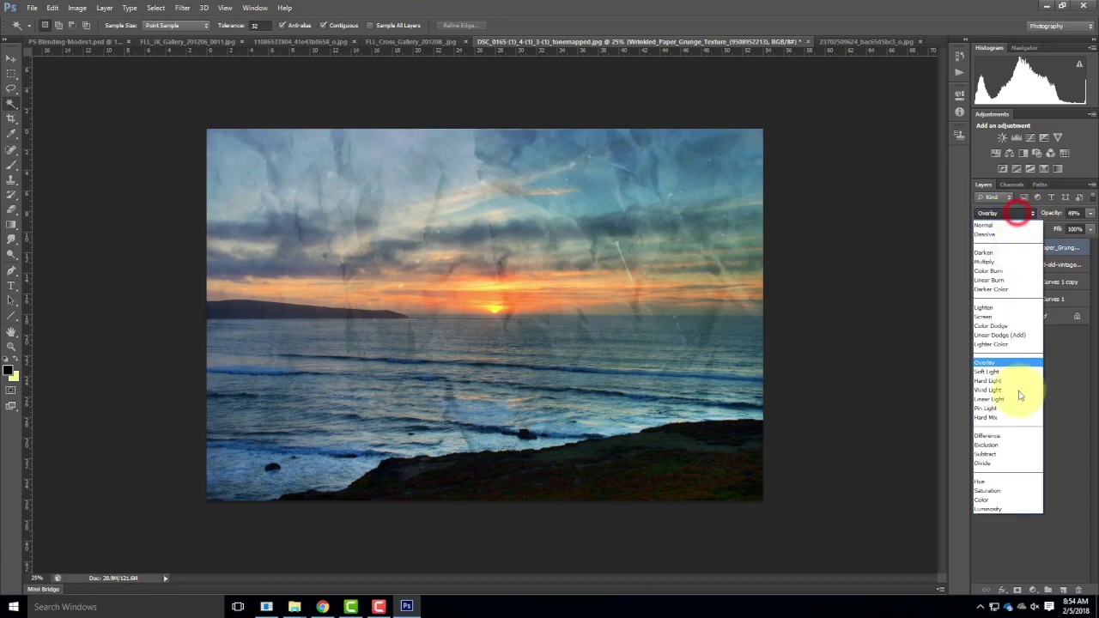
left_click(988, 436)
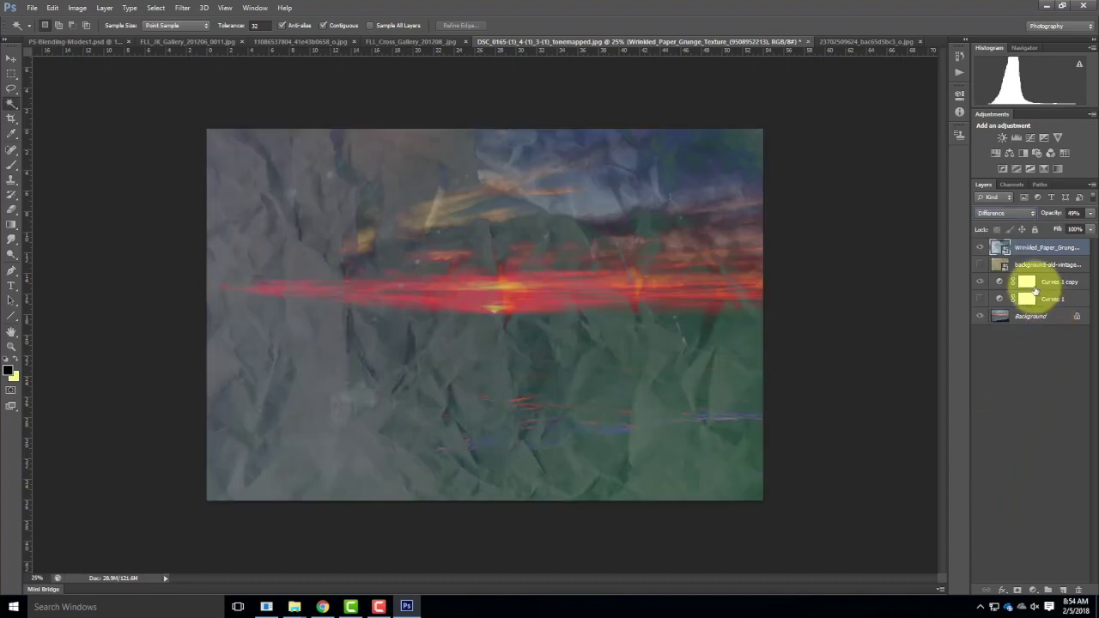
left_click(1015, 215)
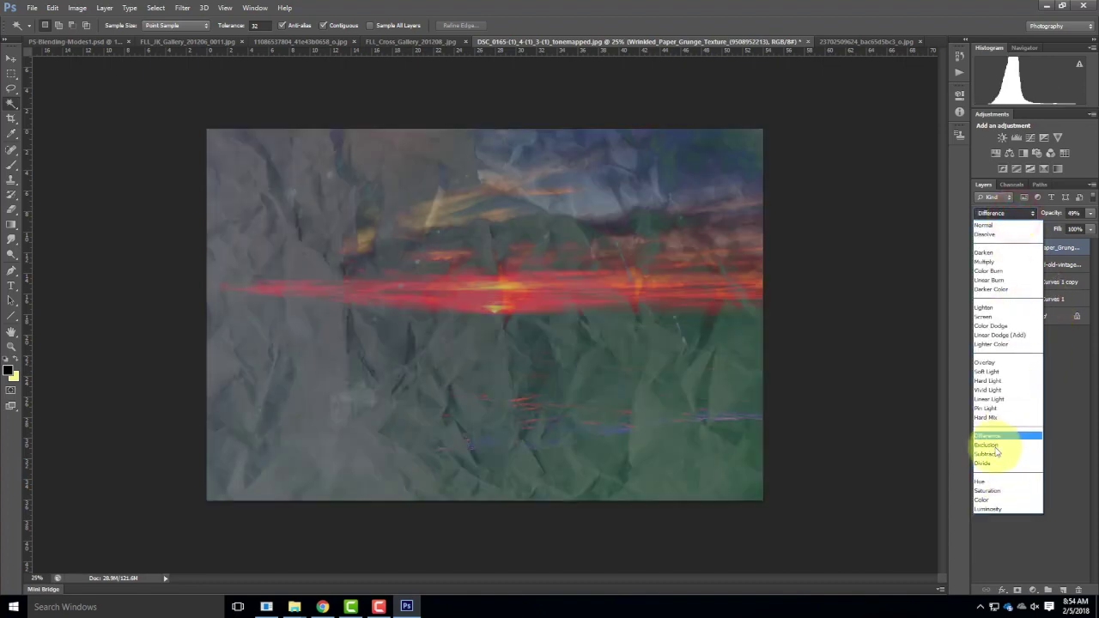
left_click(992, 448)
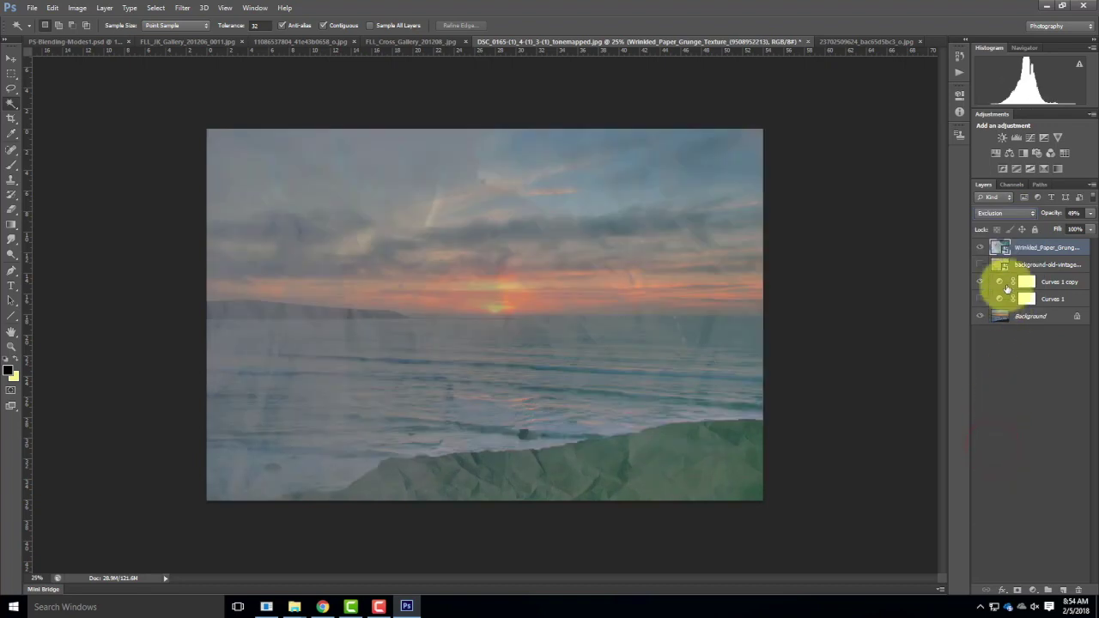
left_click(1010, 214)
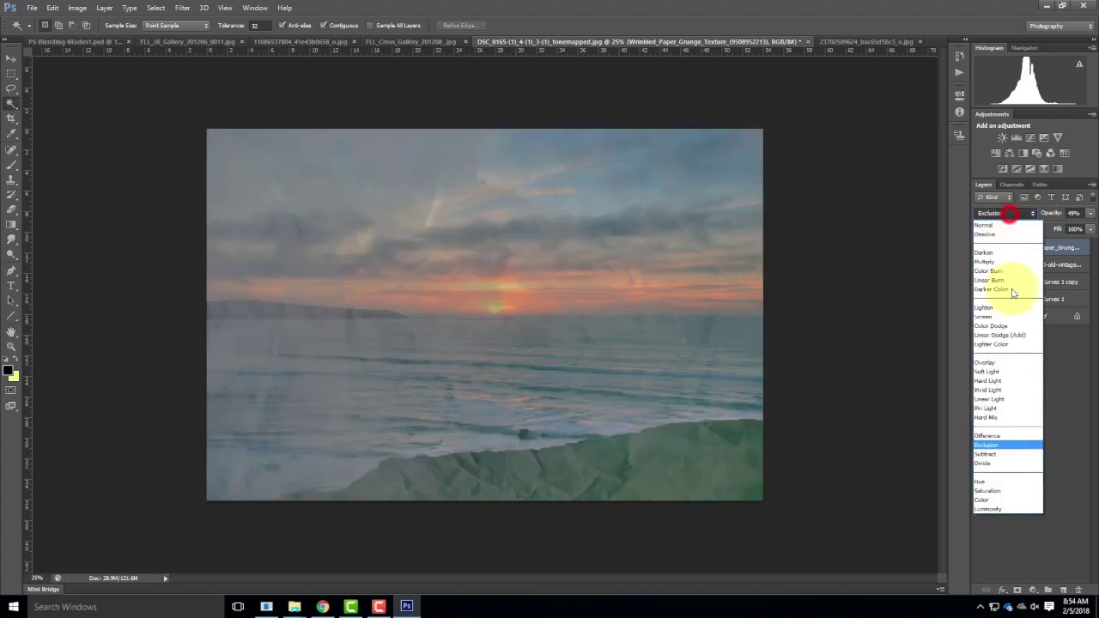
left_click(998, 454)
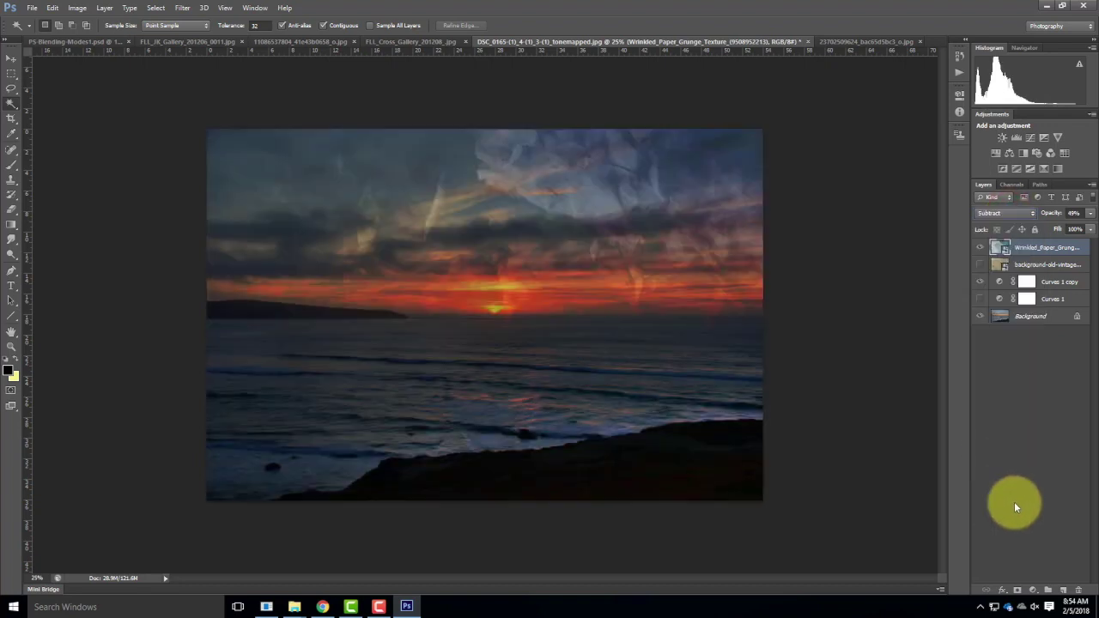
left_click(1011, 214)
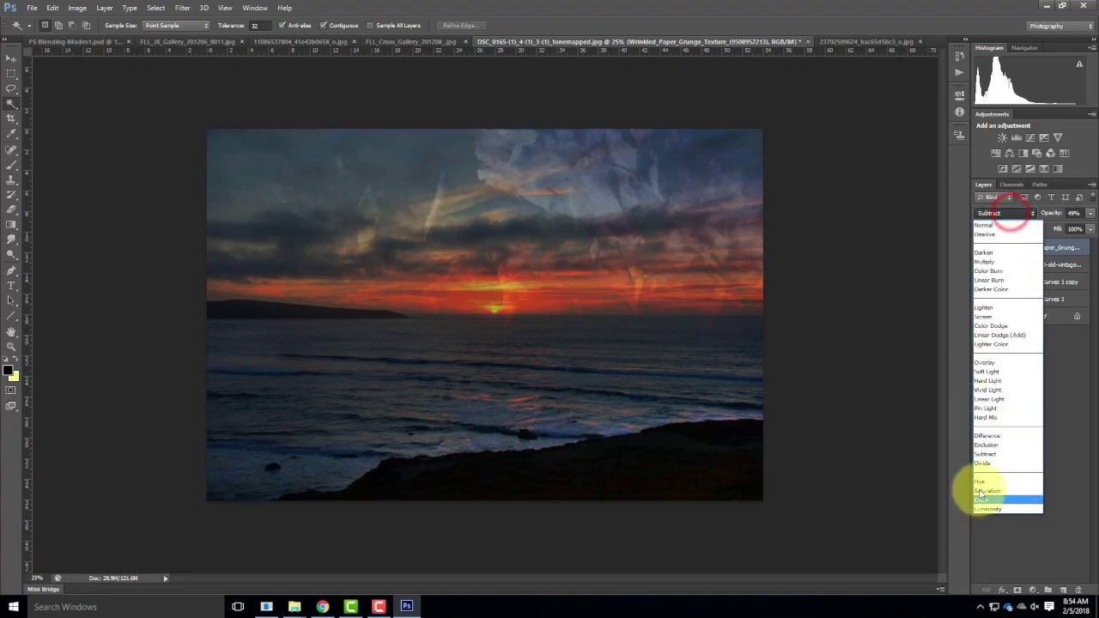
left_click(992, 463)
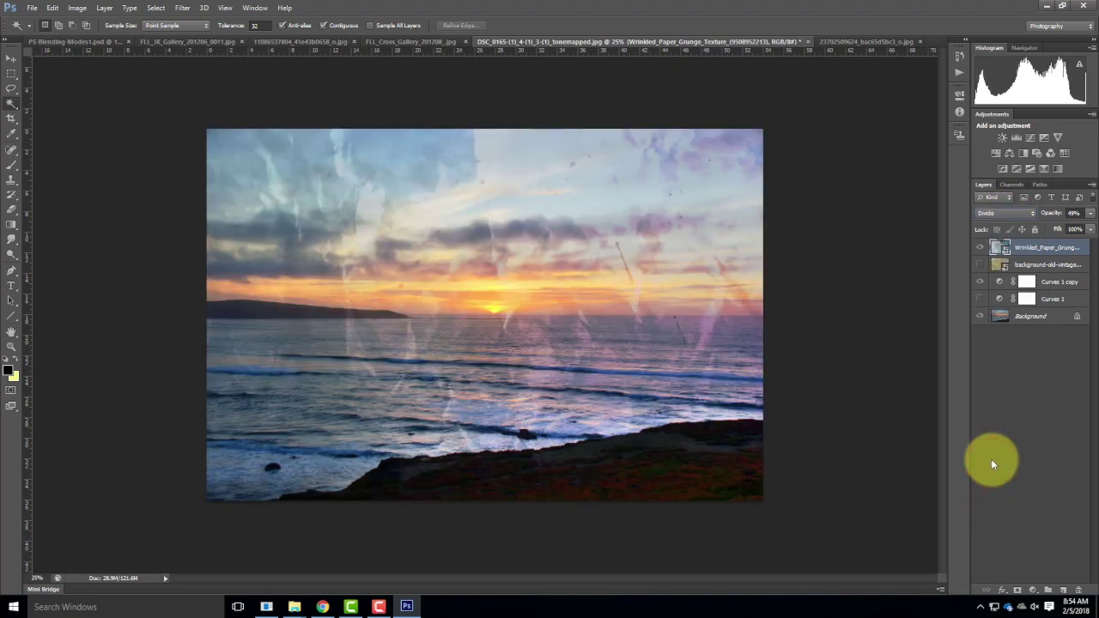
Step: Compare Overlay and Soft Light on the wrinkled paper layer, and set its blend mode to Hard Light
left_click(1019, 211)
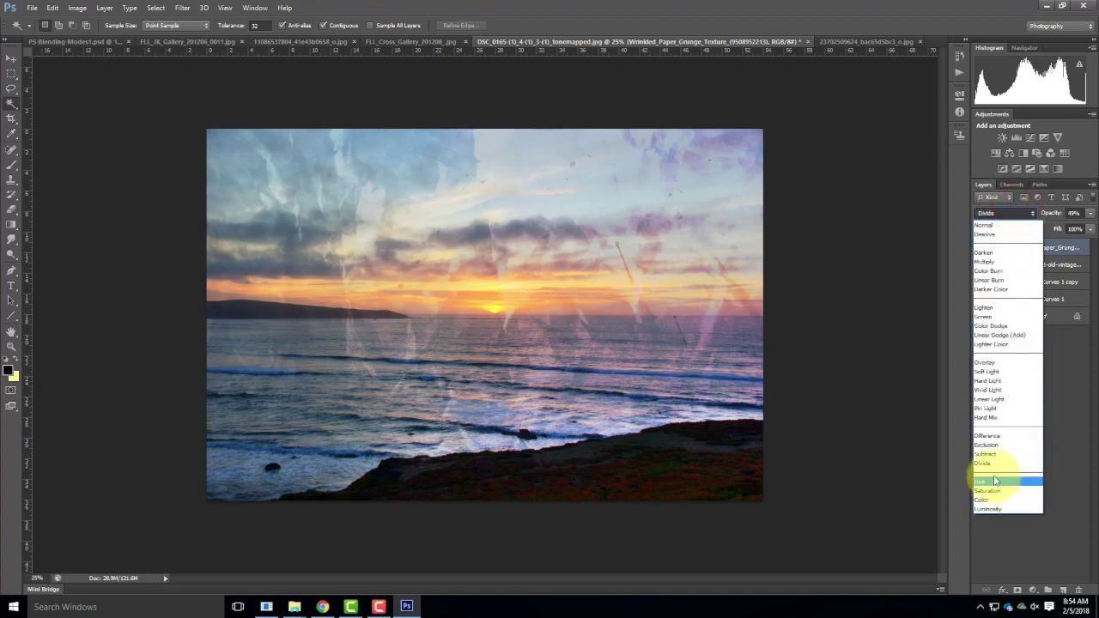
left_click(985, 364)
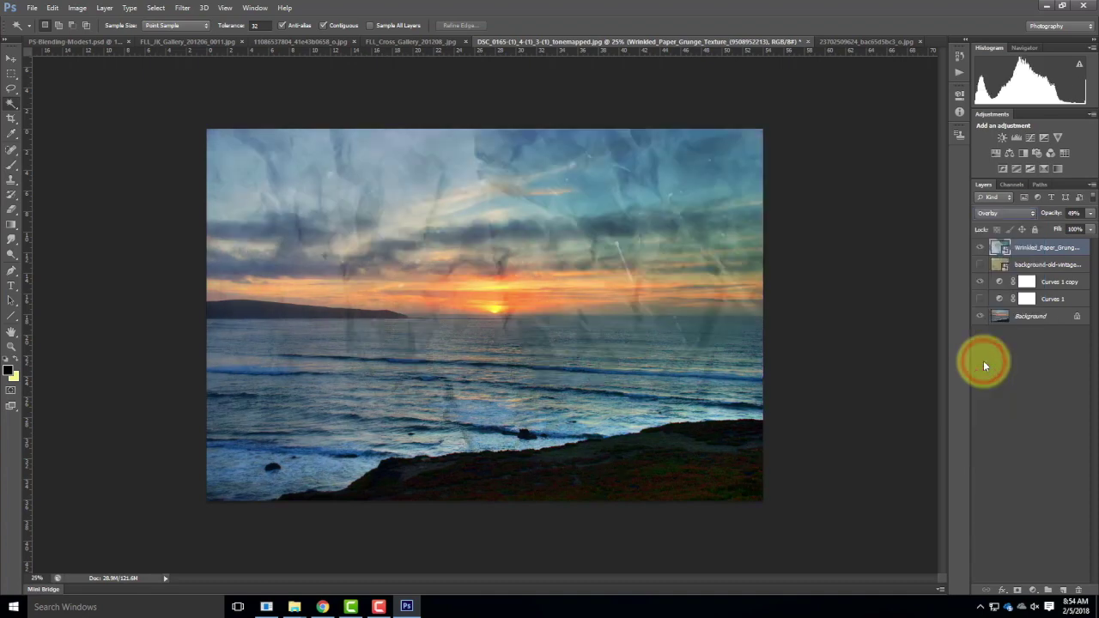
left_click(998, 214)
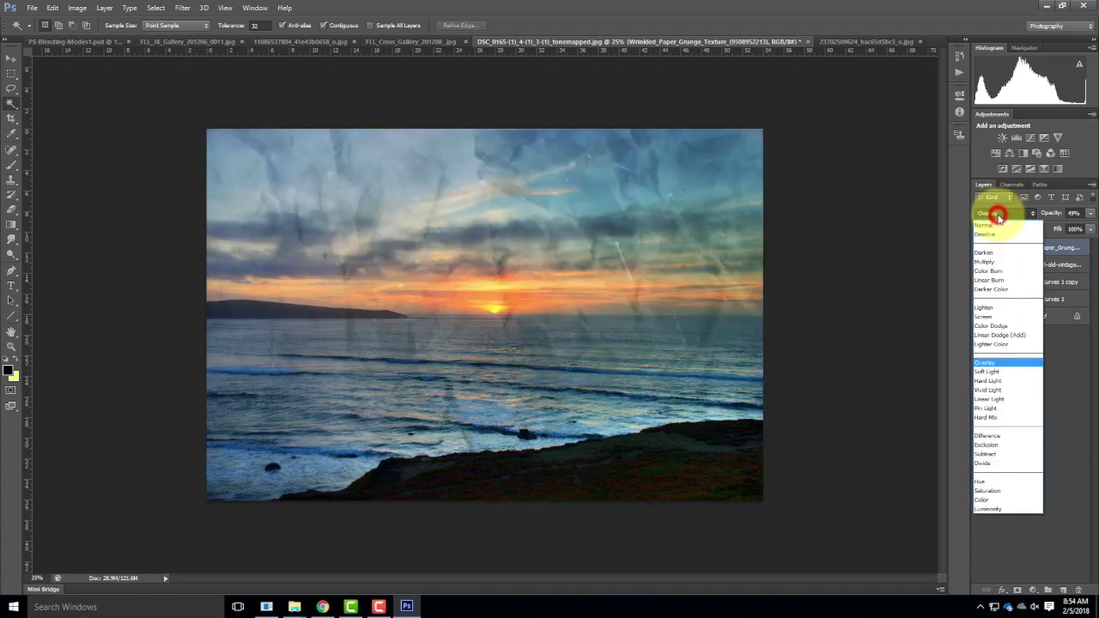
left_click(1003, 373)
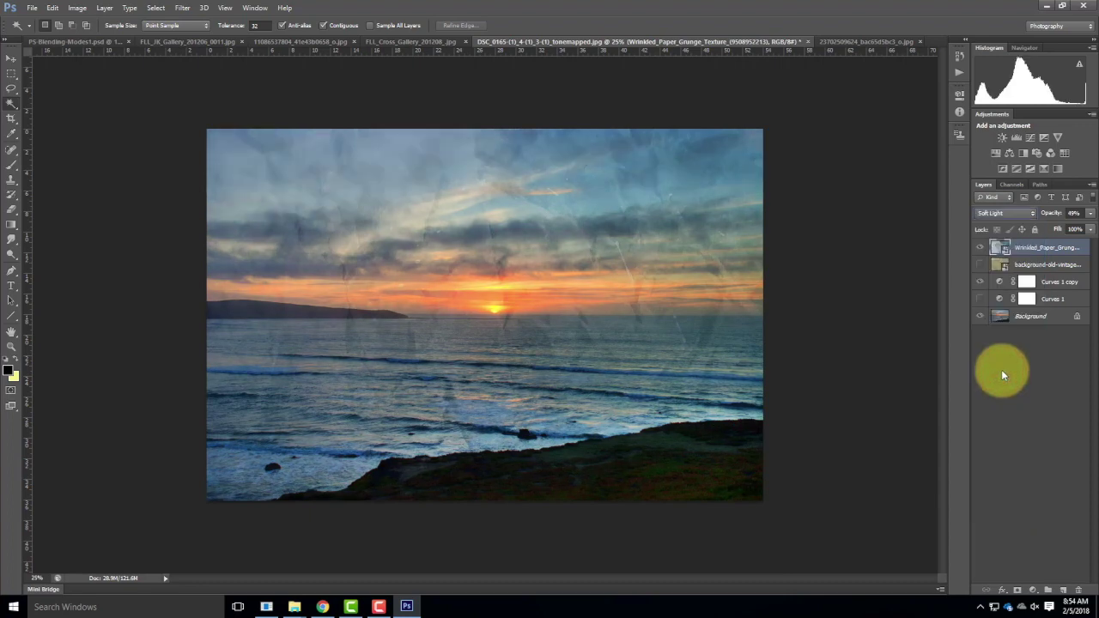
left_click(1003, 213)
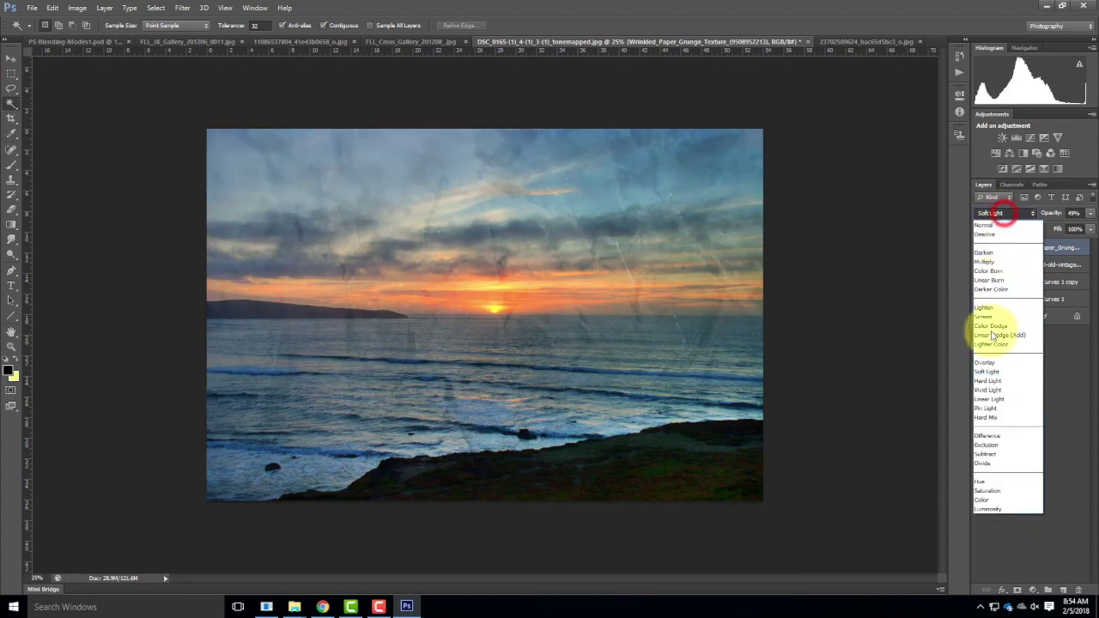
left_click(990, 382)
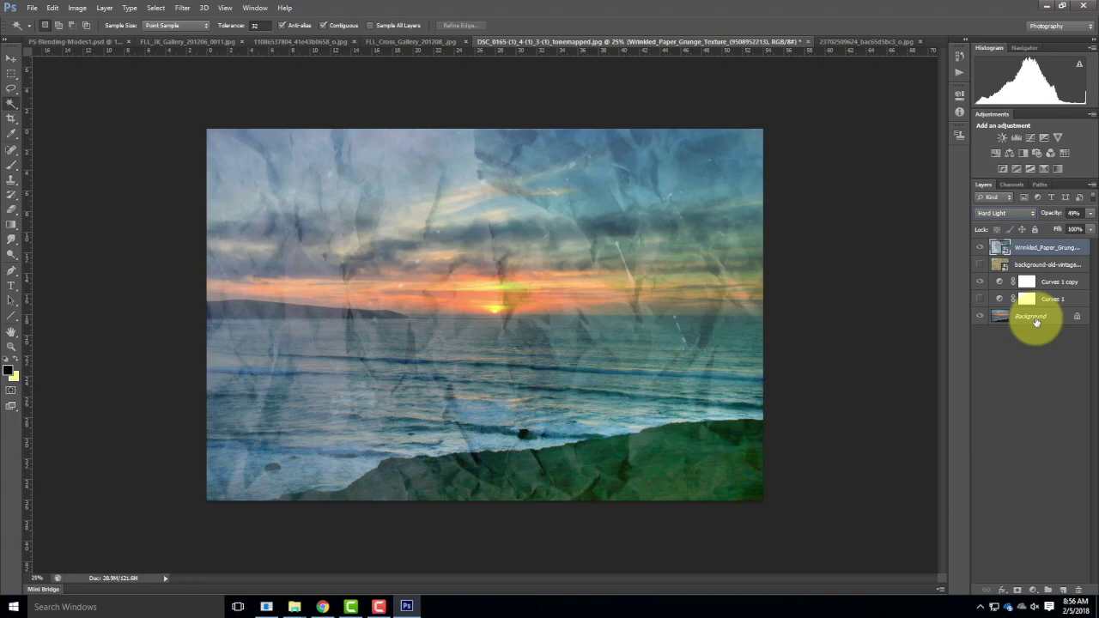
left_click(379, 607)
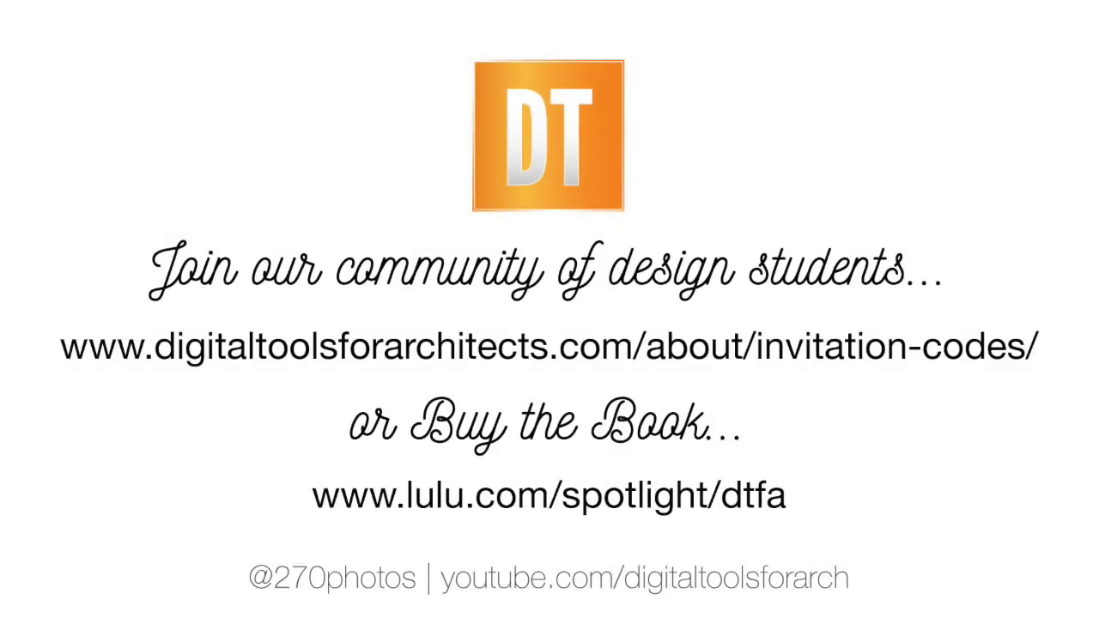